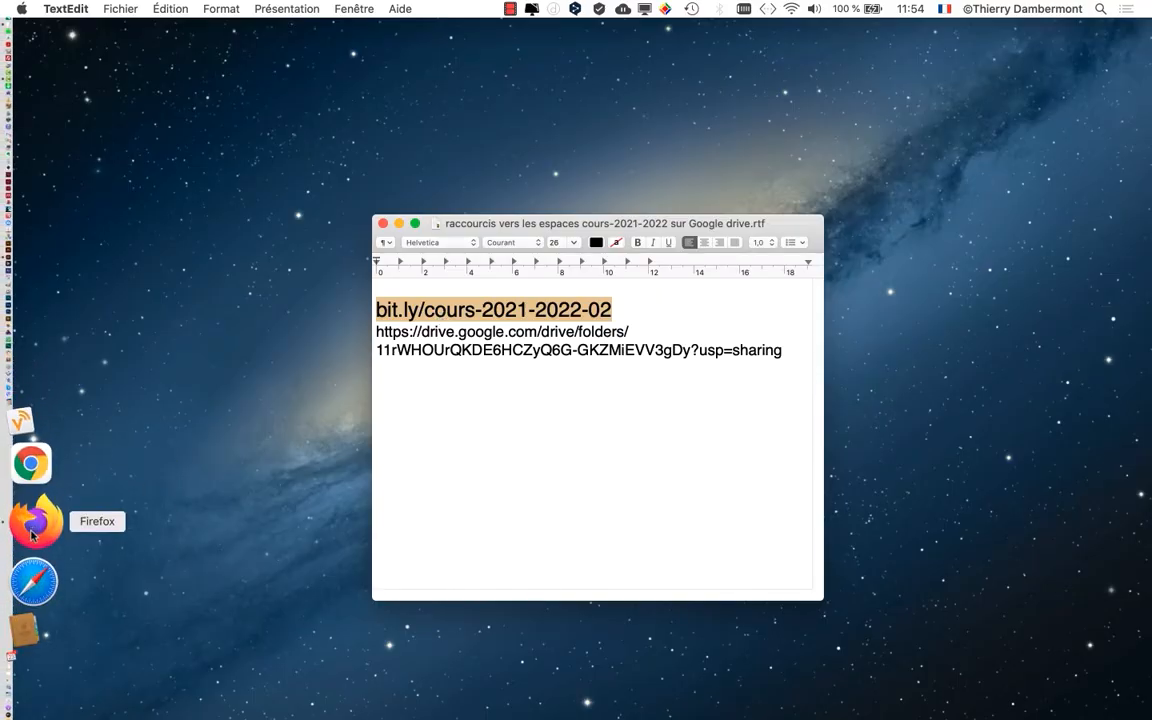
# - Switch to Firefox, select the teddy bear 5 folder in Google Drive and display its additional actions
pyautogui.click(28, 522)
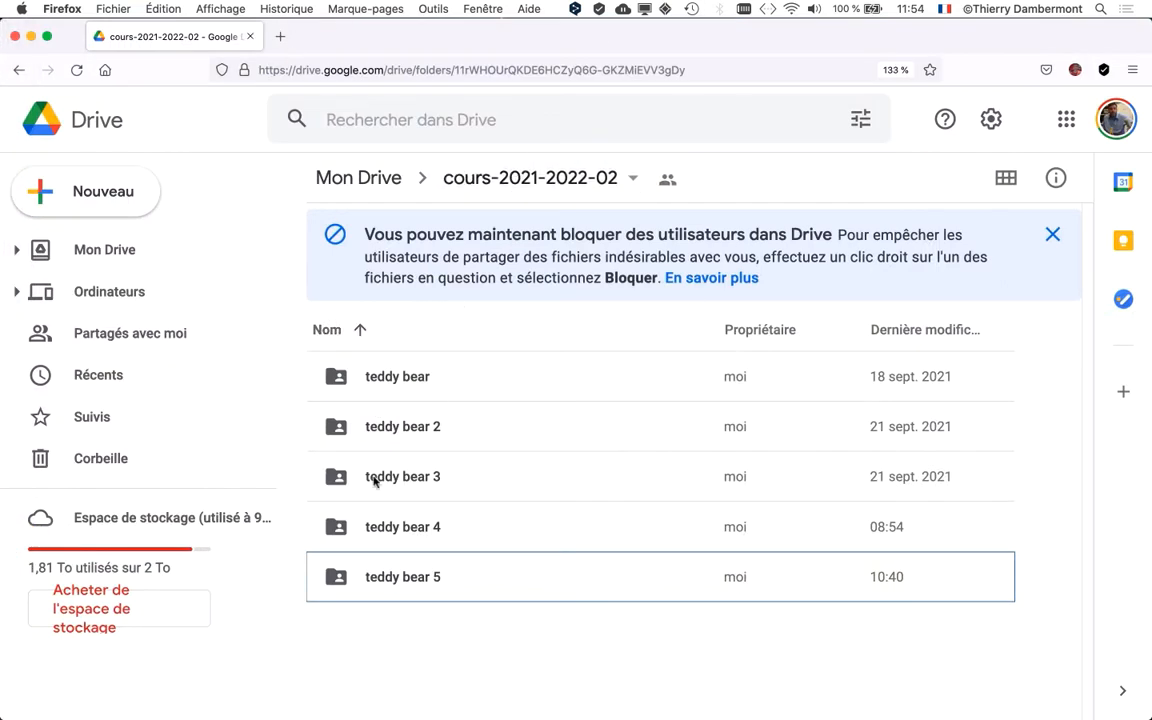
pyautogui.click(439, 628)
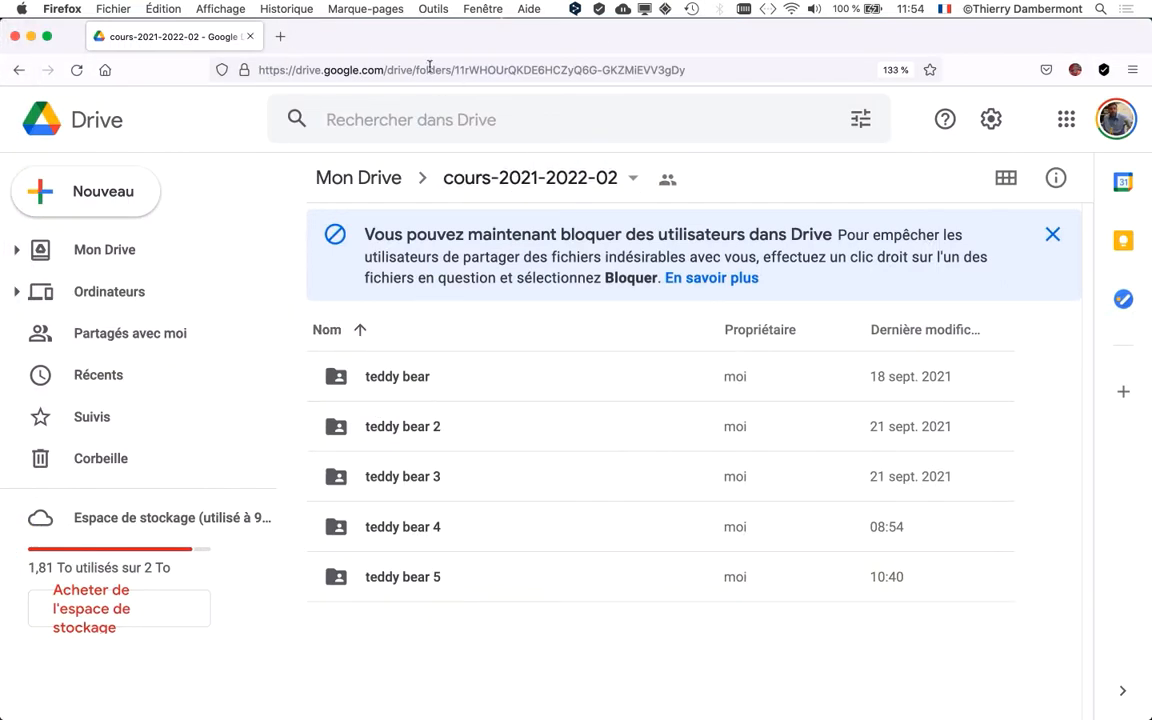
pyautogui.click(398, 582)
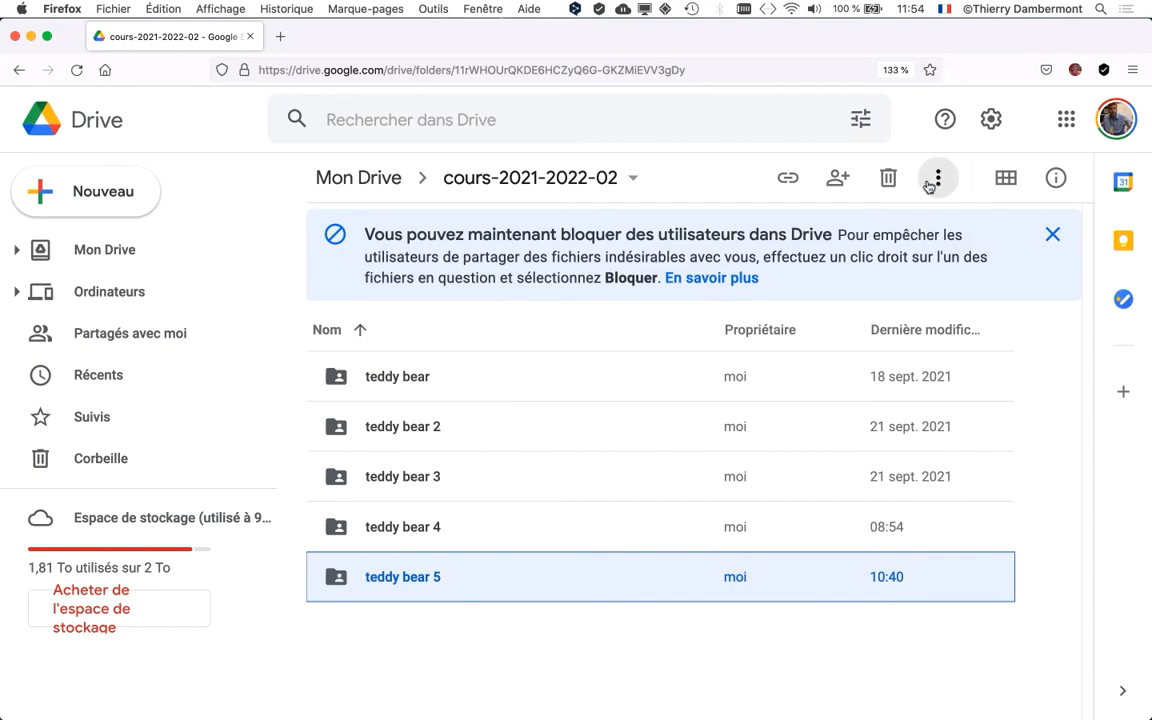
pyautogui.click(934, 181)
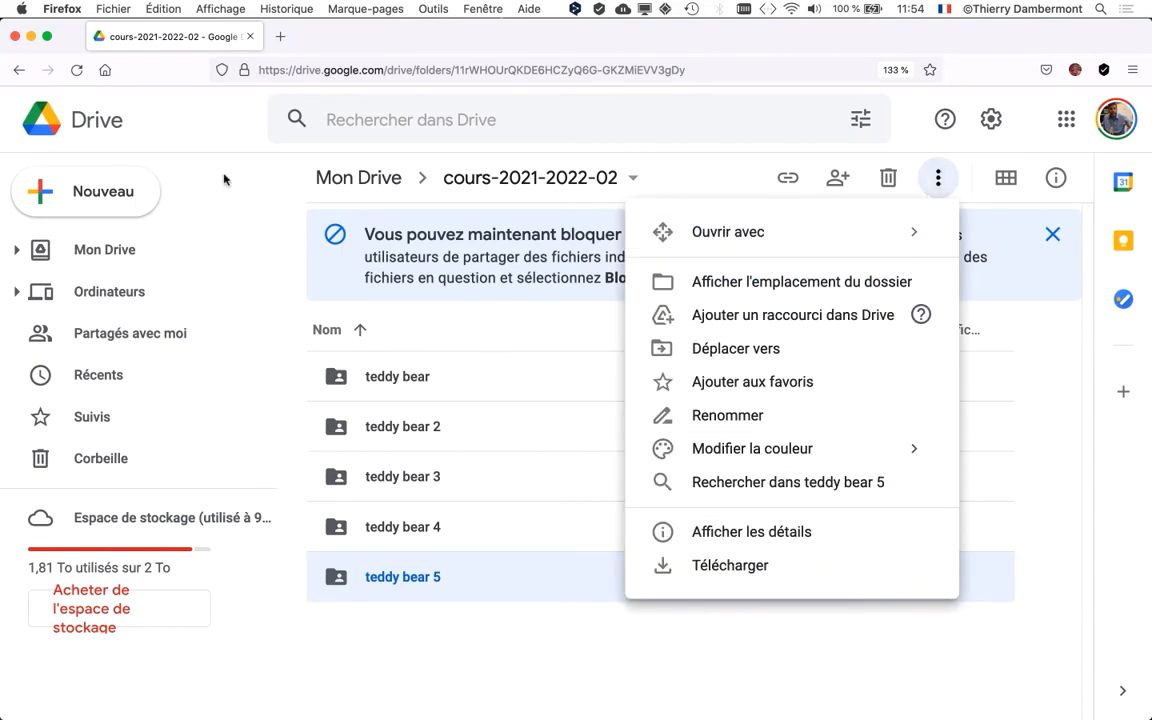
# - Minimize the Firefox and TextEdit windows, and show the teddy bear 5 folder in Finder as icons and again as a list
pyautogui.click(32, 36)
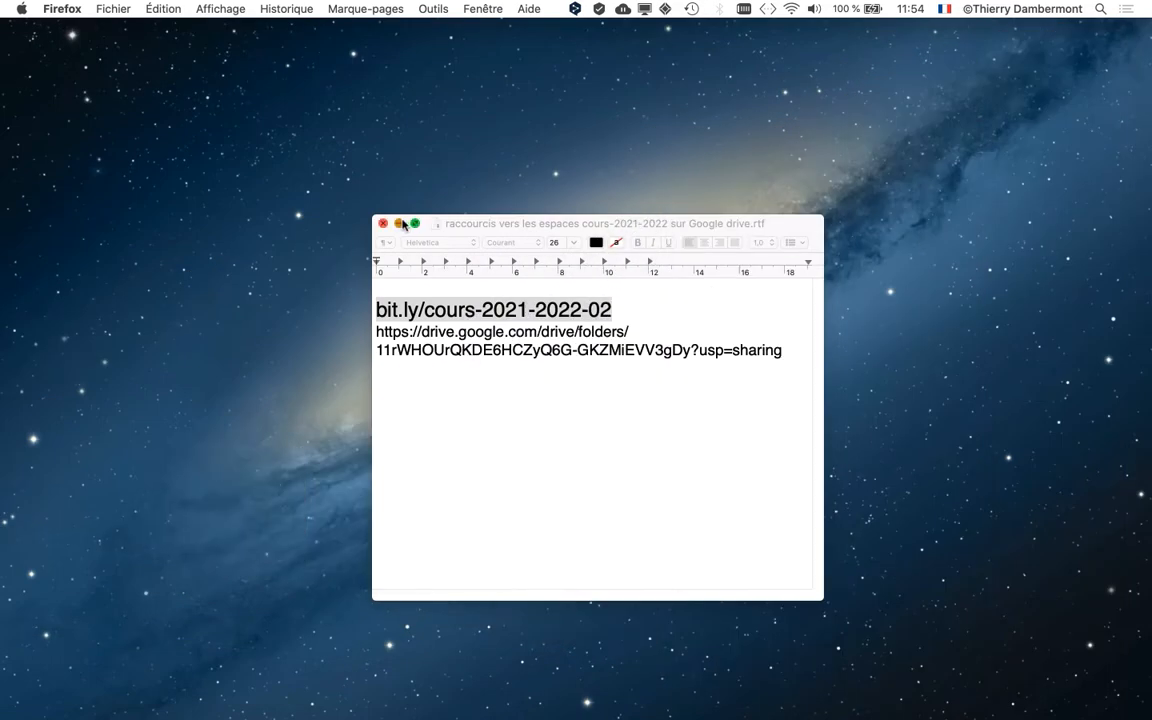
pyautogui.click(400, 224)
pyautogui.press('super+Tab')
pyautogui.press('super+Tab')
pyautogui.press('super+Tab')
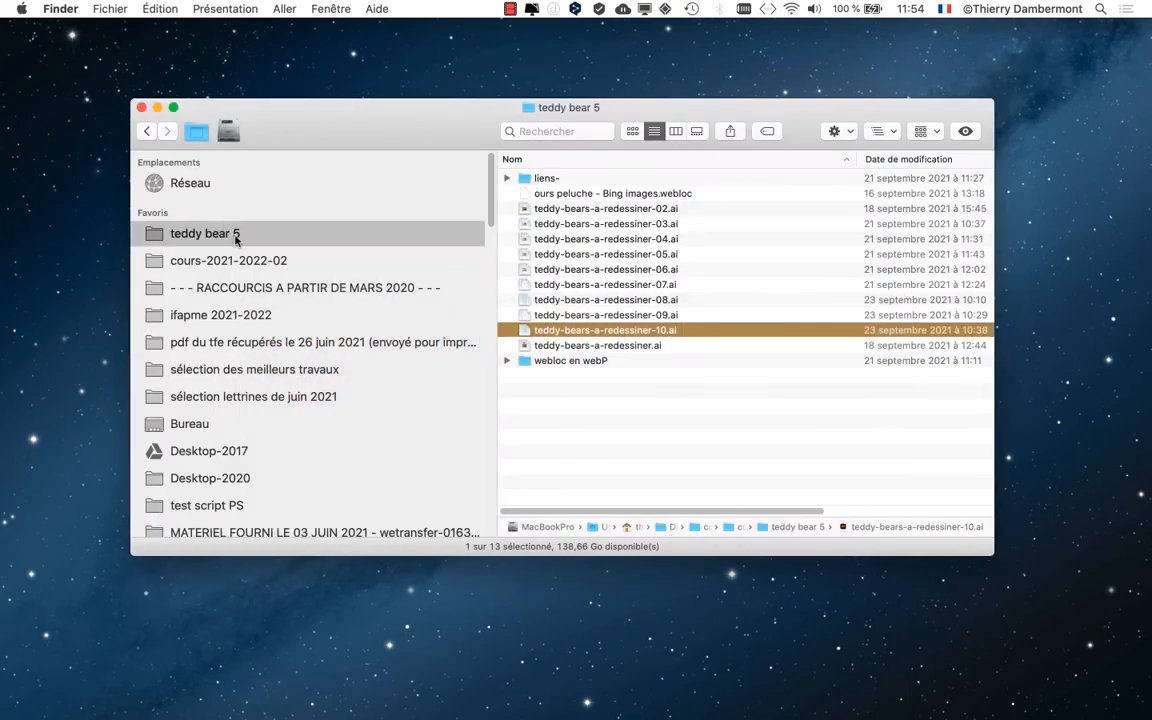
pyautogui.click(632, 131)
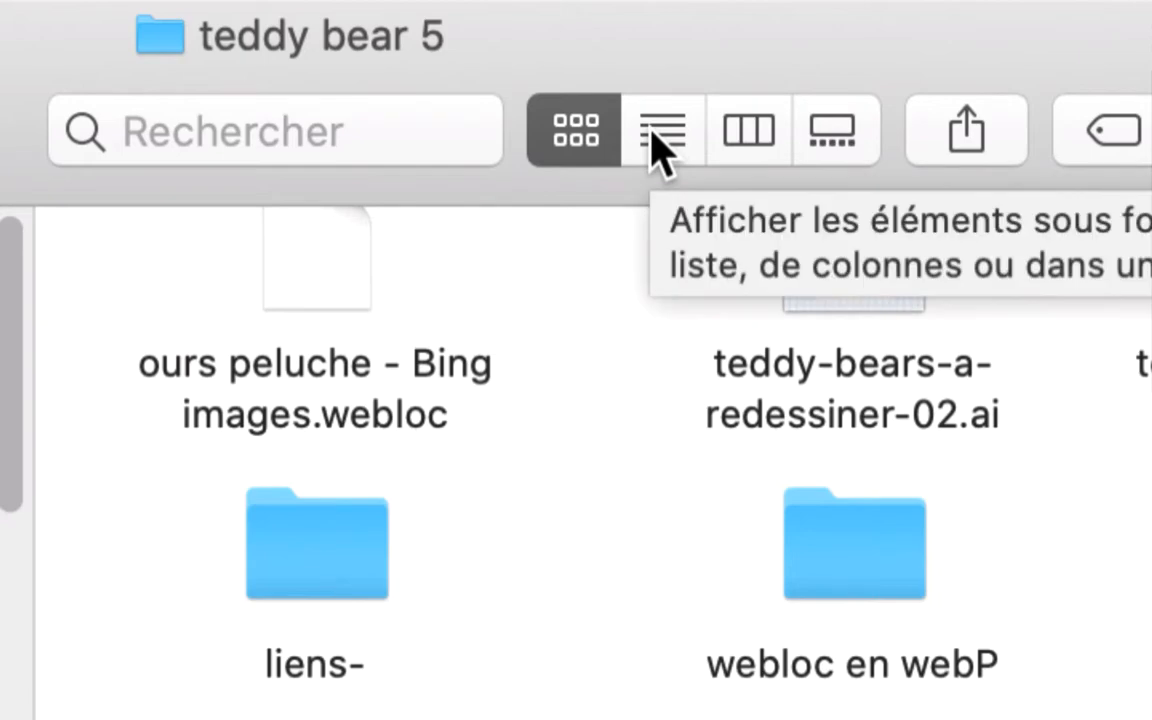
pyautogui.click(660, 145)
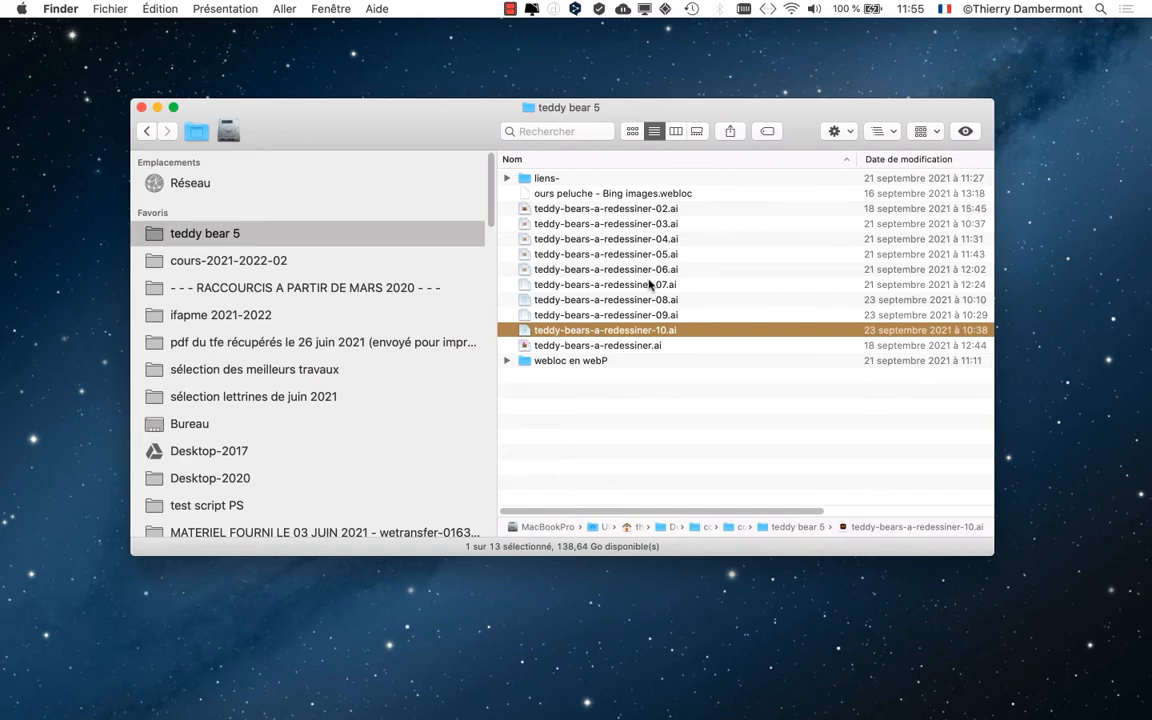
# - Cycle through the open applications and switch from Finder to Adobe Illustrator
pyautogui.press('super+Tab')
pyautogui.press('super+Tab')
pyautogui.press('super+Tab')
pyautogui.press('super+Tab')
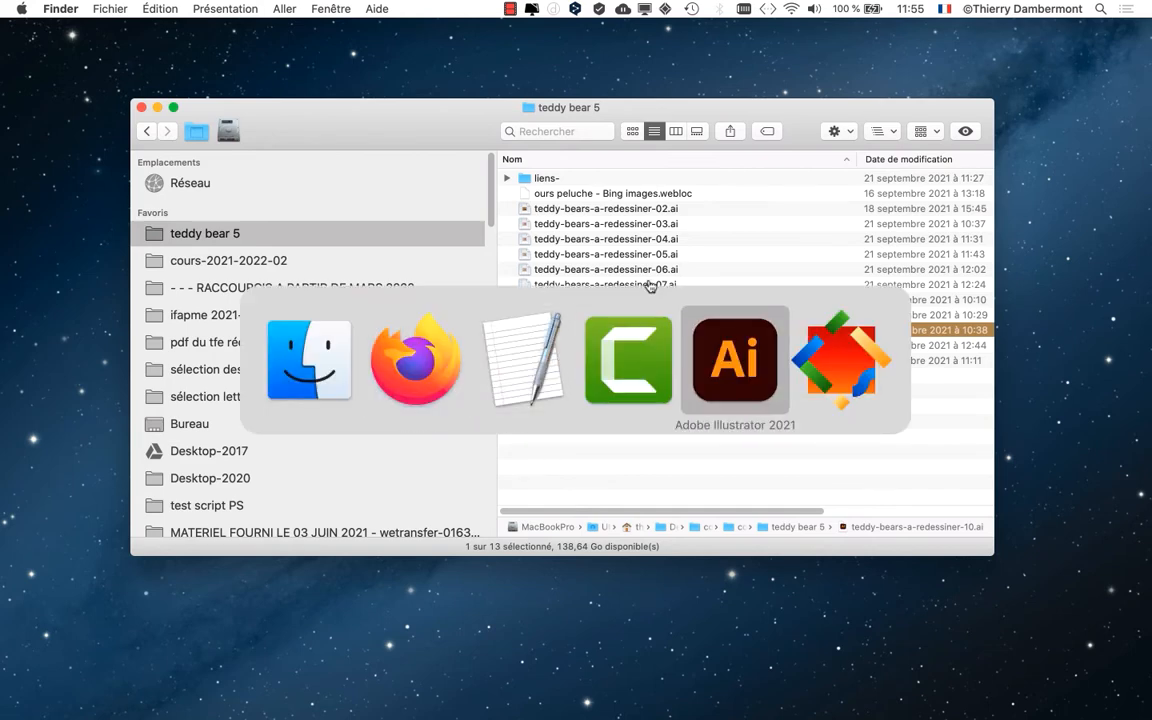
pyautogui.press('super+Tab')
pyautogui.press('super+Tab')
pyautogui.press('super+Tab')
pyautogui.press('super+Tab')
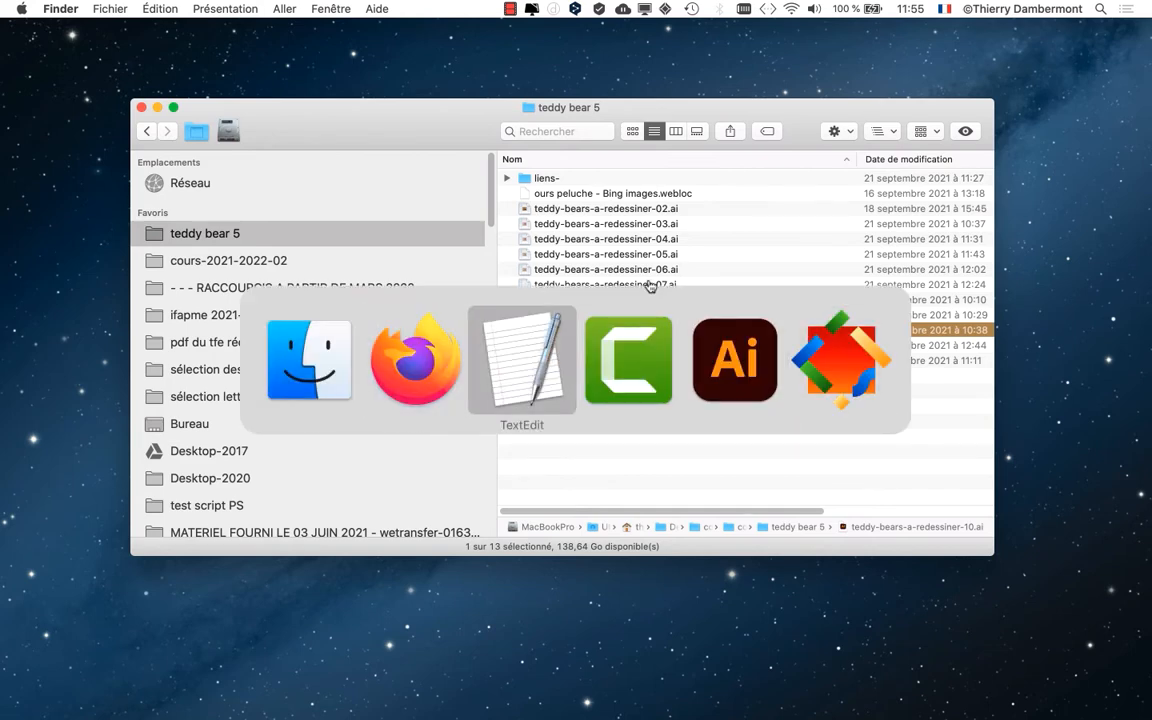
pyautogui.press('super+Tab')
pyautogui.press('super+Tab')
pyautogui.press('super+Tab')
pyautogui.press('super+Tab')
pyautogui.press('super+Tab')
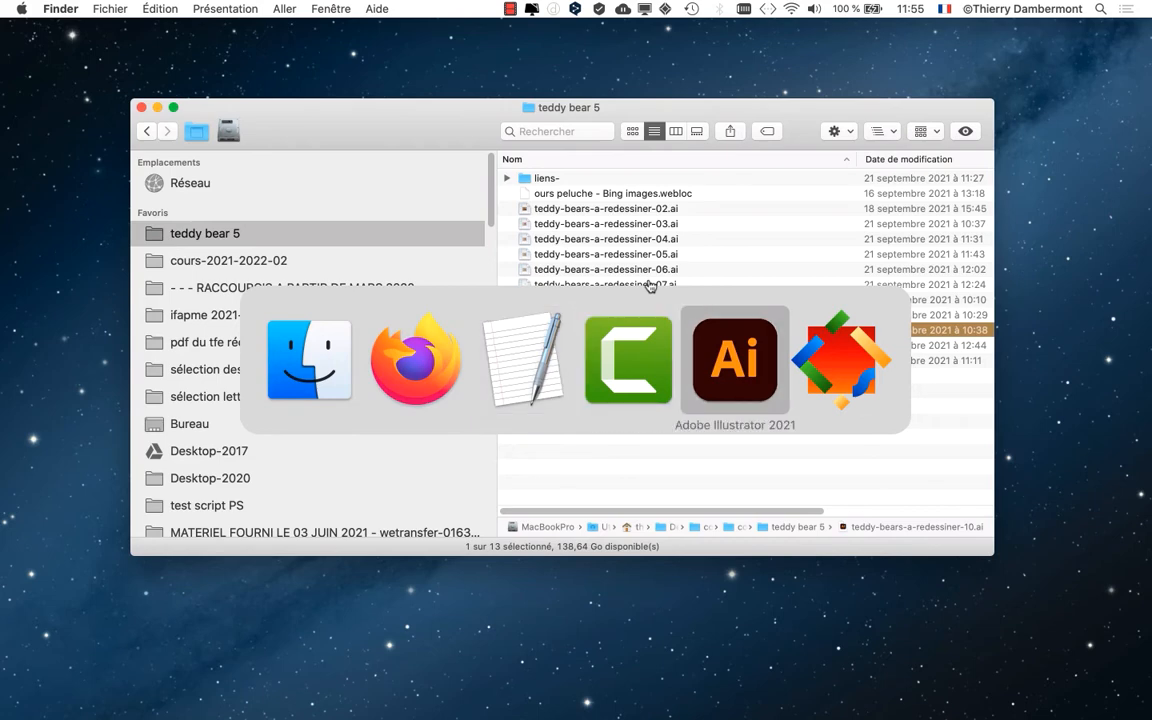
pyautogui.press('super+Tab')
pyautogui.press('super+Tab')
pyautogui.press('super+Tab')
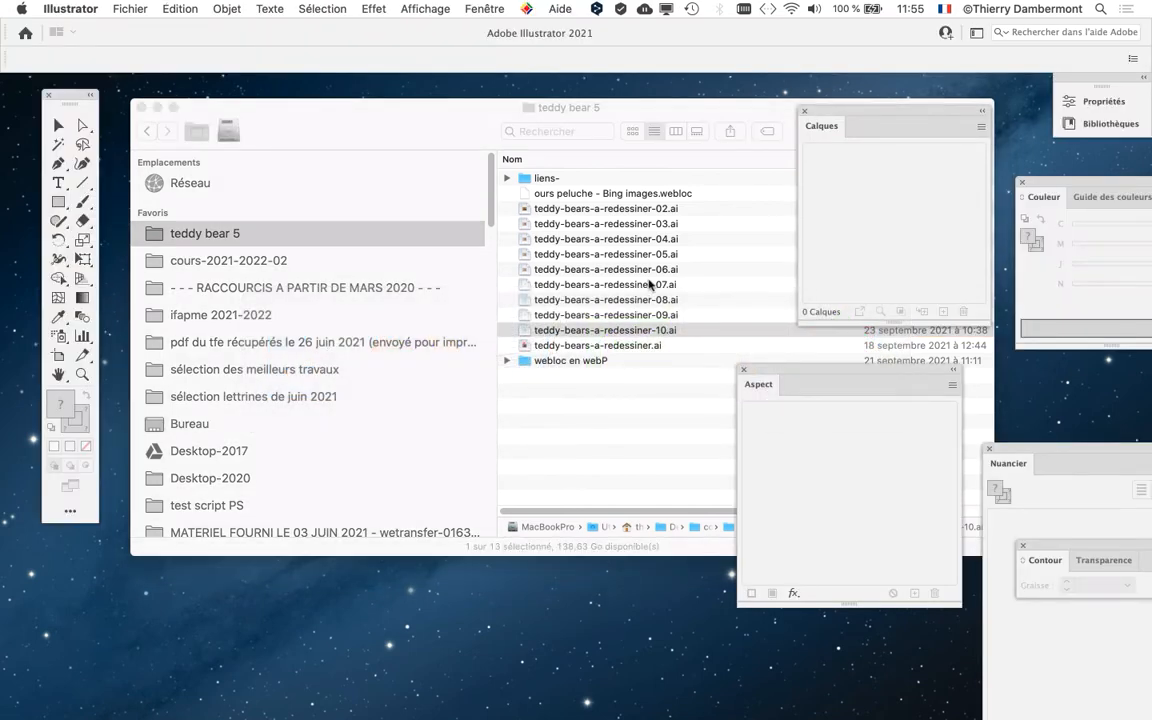
pyautogui.press('super+Tab')
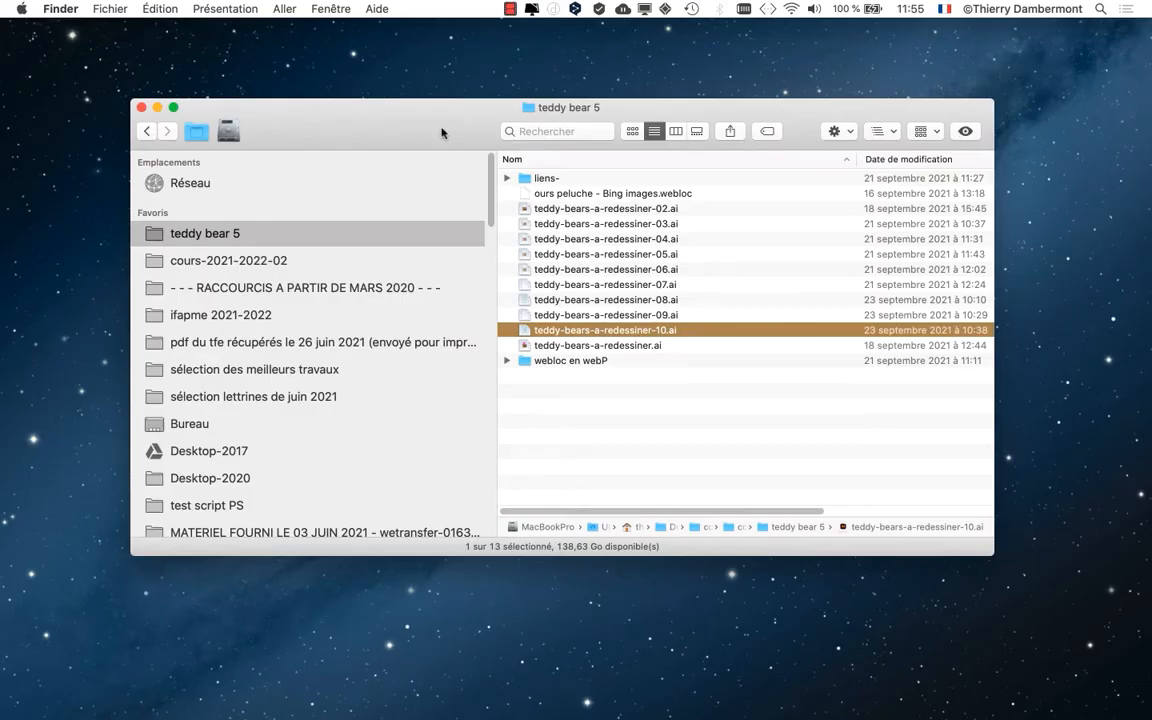
pyautogui.press('super+Tab')
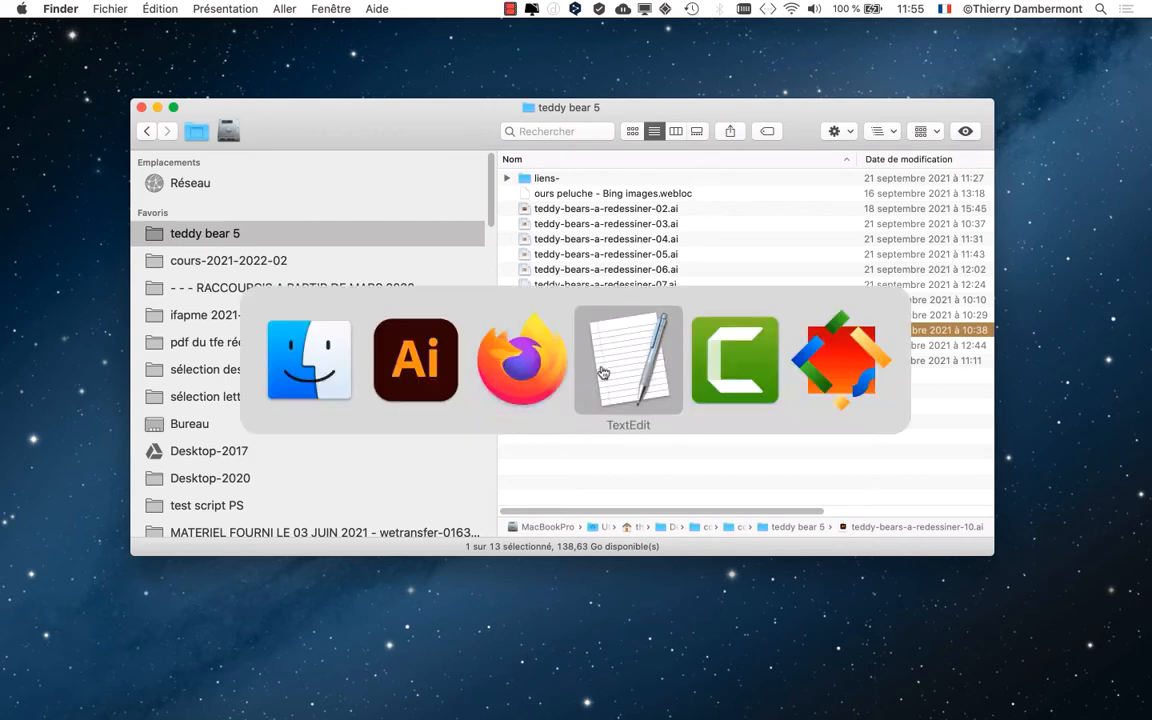
pyautogui.click(463, 363)
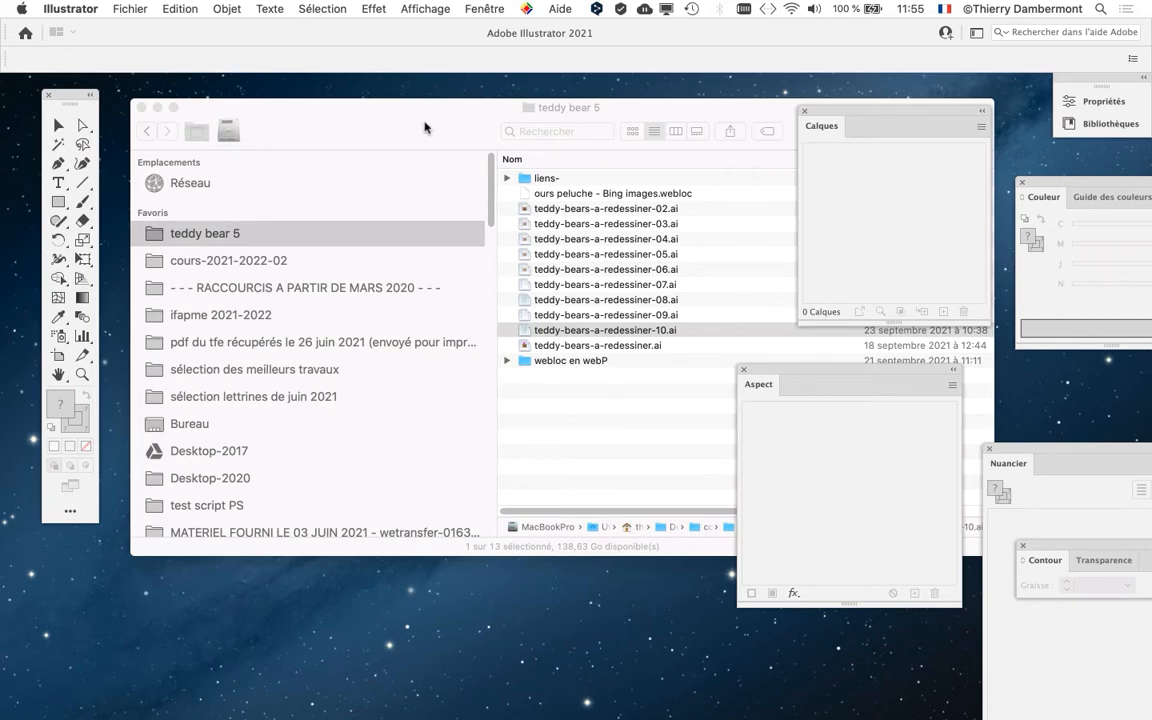
# - Open teddy-bears-a-redessiner-10.ai from Finder in Illustrator and make the modèle layer visible
pyautogui.click(384, 116)
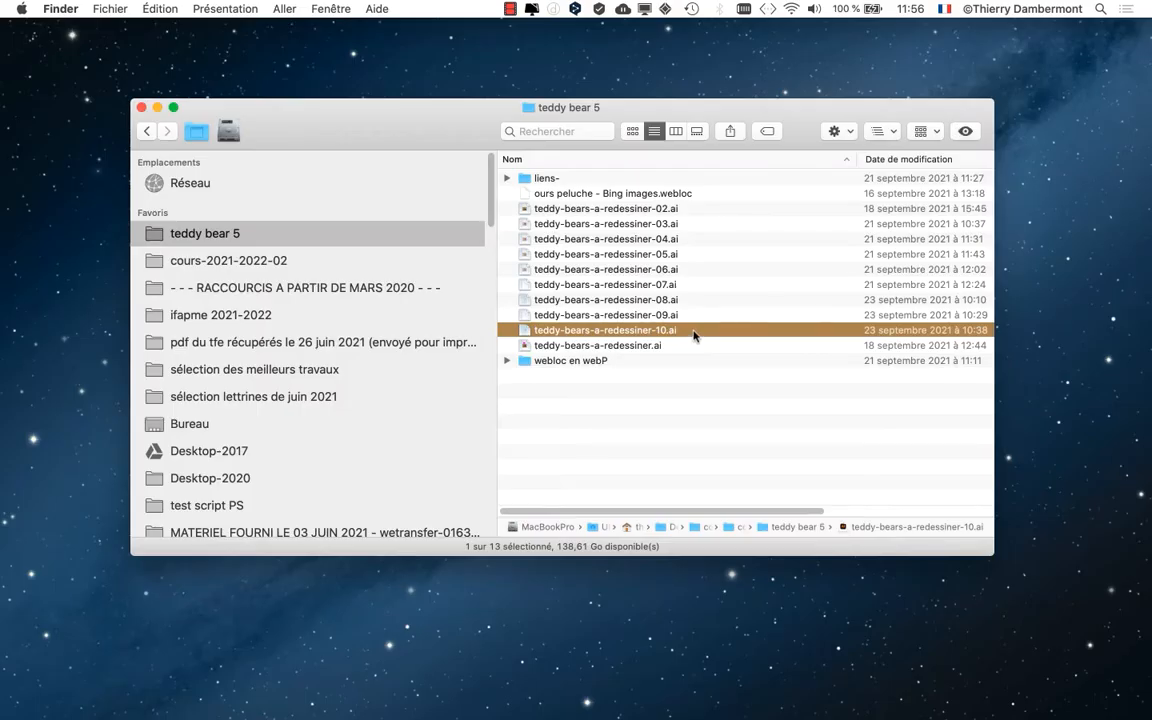
pyautogui.press('super+o')
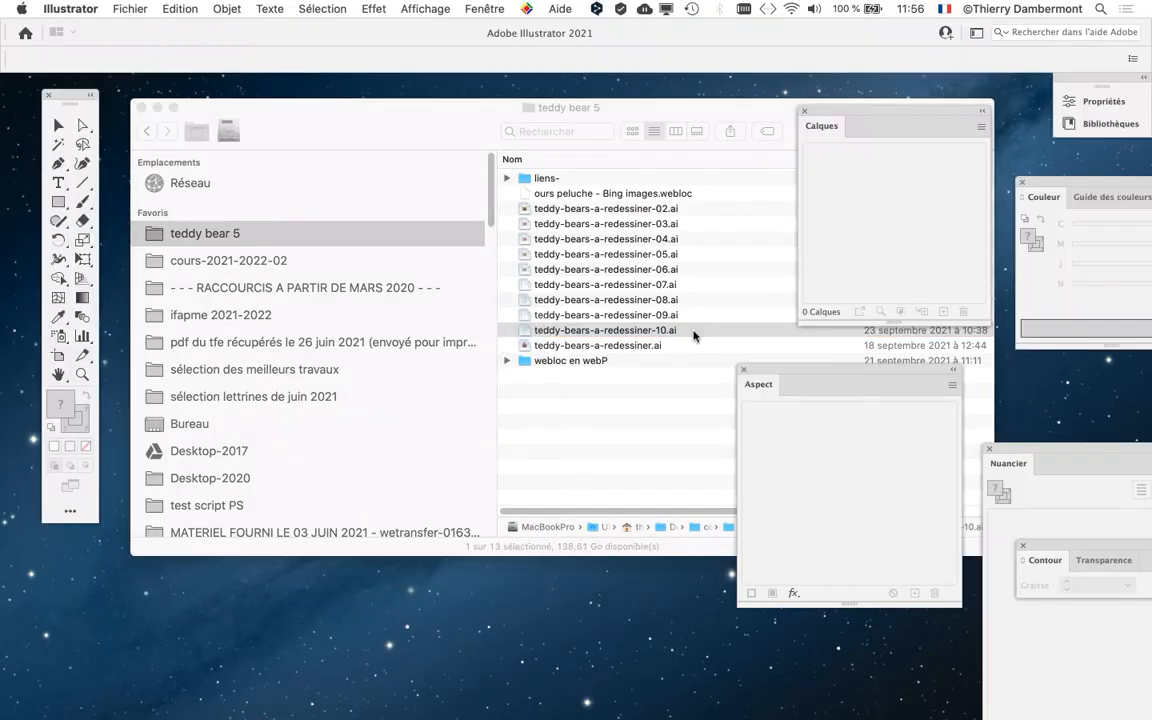
pyautogui.doubleClick(694, 335)
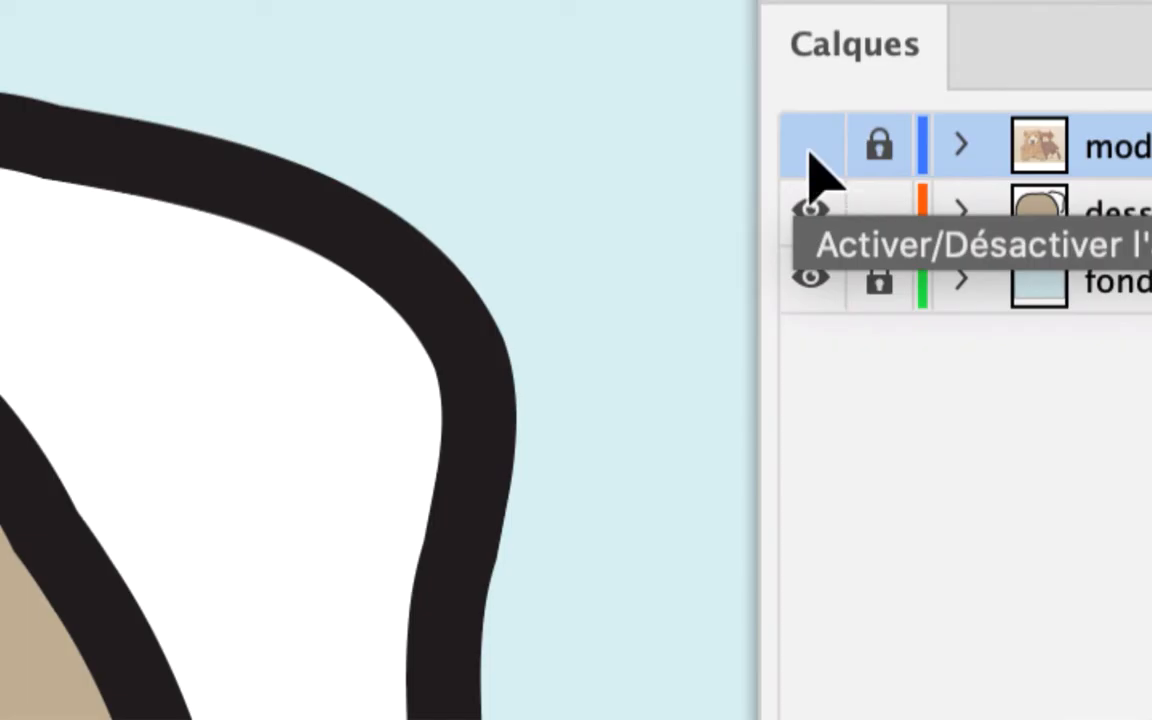
pyautogui.click(810, 148)
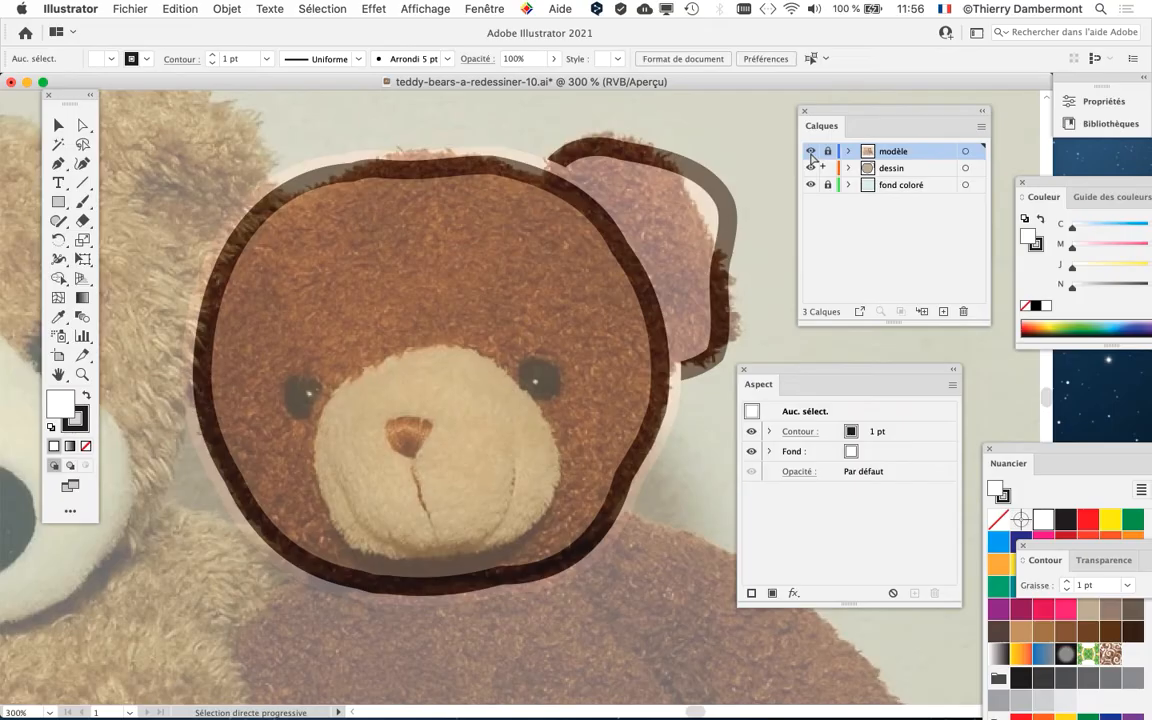
pyautogui.press('a')
# - Switch to Finder and examine the linked image inside the liens- folder, leaving the folder collapsed and selected
pyautogui.press('super+Tab')
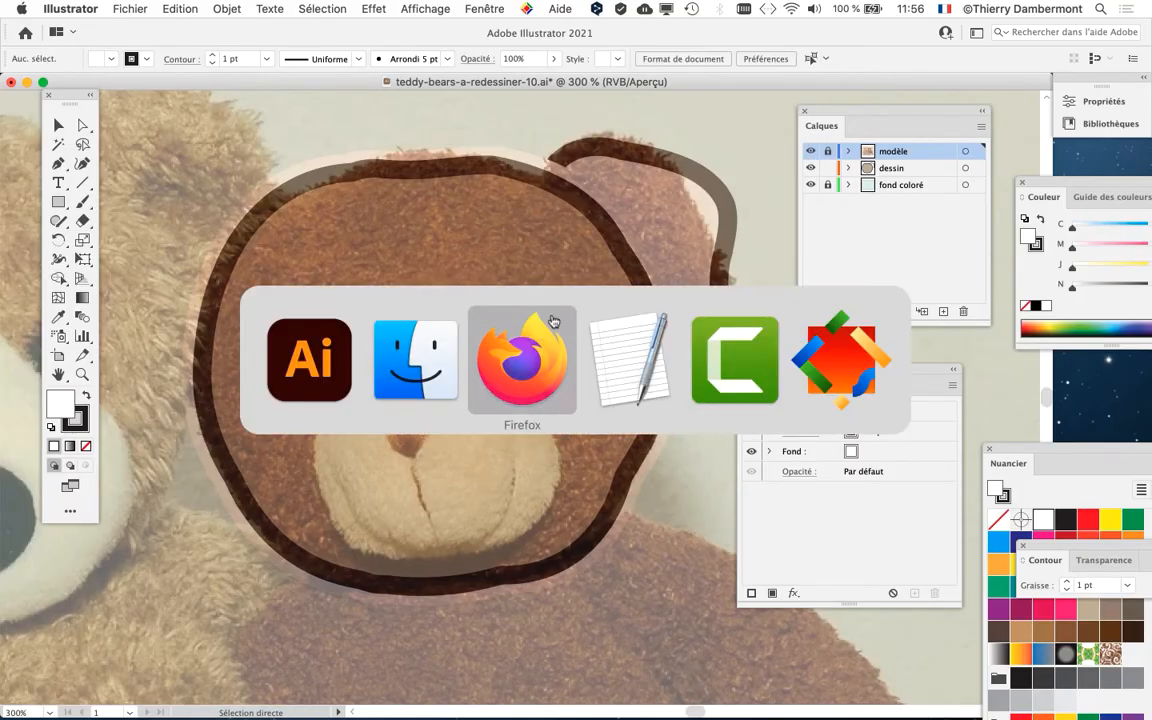
pyautogui.click(390, 365)
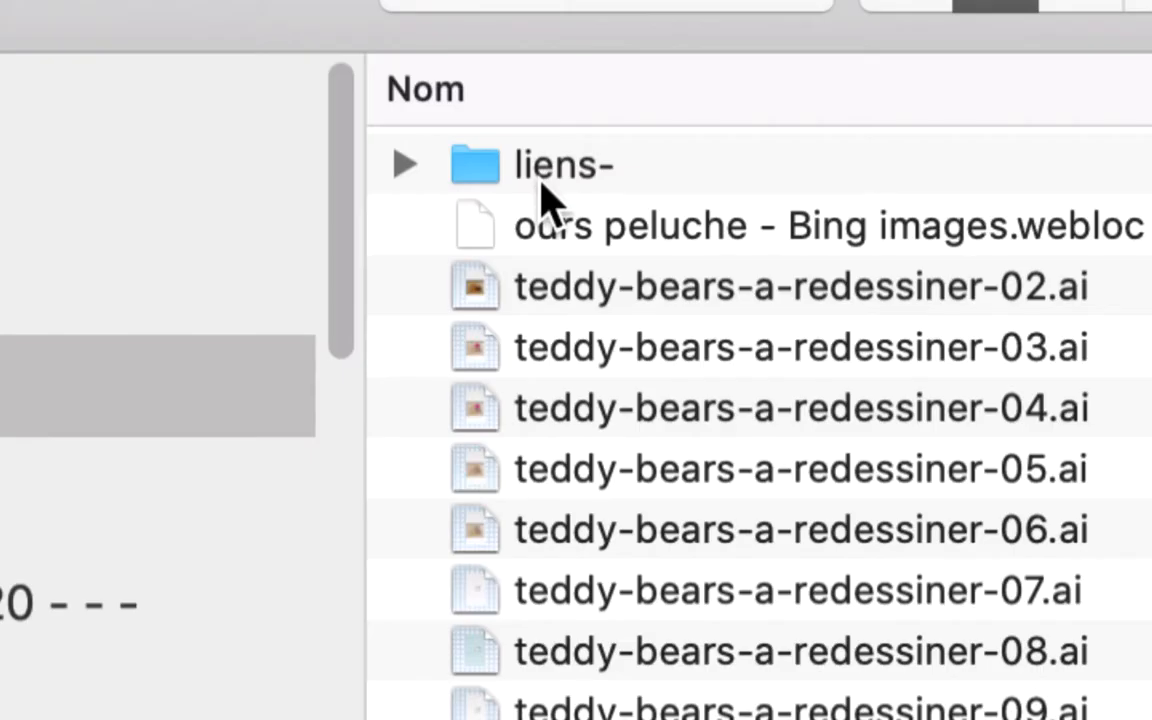
pyautogui.click(543, 190)
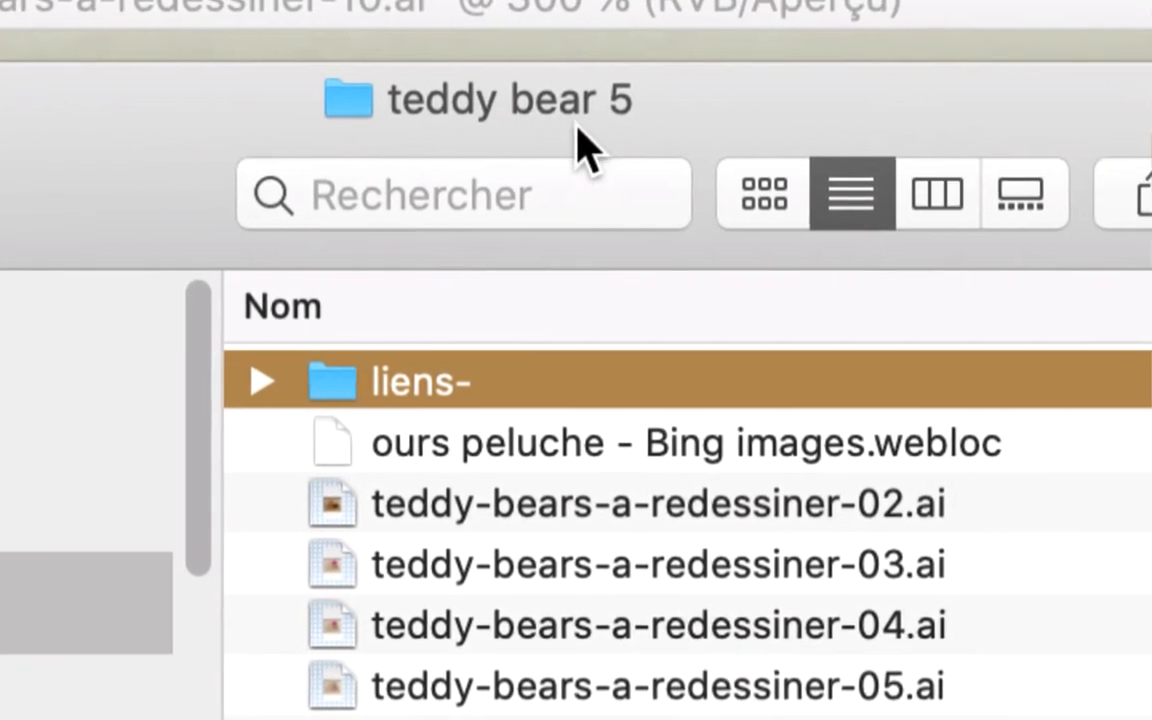
pyautogui.click(262, 380)
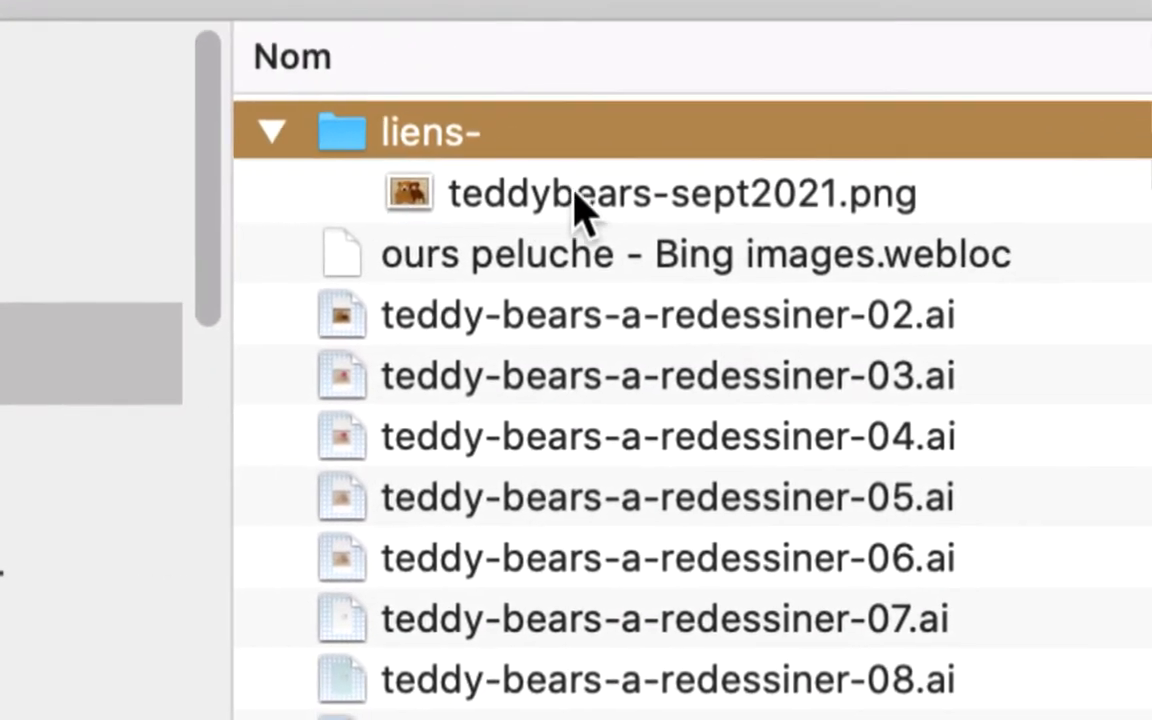
pyautogui.click(578, 200)
pyautogui.click(272, 131)
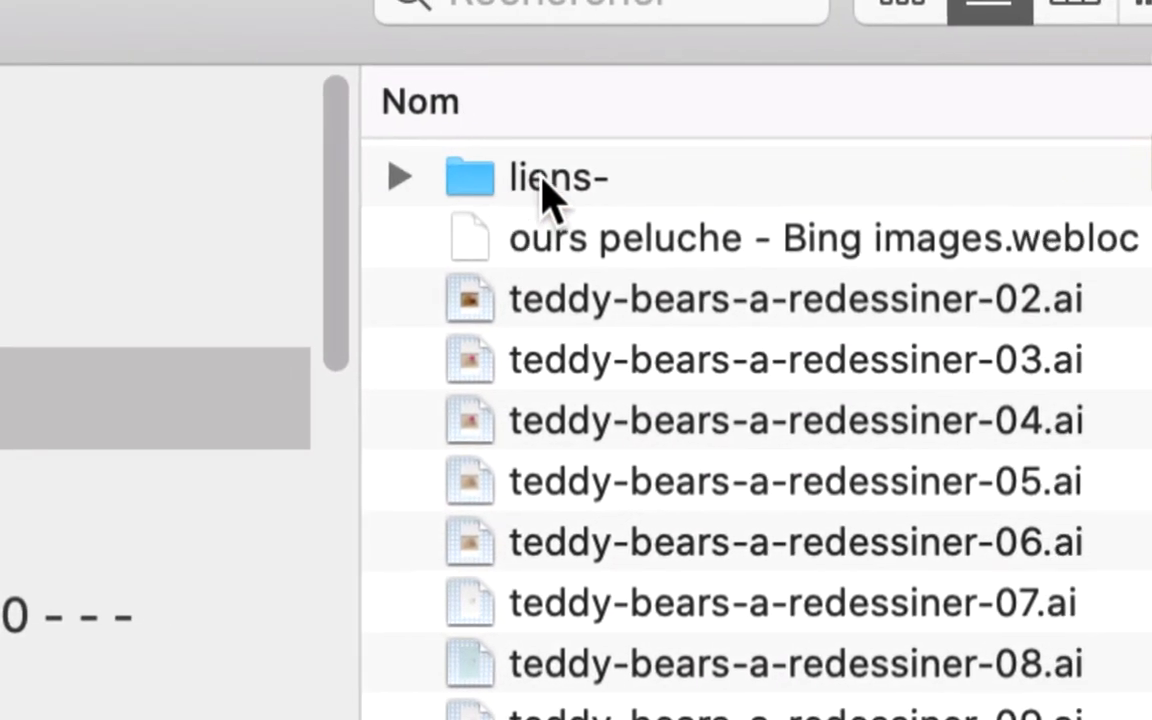
pyautogui.click(542, 180)
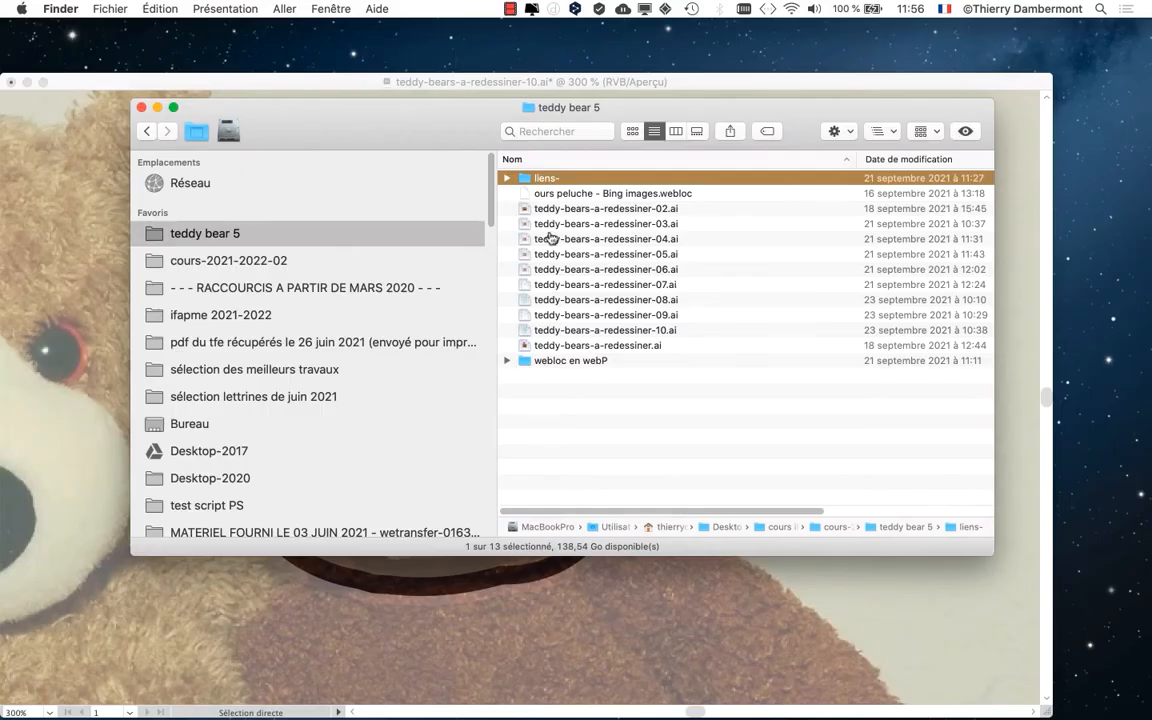
# - View the bear drawing in Illustrator, and return to Finder to select teddy-bears-a-redessiner-10.ai
pyautogui.press('super+Tab')
pyautogui.press('Tab')
pyautogui.press('super+shift+Tab')
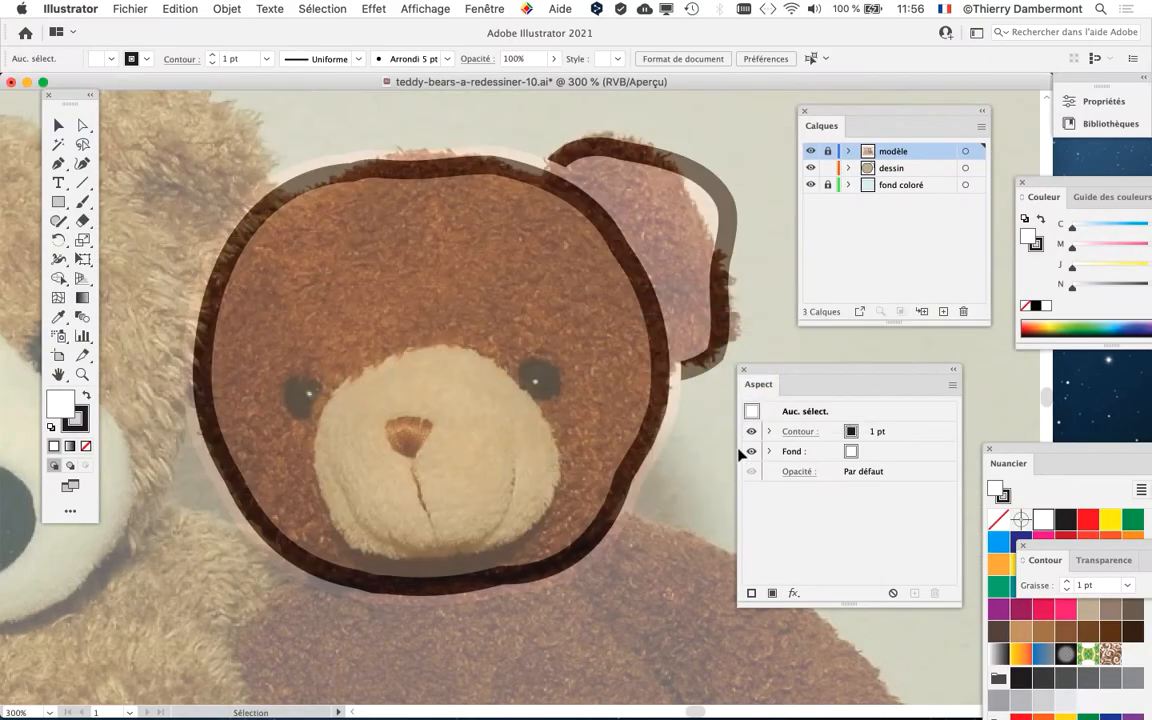
pyautogui.press('super+Tab')
pyautogui.click(695, 329)
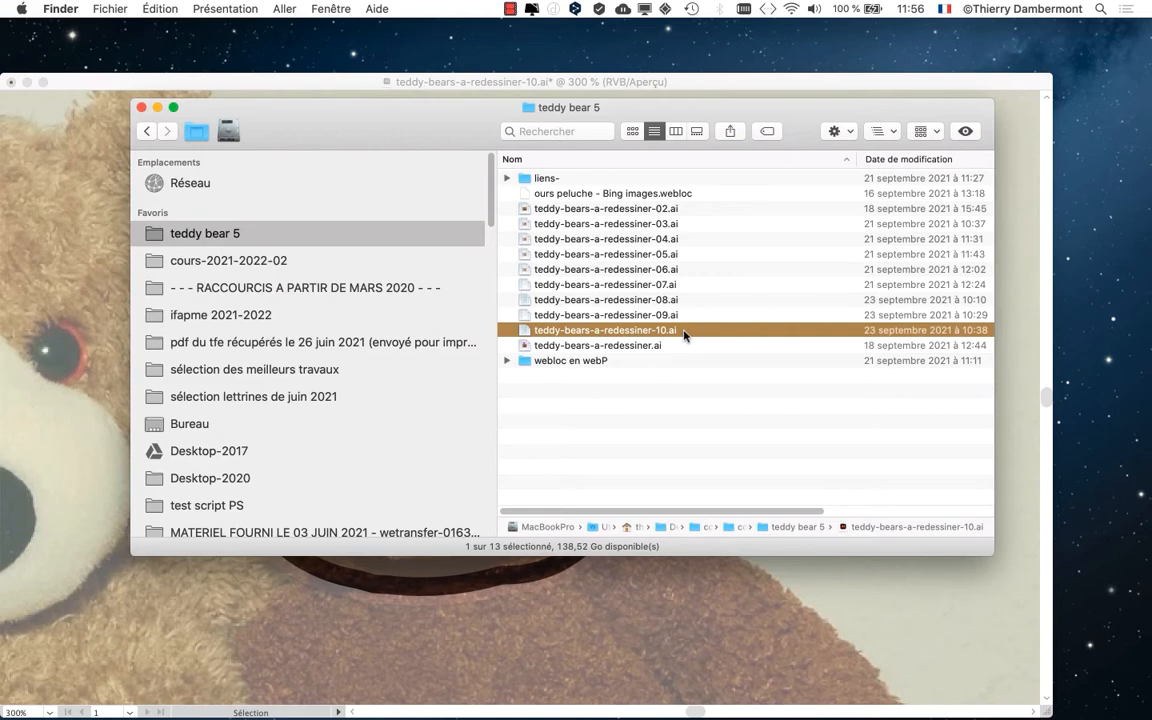
# - Review the contents of the liens- folder alongside the Illustrator file, and reselect teddy-bears-a-redessiner-10.ai
pyautogui.click(547, 180)
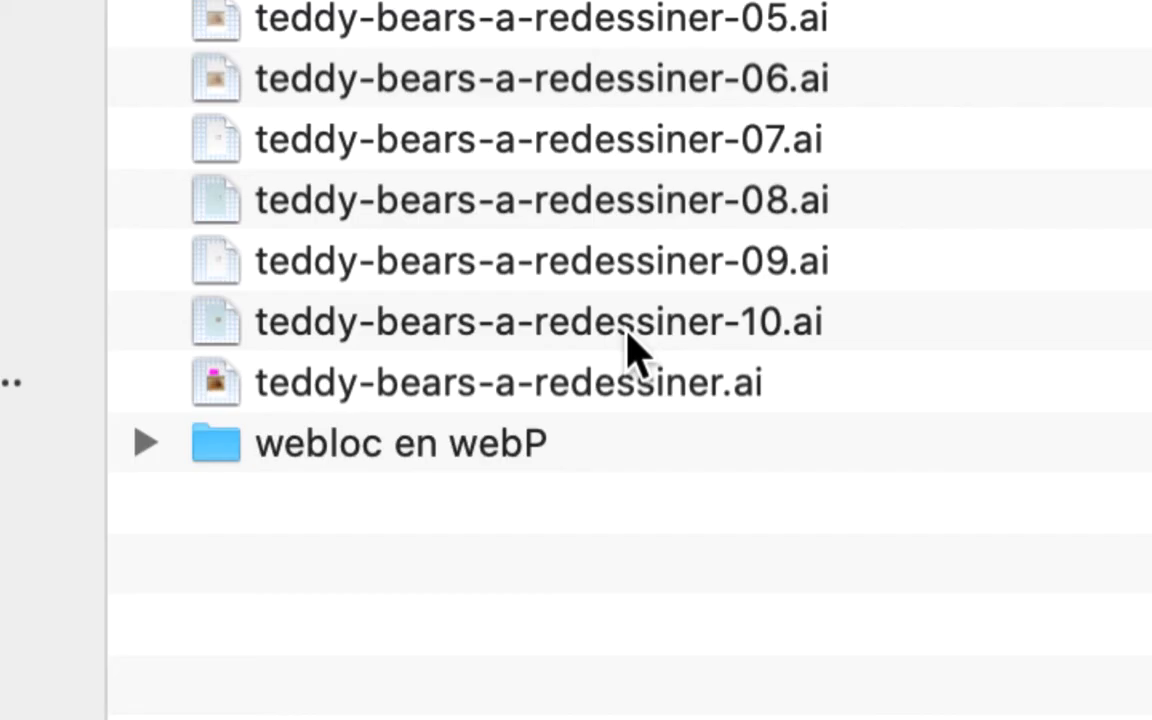
pyautogui.click(630, 350)
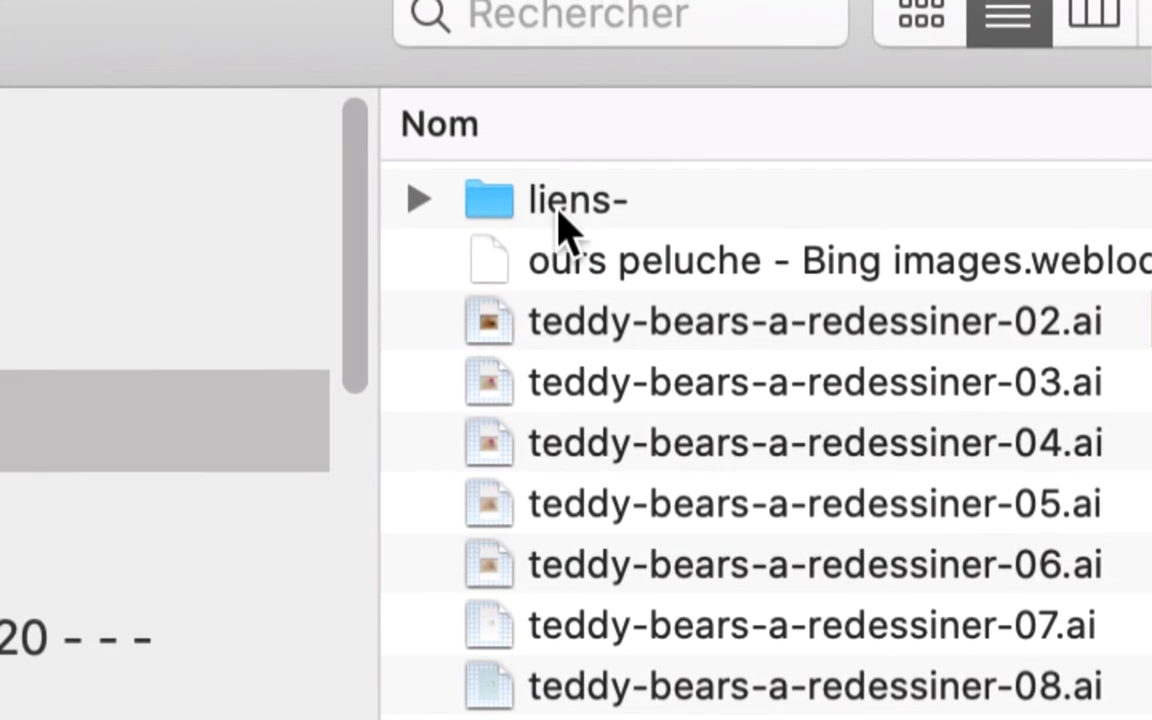
pyautogui.click(510, 150)
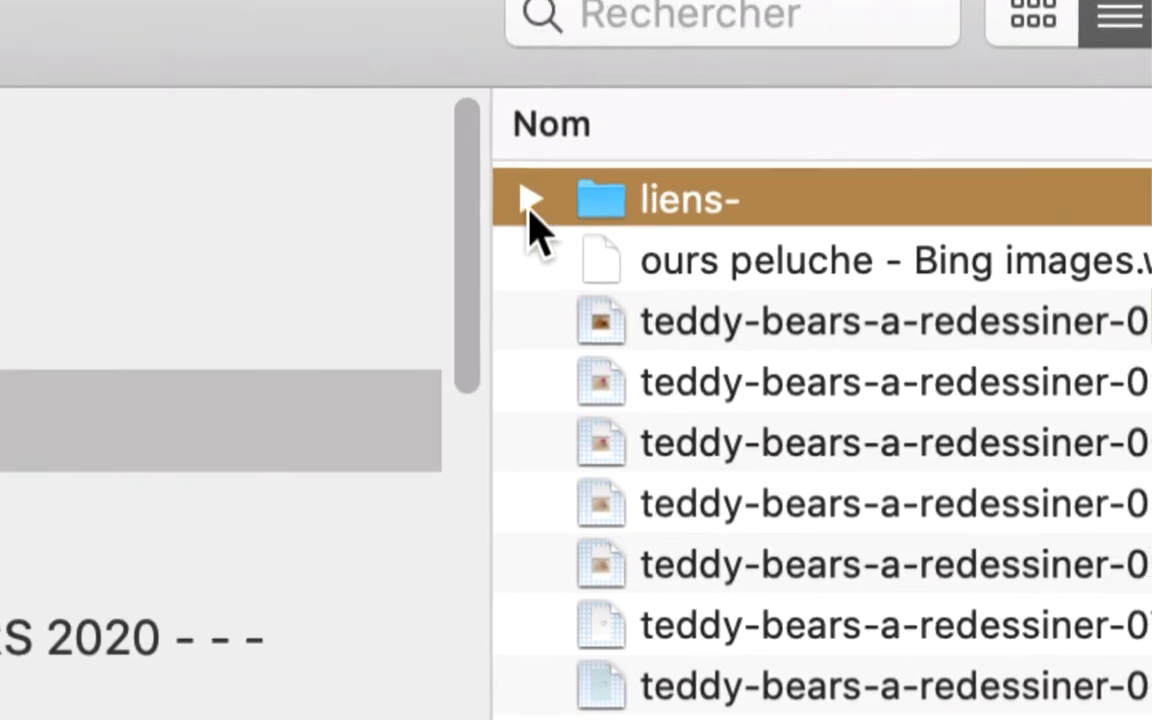
pyautogui.click(530, 202)
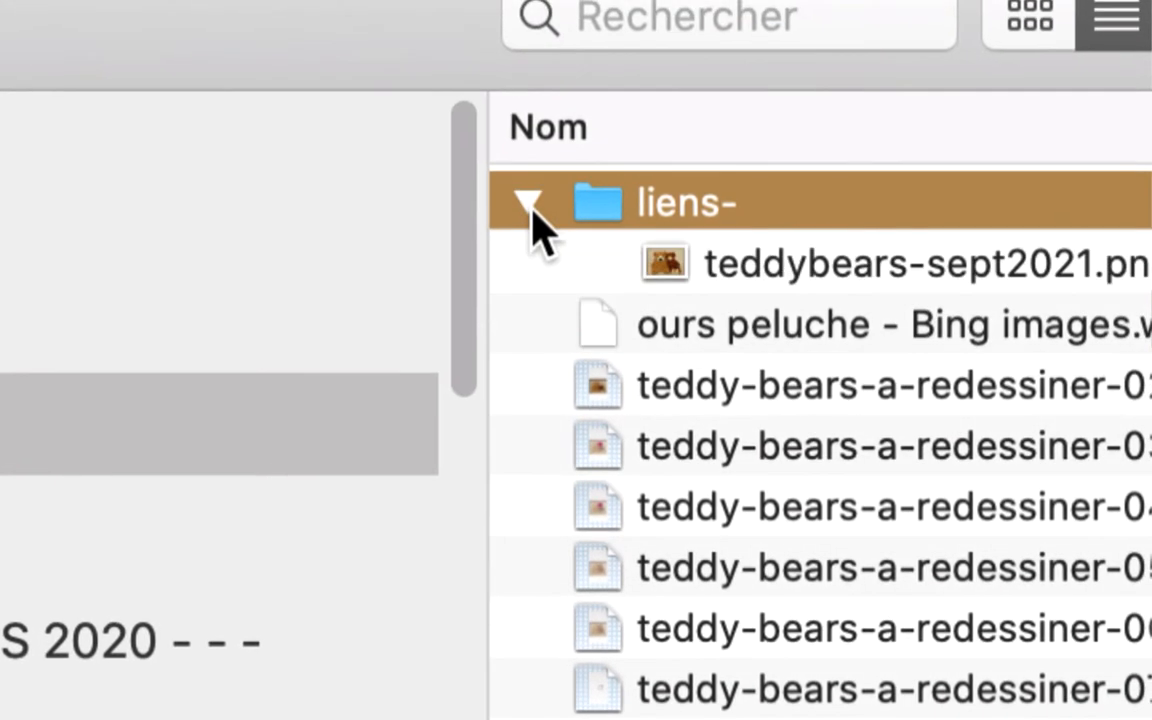
pyautogui.click(530, 205)
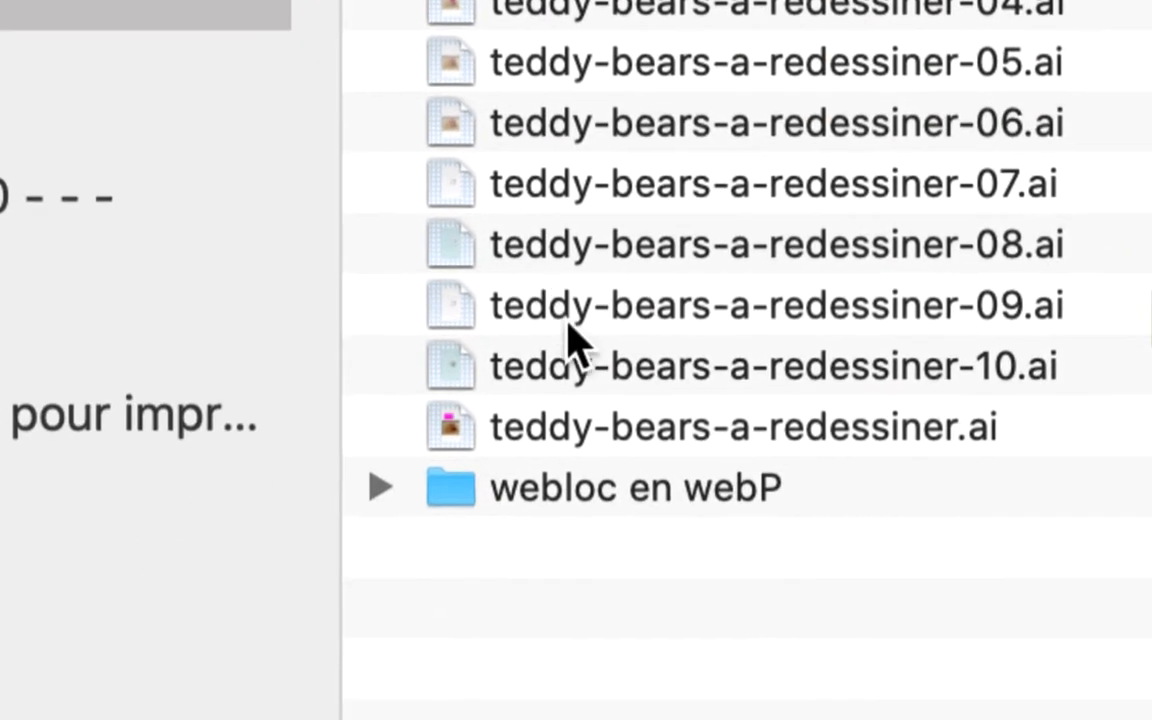
pyautogui.click(614, 340)
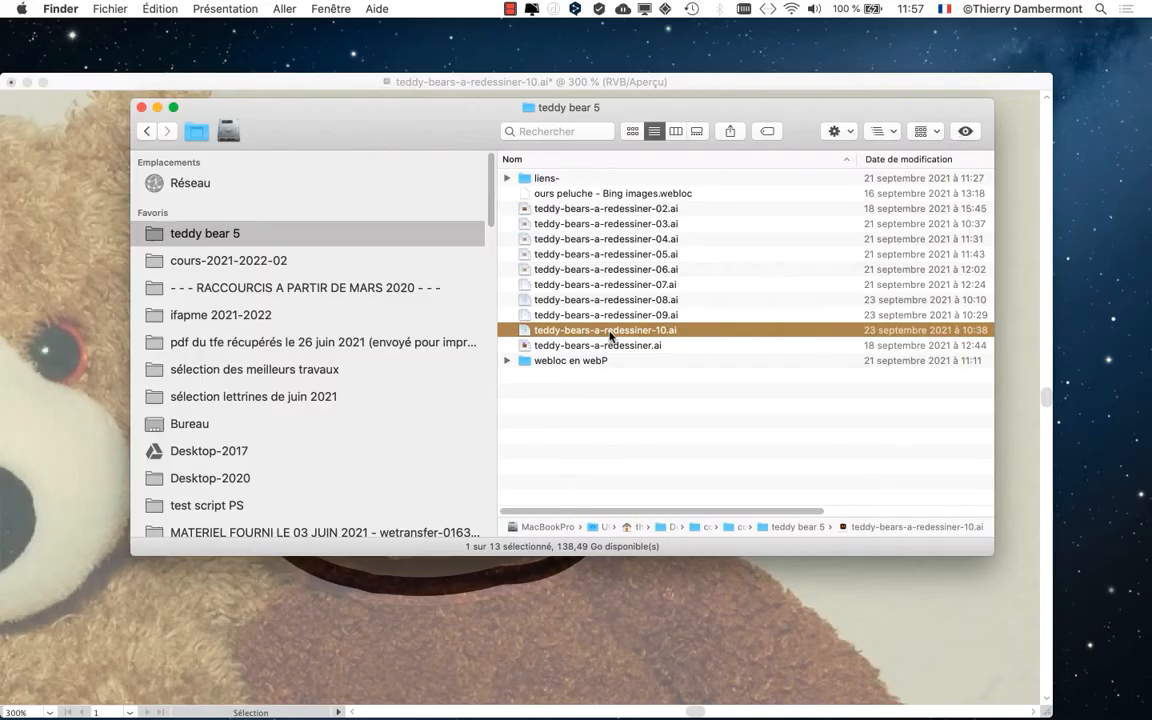
# - Switch to Illustrator and hide the modèle layer
pyautogui.press('super+Tab')
pyautogui.click(424, 368)
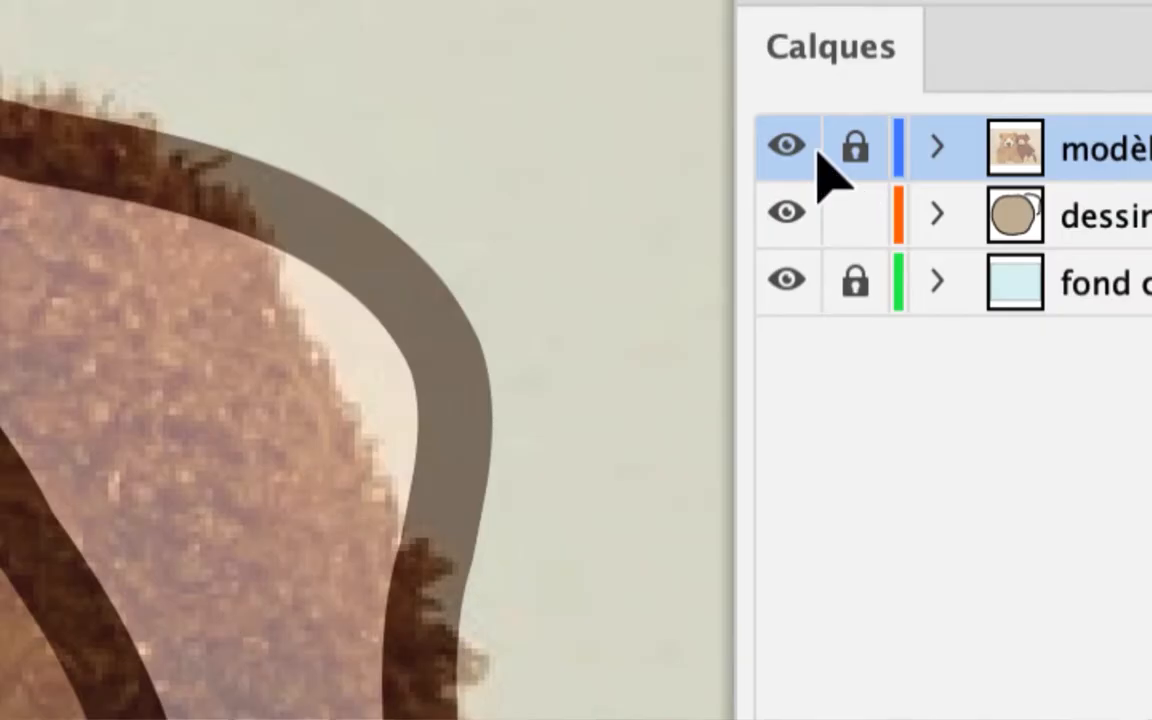
pyautogui.click(789, 148)
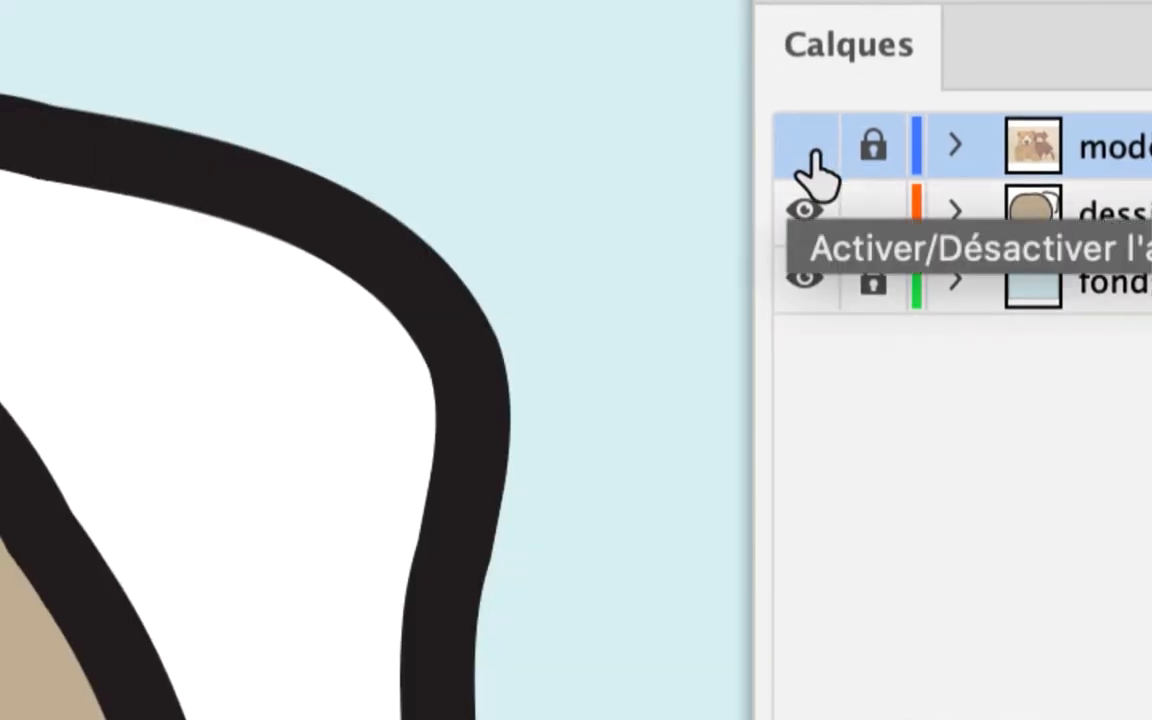
# - Toggle the modèle layer's visibility on and off, and view the list of available panels
pyautogui.click(812, 155)
pyautogui.click(812, 155)
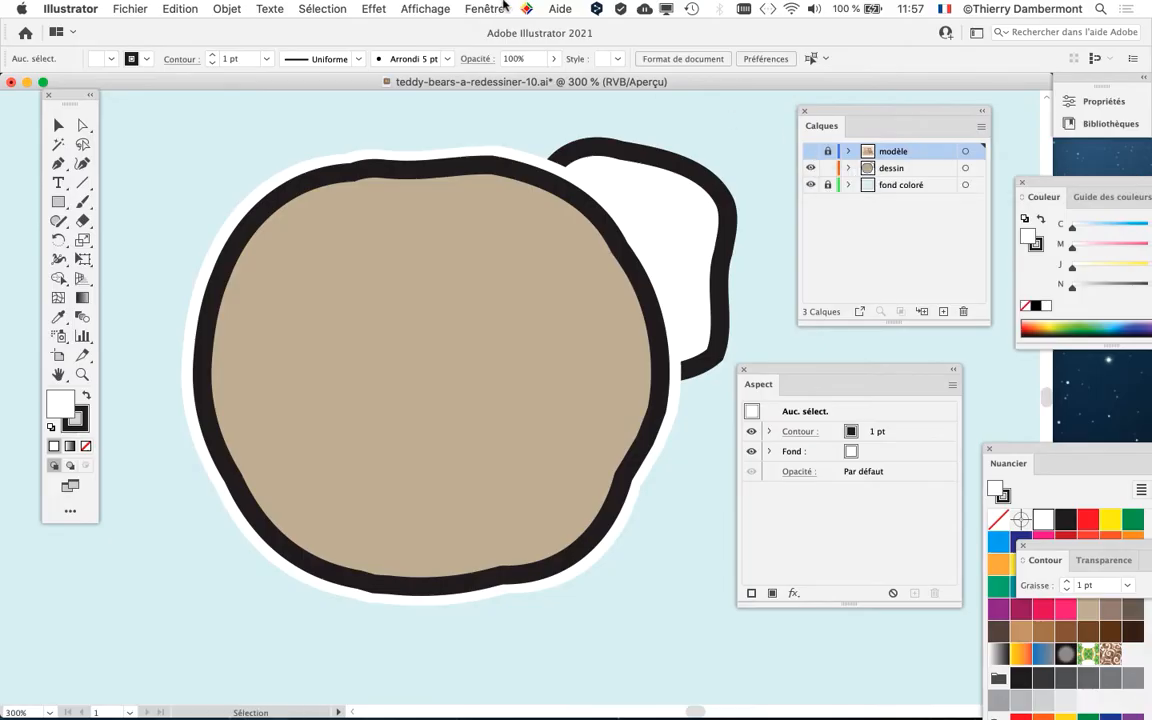
pyautogui.click(486, 9)
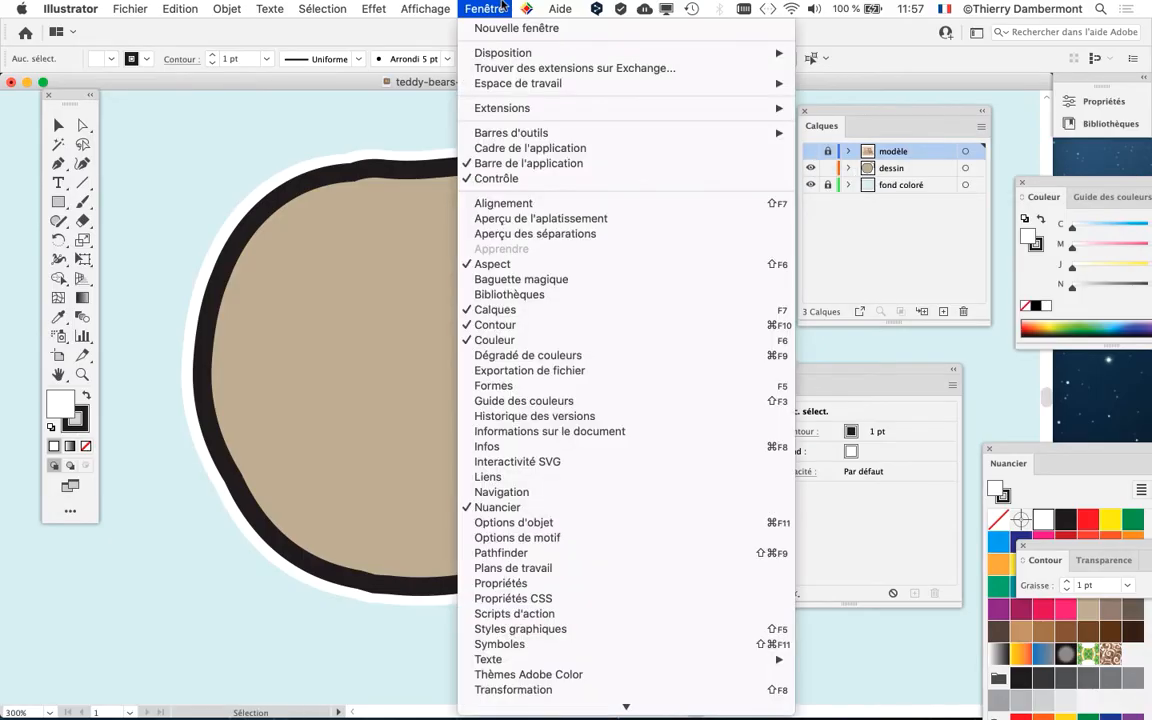
pyautogui.click(503, 7)
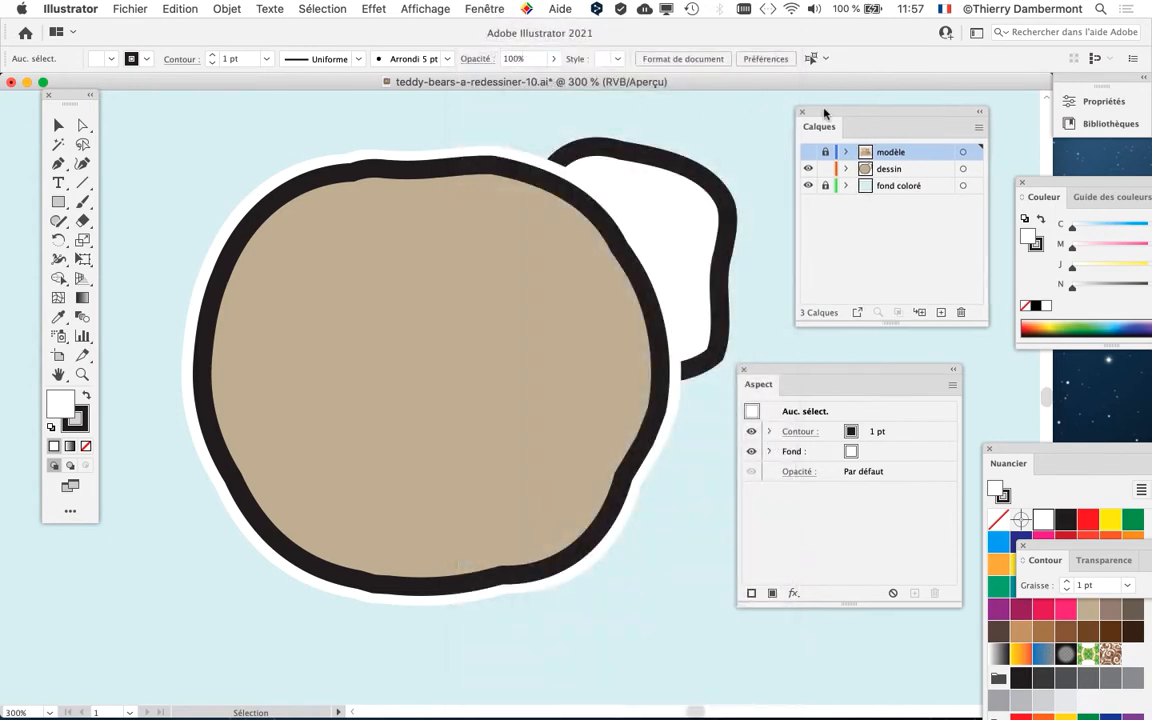
# - Collapse the Calques panel to its icon, expand it again, and reposition the Calques and Aspect panels clear of the drawing
pyautogui.moveTo(823, 115); pyautogui.dragTo(755, 128)
pyautogui.click(908, 128)
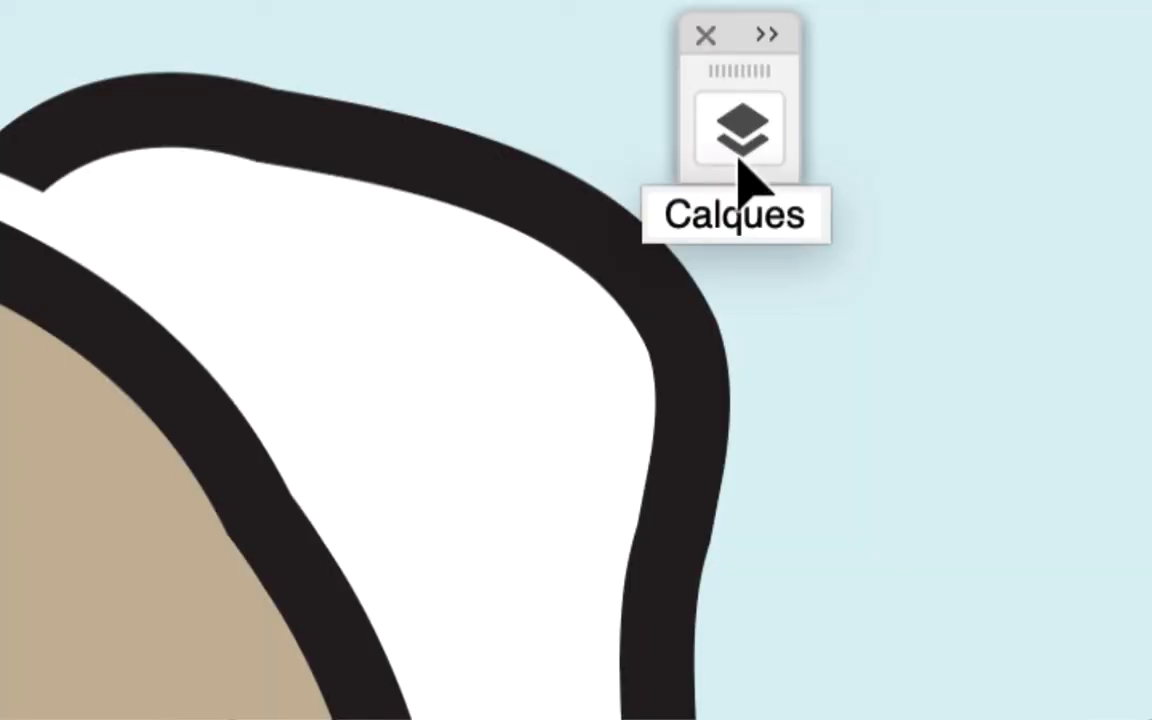
pyautogui.click(742, 150)
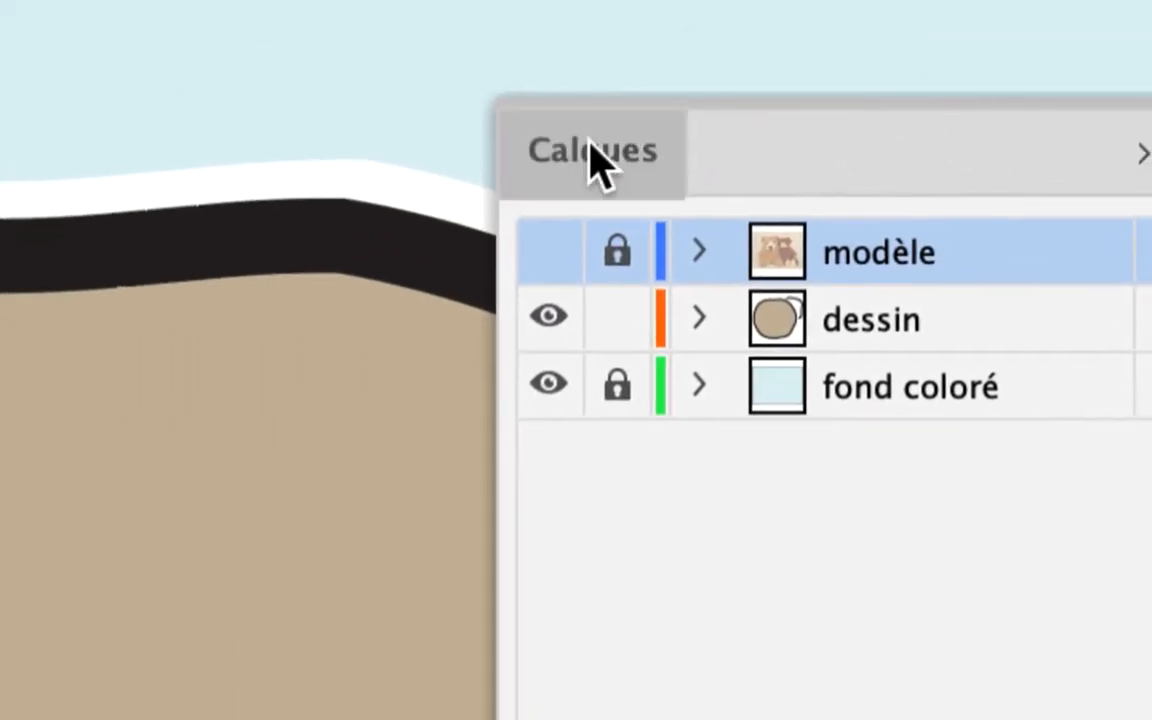
pyautogui.moveTo(607, 165); pyautogui.dragTo(54, 68)
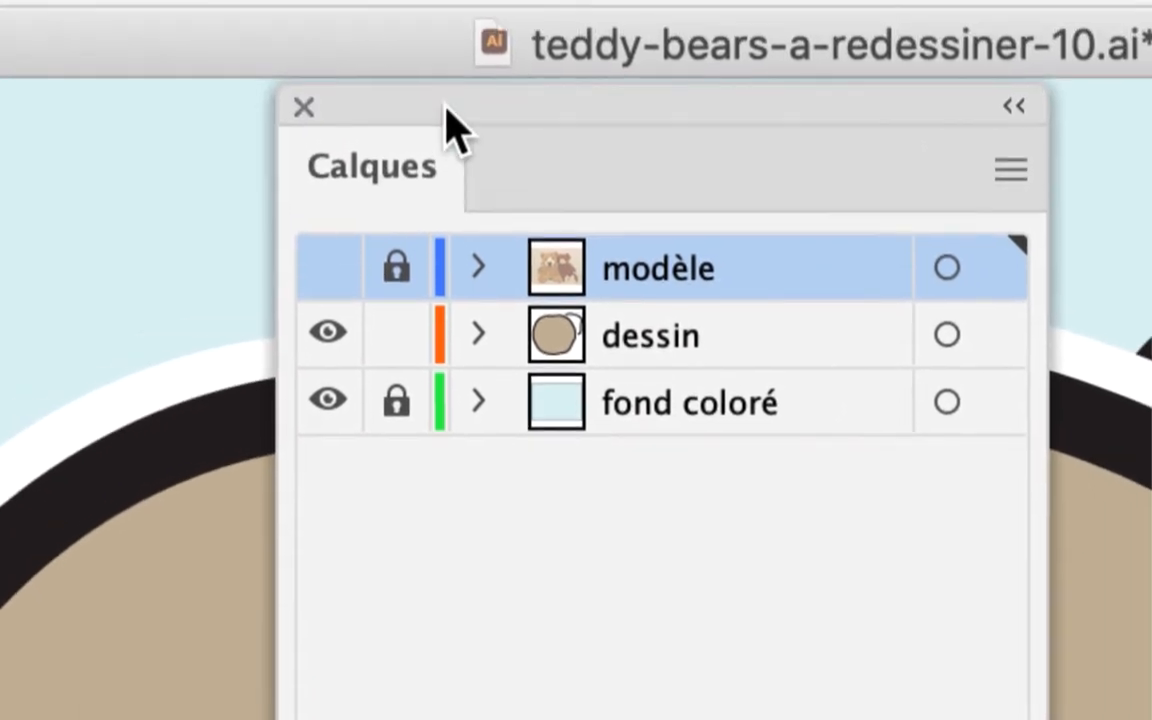
pyautogui.moveTo(455, 125); pyautogui.dragTo(680, 170)
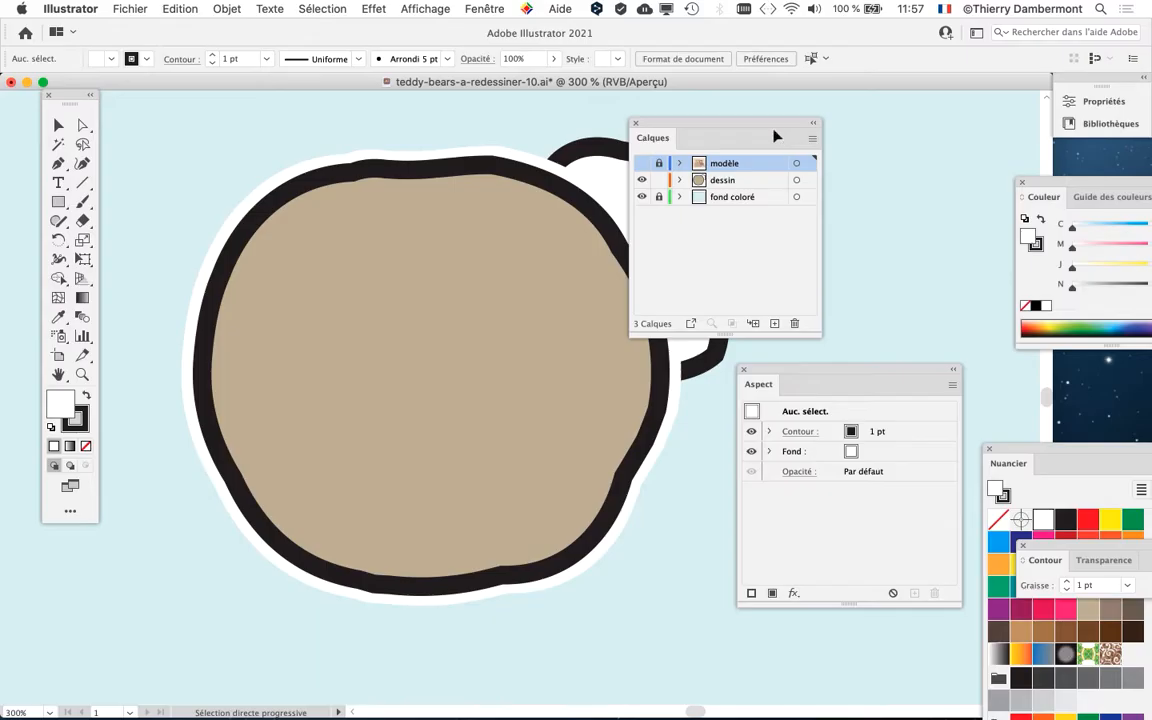
pyautogui.moveTo(765, 128); pyautogui.dragTo(922, 118)
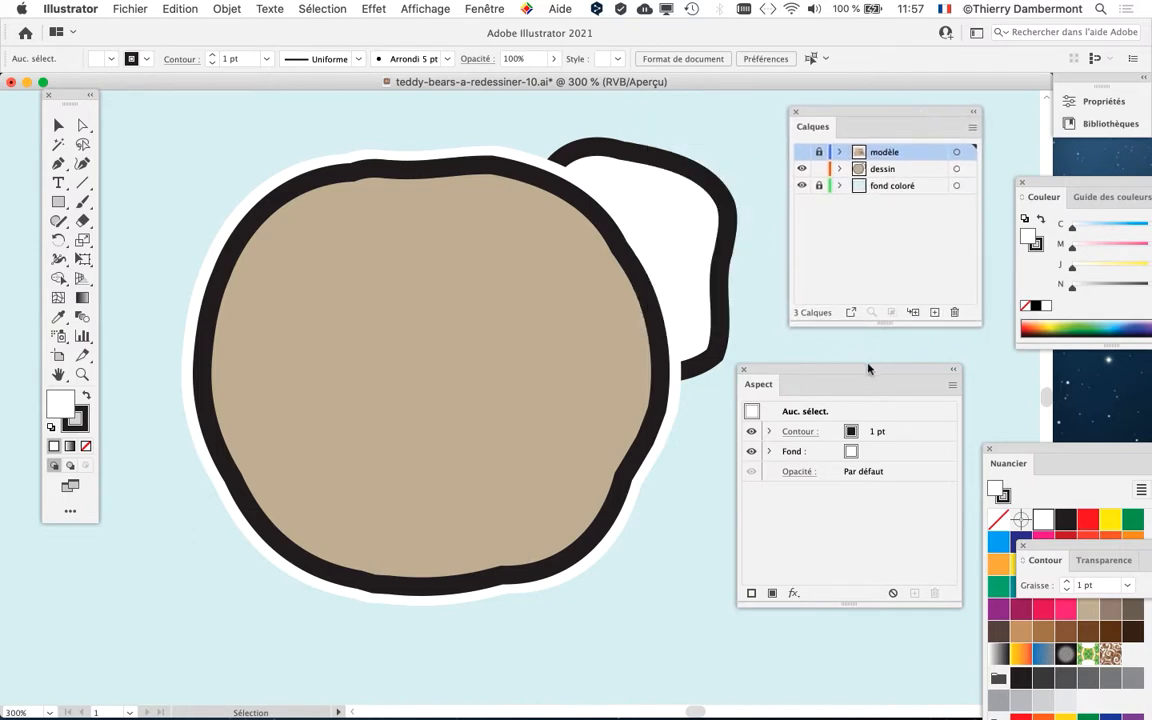
pyautogui.moveTo(802, 372); pyautogui.dragTo(782, 397)
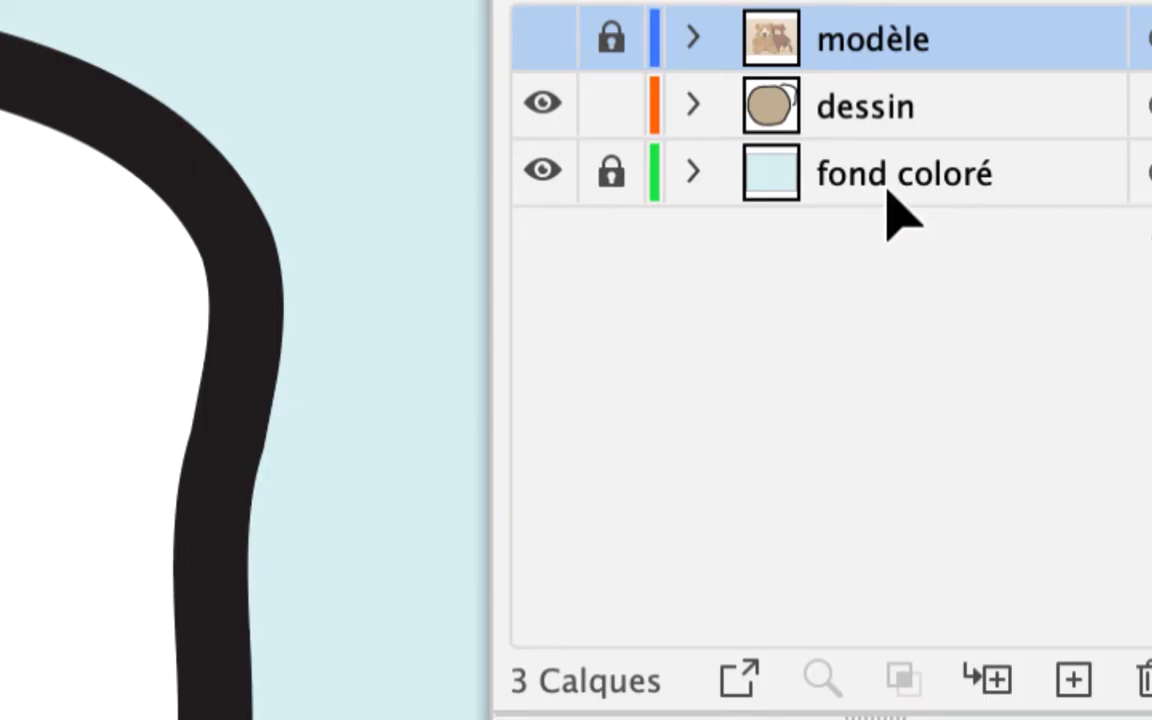
# - Select the fond coloré layer, hide it to examine the drawing on plain white, and show it again
pyautogui.click(895, 208)
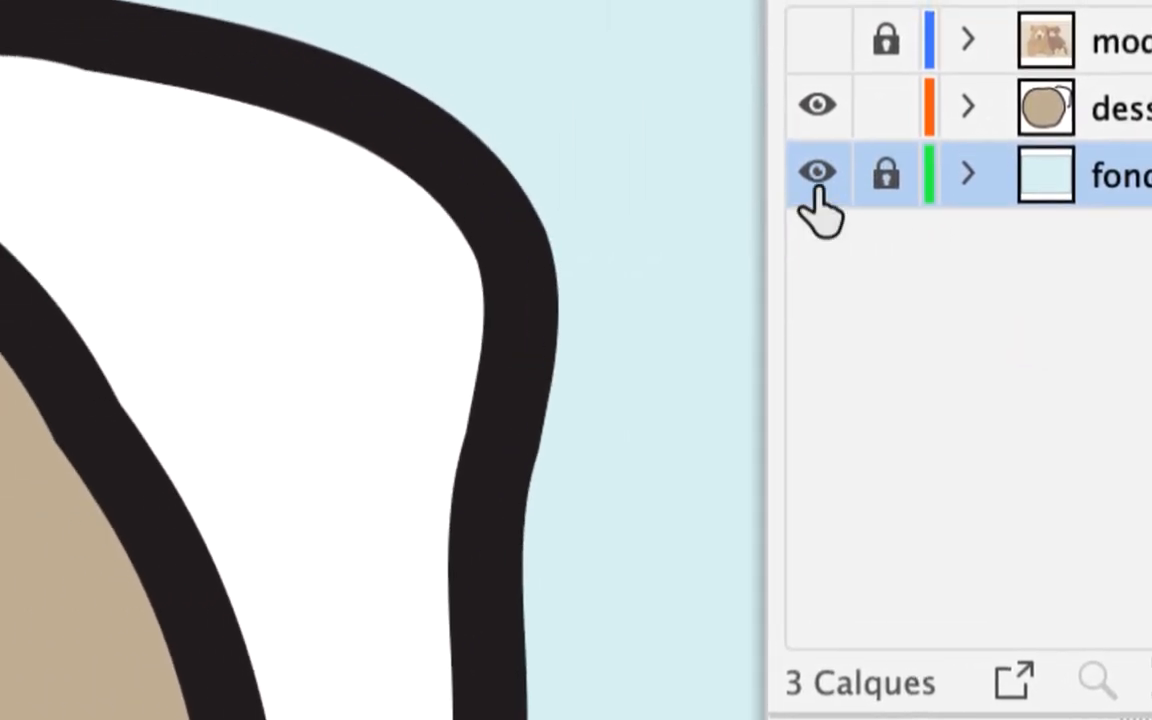
pyautogui.click(818, 200)
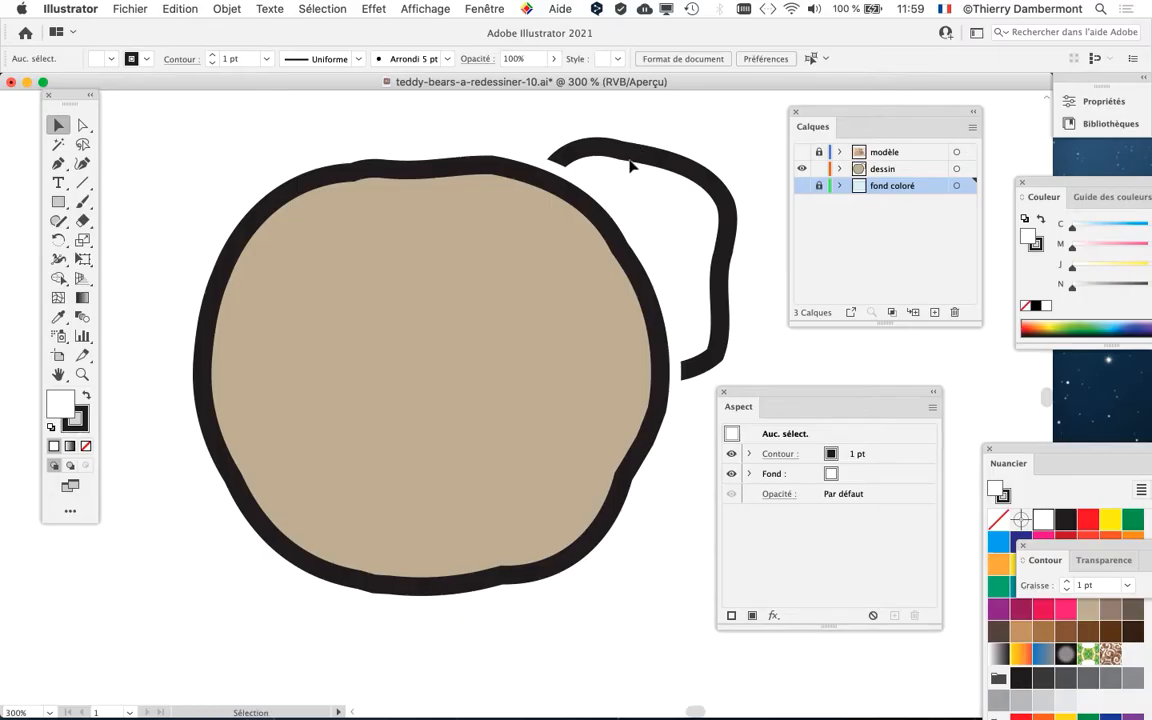
pyautogui.press('space')
pyautogui.moveTo(609, 203); pyautogui.dragTo(509, 249)
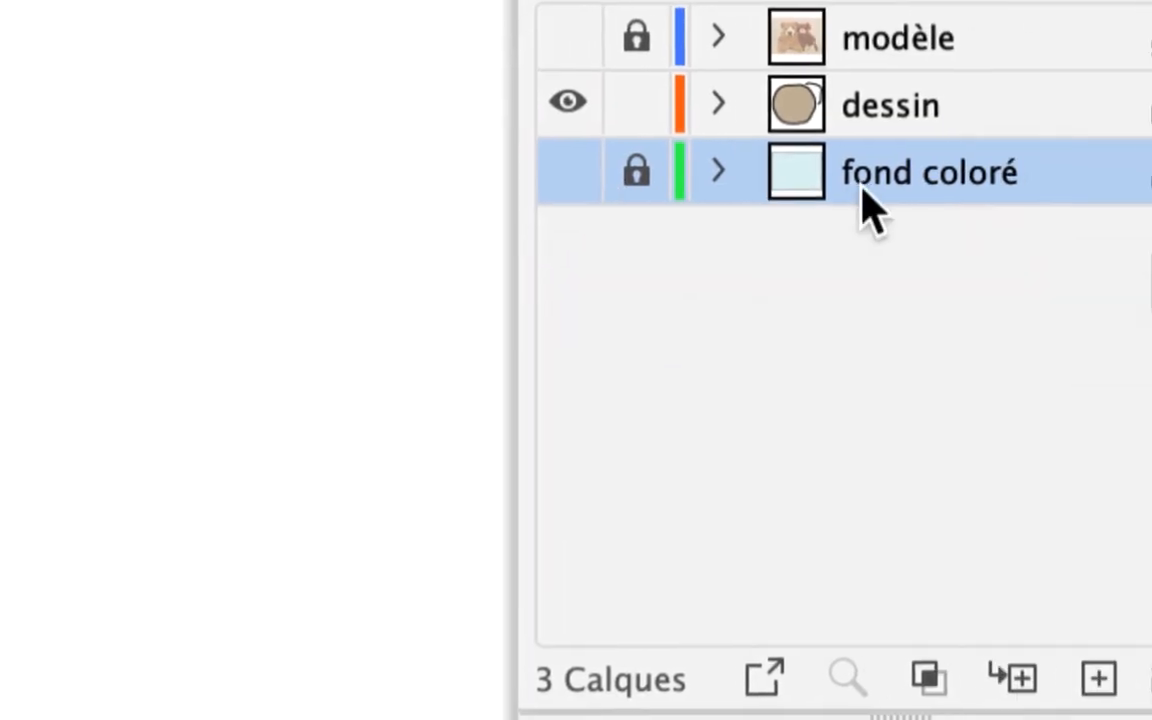
pyautogui.click(803, 192)
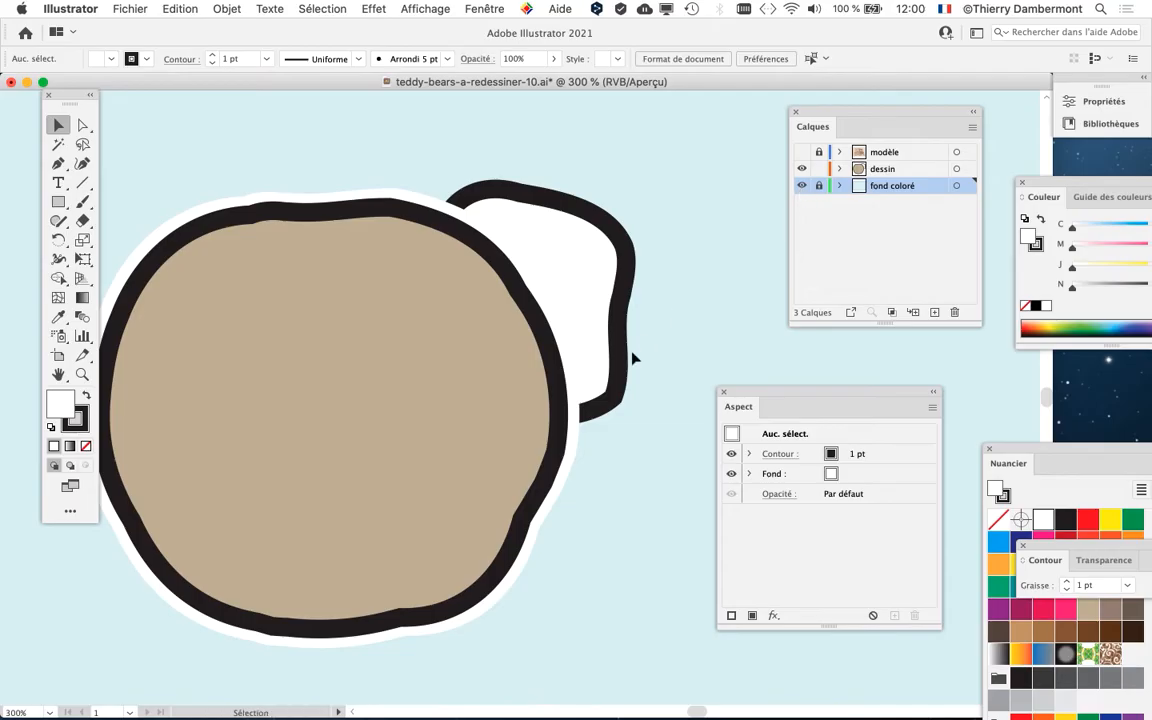
# - Select the bear's brown head shape, bring the Calques panel closer to the drawing and expand the dessin layer
pyautogui.keyDown('alt'); pyautogui.scroll(-1, 632, 358); pyautogui.keyUp('alt')
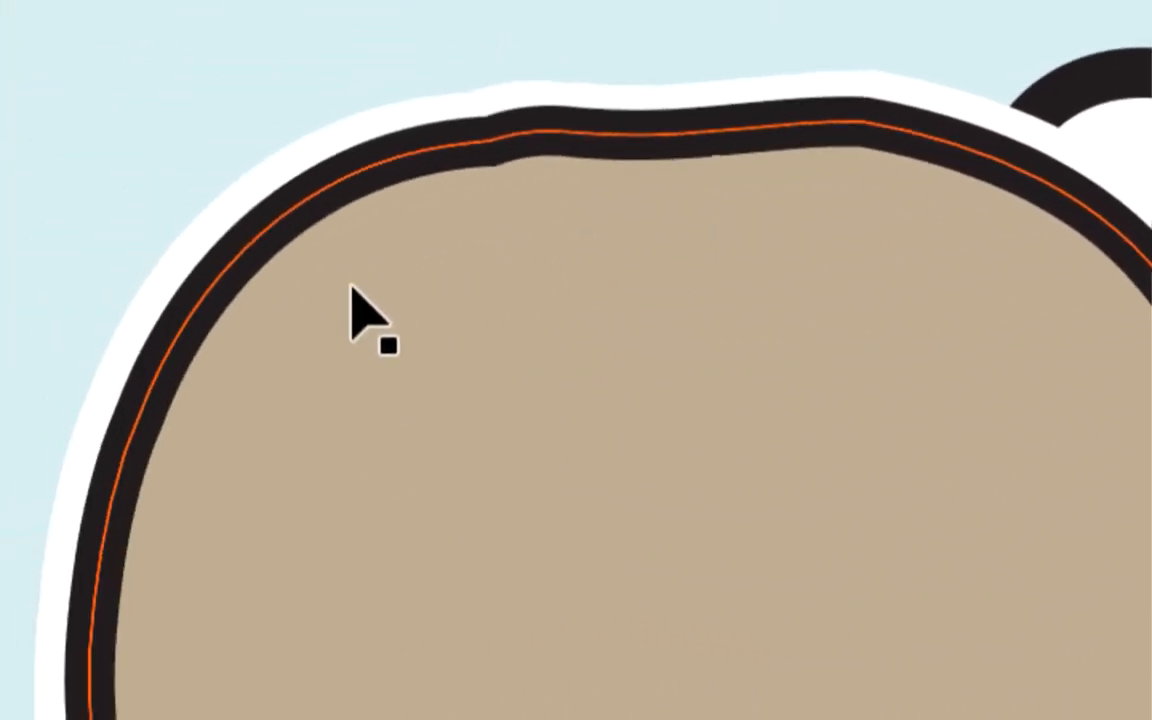
pyautogui.click(345, 292)
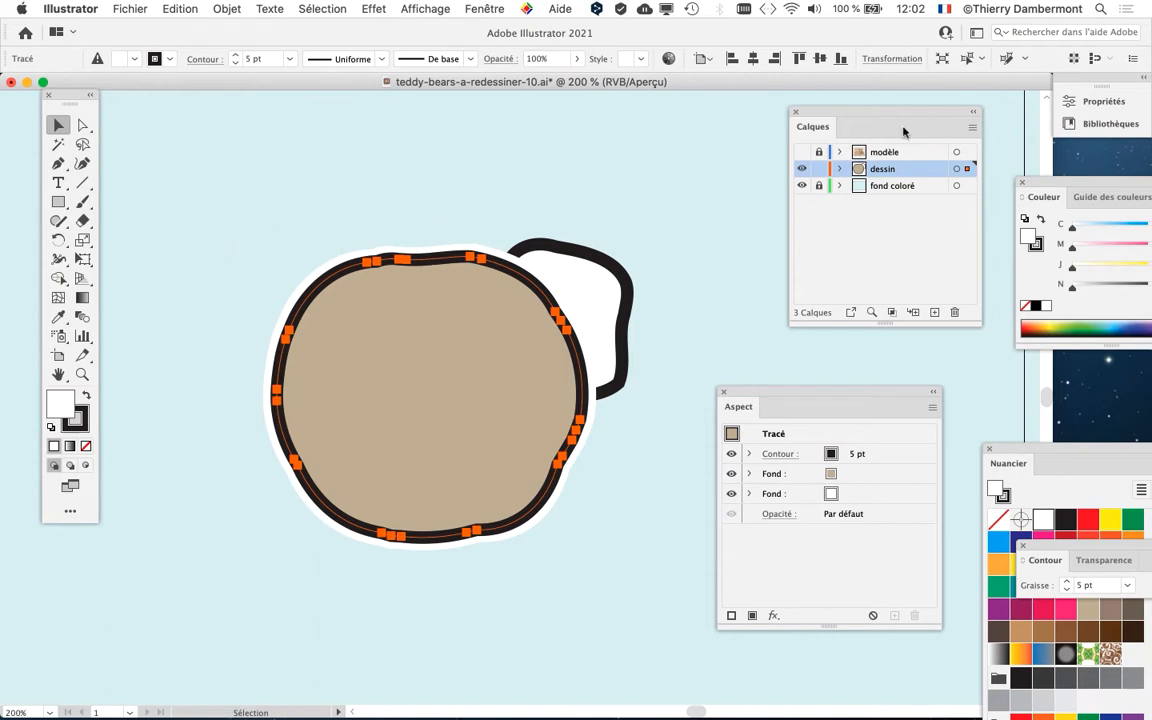
pyautogui.moveTo(900, 114); pyautogui.dragTo(765, 135)
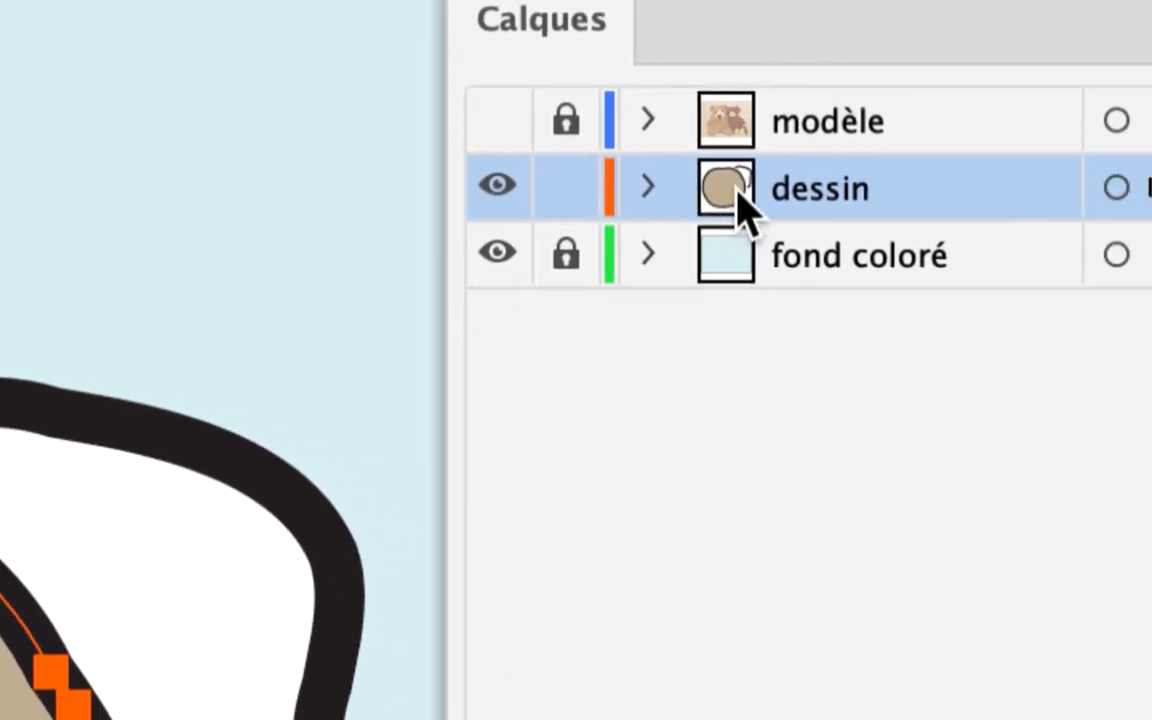
pyautogui.click(716, 188)
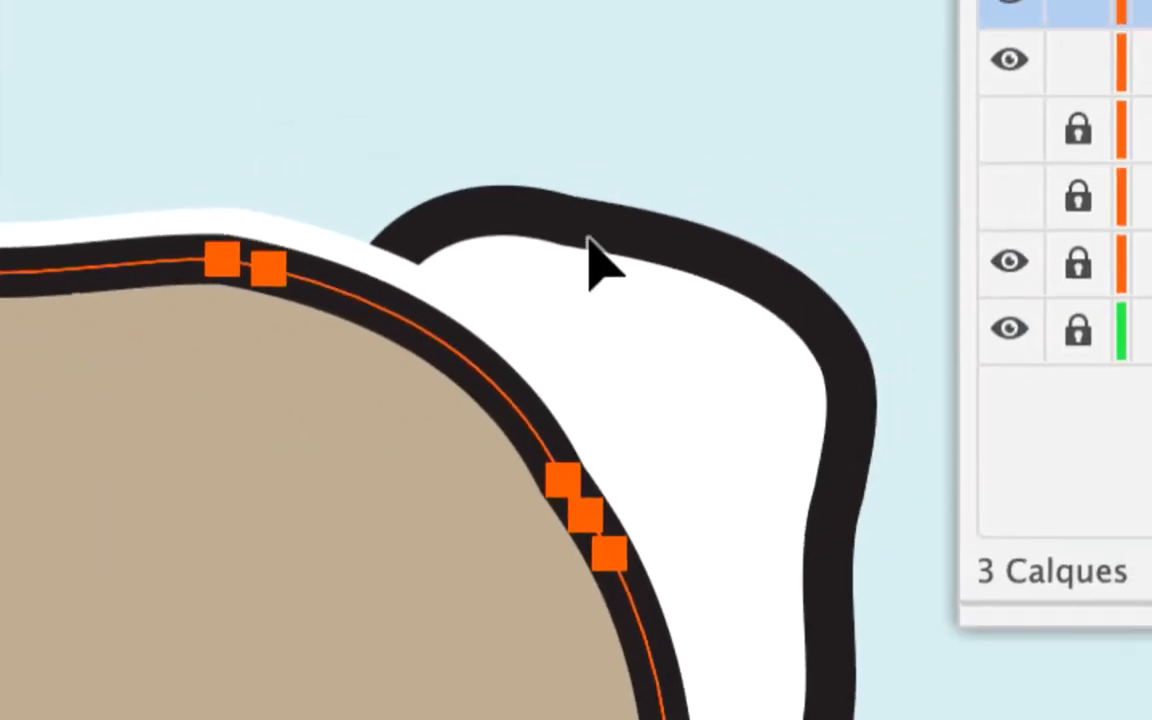
# - Match the ear and head paths to their entries in the dessin layer, ending with the head path highlighted
pyautogui.click(590, 240)
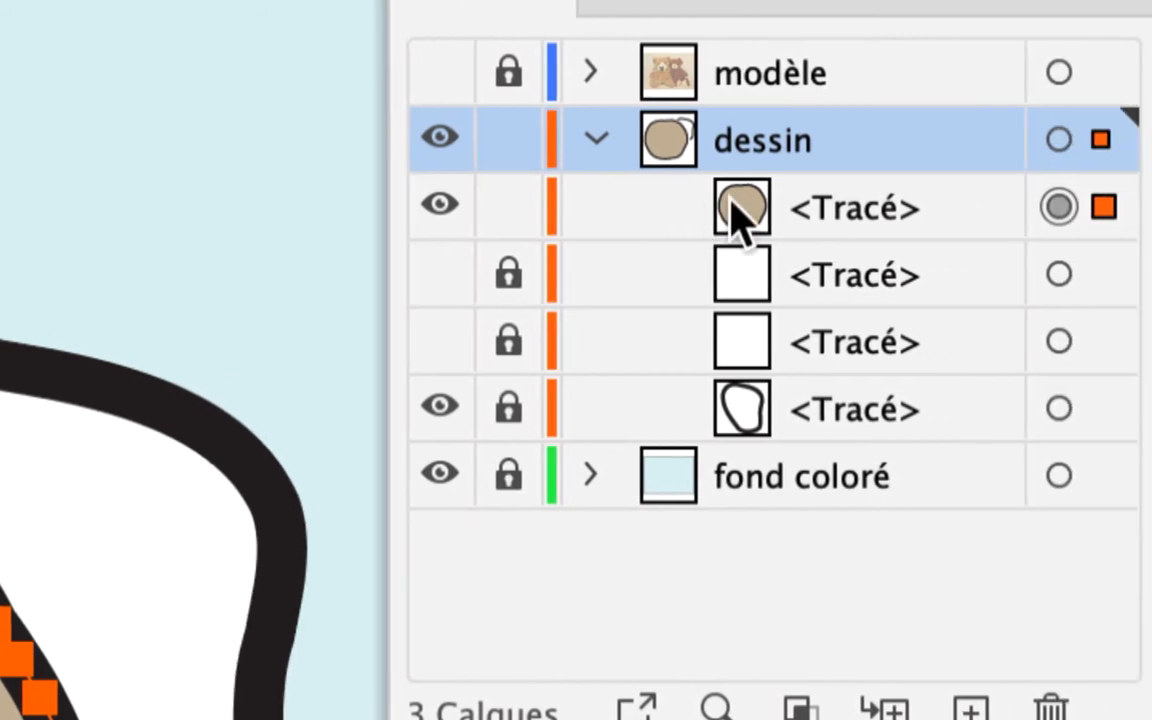
pyautogui.click(740, 212)
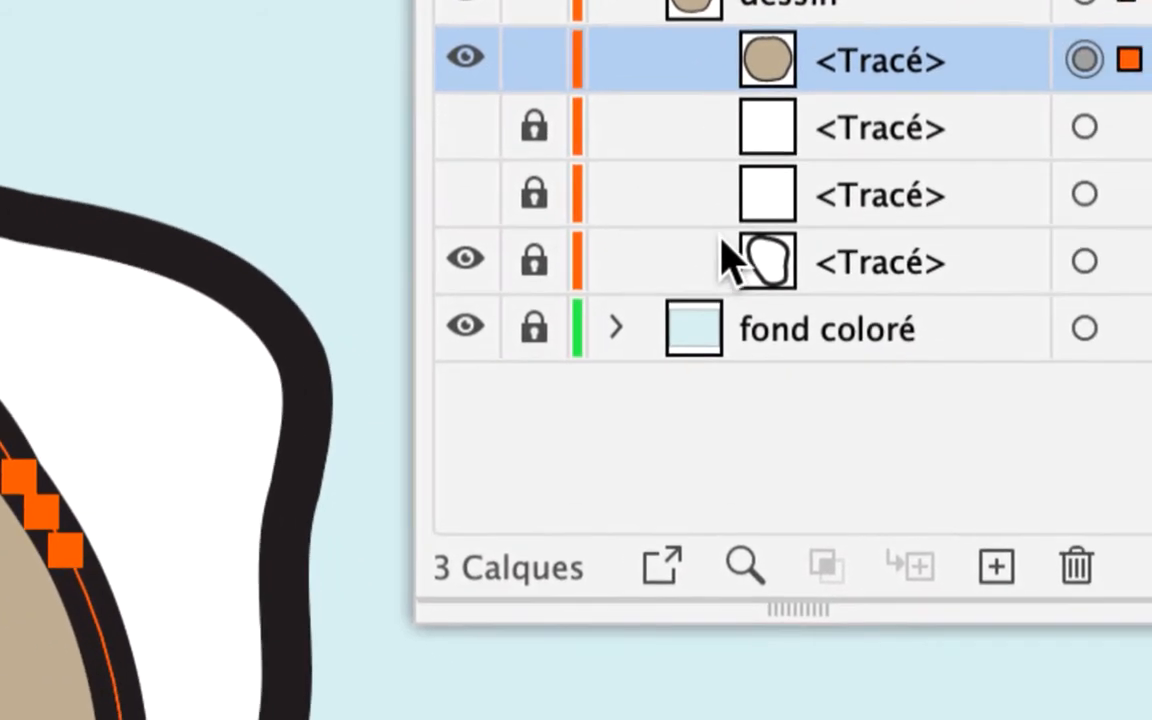
pyautogui.click(930, 402)
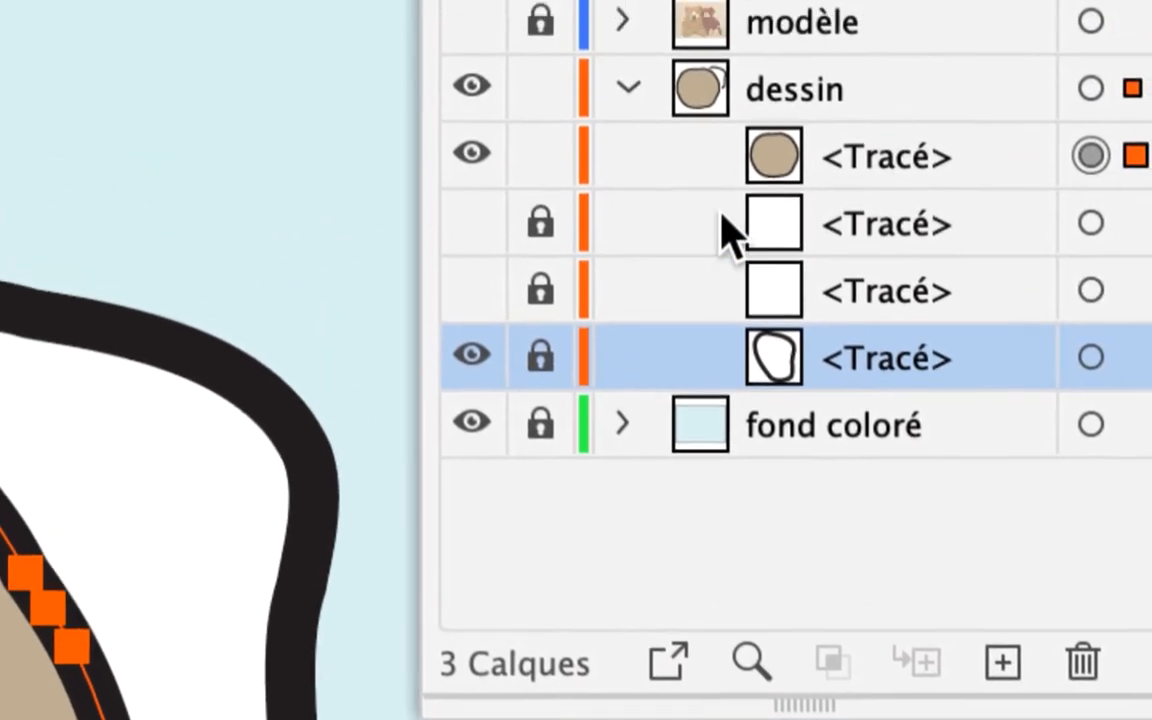
pyautogui.click(950, 165)
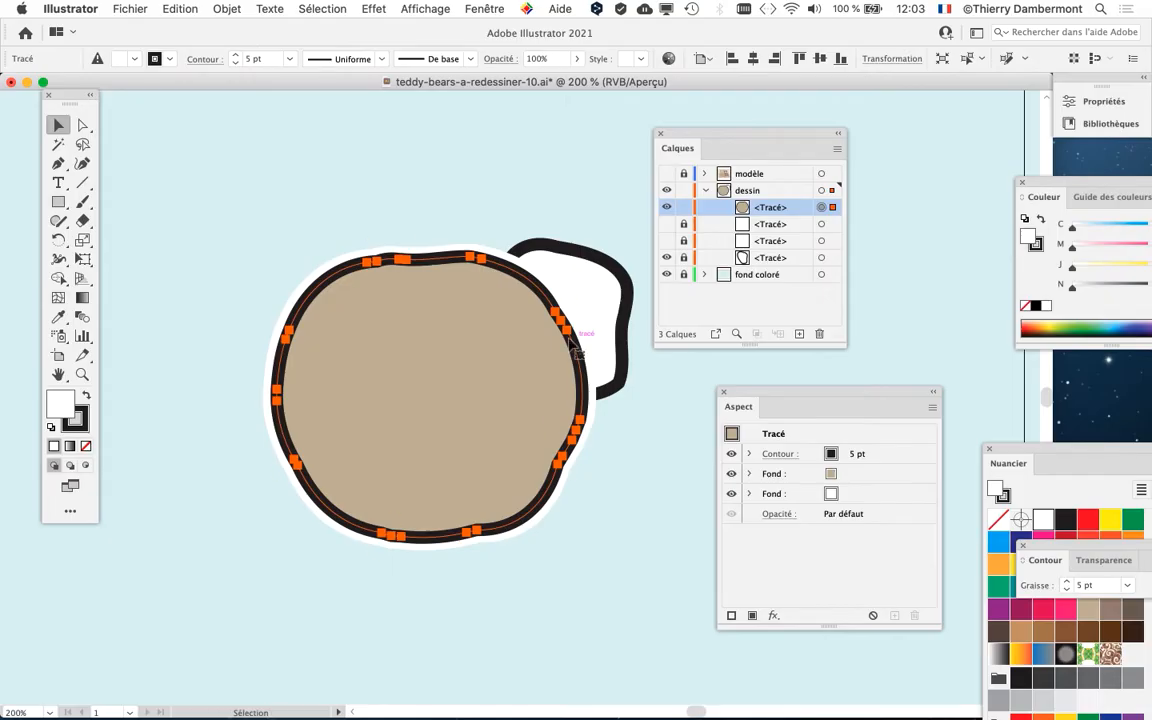
# - Deselect the head, draw a freehand closed trial shape with the Pencil tool above the head, and delete it
pyautogui.click(51, 226)
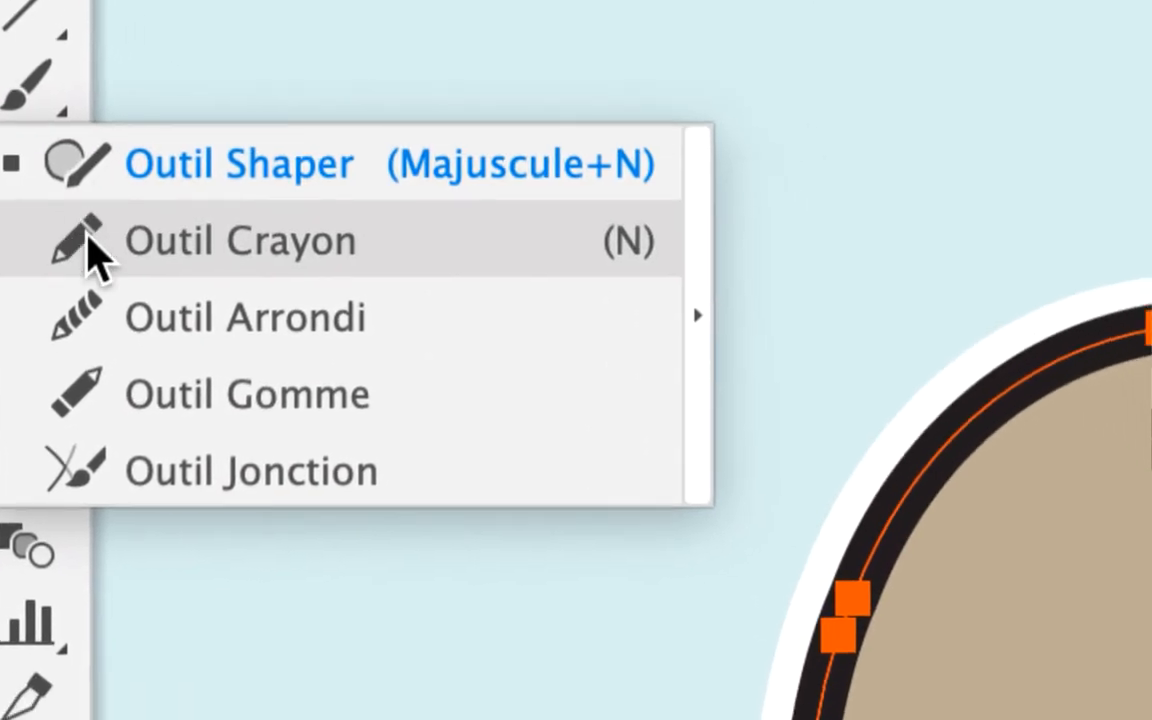
pyautogui.click(92, 250)
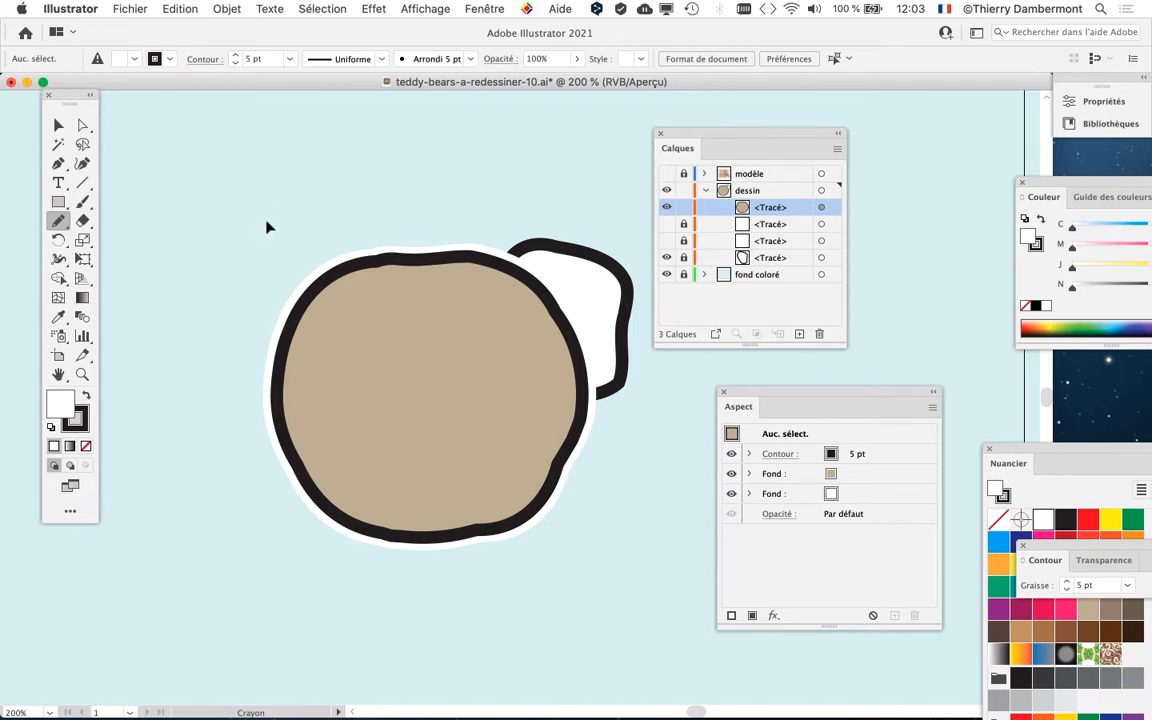
pyautogui.moveTo(228, 233)
pyautogui.mouseDown()
pyautogui.moveTo(198, 160)
pyautogui.moveTo(211, 153)
pyautogui.moveTo(217, 183)
pyautogui.moveTo(273, 169)
pyautogui.moveTo(286, 187)
pyautogui.moveTo(255, 211)
pyautogui.moveTo(262, 241)
pyautogui.moveTo(250, 269)
pyautogui.moveTo(227, 238)
pyautogui.mouseUp()
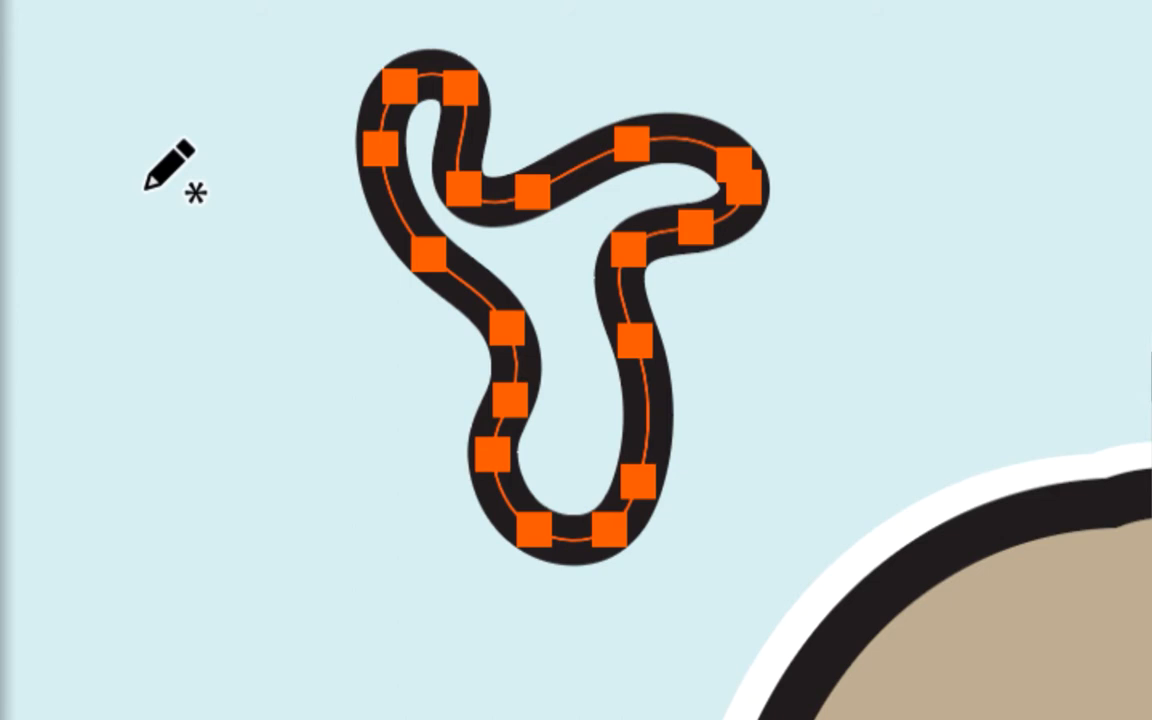
pyautogui.press('Delete')
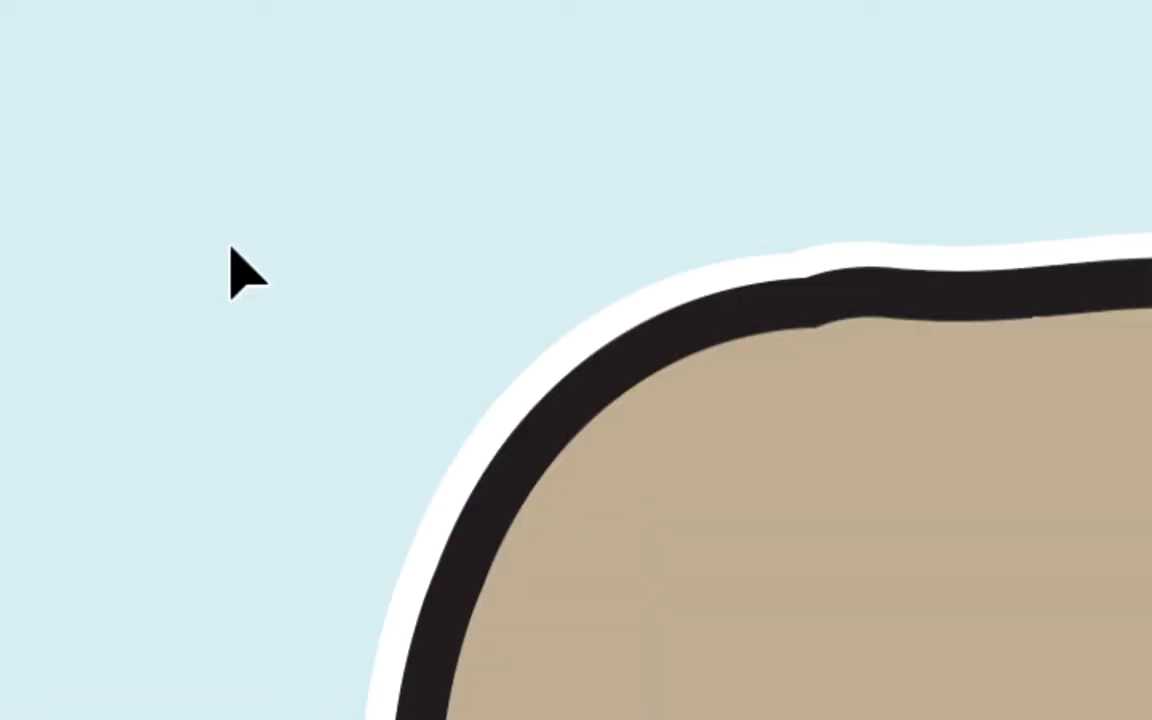
# - Draw a closed four-lobed freehand outline with the Pencil tool in the empty area above and beside the bear's head
pyautogui.moveTo(230, 248)
pyautogui.mouseDown()
pyautogui.moveTo(292, 106)
pyautogui.moveTo(232, 0)
pyautogui.mouseUp()
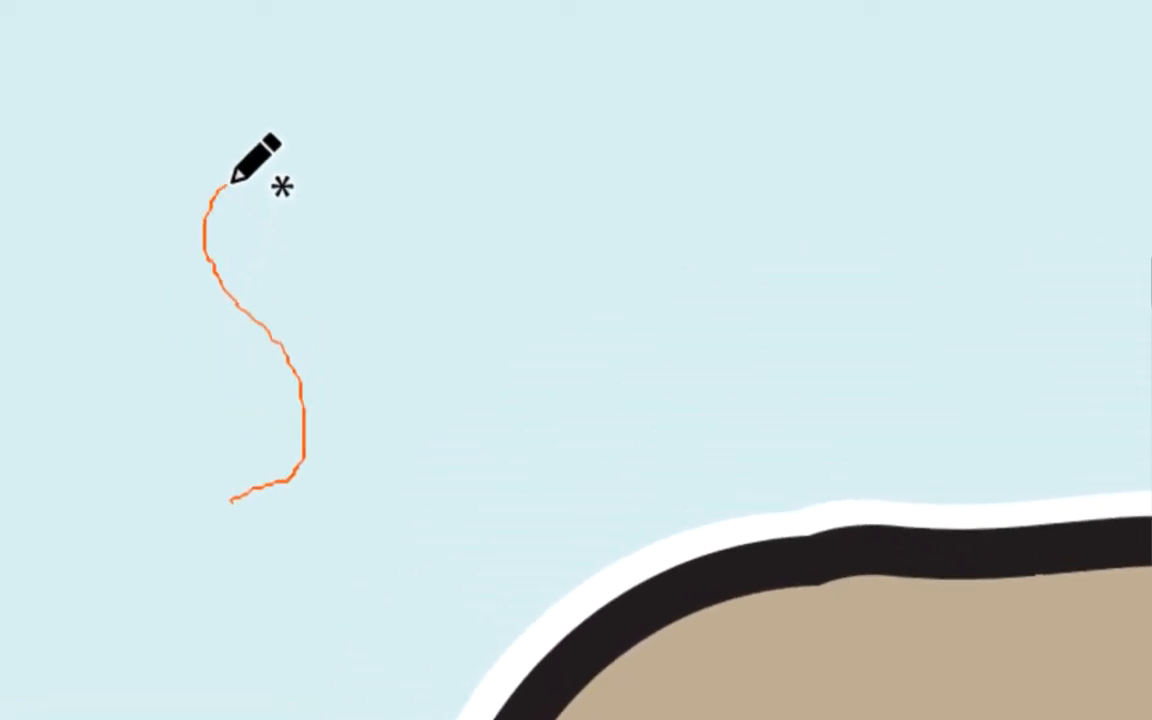
pyautogui.moveTo(230, 183)
pyautogui.mouseDown()
pyautogui.moveTo(304, 230)
pyautogui.moveTo(358, 353)
pyautogui.moveTo(497, 238)
pyautogui.moveTo(581, 315)
pyautogui.mouseUp()
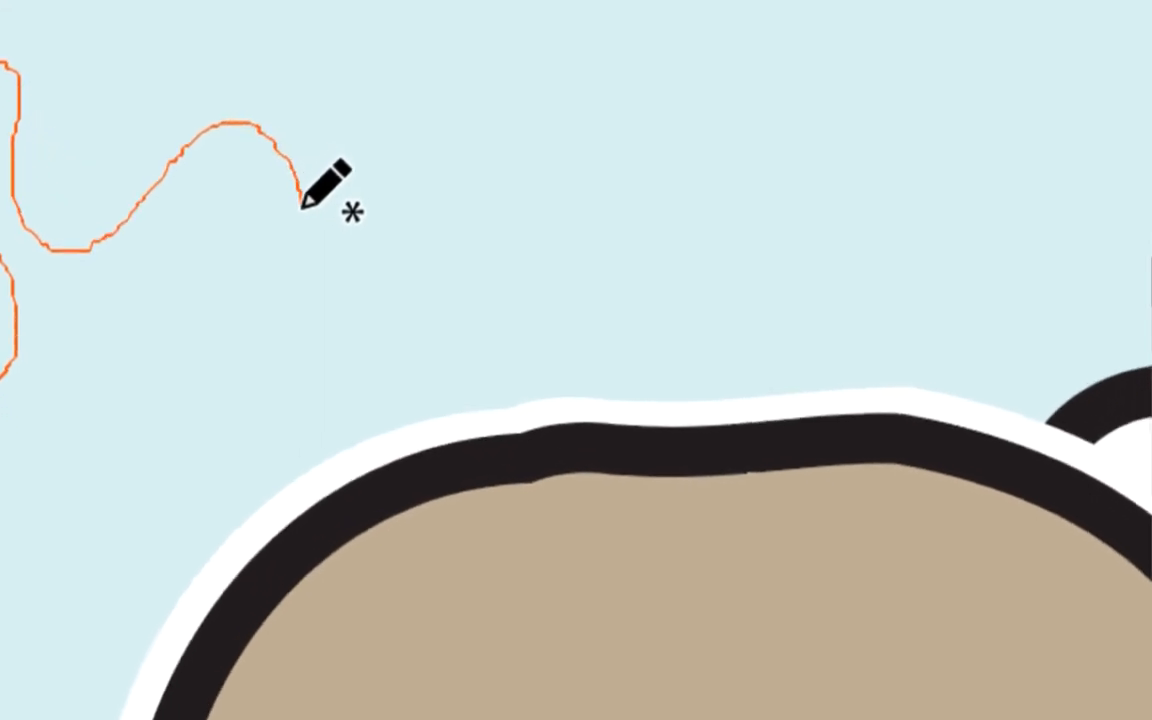
pyautogui.moveTo(302, 205)
pyautogui.mouseDown()
pyautogui.moveTo(262, 229)
pyautogui.moveTo(282, 266)
pyautogui.moveTo(244, 249)
pyautogui.moveTo(211, 265)
pyautogui.moveTo(205, 253)
pyautogui.moveTo(306, 237)
pyautogui.mouseUp()
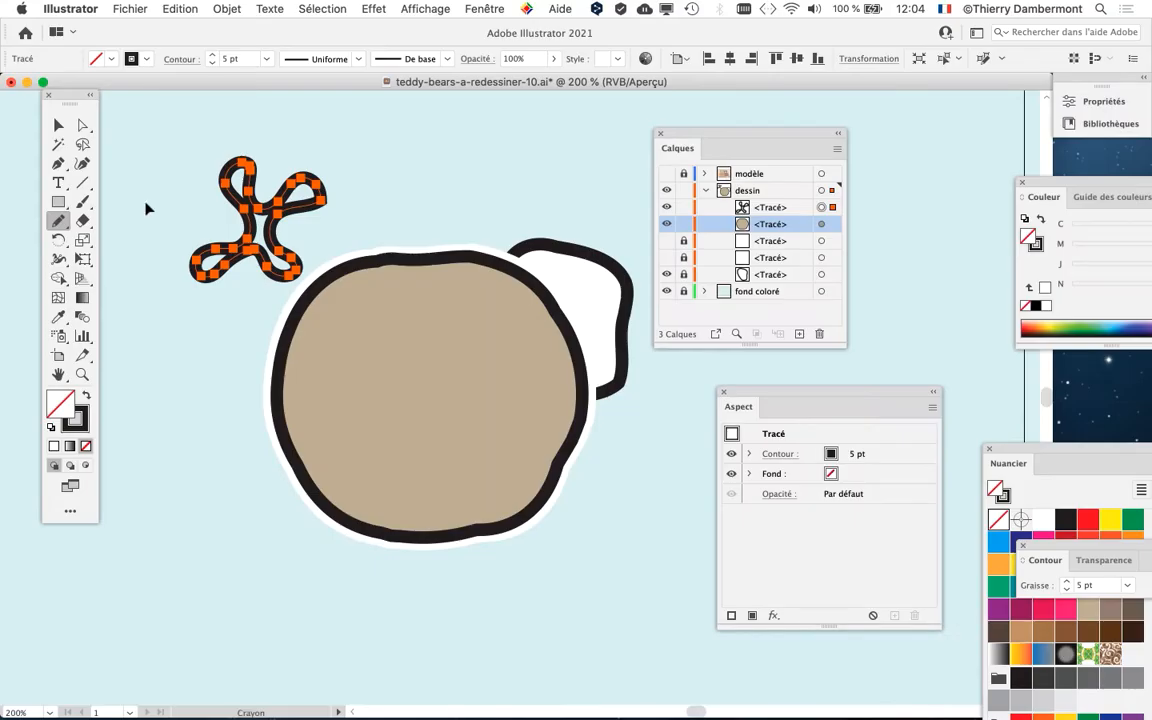
# - Save a new version of the document as teddy-bears-a-redessiner-11.ai in the teddy bear 5 folder, in Adobe Illustrator (ai) format
pyautogui.click(130, 8)
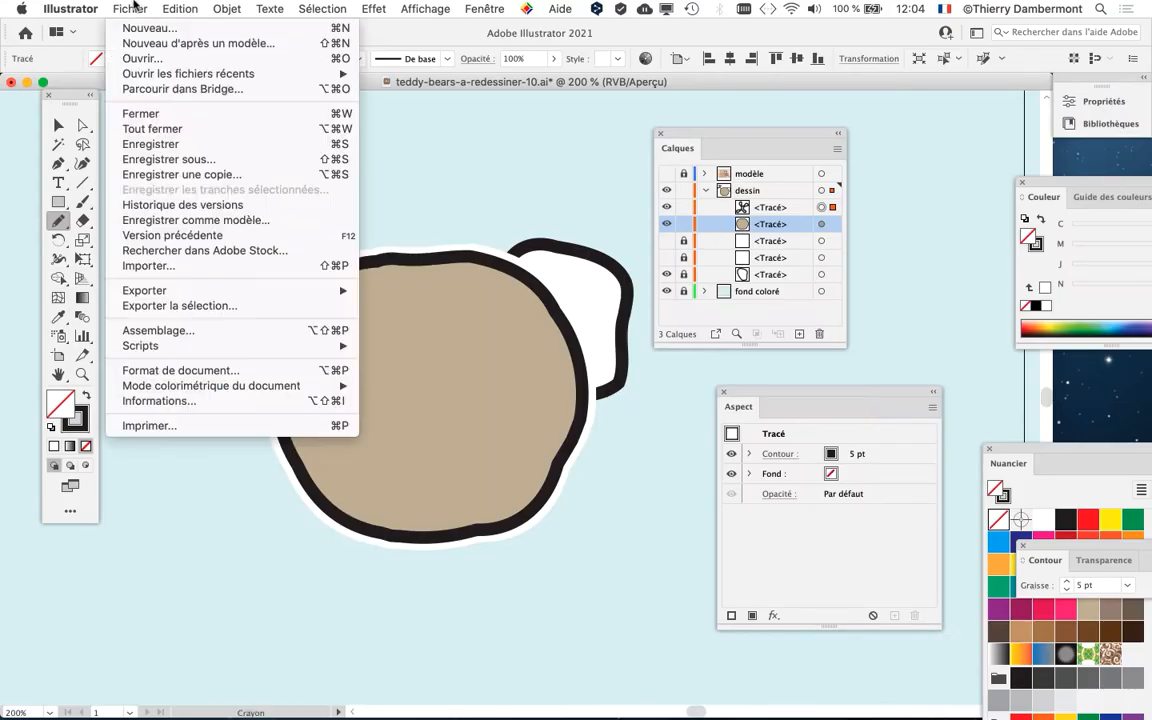
pyautogui.click(168, 160)
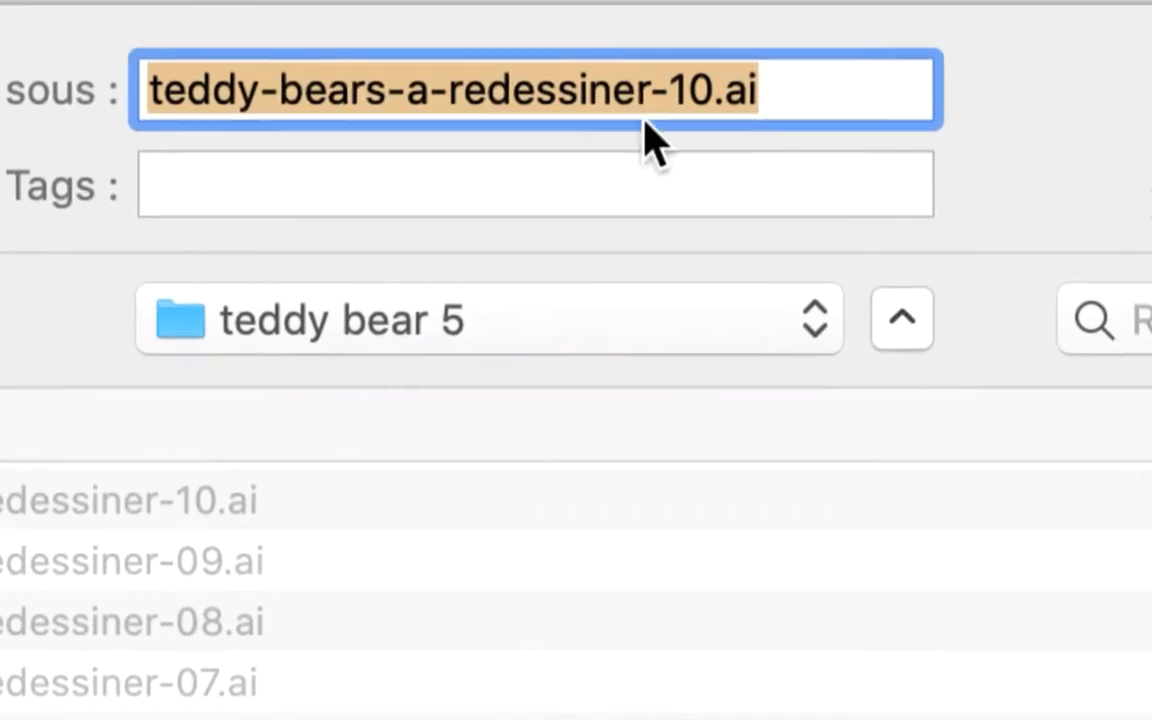
pyautogui.click(720, 3)
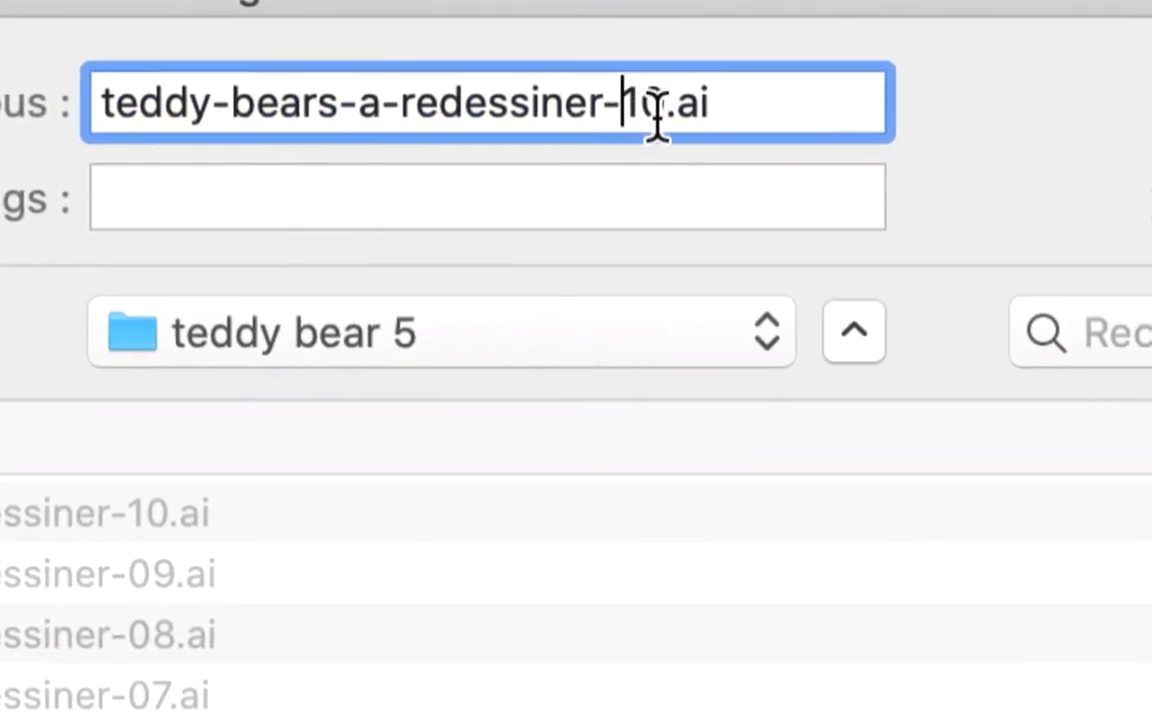
pyautogui.moveTo(652, 118); pyautogui.dragTo(662, 117)
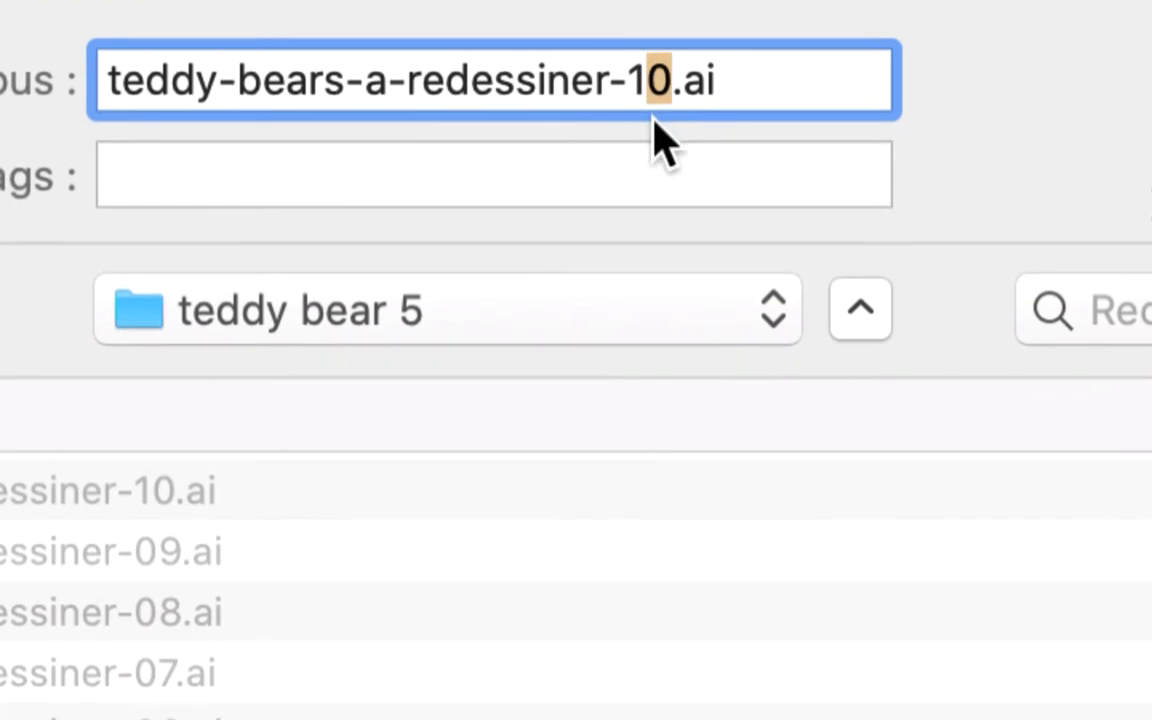
pyautogui.write('1')
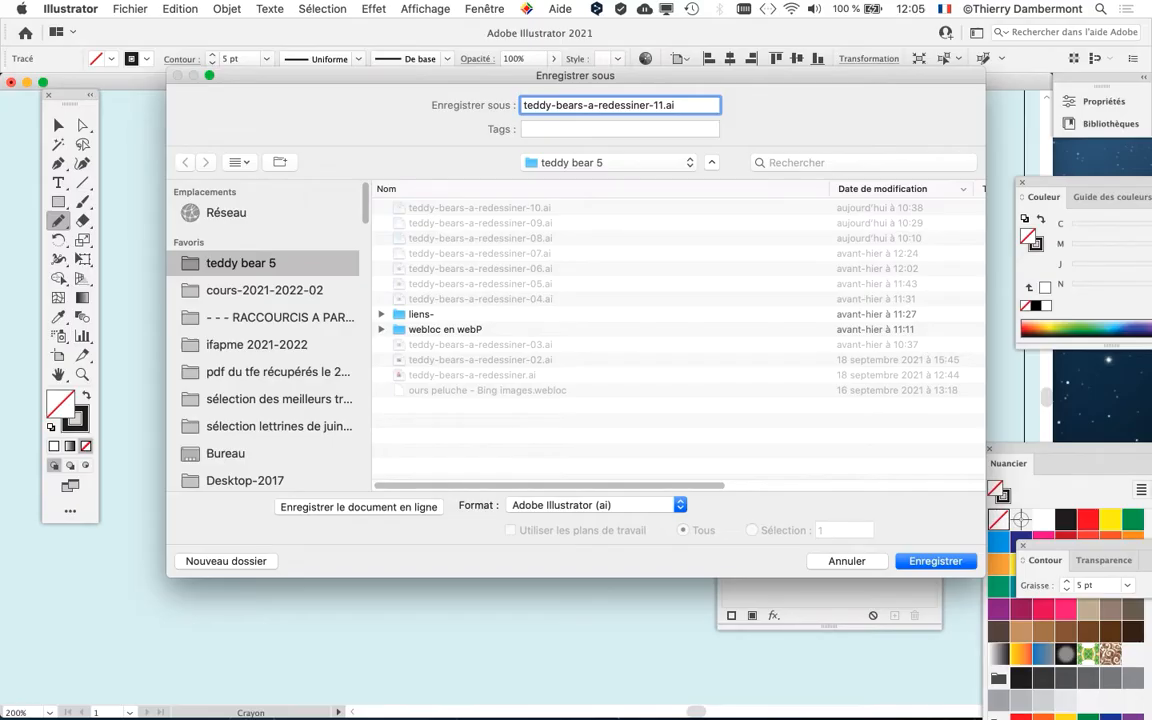
pyautogui.press('Return')
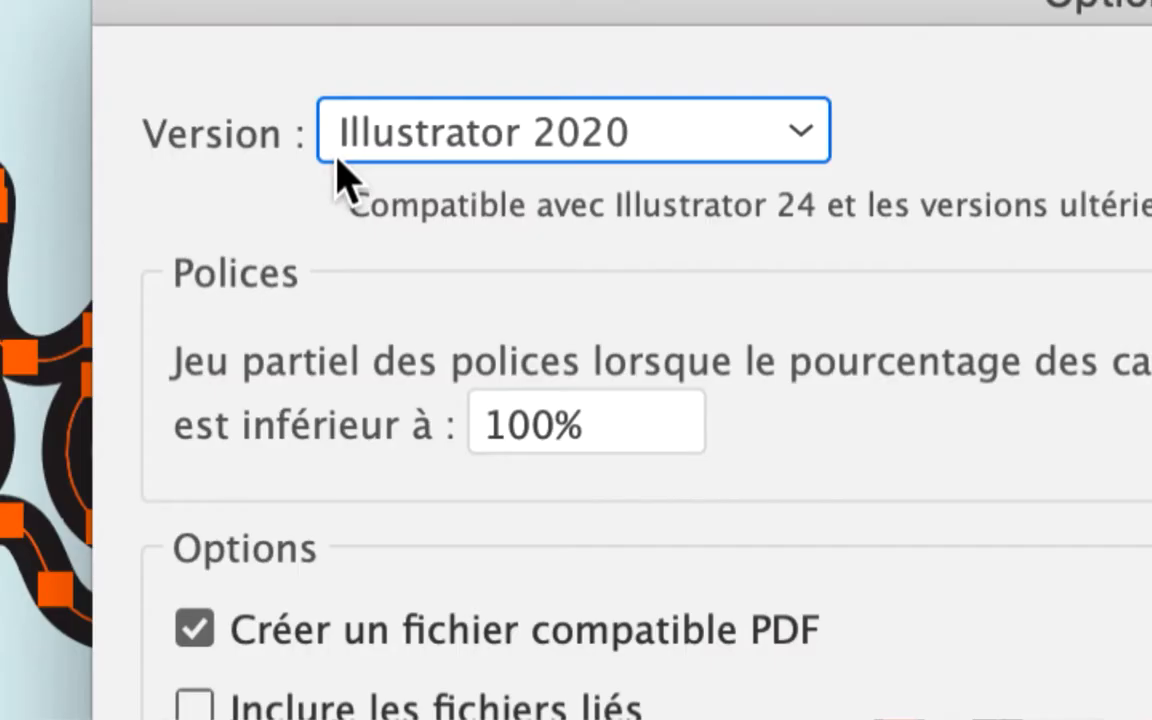
# - Look through the compatible version choices for the saved file and try Illustrator CC (hérité)
pyautogui.click(338, 152)
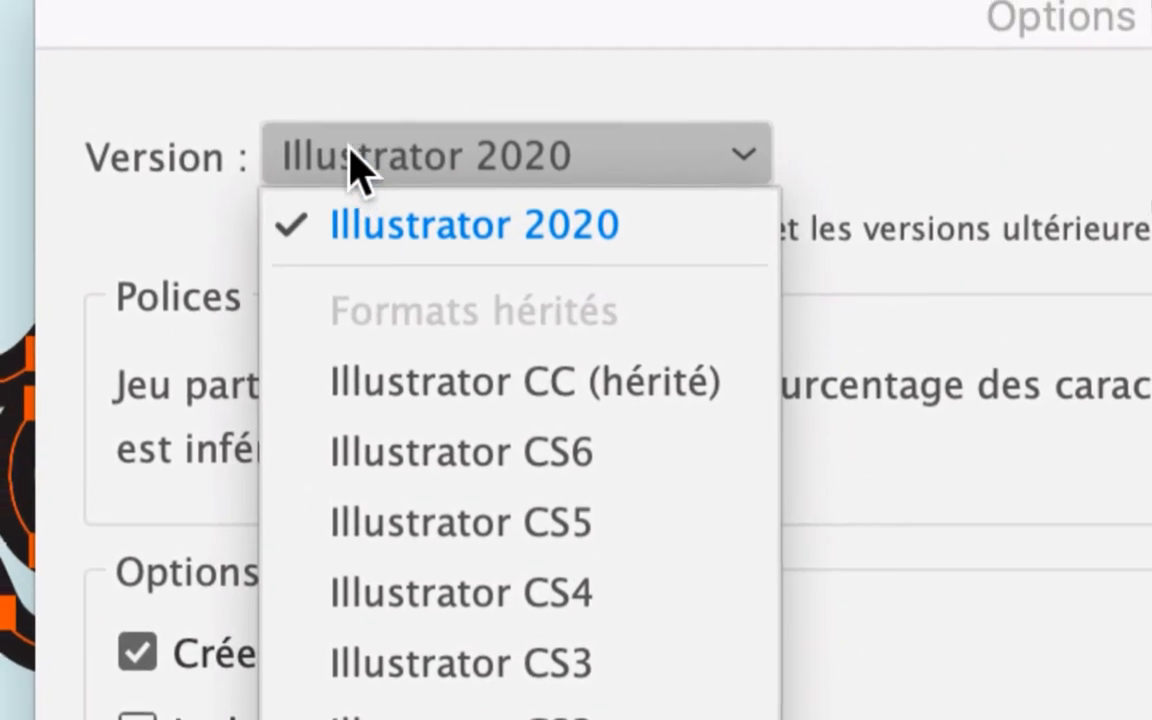
pyautogui.click(352, 160)
pyautogui.click(352, 164)
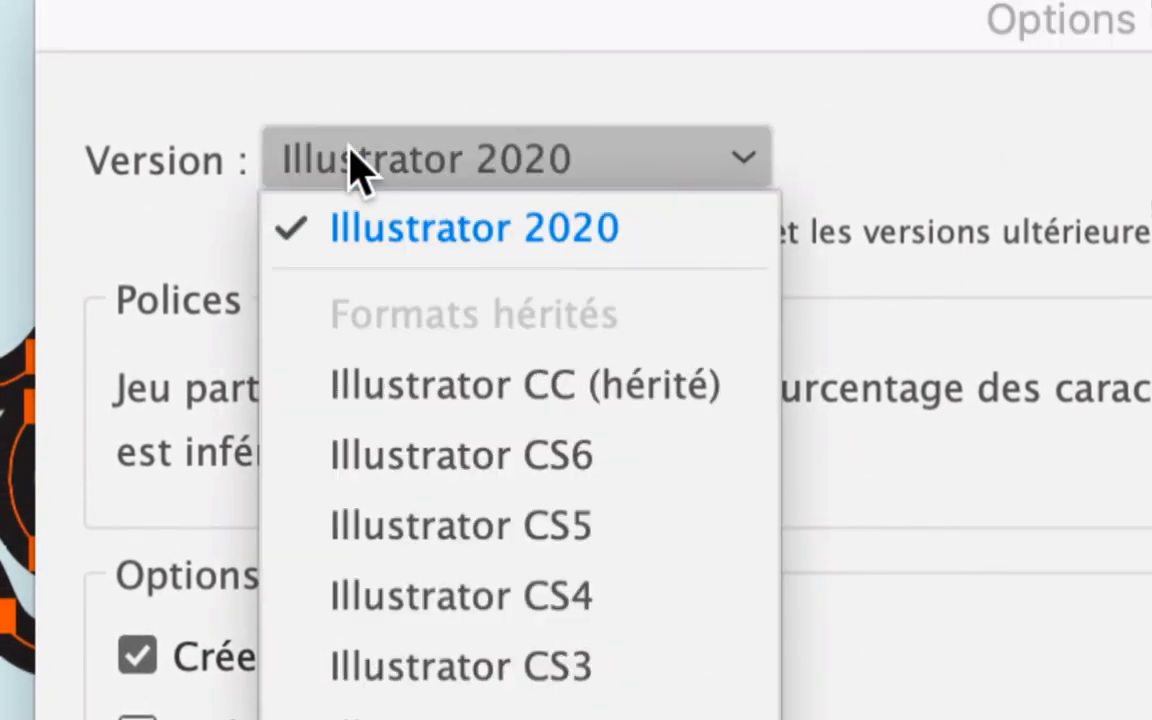
pyautogui.click(352, 164)
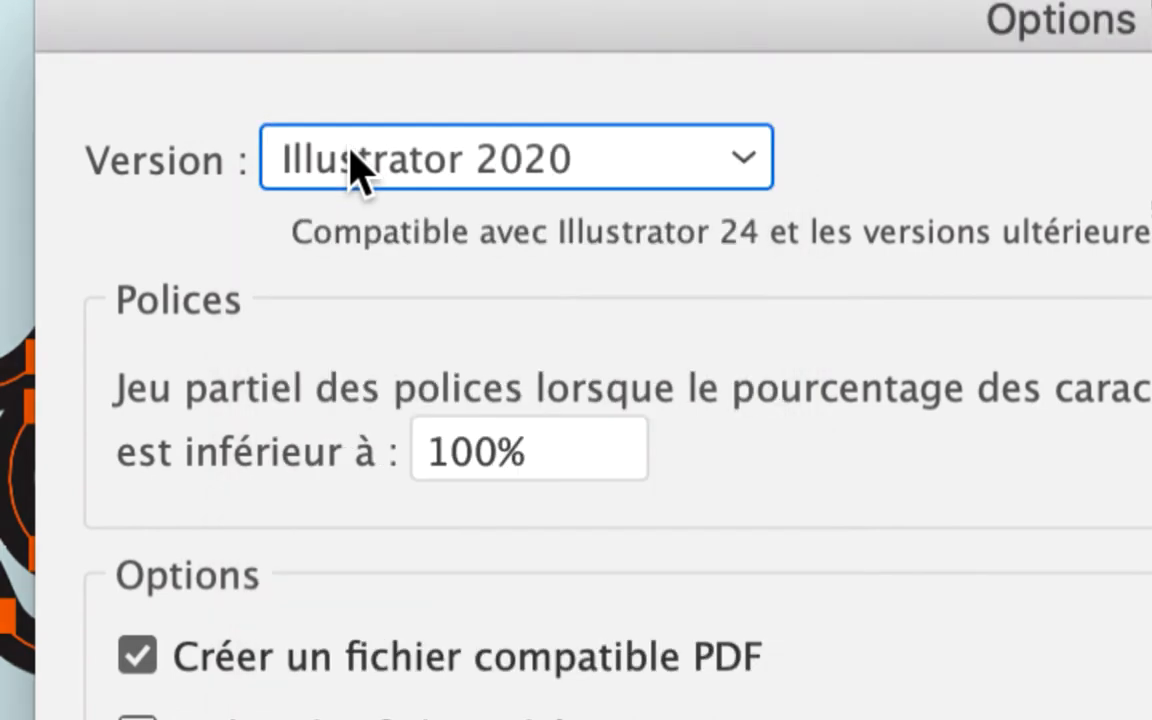
pyautogui.click(352, 164)
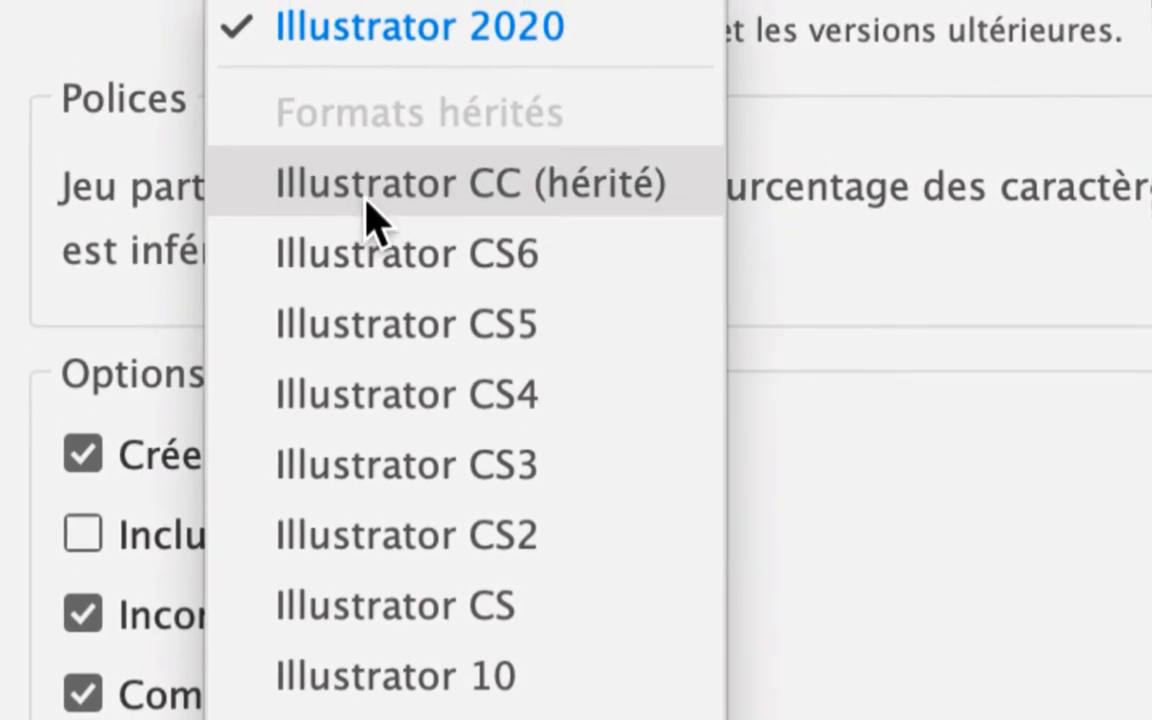
pyautogui.click(370, 200)
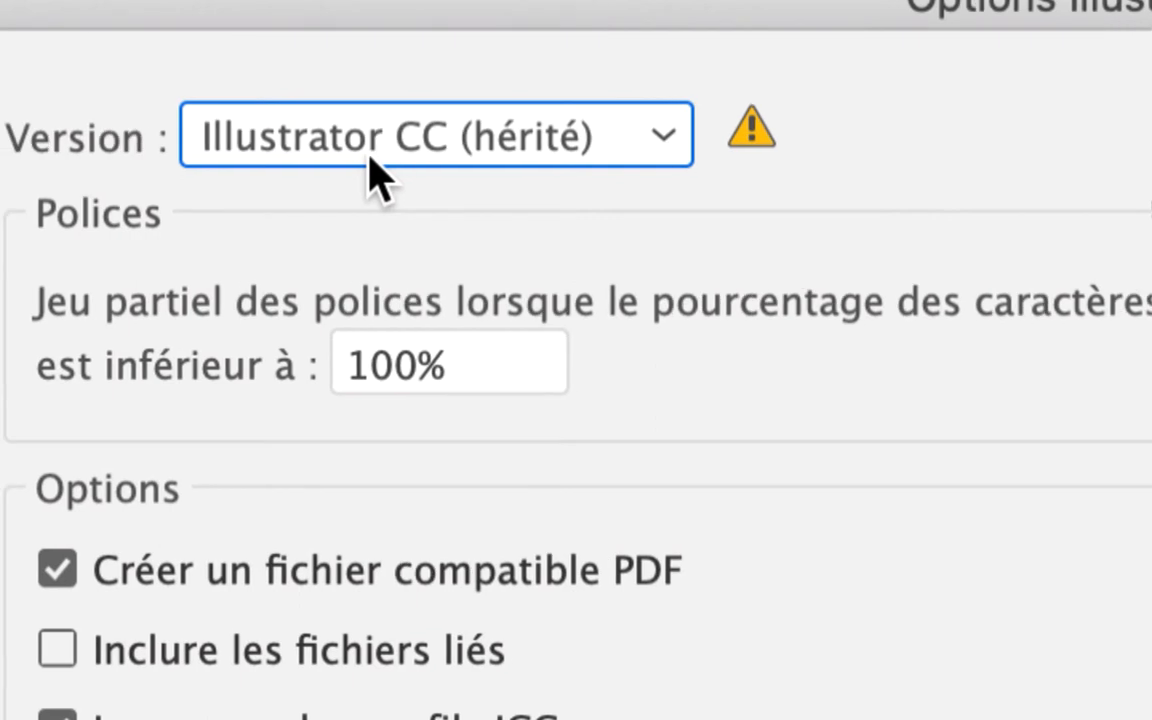
# - Set the file's compatible version back to Illustrator 2020 and complete the save
pyautogui.click(372, 160)
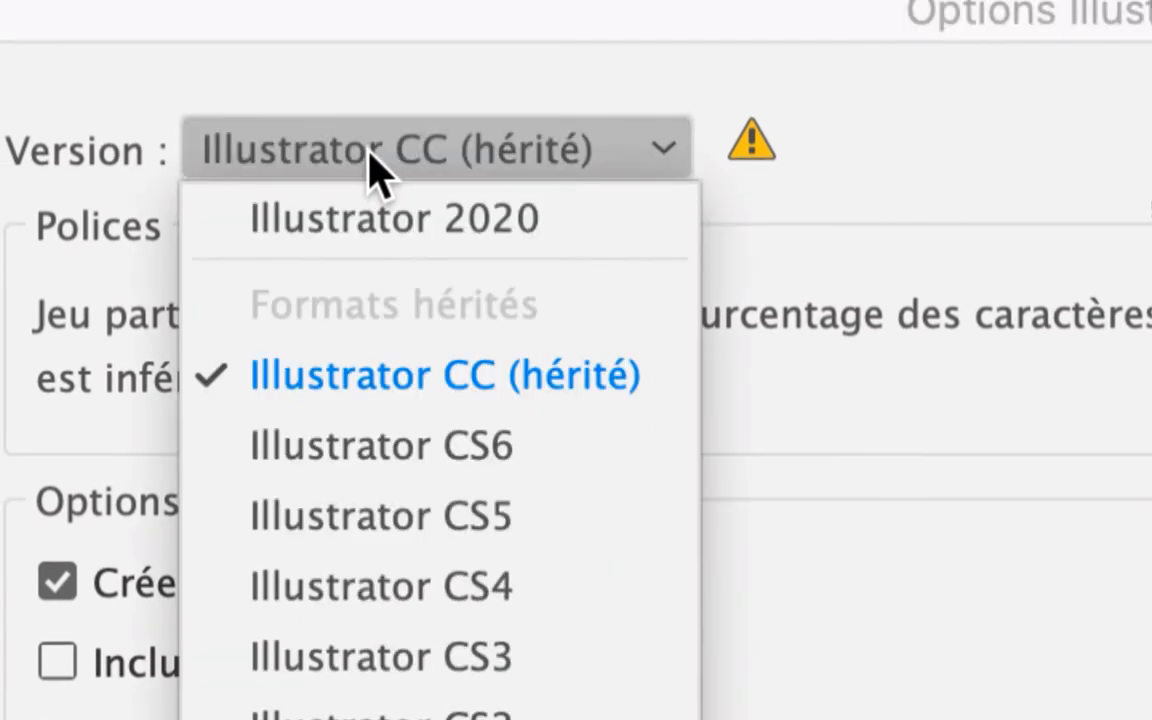
pyautogui.click(368, 217)
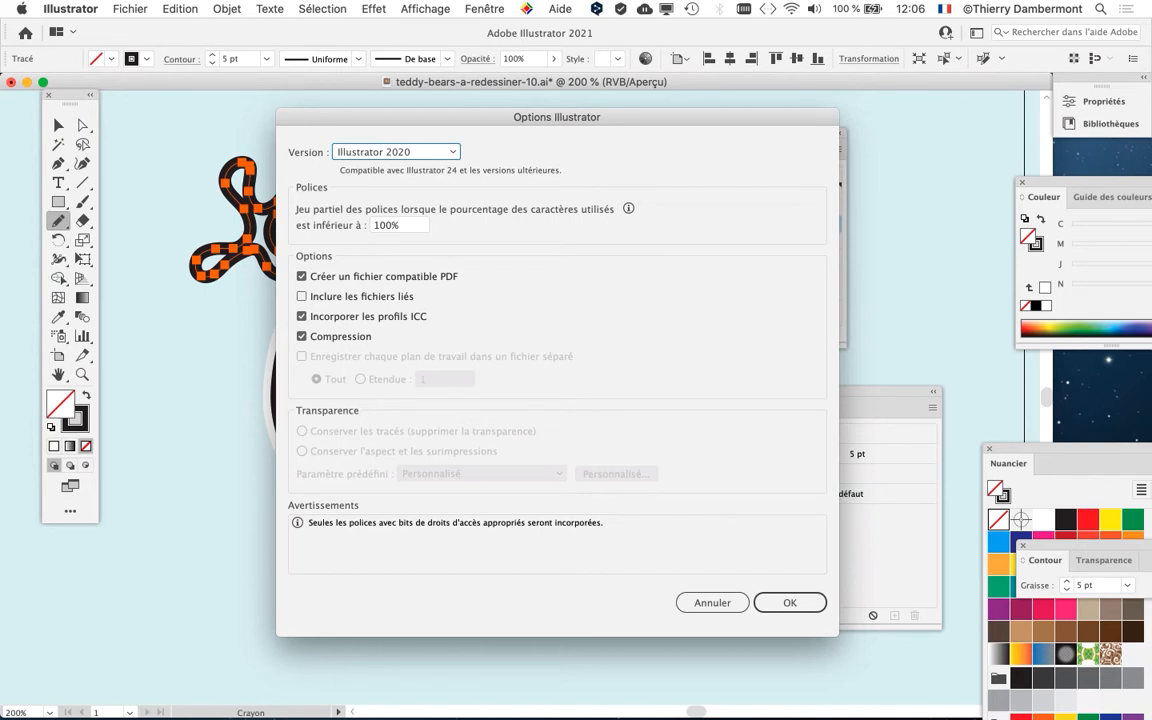
pyautogui.press('Return')
pyautogui.press('Return')
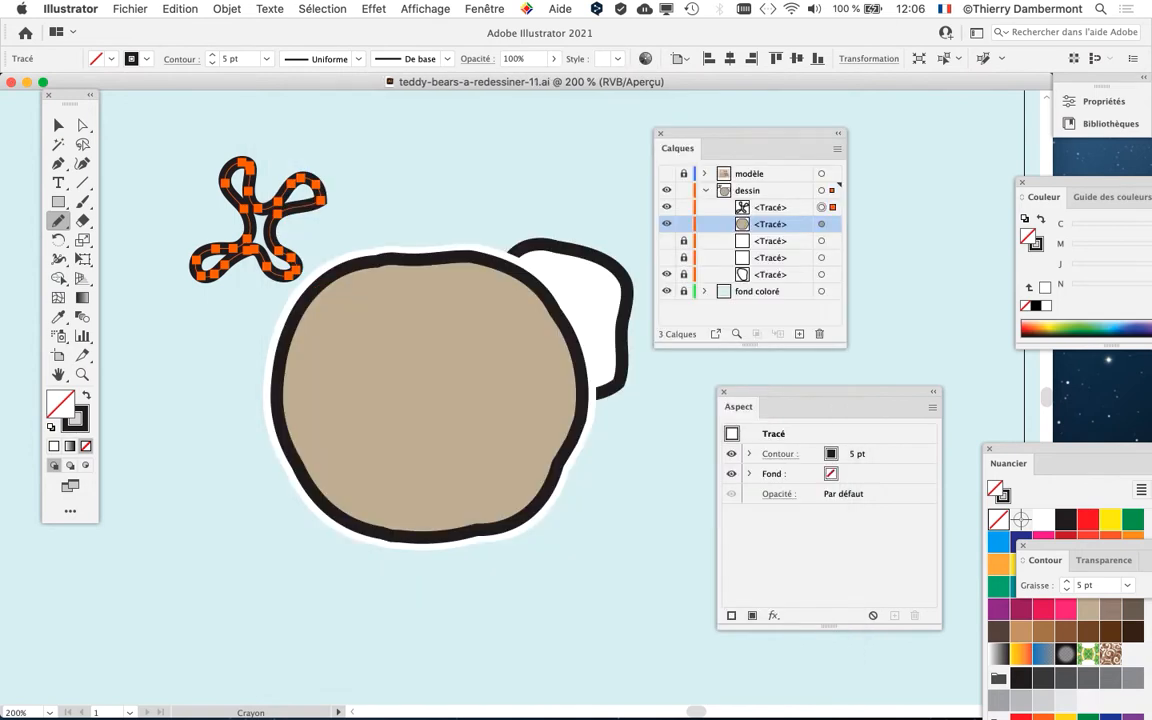
# - Reopen the Save As dialog and switch it between its compact and expanded views, leaving the file list expanded
pyautogui.press('super')
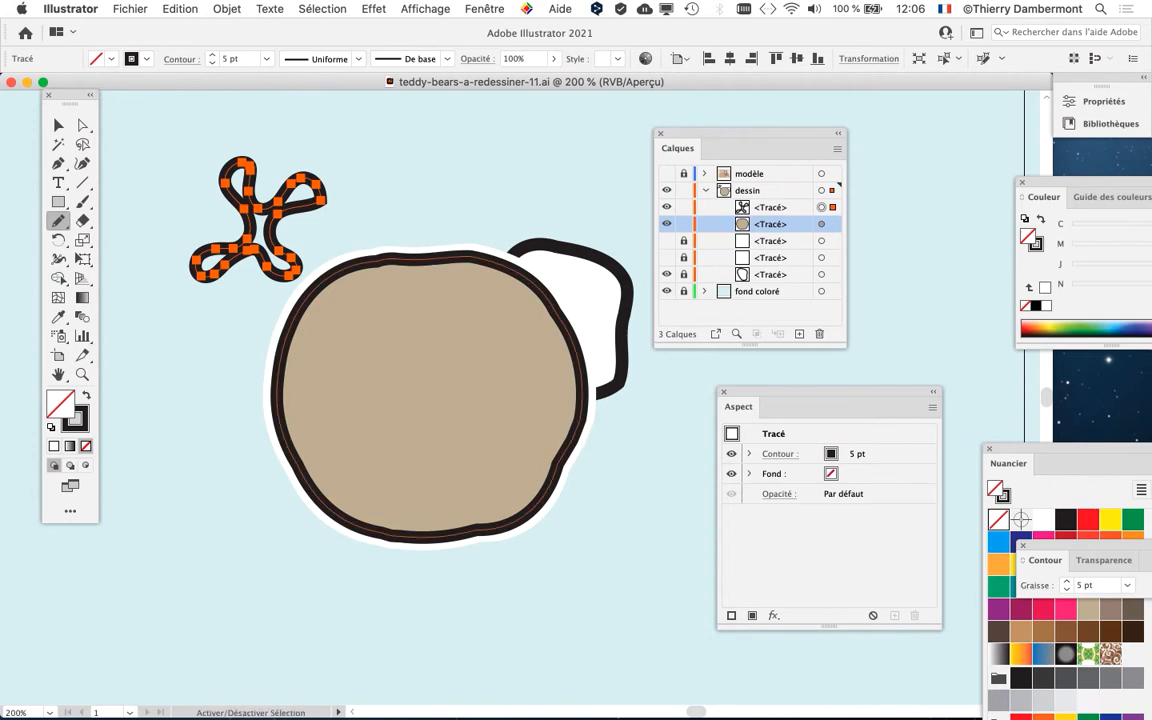
pyautogui.click(131, 9)
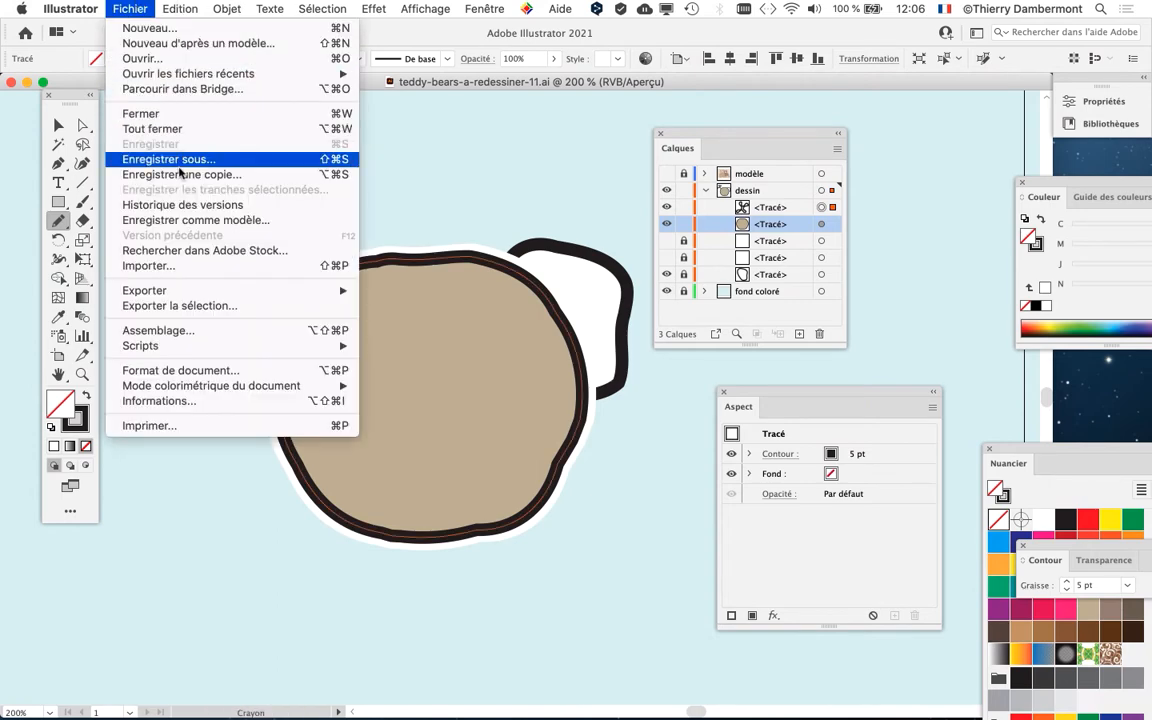
pyautogui.click(168, 159)
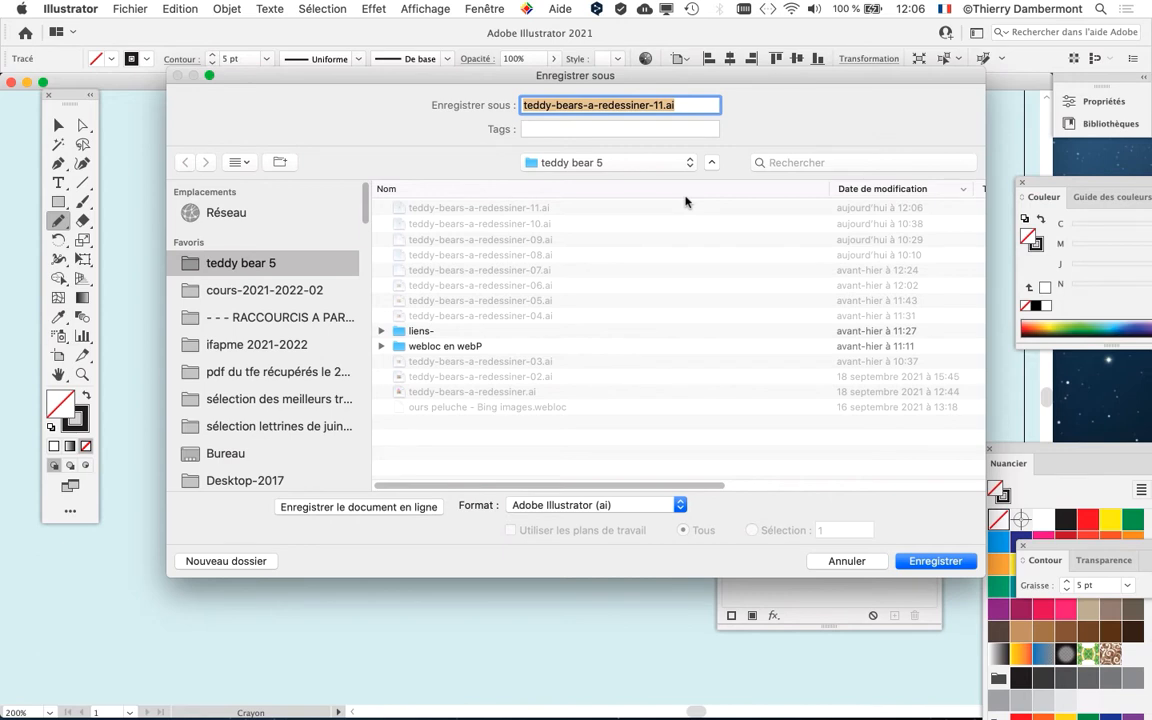
pyautogui.click(711, 162)
pyautogui.moveTo(640, 82); pyautogui.dragTo(598, 197)
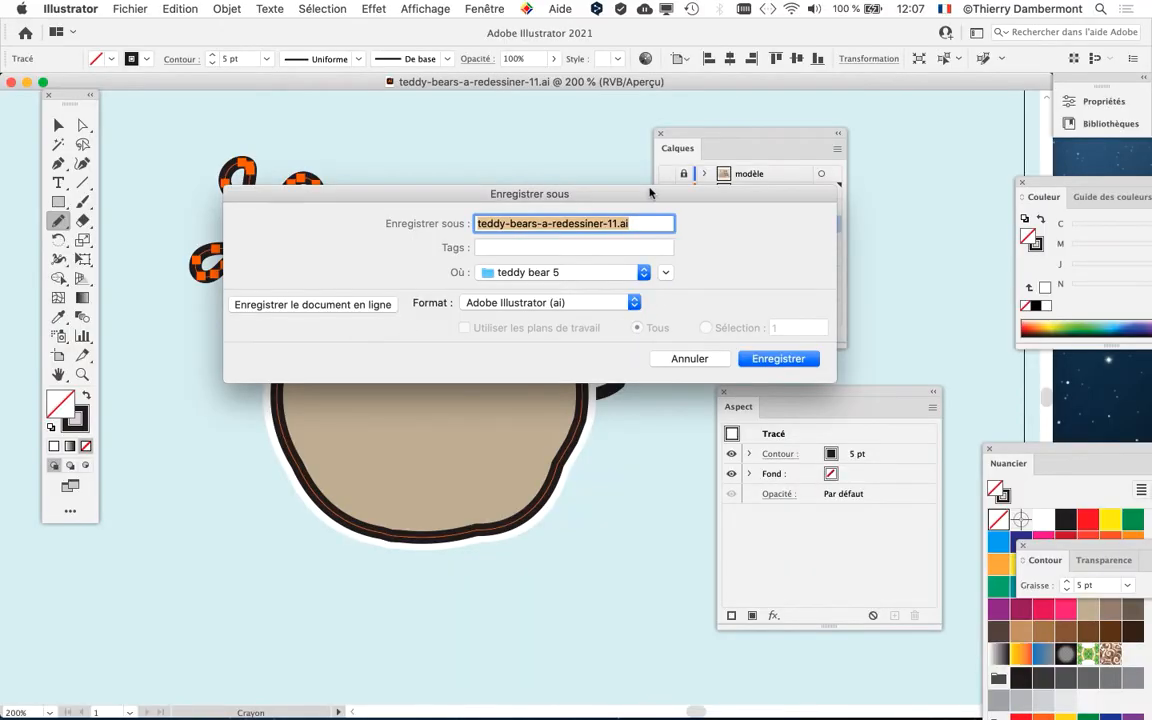
pyautogui.moveTo(645, 198); pyautogui.dragTo(590, 163)
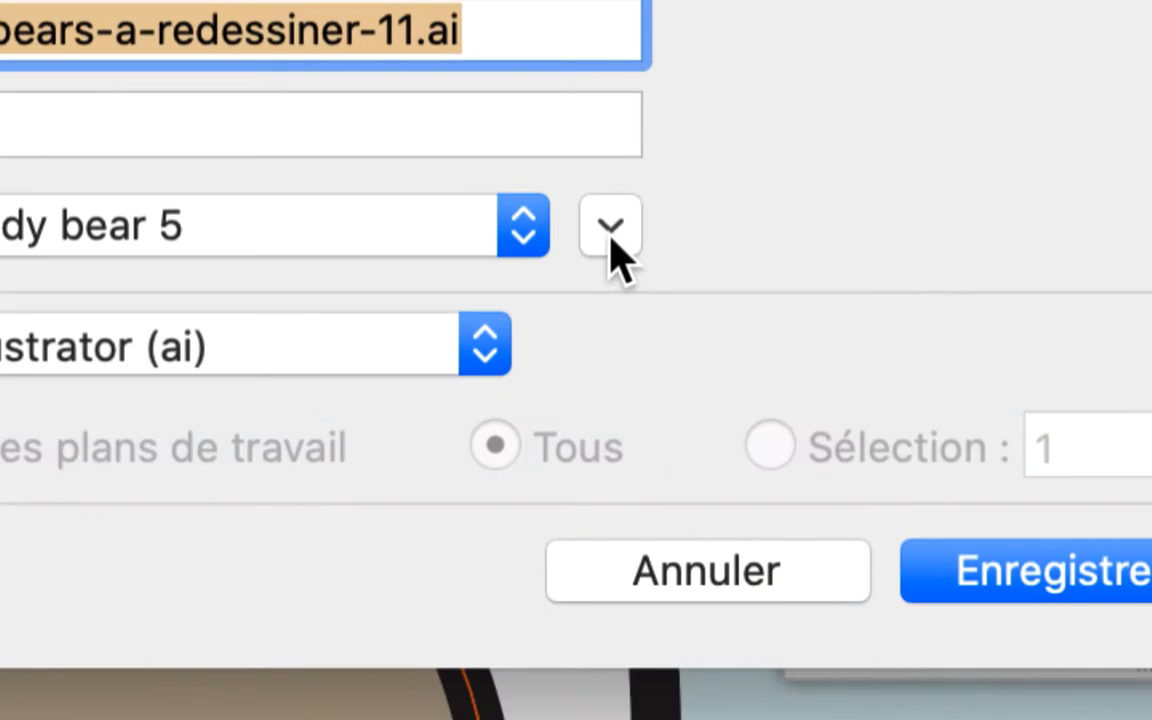
pyautogui.click(610, 228)
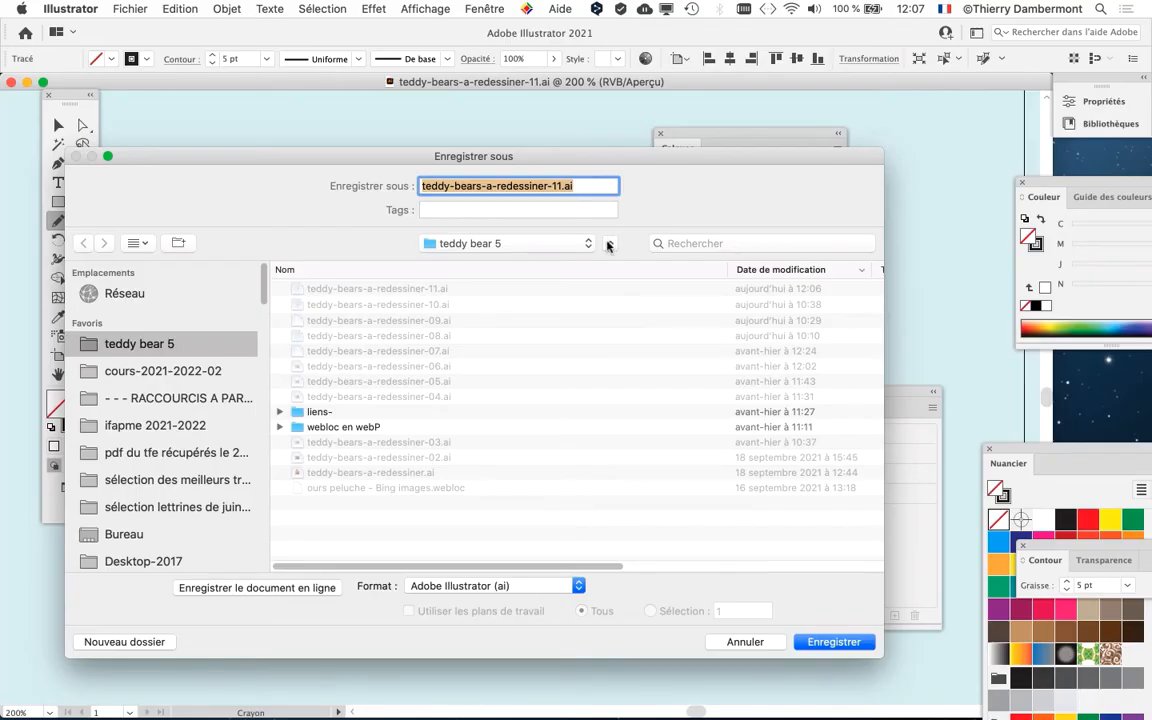
pyautogui.click(610, 242)
pyautogui.click(609, 241)
pyautogui.click(610, 242)
pyautogui.moveTo(626, 158); pyautogui.dragTo(714, 119)
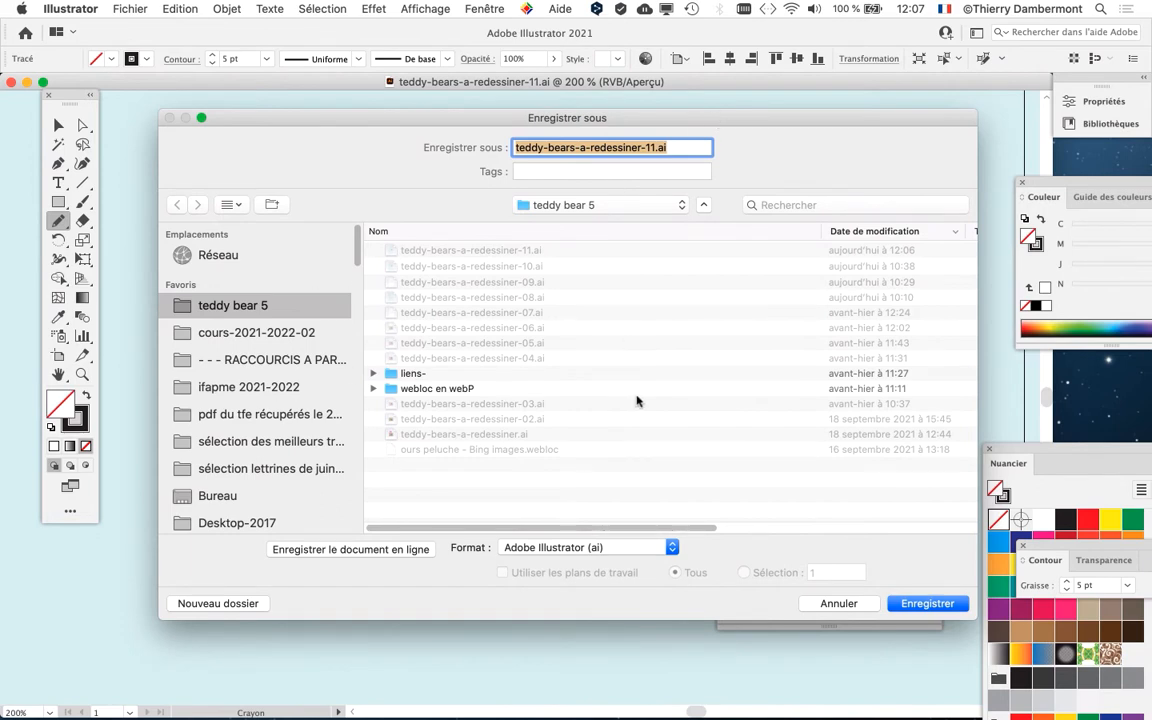
# - Save over the existing teddy-bears-a-redessiner-11.ai, accepting the Illustrator 2020 options
pyautogui.click(918, 601)
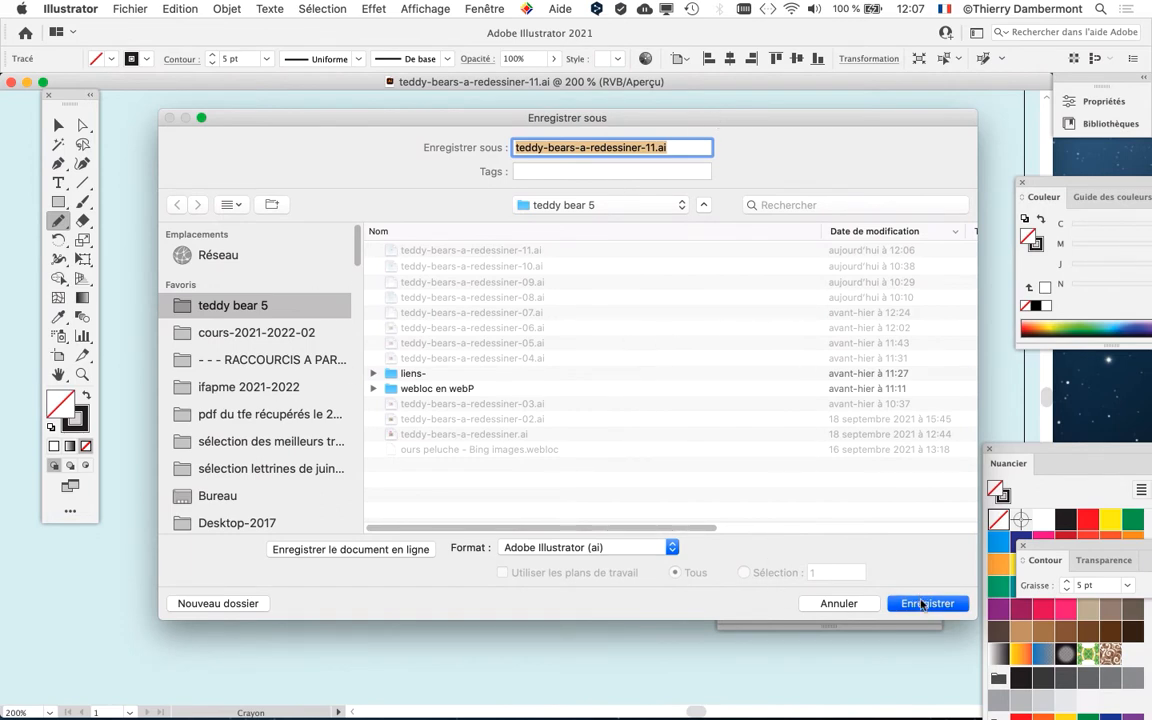
pyautogui.click(650, 221)
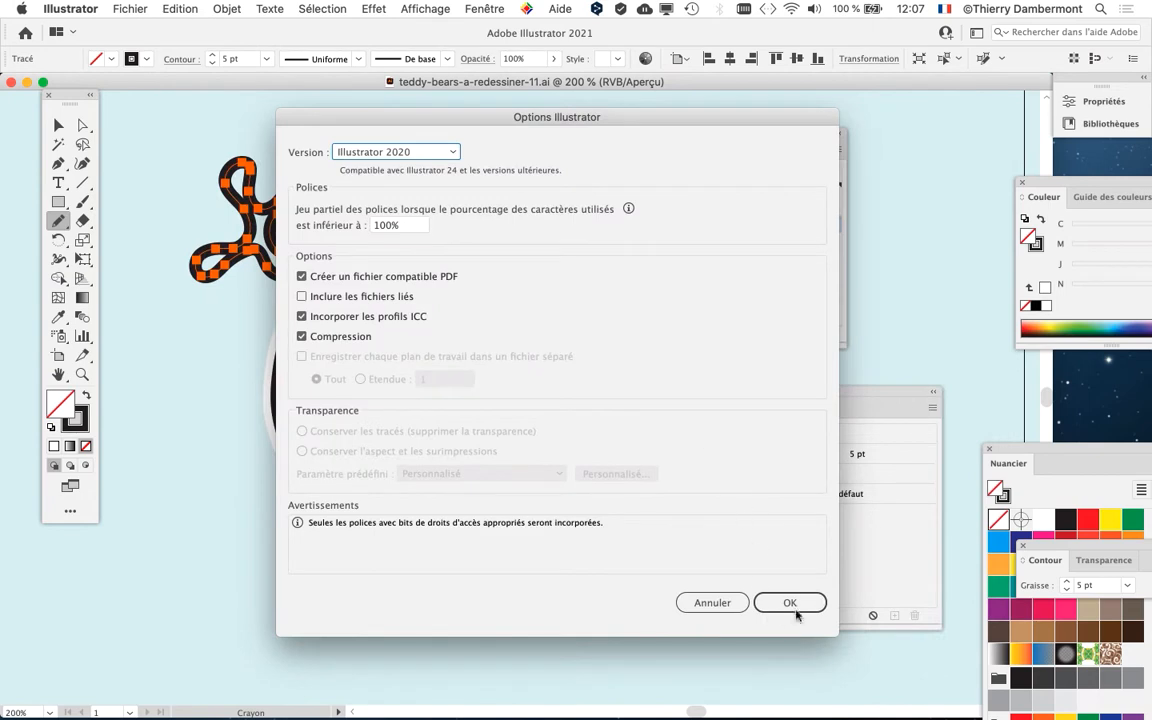
pyautogui.click(790, 603)
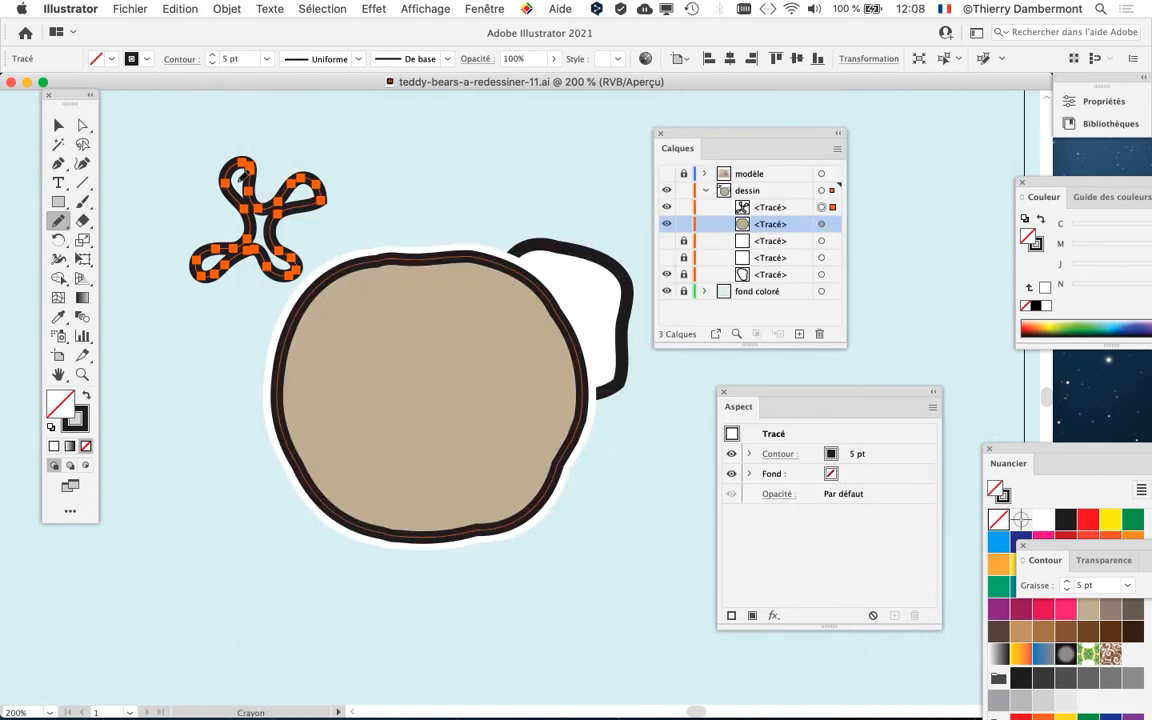
# - Delete the four-lobed outline and draw a new one beside the head with the Pencil tool, continuing the open path until it closes
pyautogui.press('Delete')
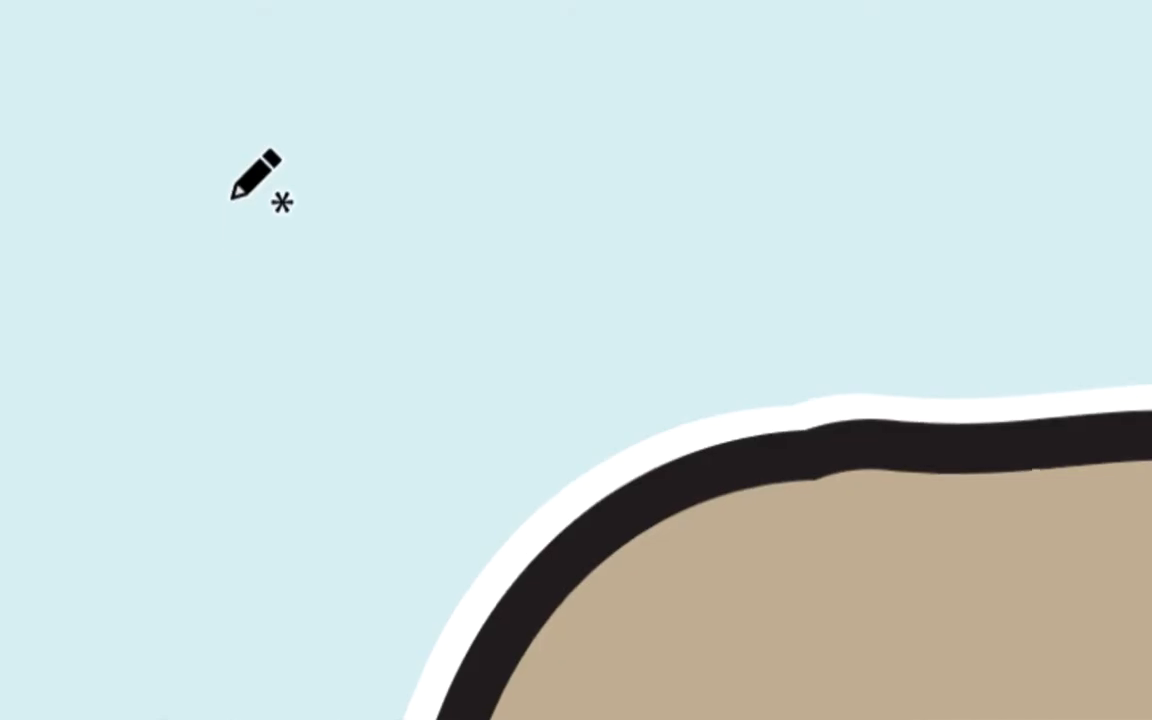
pyautogui.moveTo(170, 200)
pyautogui.mouseDown()
pyautogui.moveTo(257, 175)
pyautogui.moveTo(249, 193)
pyautogui.moveTo(267, 211)
pyautogui.moveTo(234, 211)
pyautogui.moveTo(216, 226)
pyautogui.moveTo(213, 193)
pyautogui.moveTo(216, 172)
pyautogui.moveTo(229, 198)
pyautogui.moveTo(232, 117)
pyautogui.moveTo(275, 22)
pyautogui.mouseUp()
pyautogui.hotkey('ctrl', 'z')
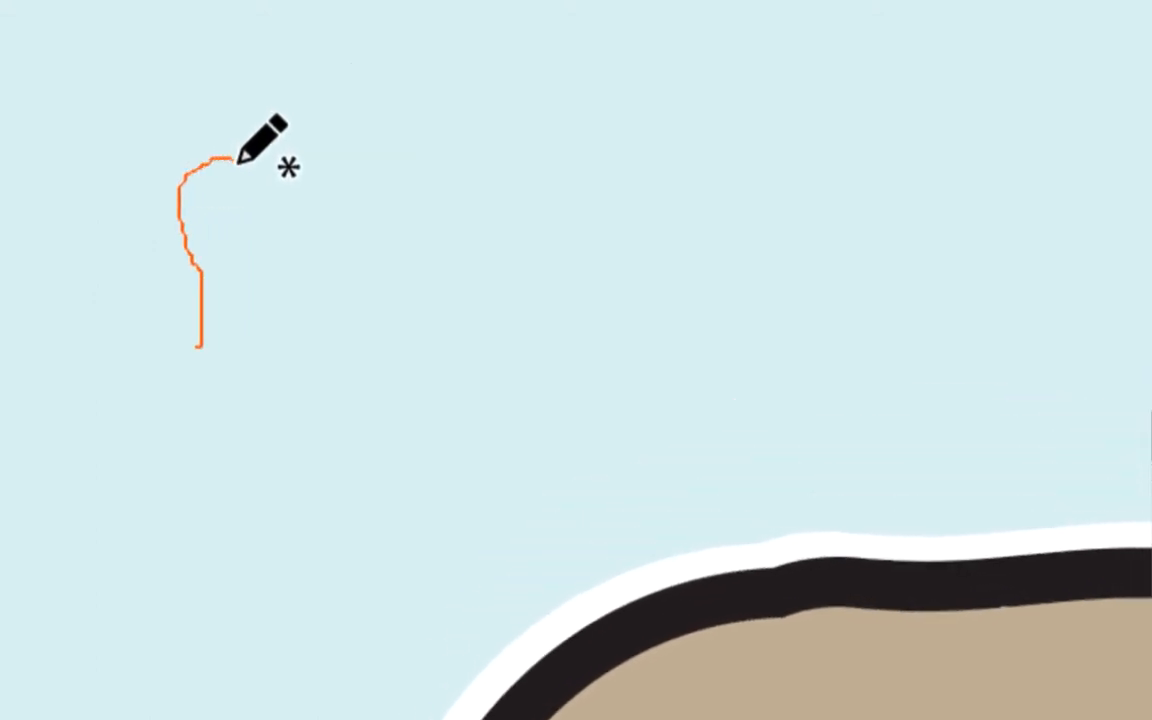
pyautogui.moveTo(237, 160)
pyautogui.mouseDown()
pyautogui.moveTo(252, 284)
pyautogui.moveTo(360, 282)
pyautogui.moveTo(277, 406)
pyautogui.mouseUp()
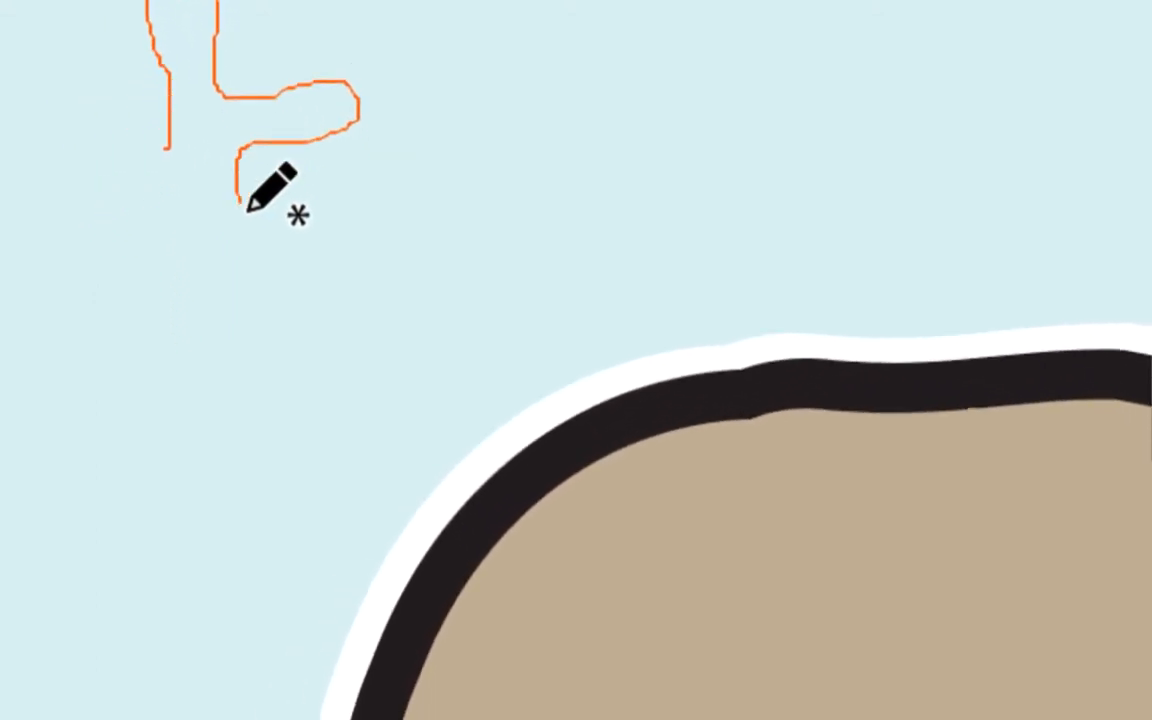
pyautogui.moveTo(247, 207)
pyautogui.mouseDown()
pyautogui.moveTo(234, 226)
pyautogui.moveTo(210, 190)
pyautogui.mouseUp()
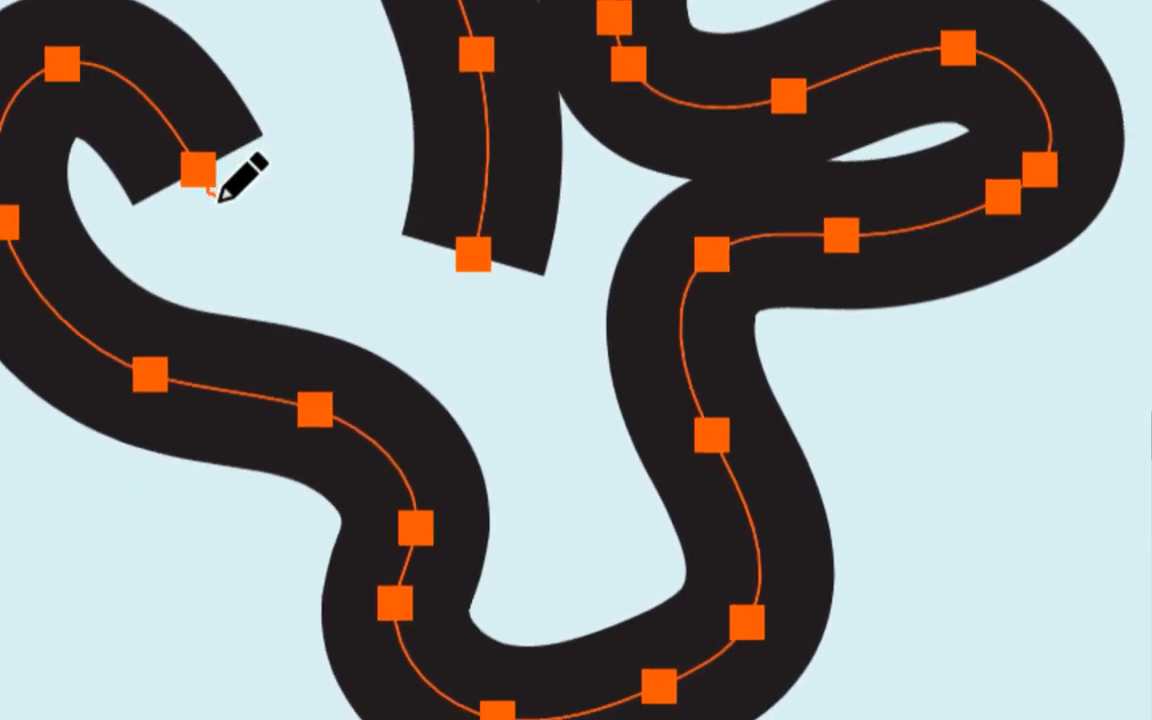
pyautogui.moveTo(220, 203)
pyautogui.mouseDown()
pyautogui.moveTo(286, 293)
pyautogui.moveTo(388, 315)
pyautogui.moveTo(311, 224)
pyautogui.moveTo(350, 199)
pyautogui.mouseUp()
pyautogui.moveTo(268, 213); pyautogui.dragTo(271, 208)
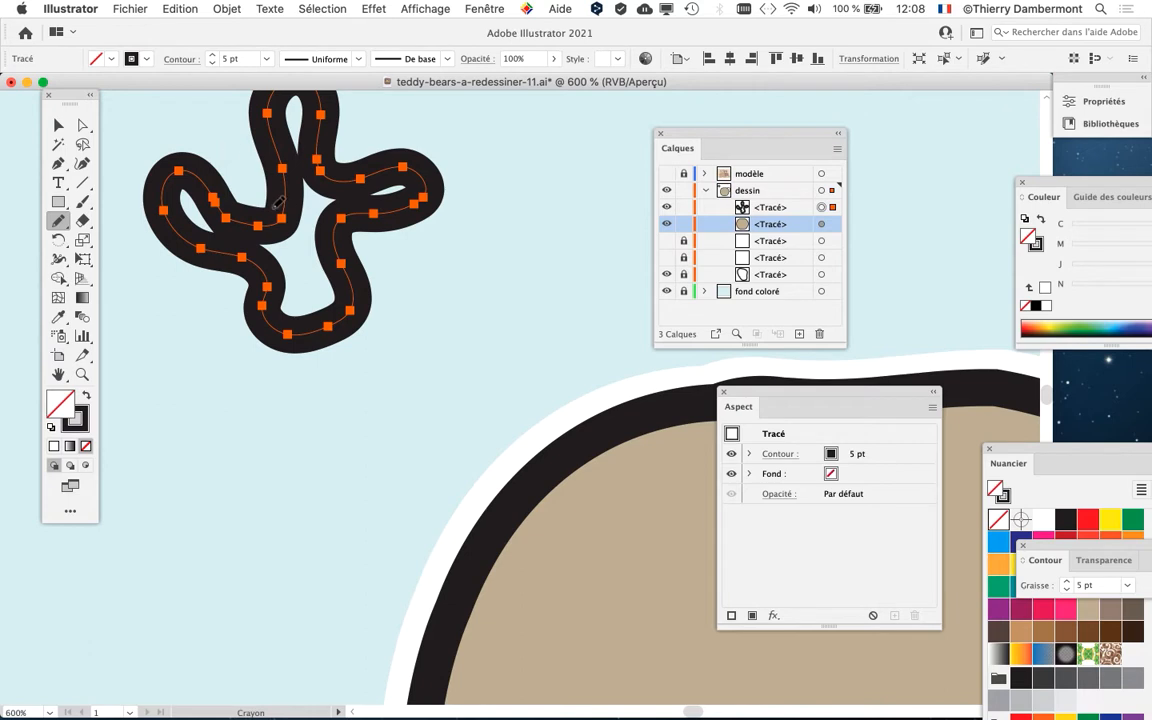
# - Move the Calques panel clear of the drawing and examine the new outline's path and anchor points at magnifications between 100% and 1600%
pyautogui.scroll(2, 278, 203)
pyautogui.moveTo(380, 283)
pyautogui.mouseDown()
pyautogui.moveTo(486, 379)
pyautogui.moveTo(460, 396)
pyautogui.mouseUp()
pyautogui.moveTo(717, 137); pyautogui.dragTo(862, 115)
pyautogui.scroll(1, 476, 290)
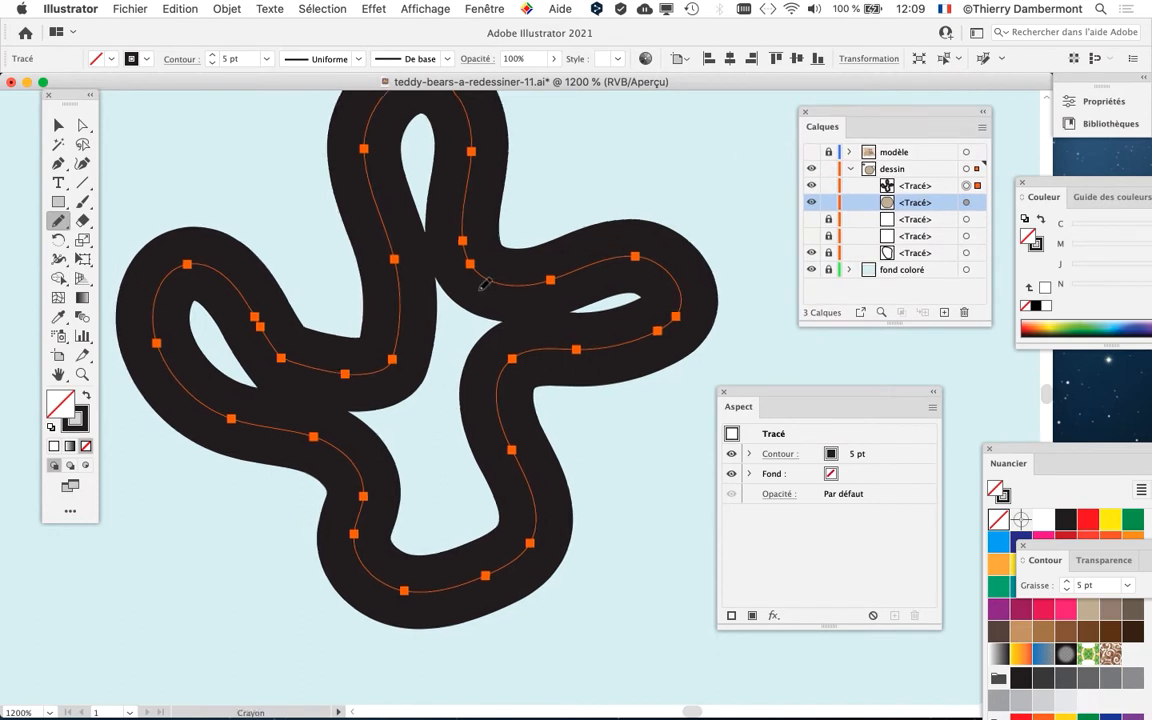
pyautogui.scroll(-7, 530, 330)
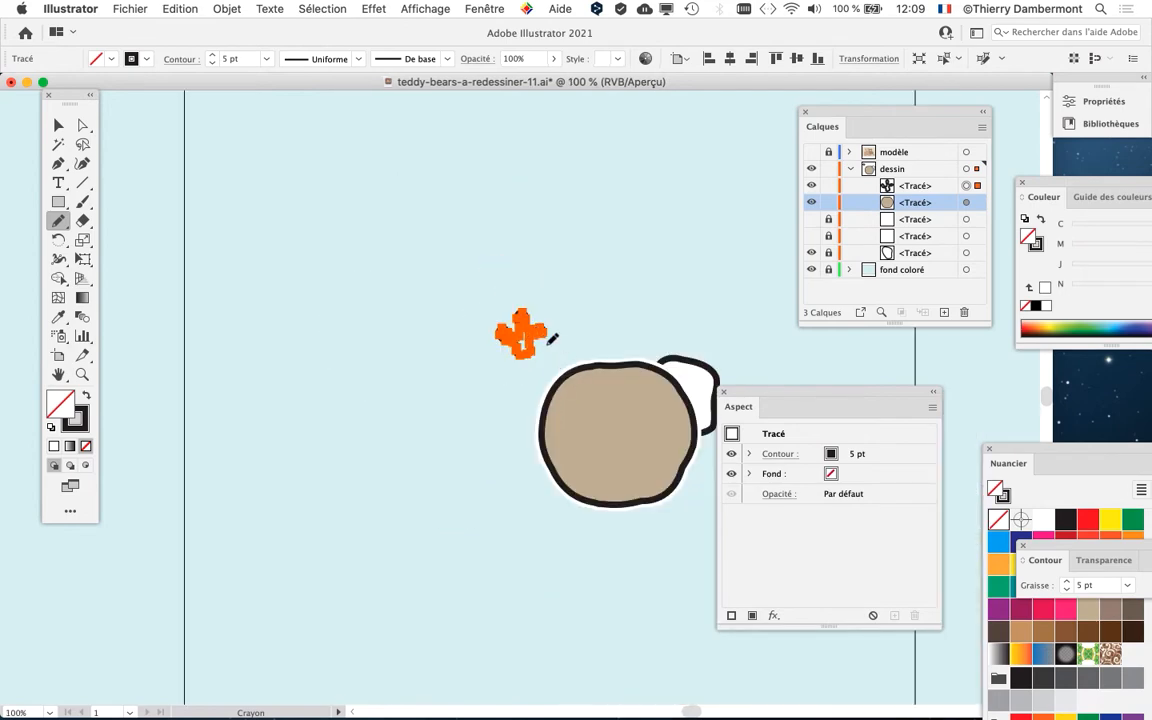
pyautogui.scroll(8, 549, 333)
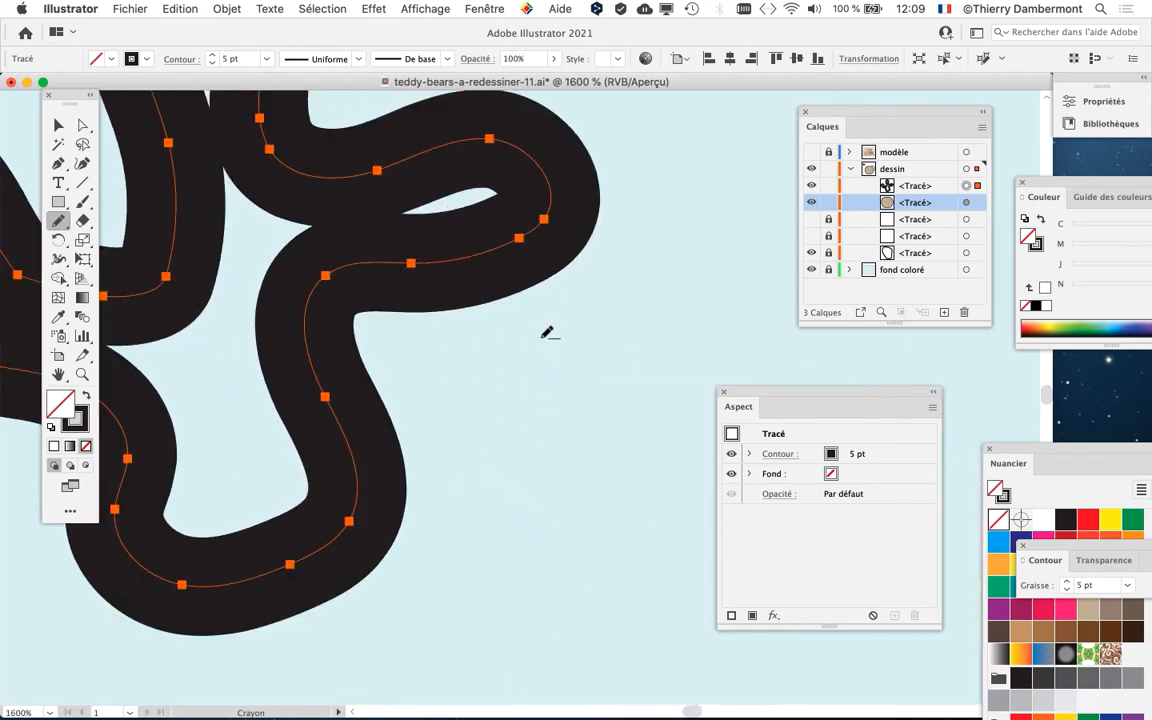
pyautogui.scroll(-2, 641, 455)
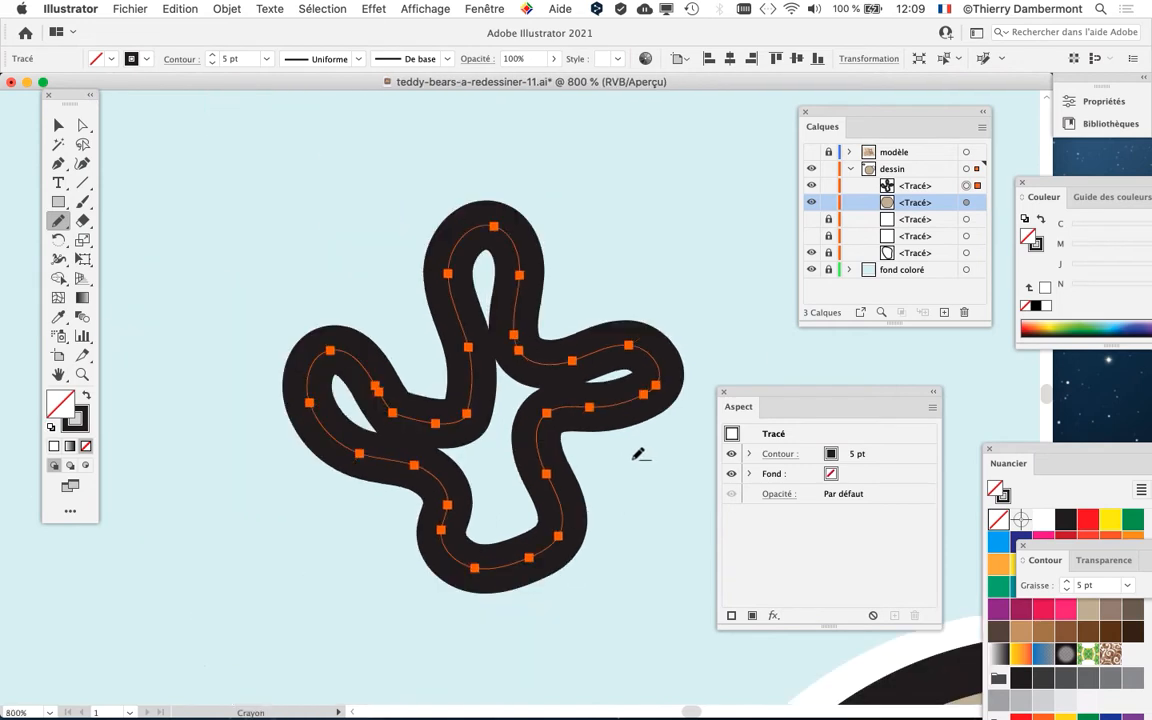
pyautogui.scroll(-1, 638, 455)
pyautogui.scroll(-1, 420, 390)
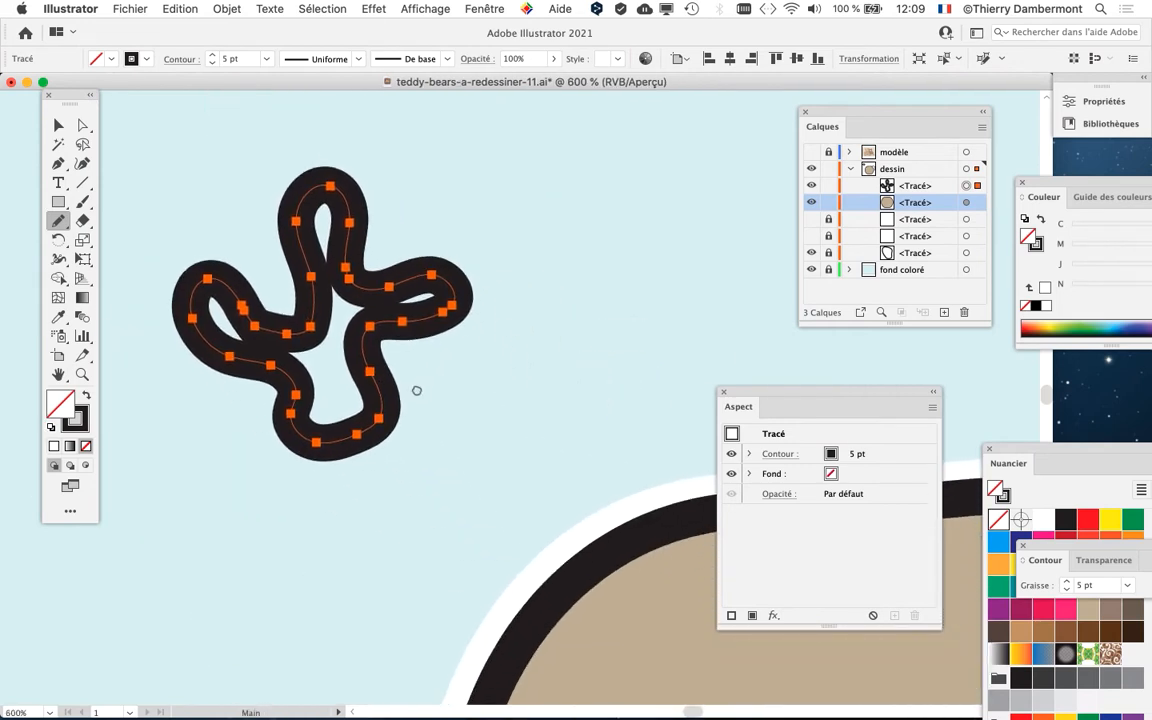
pyautogui.scroll(-2, 420, 389)
pyautogui.moveTo(416, 398); pyautogui.dragTo(276, 284)
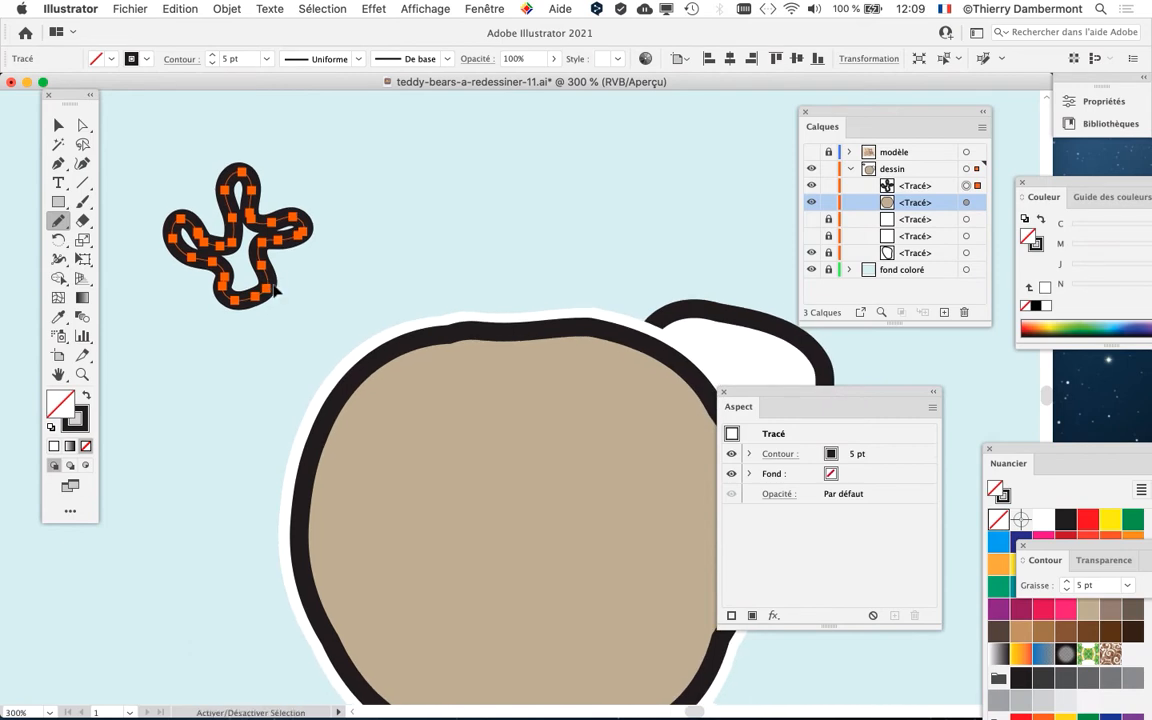
# - Enlarge the four-lobed outline proportionally with the Free Transform tool and move it clear of the bear's head
pyautogui.moveTo(73, 96); pyautogui.dragTo(58, 93)
pyautogui.scroll(-1, 497, 381)
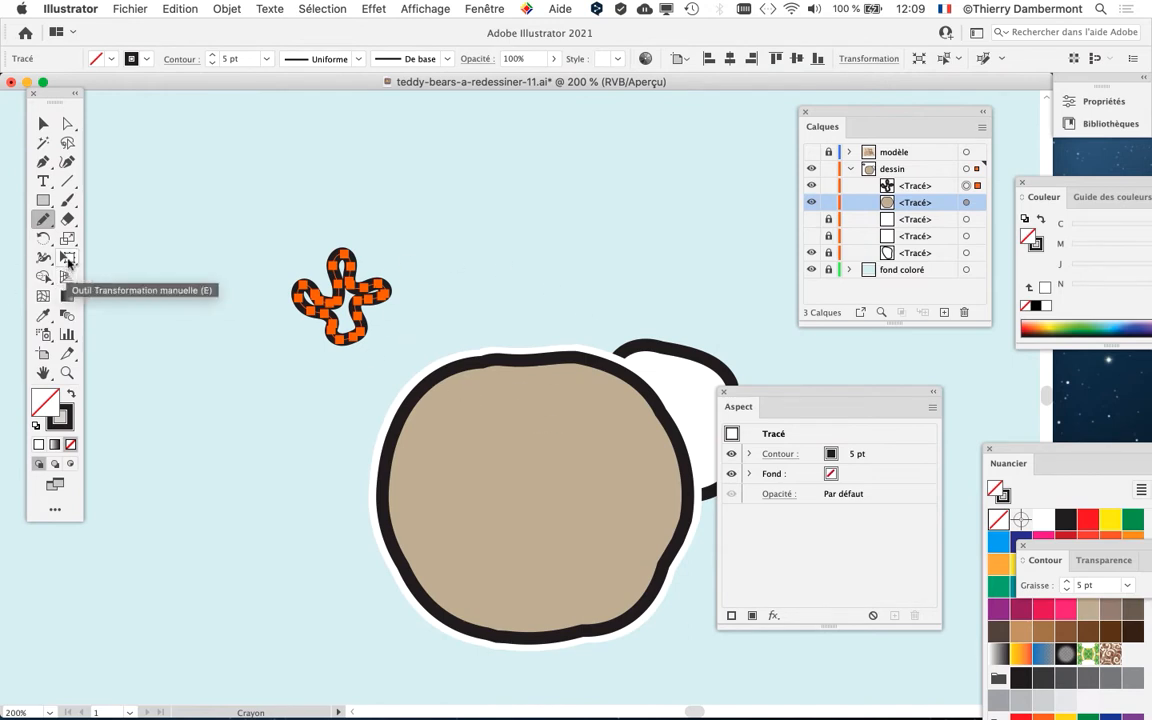
pyautogui.press('super')
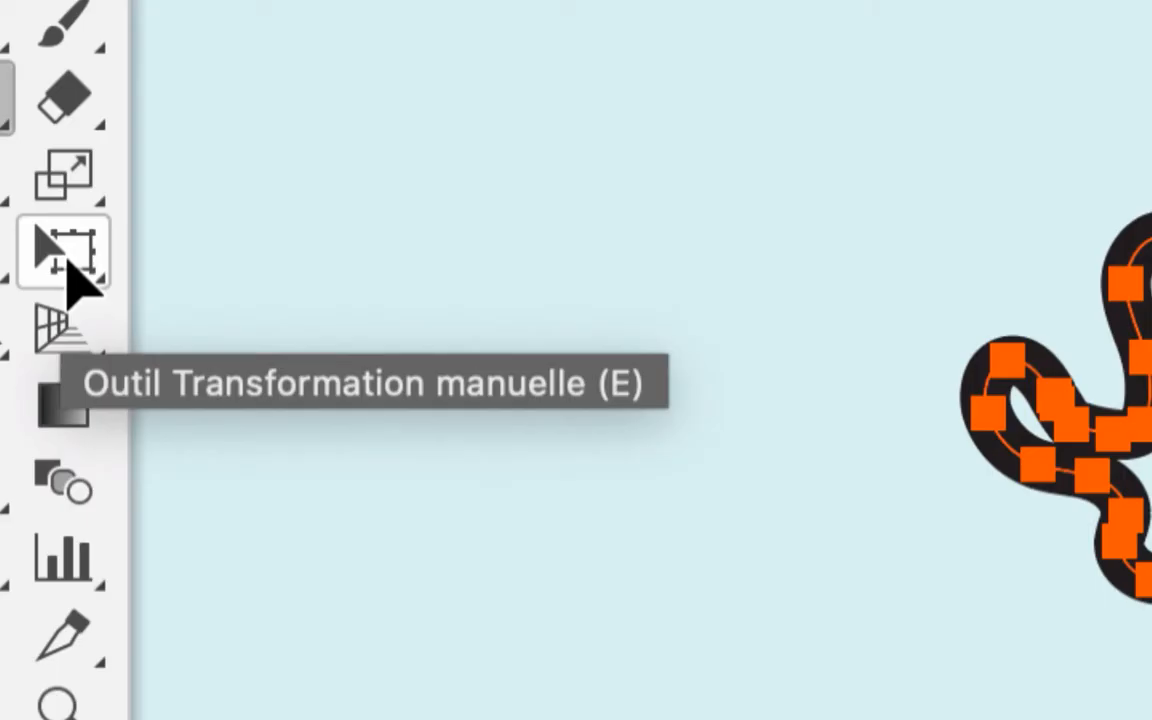
pyautogui.click(68, 258)
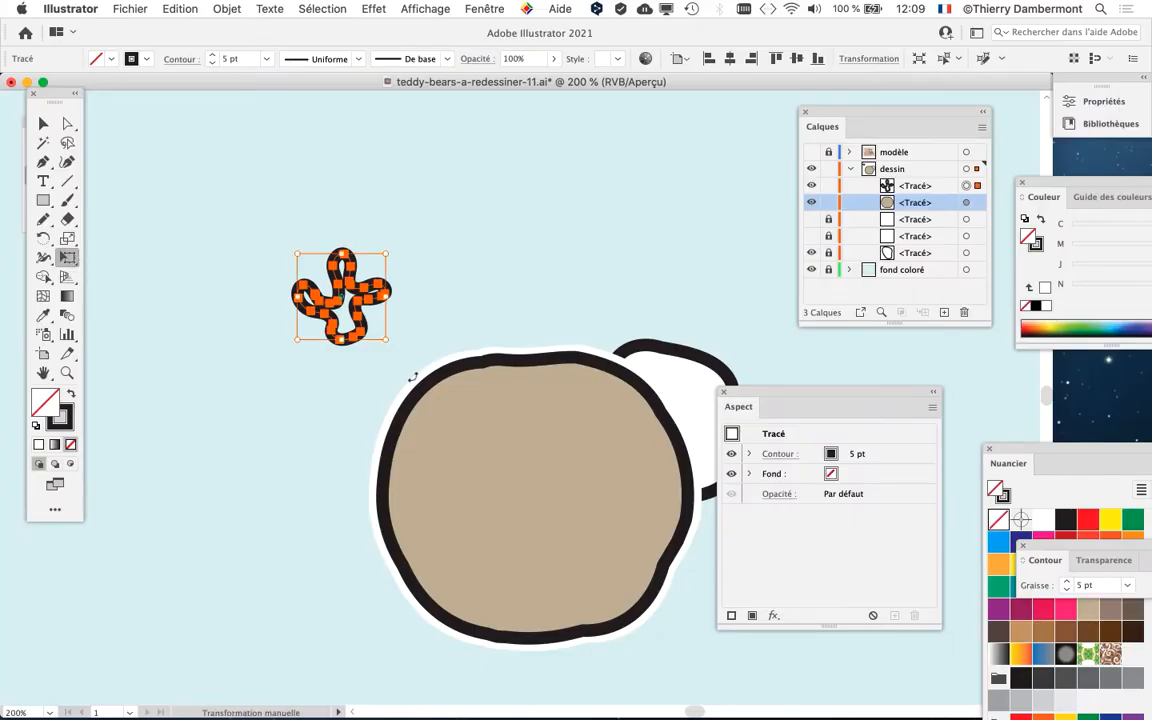
pyautogui.scroll(1, 419, 296)
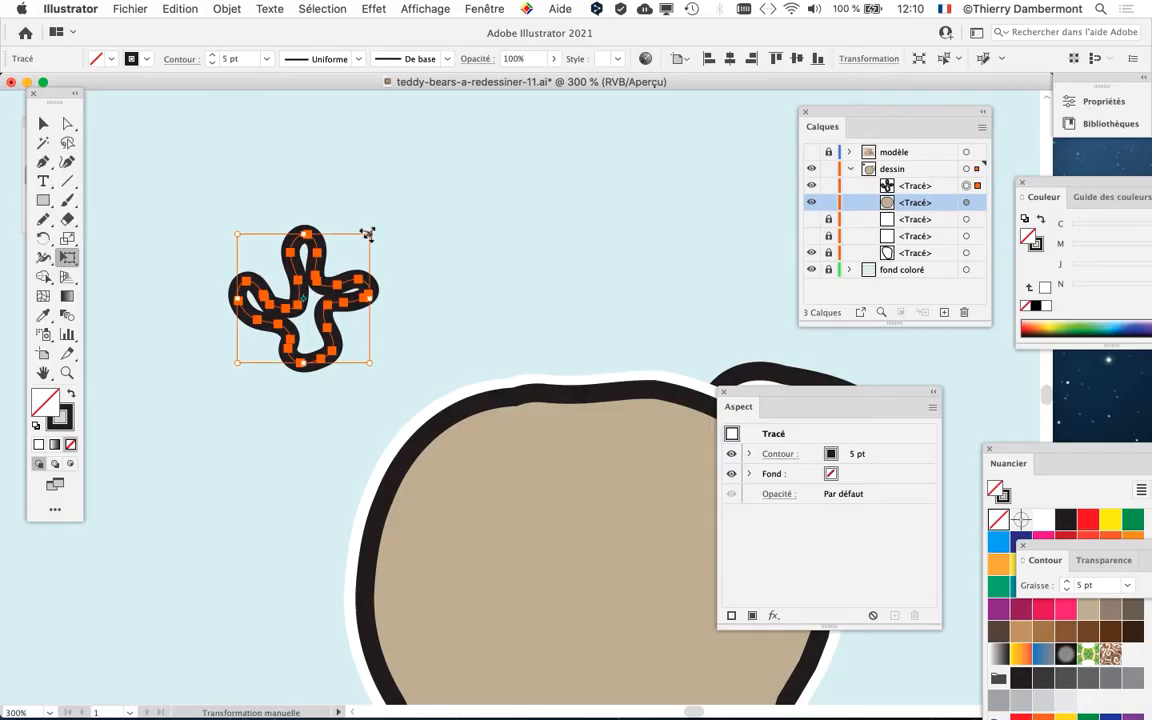
pyautogui.moveTo(367, 233); pyautogui.dragTo(579, 265)
pyautogui.moveTo(554, 319); pyautogui.dragTo(663, 413)
pyautogui.scroll(-1, 658, 411)
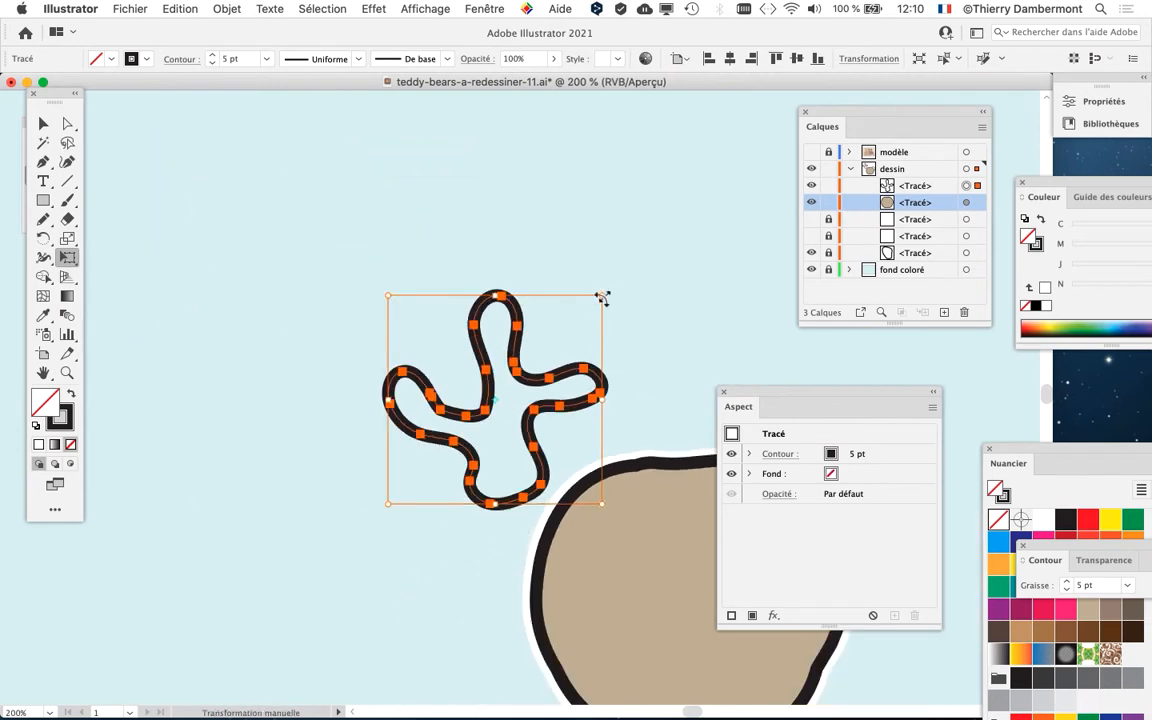
pyautogui.moveTo(601, 298); pyautogui.dragTo(684, 261)
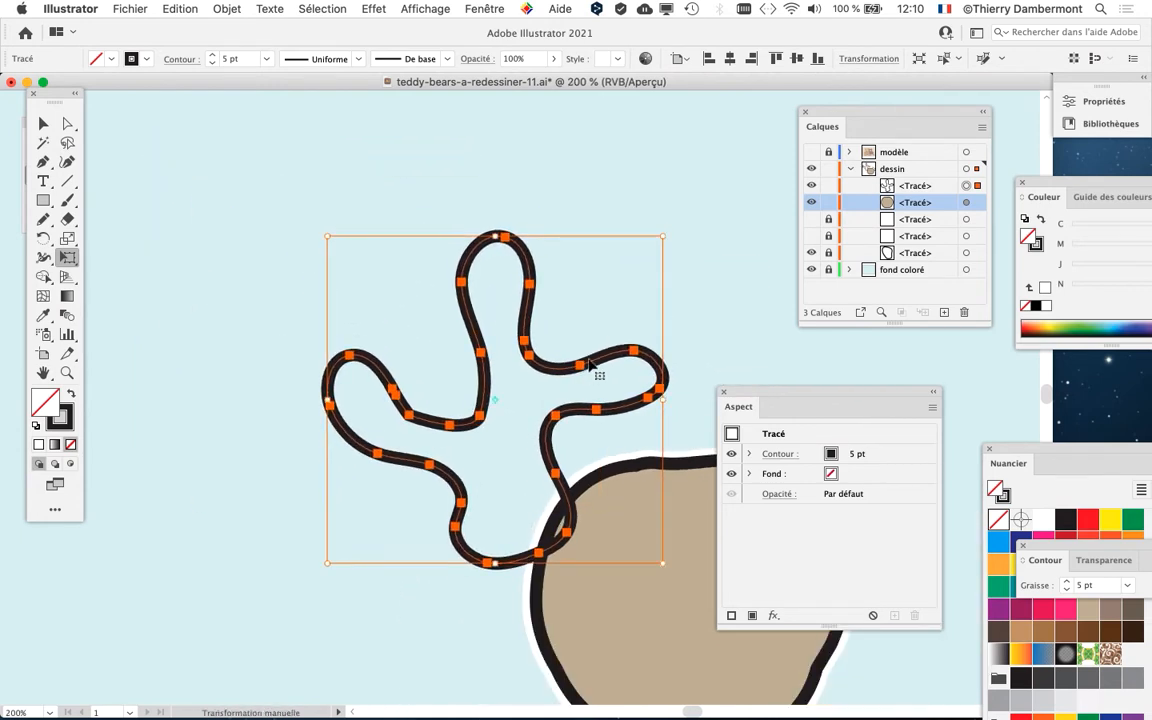
pyautogui.moveTo(590, 366); pyautogui.dragTo(429, 288)
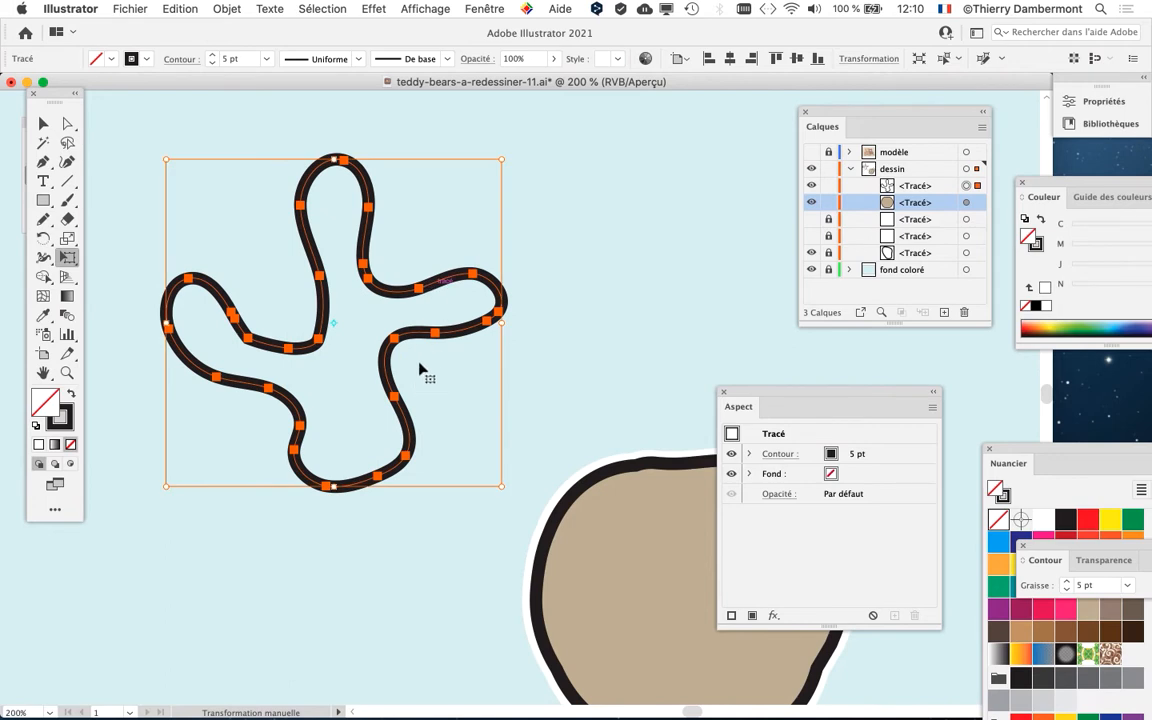
# - Toggle the Contour panel off and on, leave it shown, and place it between the outline and the Calques panel
pyautogui.click(484, 9)
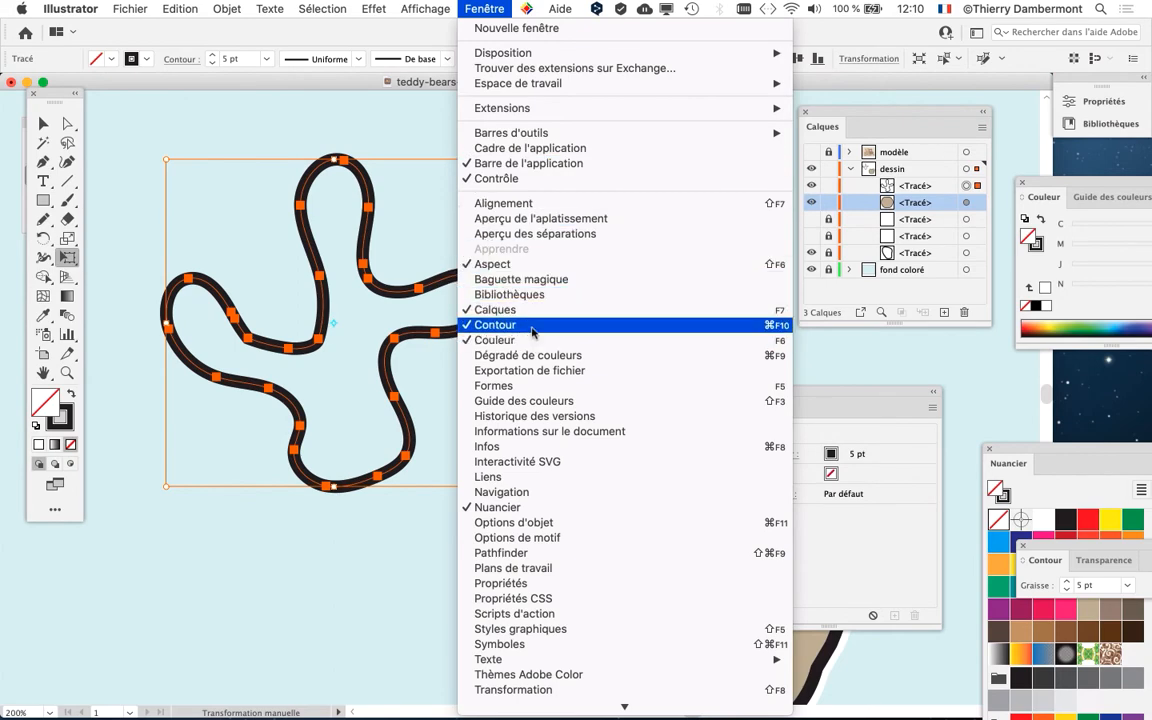
pyautogui.click(495, 325)
pyautogui.click(484, 9)
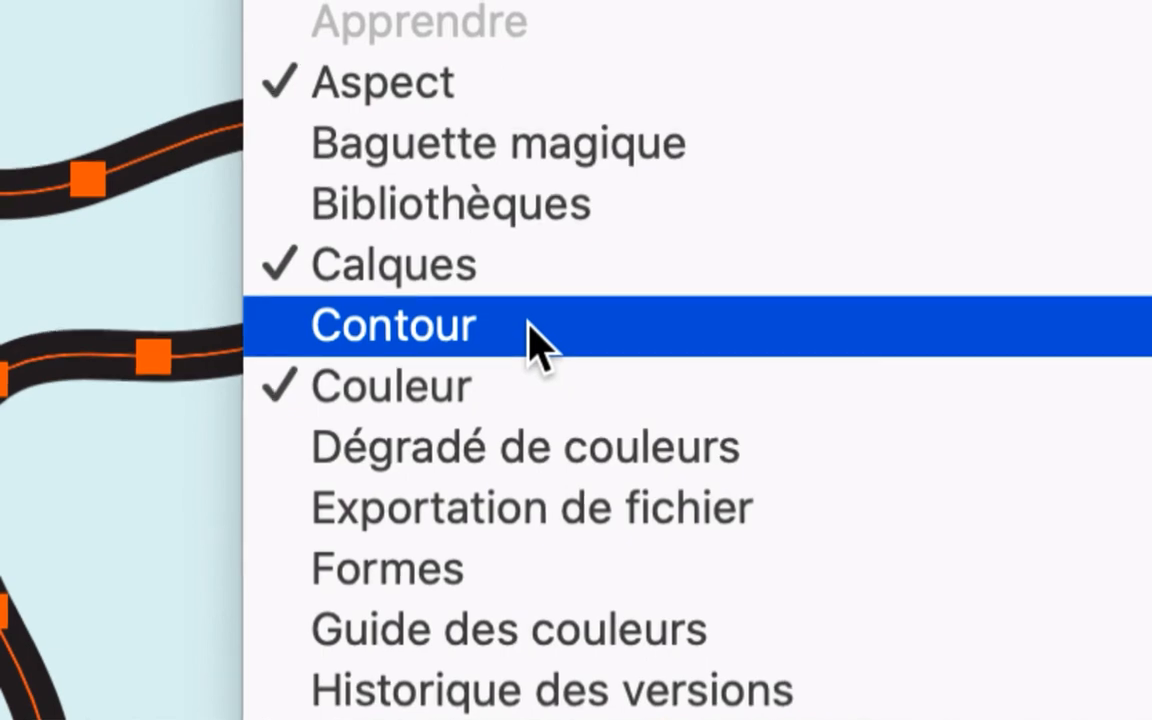
pyautogui.click(528, 326)
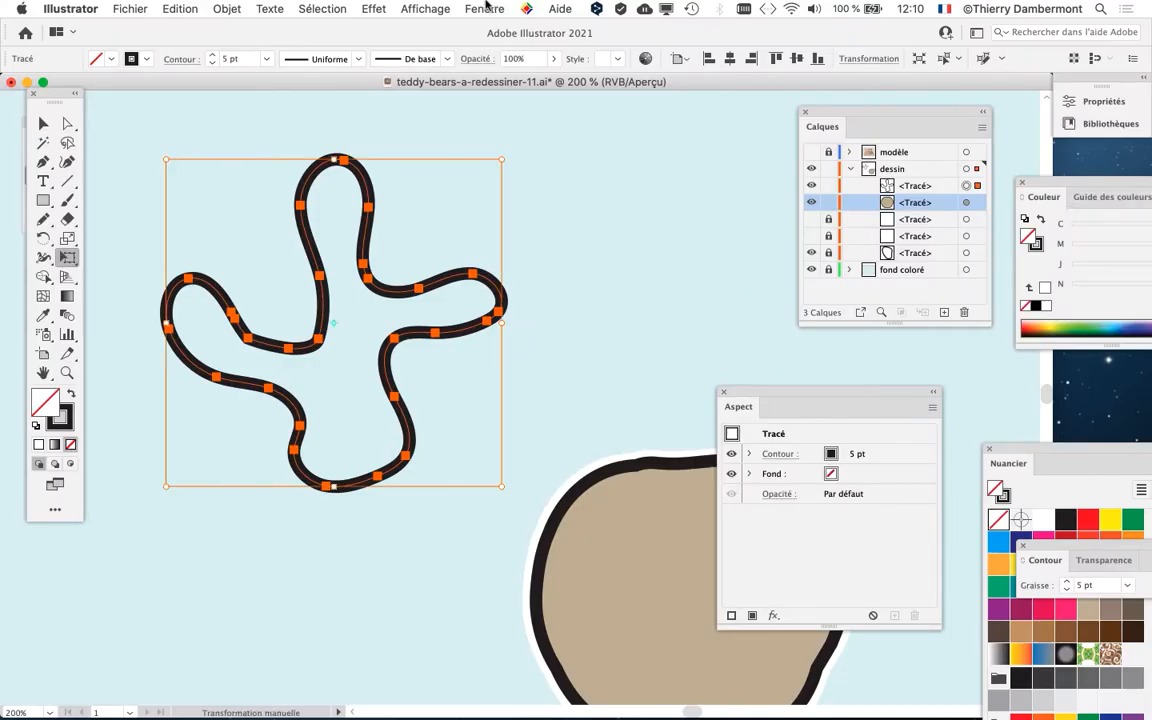
pyautogui.click(486, 8)
pyautogui.click(490, 327)
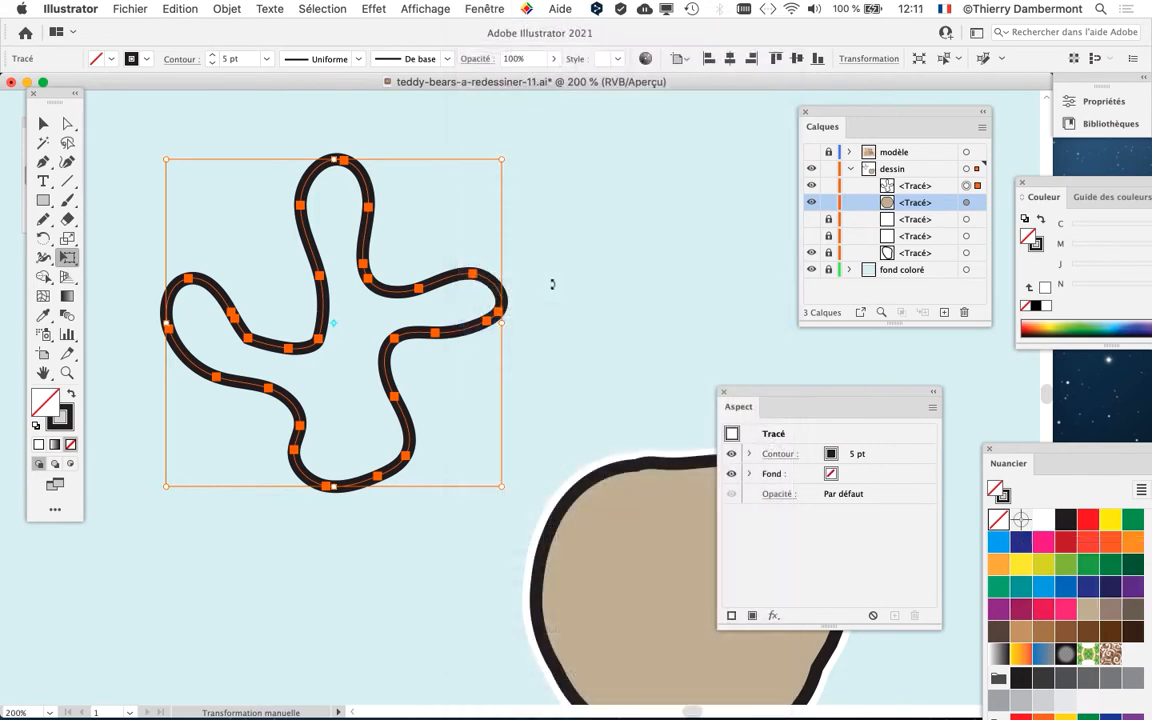
pyautogui.click(488, 8)
pyautogui.click(562, 333)
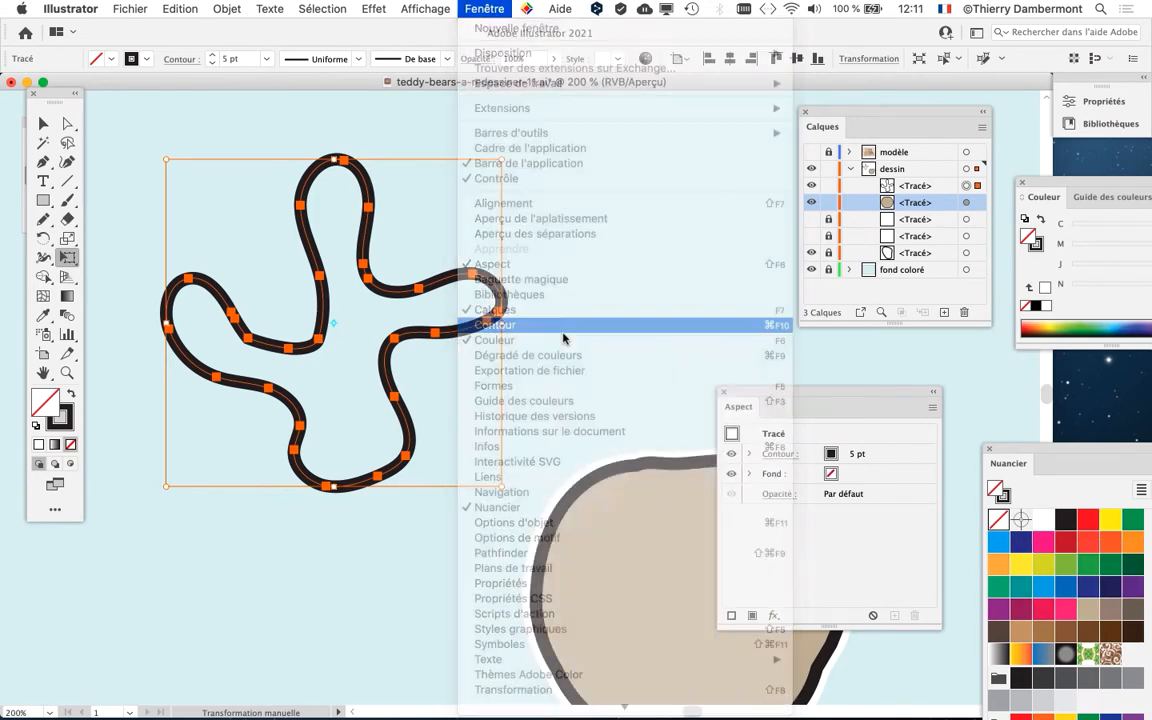
pyautogui.moveTo(1050, 550); pyautogui.dragTo(514, 134)
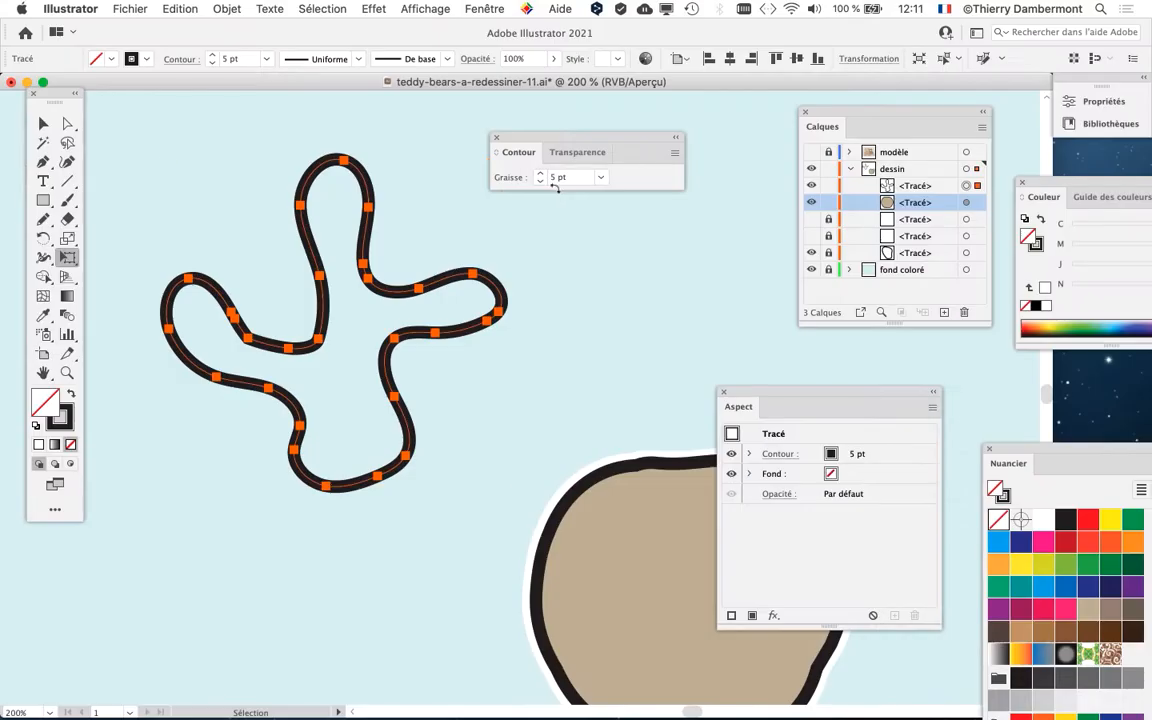
pyautogui.moveTo(575, 128); pyautogui.dragTo(739, 128)
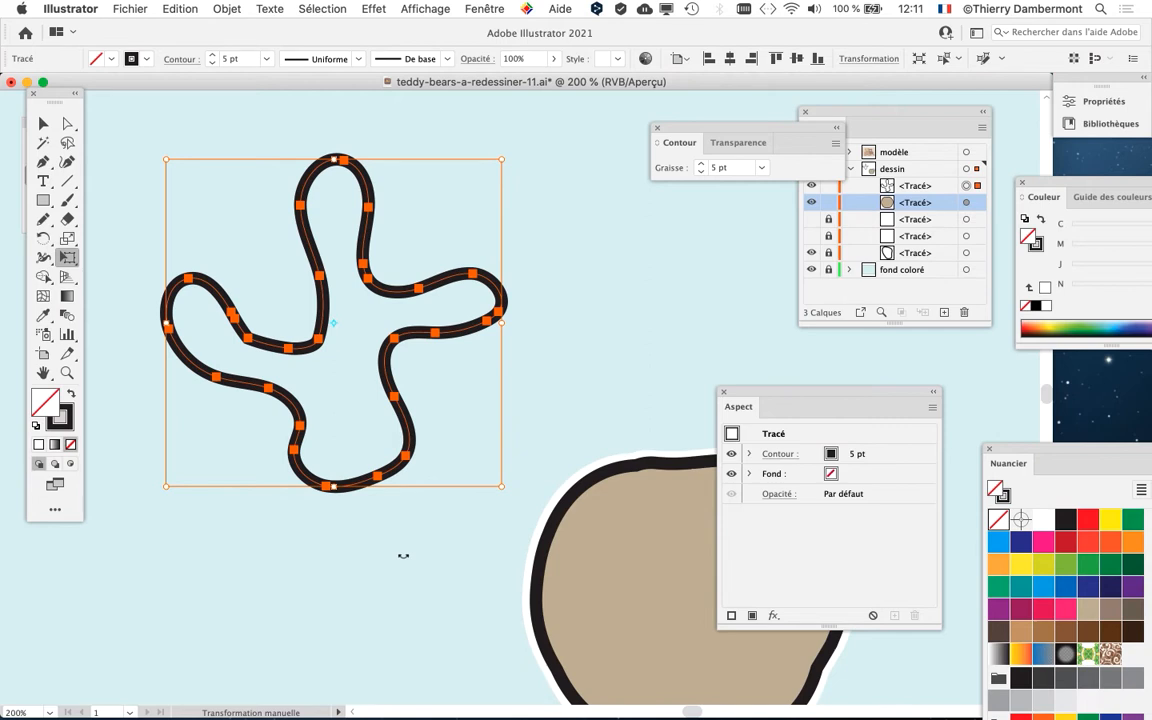
# - Examine the option for scaling strokes and effects in the General preferences, and close them without changes
pyautogui.click(90, 8)
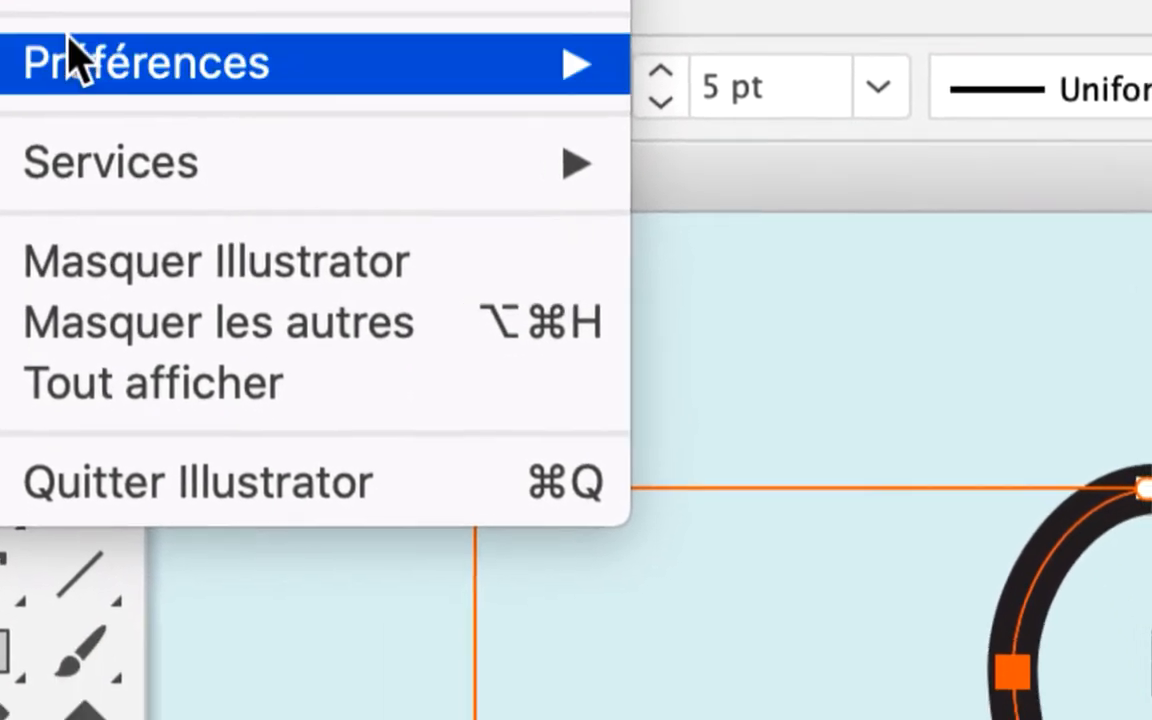
pyautogui.moveTo(142, 211)
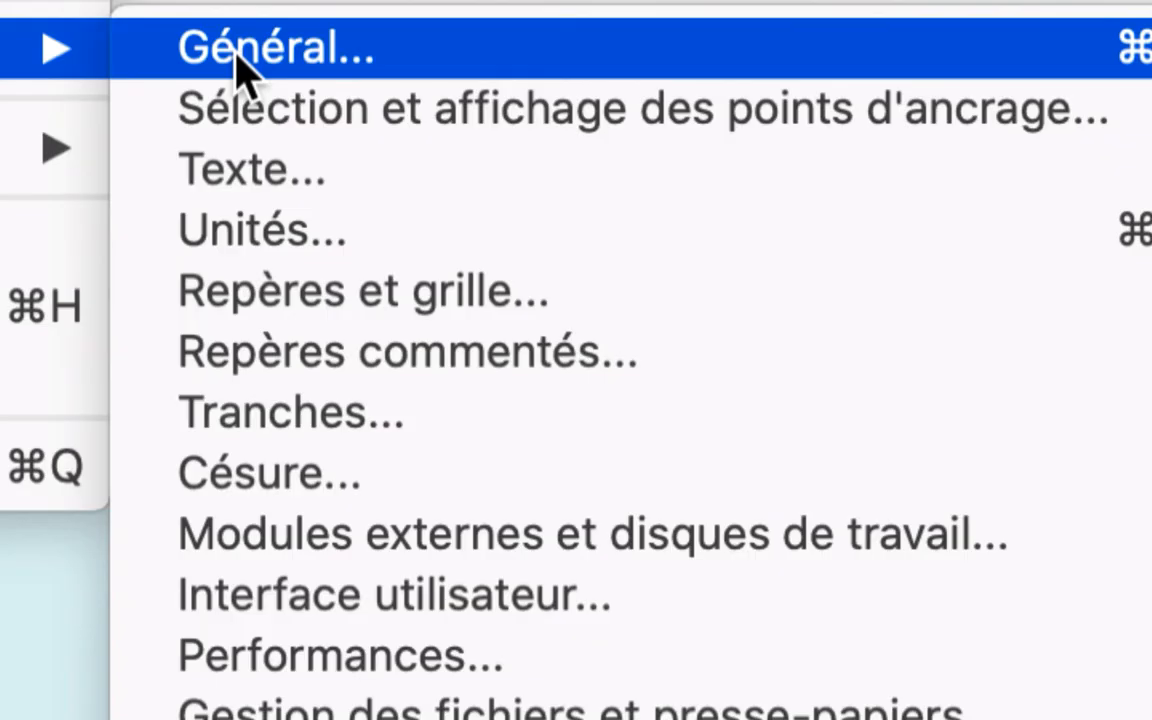
pyautogui.click(237, 58)
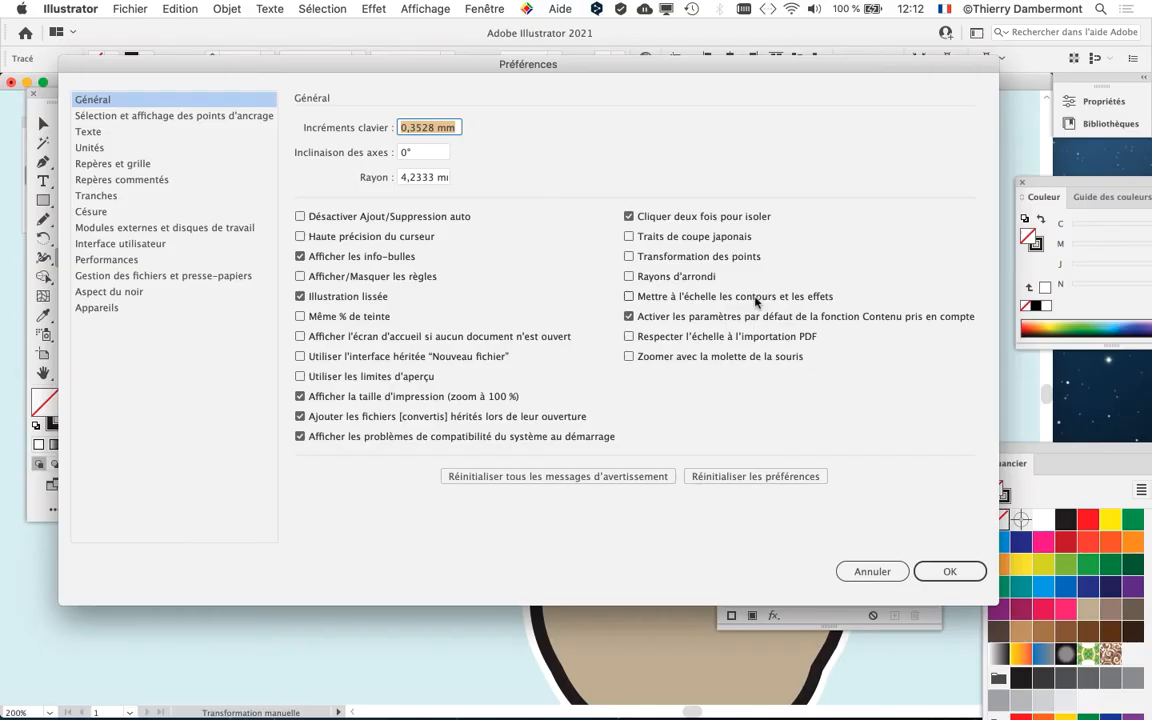
pyautogui.click(868, 572)
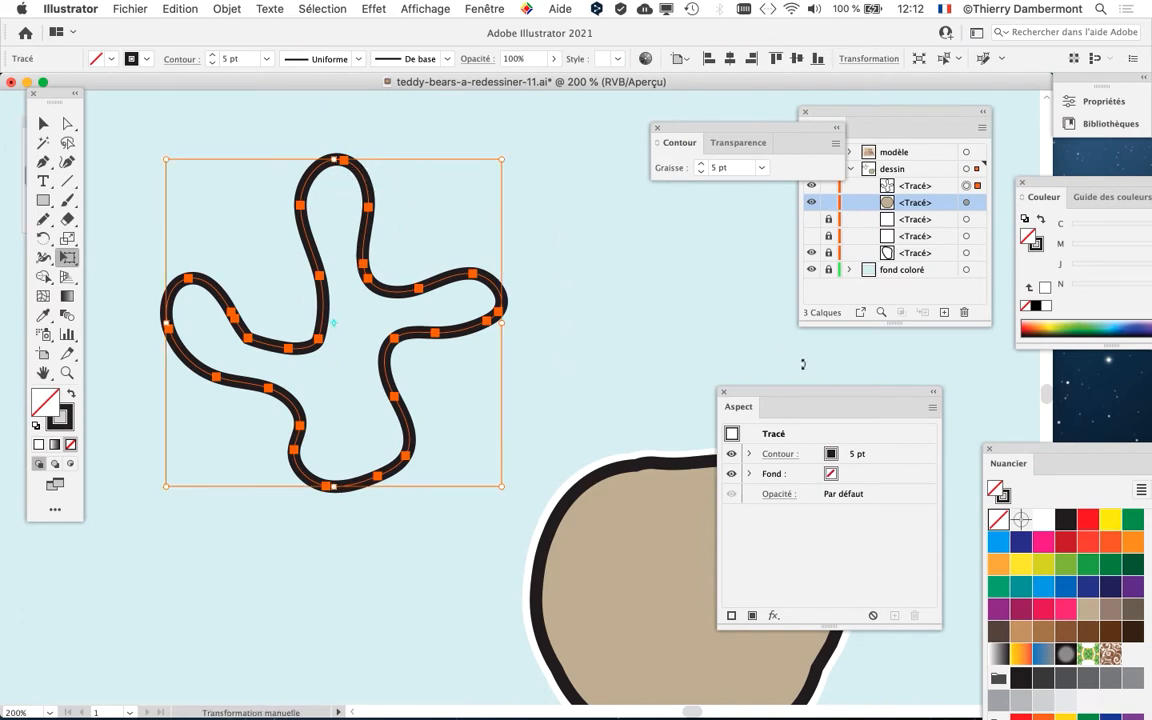
# - Move the Aspect panel away from the brown head shape to uncover more of the drawing
pyautogui.moveTo(775, 396); pyautogui.dragTo(874, 401)
pyautogui.scroll(-5, 664, 437)
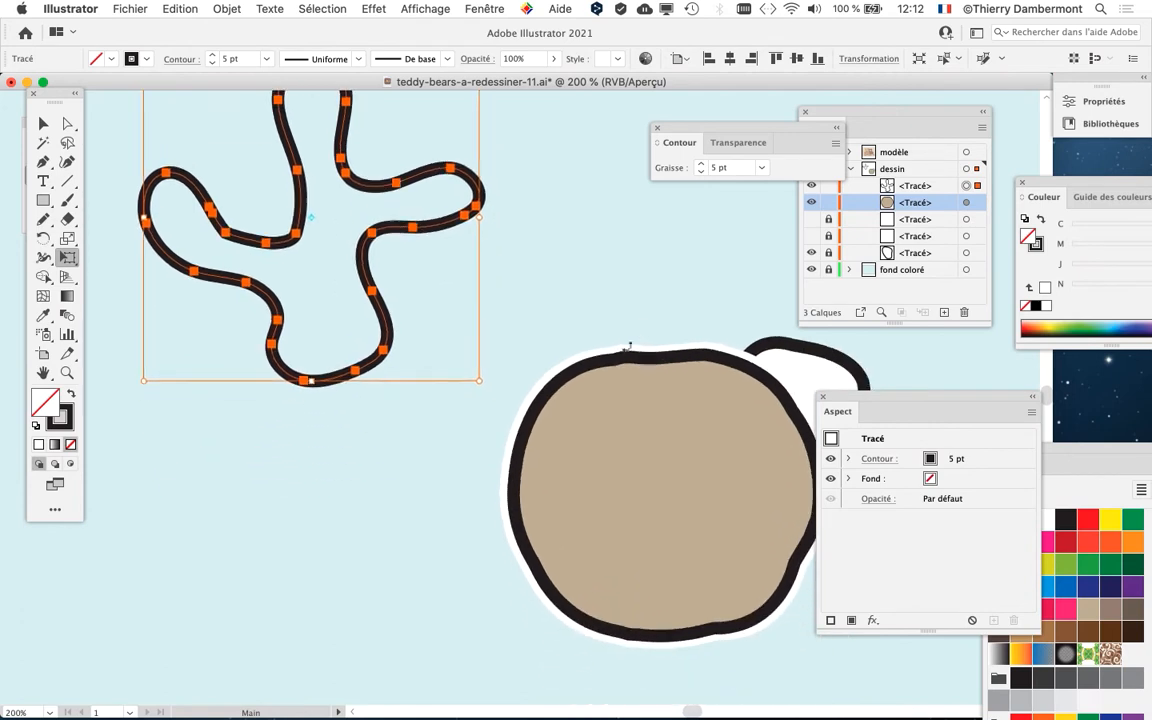
pyautogui.click(616, 376)
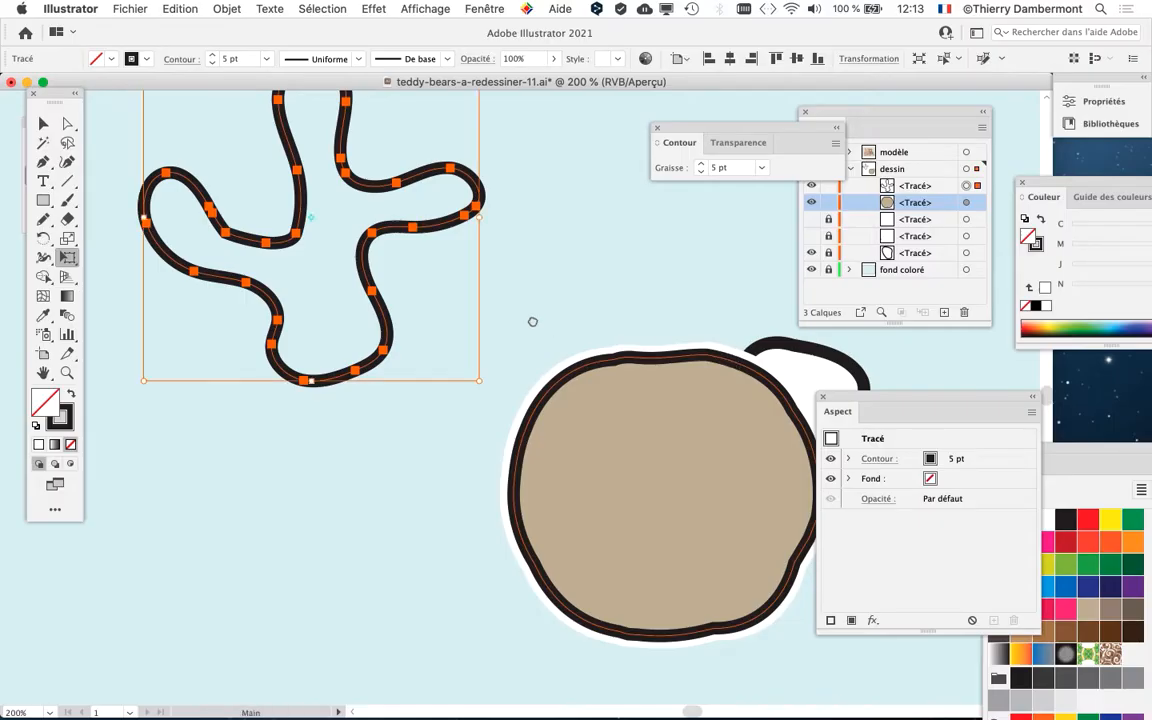
pyautogui.moveTo(532, 321); pyautogui.dragTo(543, 396)
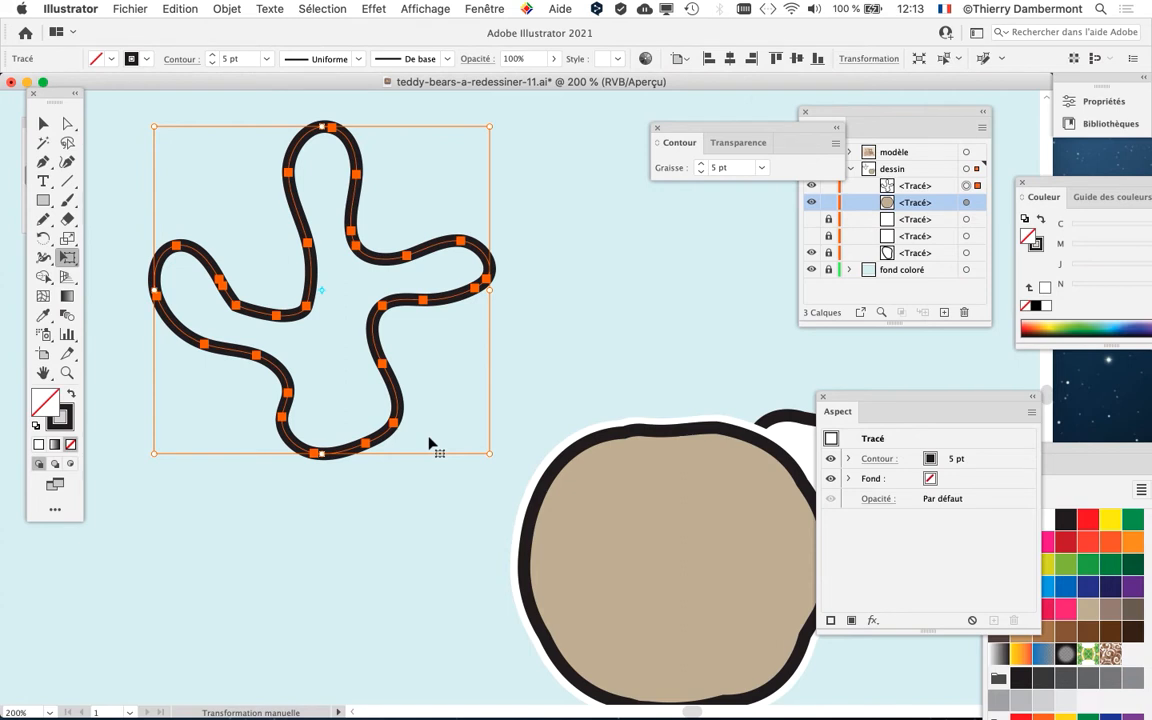
pyautogui.click(694, 476)
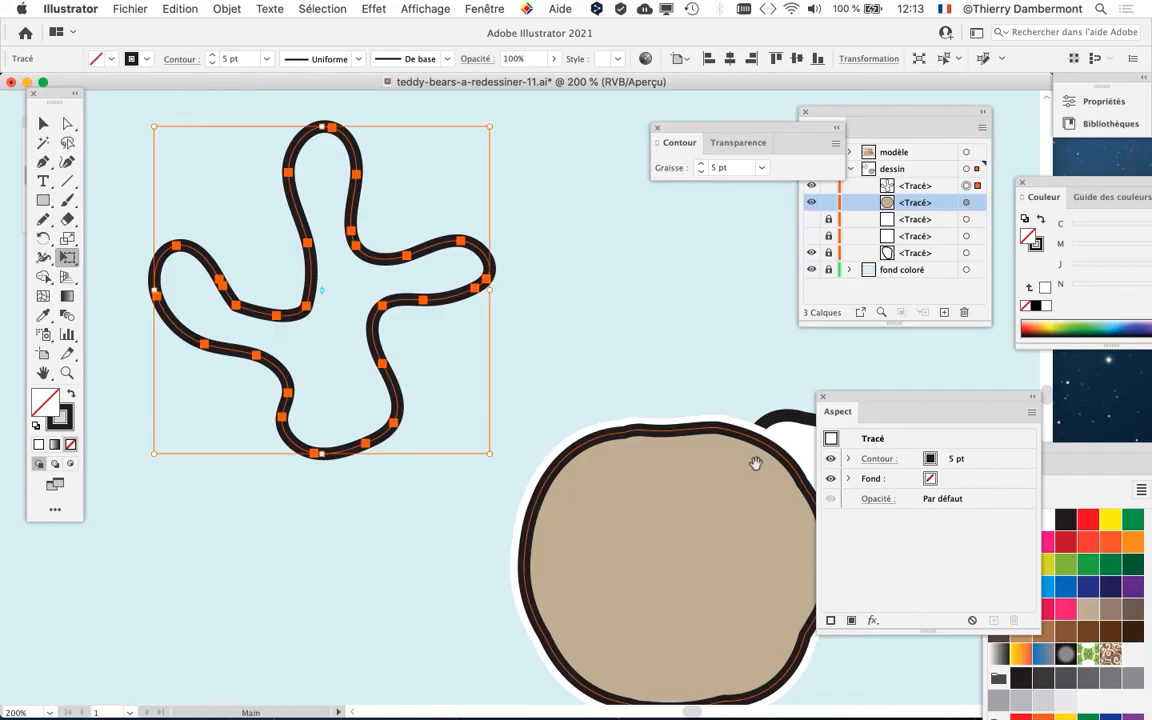
pyautogui.moveTo(754, 463)
pyautogui.mouseDown()
pyautogui.moveTo(629, 329)
pyautogui.moveTo(760, 465)
pyautogui.mouseUp()
pyautogui.moveTo(625, 304); pyautogui.dragTo(562, 283)
# - Select the brown head shape with the Selection tool
pyautogui.click(43, 122)
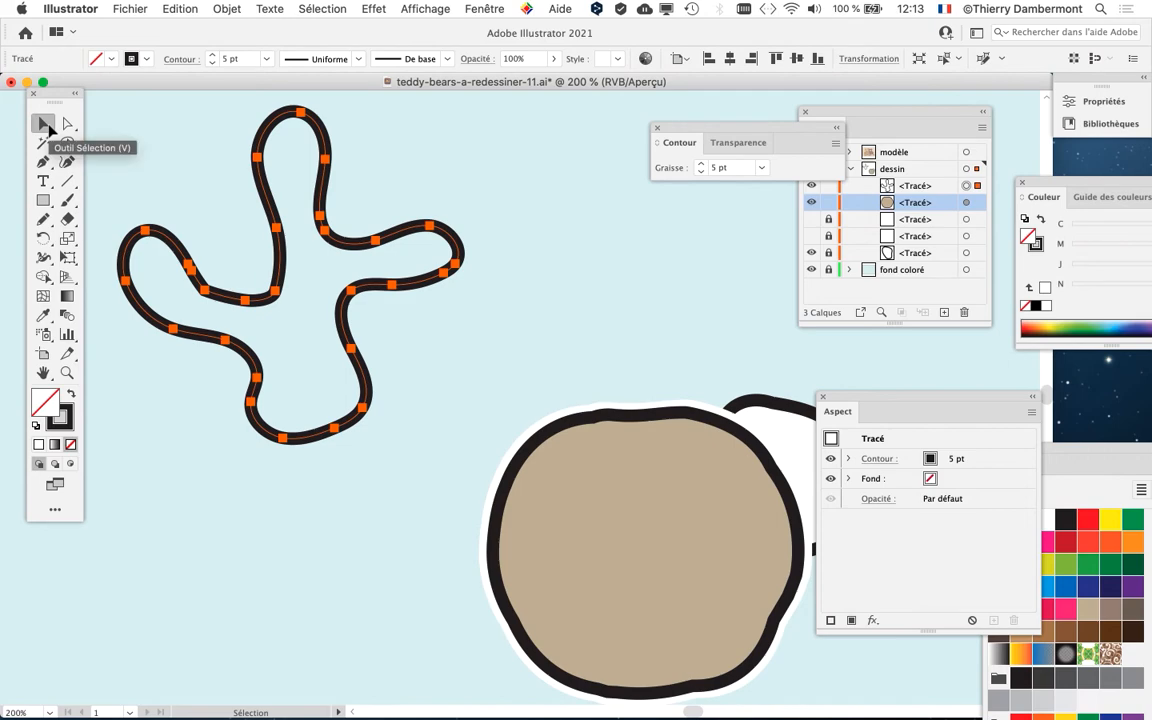
pyautogui.click(66, 124)
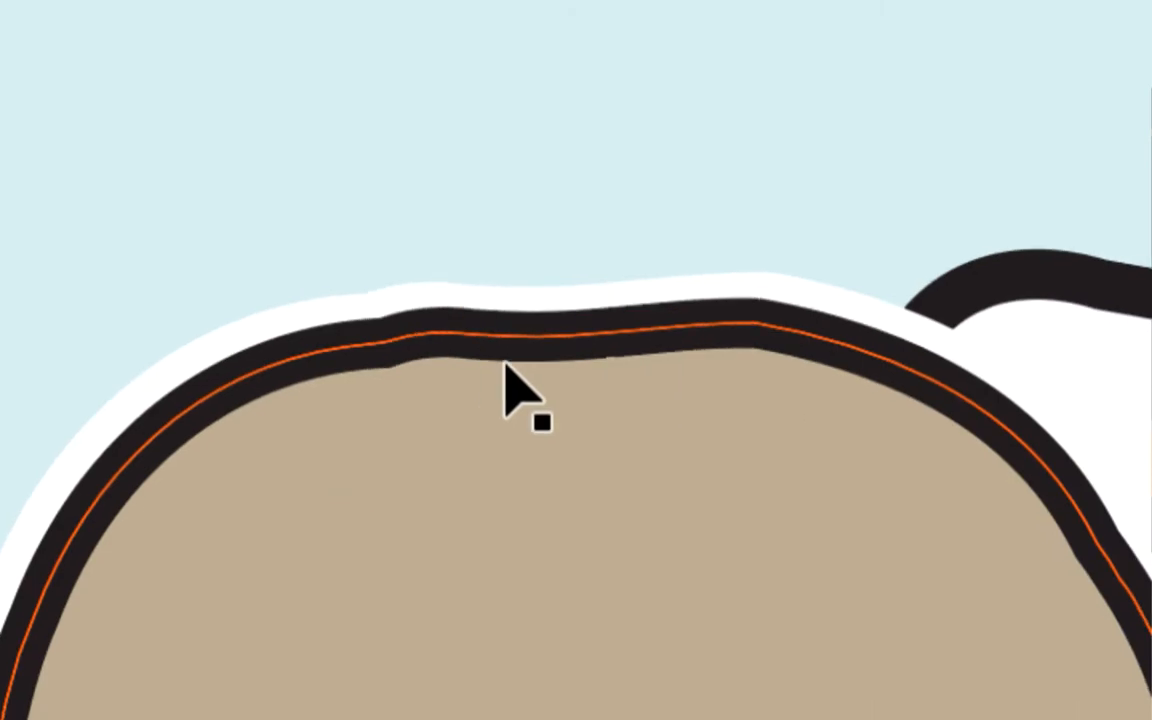
pyautogui.click(503, 360)
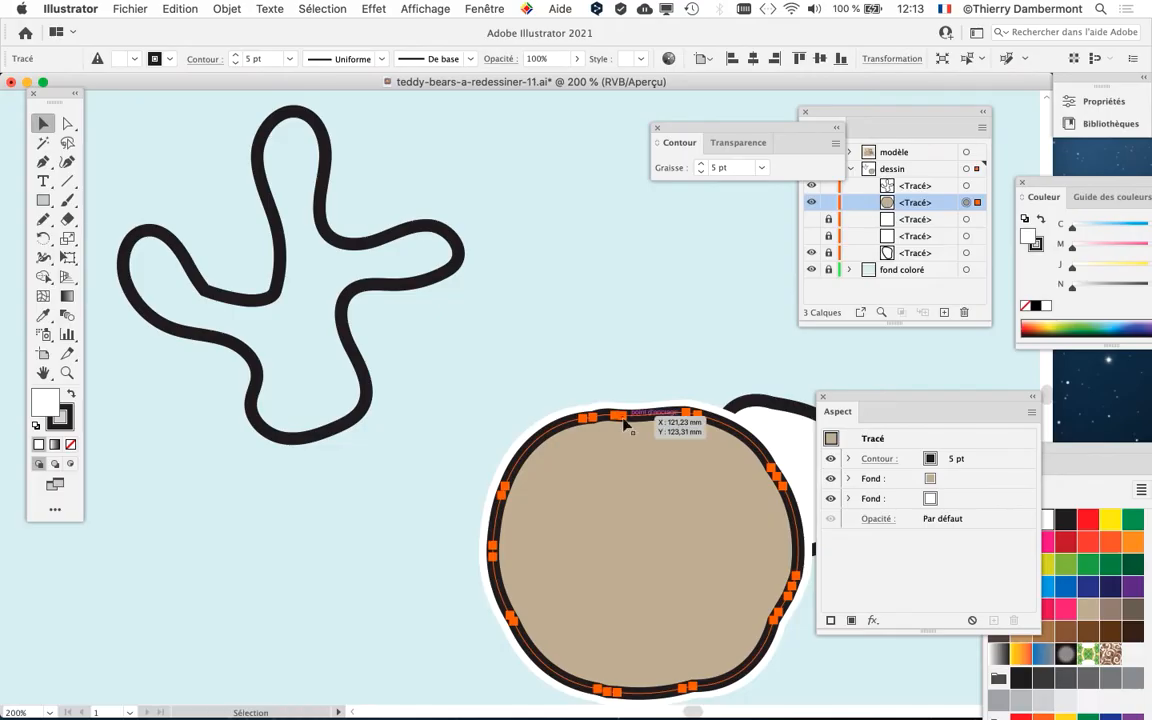
pyautogui.moveTo(500, 356); pyautogui.dragTo(342, 138)
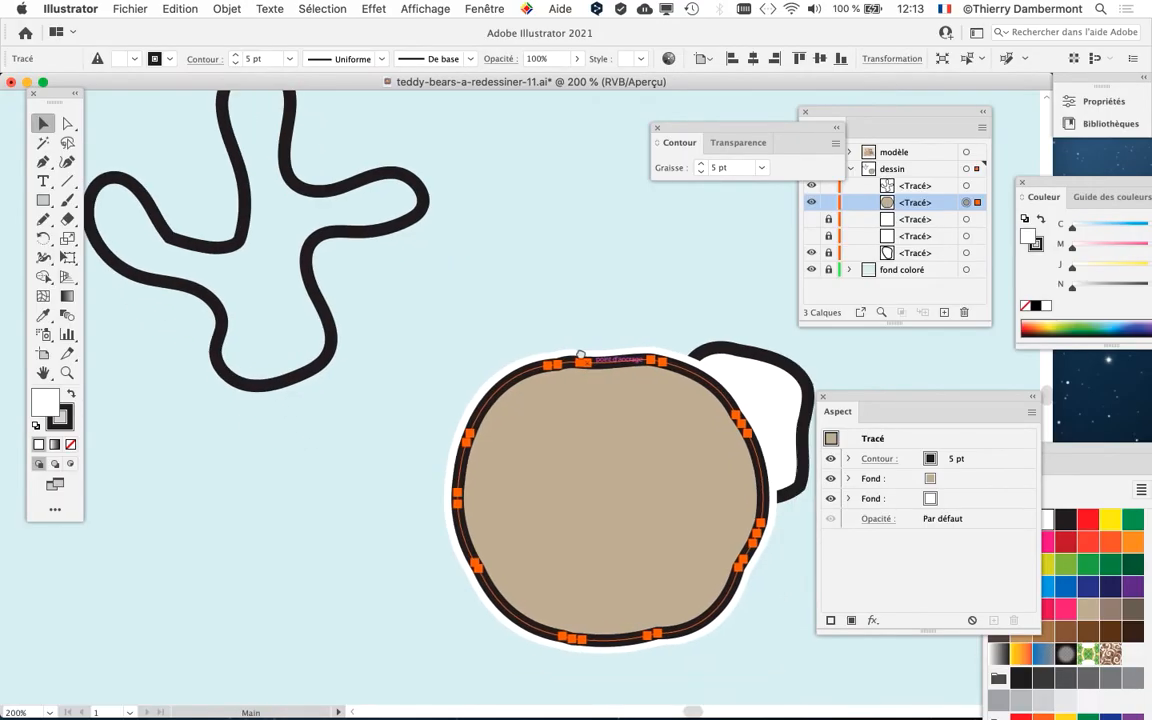
pyautogui.moveTo(581, 355); pyautogui.dragTo(553, 304)
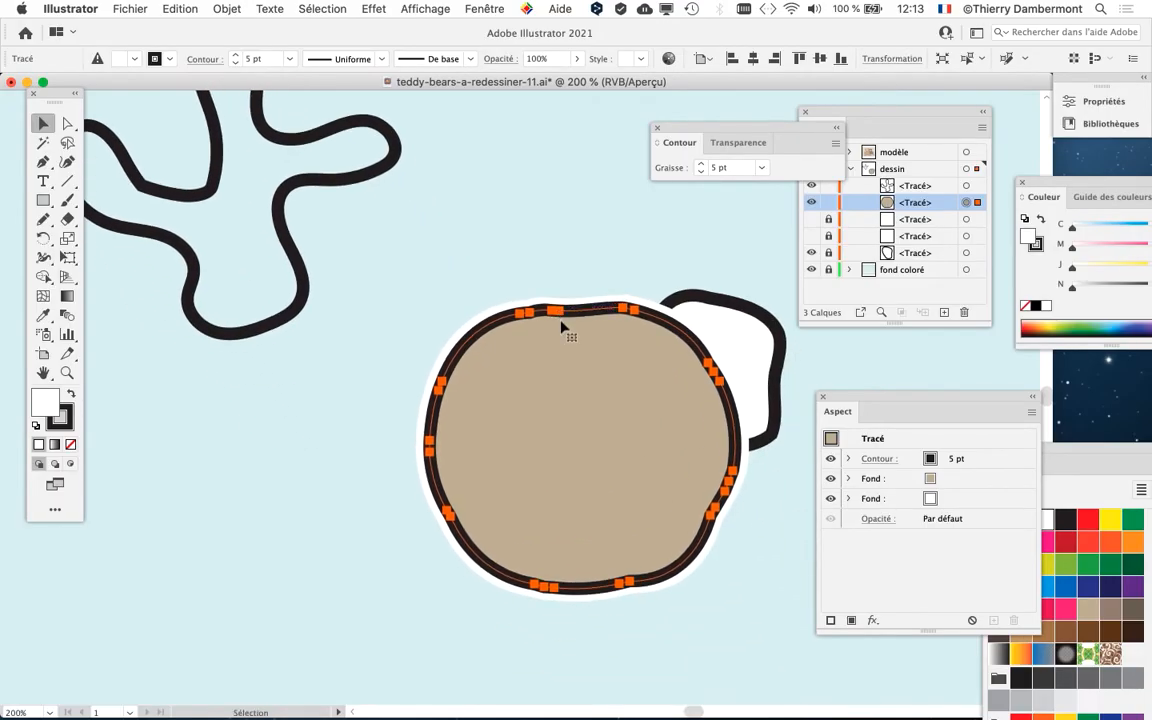
# - Show the Styles graphiques panel and place it beside the head, moving the Contour panel to the empty area below
pyautogui.click(500, 8)
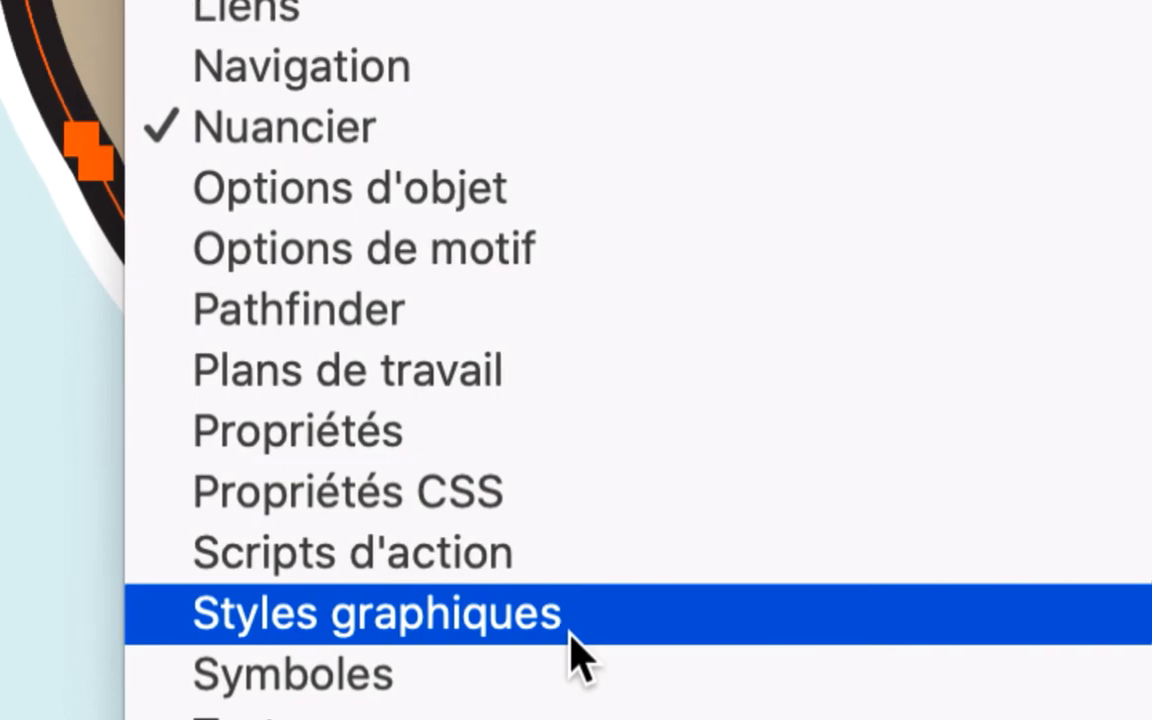
pyautogui.click(573, 625)
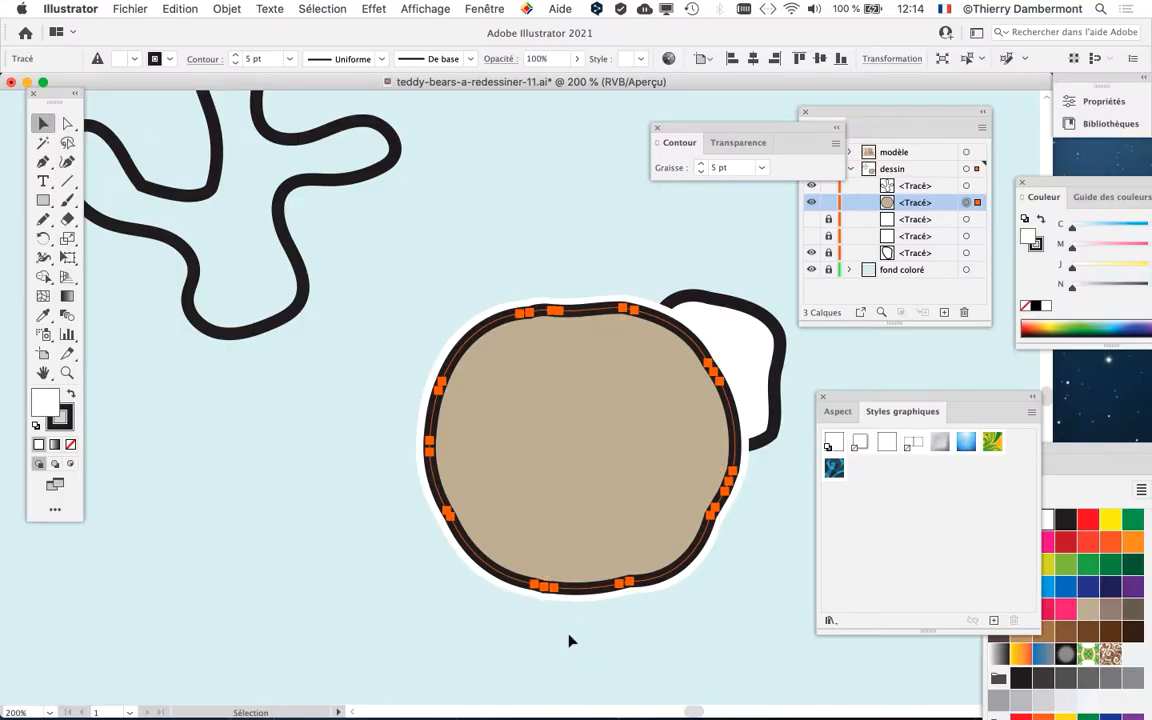
pyautogui.moveTo(688, 128); pyautogui.dragTo(166, 606)
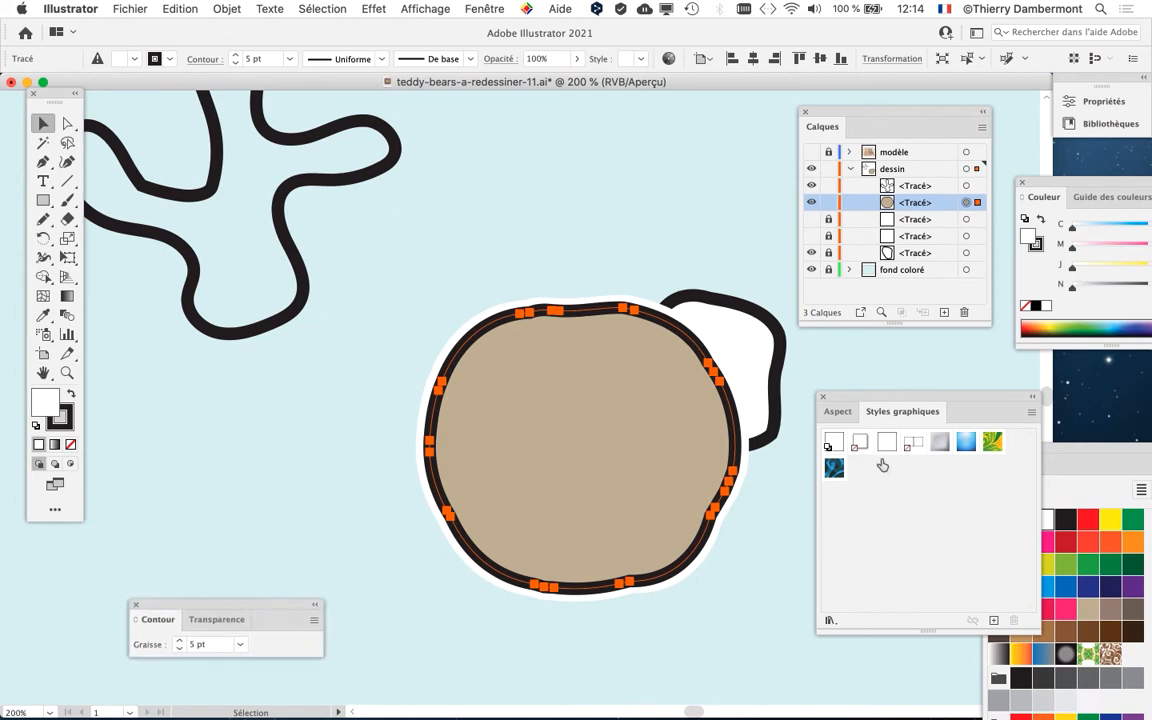
pyautogui.moveTo(895, 397); pyautogui.dragTo(258, 273)
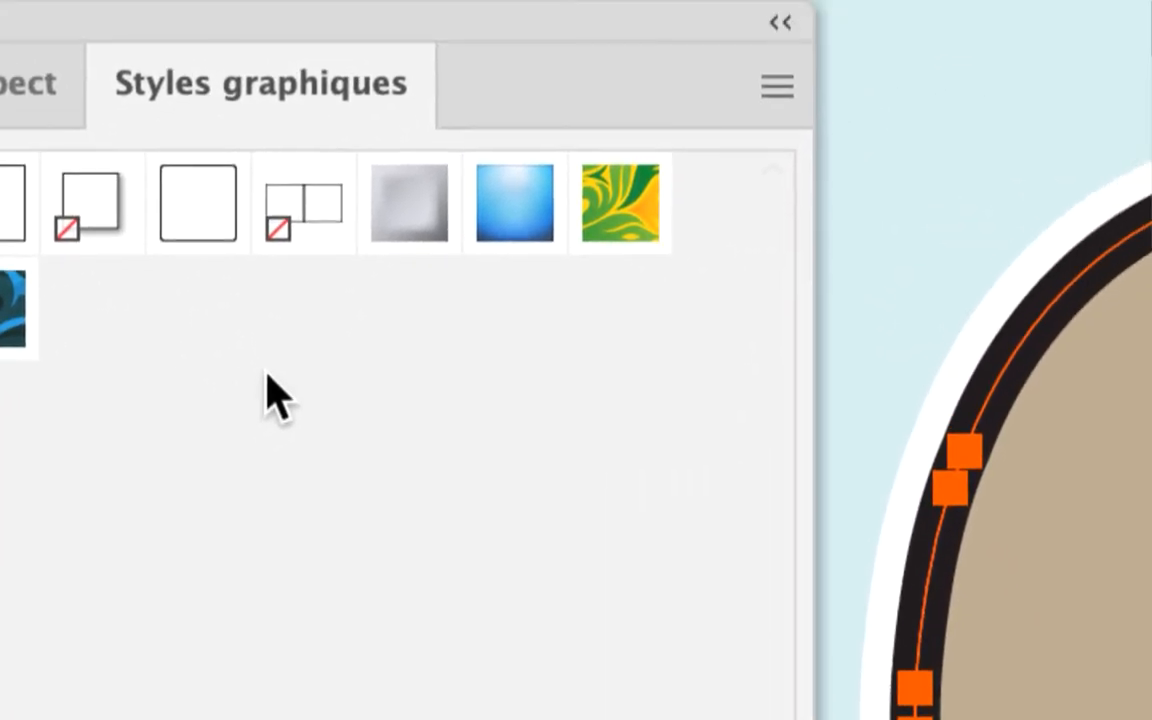
# - Try the grey bevelled and the green-and-yellow floral graphic styles on the head, and undo both
pyautogui.click(485, 185)
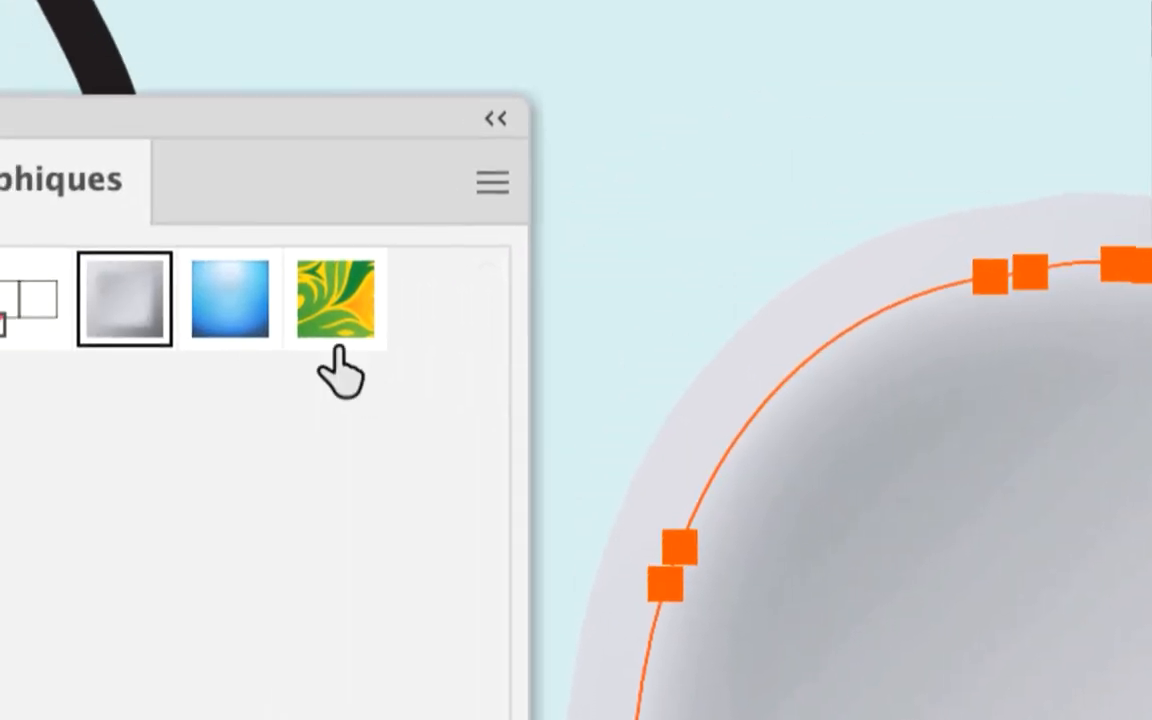
pyautogui.click(110, 172)
pyautogui.press('a')
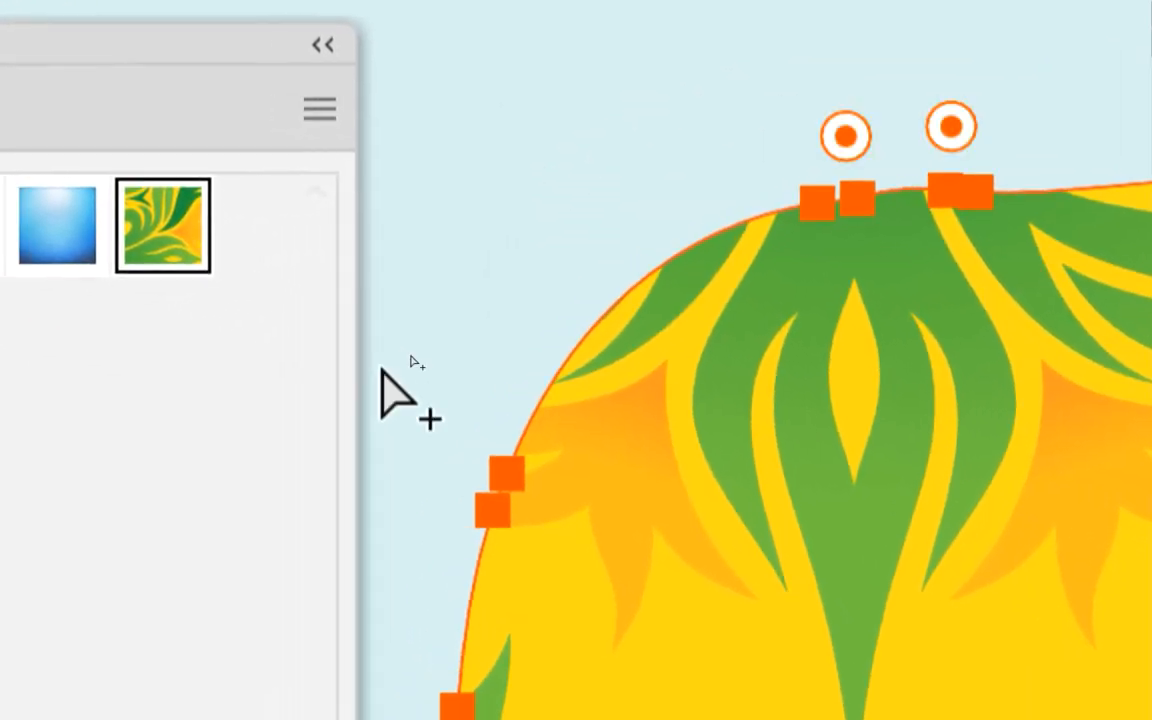
pyautogui.press('super+z')
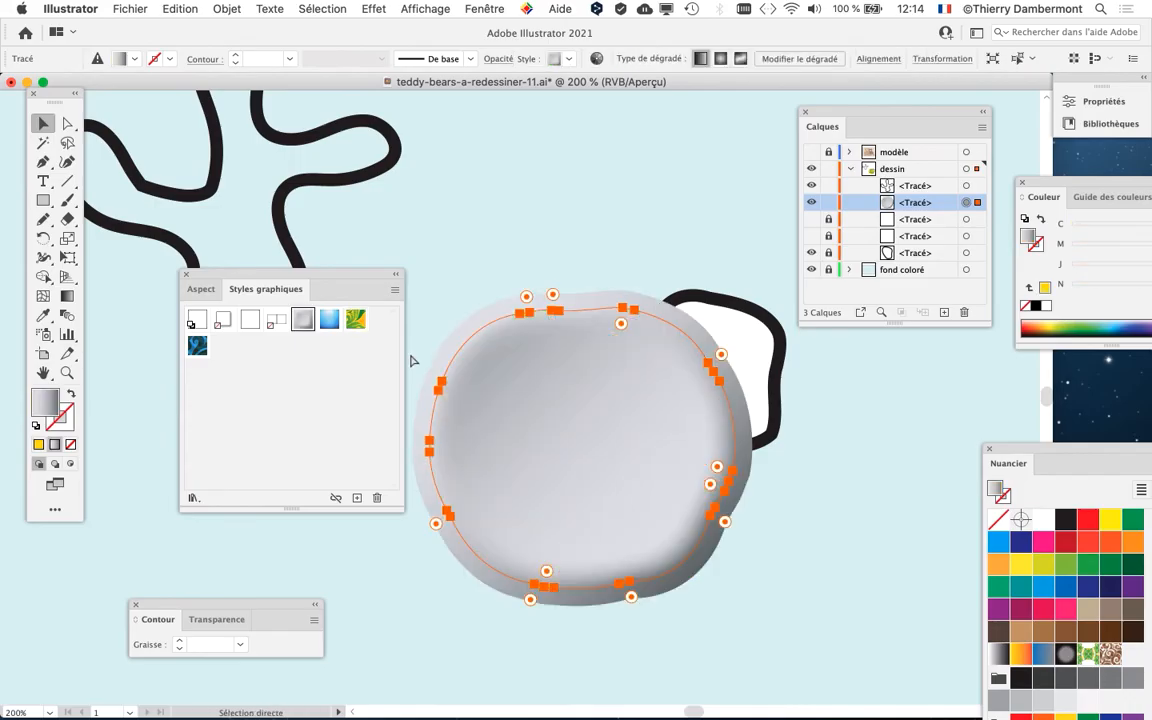
pyautogui.press('super+z')
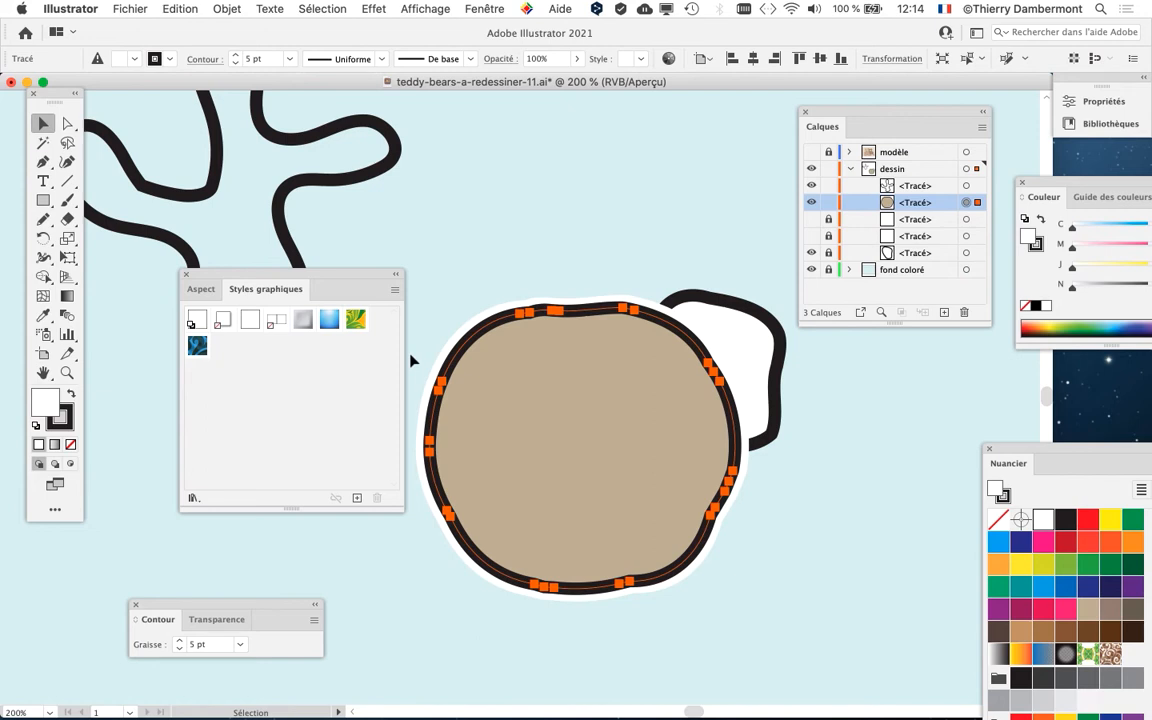
# - Move the Styles graphiques panel down beside the head so that the whole lower part of the branched outline is uncovered
pyautogui.click(180, 9)
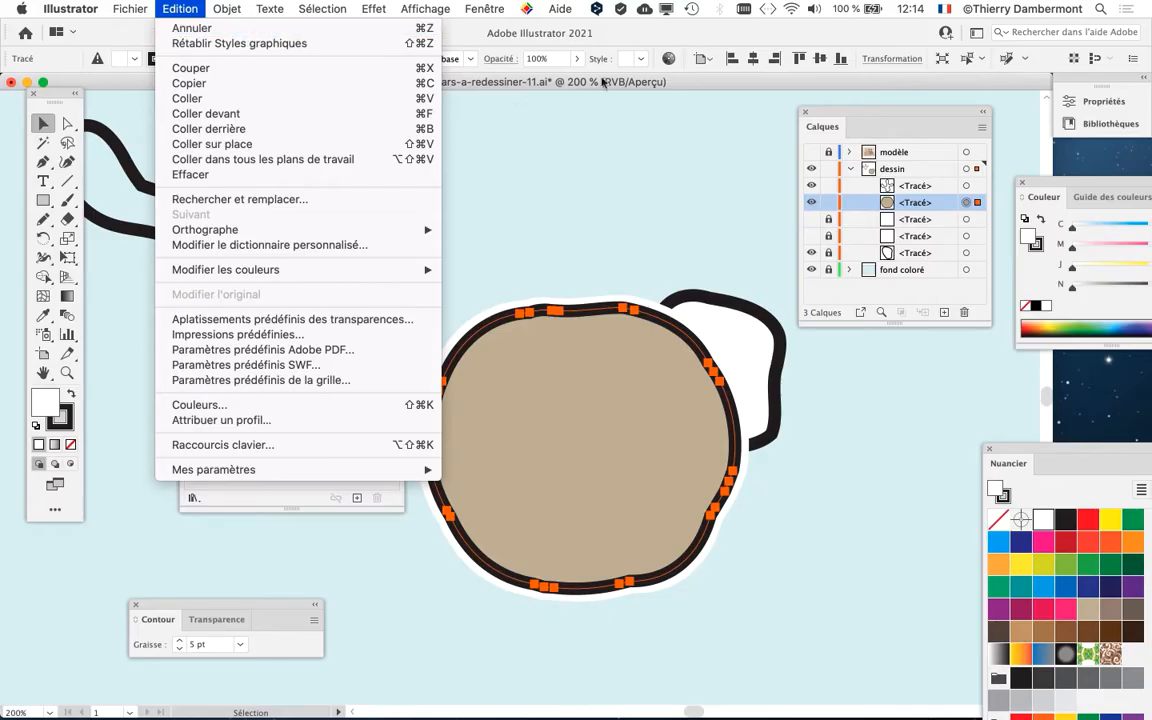
pyautogui.click(767, 163)
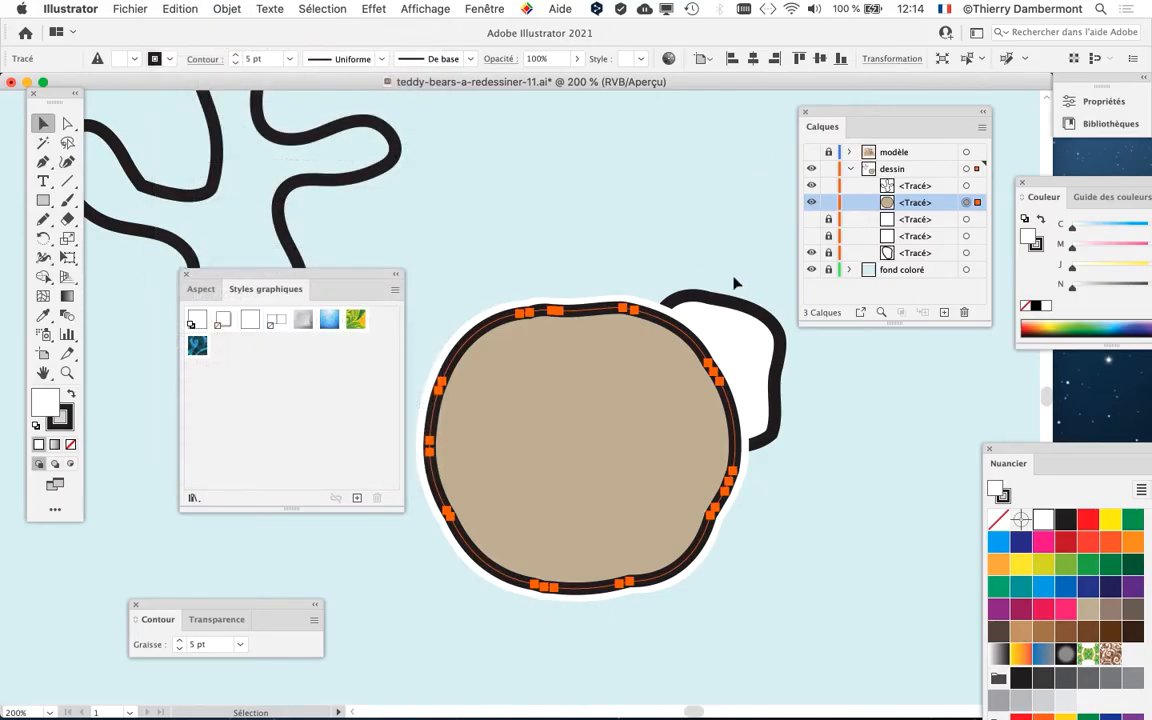
pyautogui.press('super+minus')
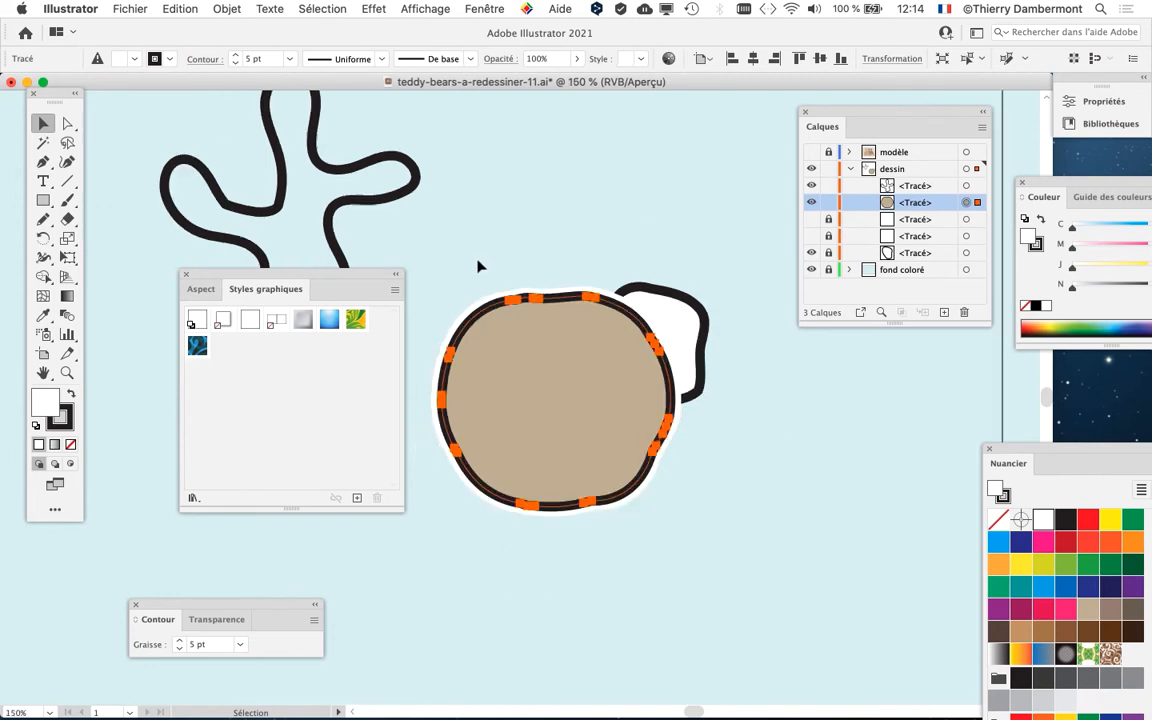
pyautogui.moveTo(352, 276); pyautogui.dragTo(270, 433)
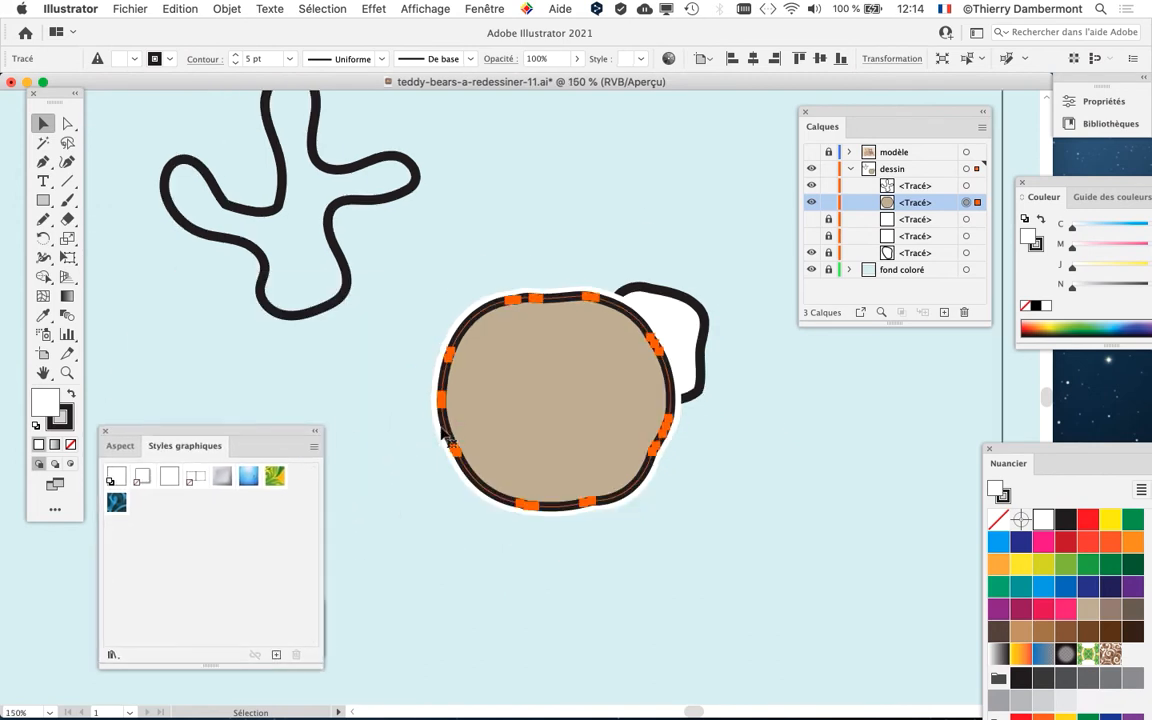
# - Step back through the recent edits to the small, unscaled branched outline and redo them up to the brown head's appearance
pyautogui.press('a')
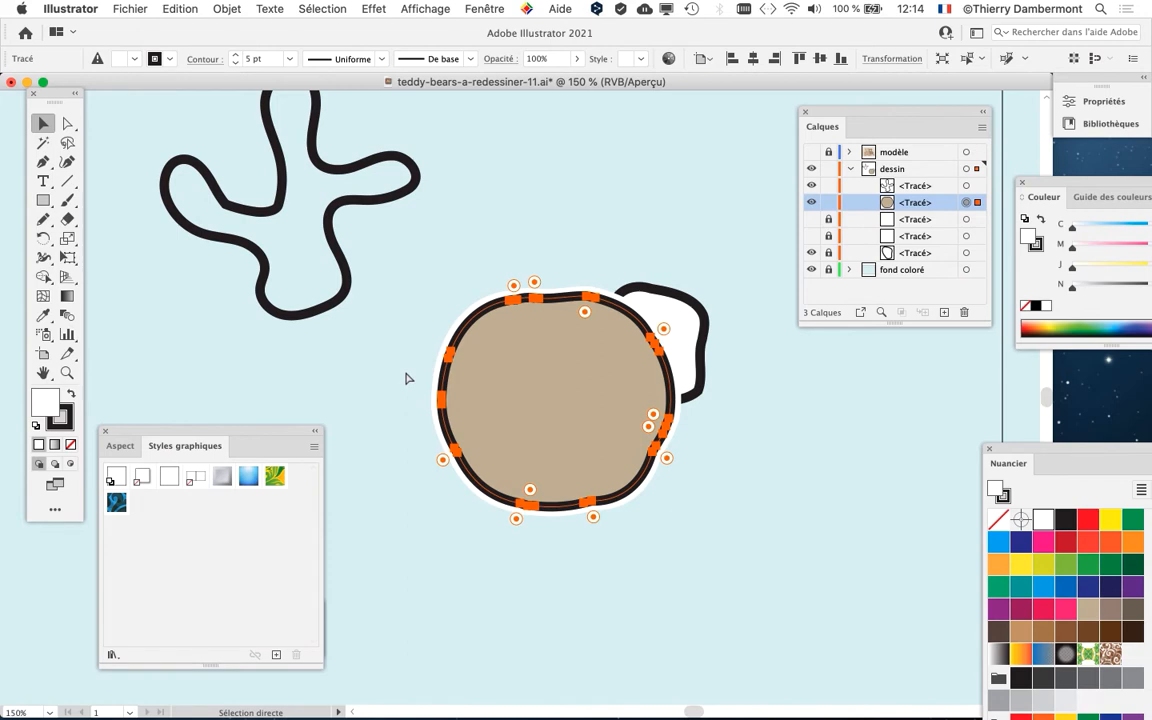
pyautogui.press('super+z')
pyautogui.press('super+z')
pyautogui.press('super+z')
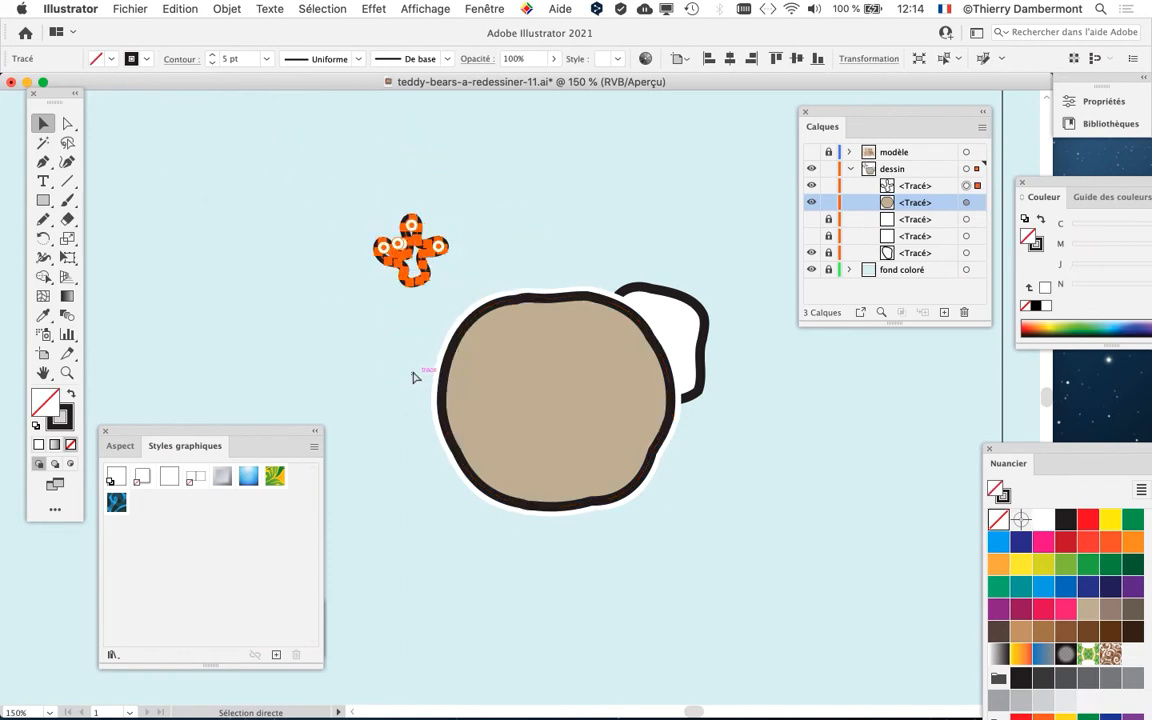
pyautogui.press('v')
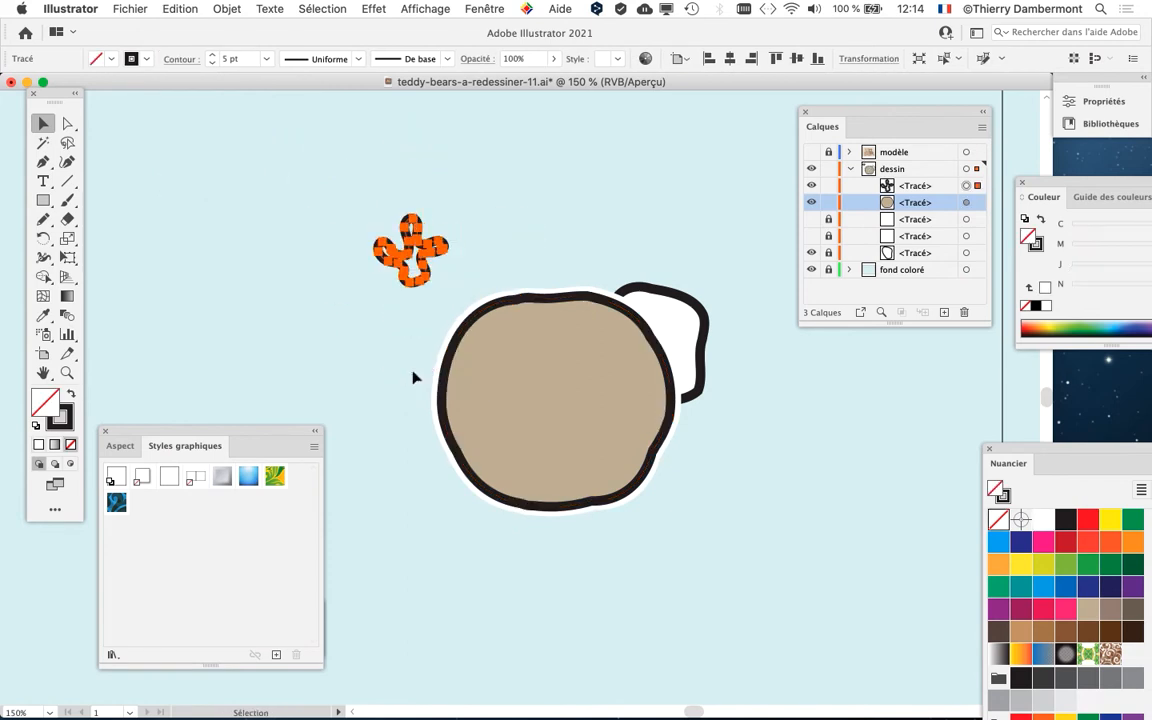
pyautogui.press('super')
pyautogui.press('super+z')
pyautogui.press('super+z')
pyautogui.press('super+z')
pyautogui.press('super+z')
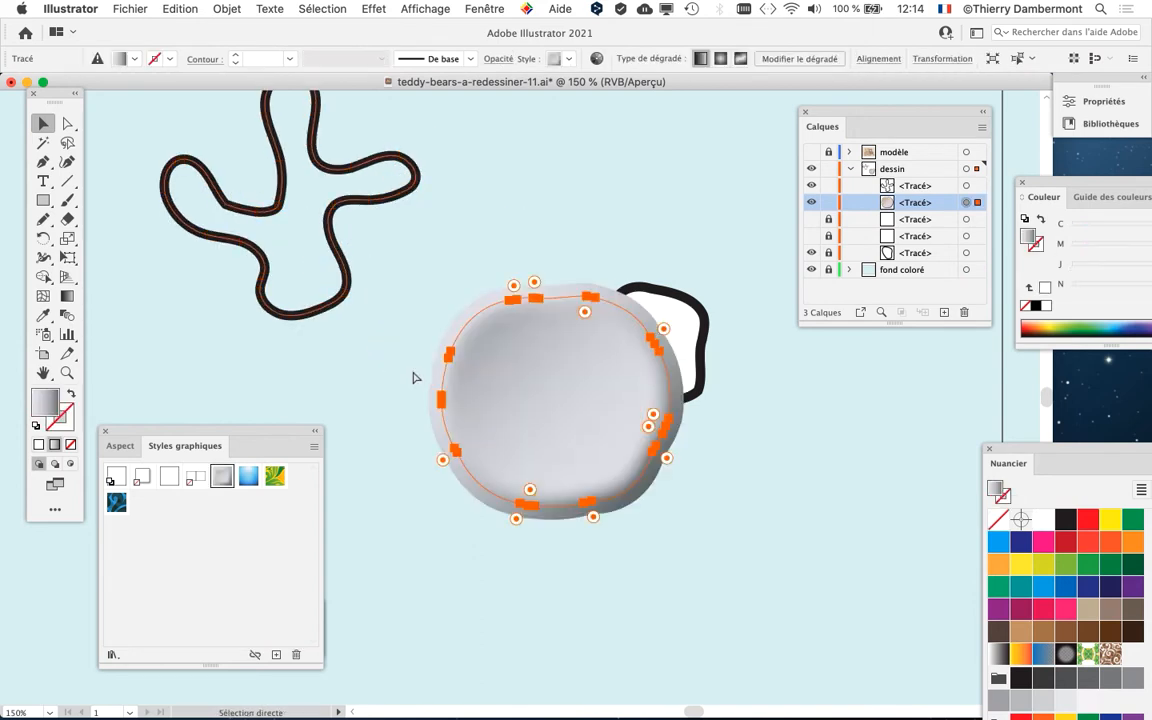
pyautogui.press('super+z')
# - Look up the undo and redo shortcuts, examine the modifier keys in the macOS keyboard viewer, and close the viewer
pyautogui.click(170, 9)
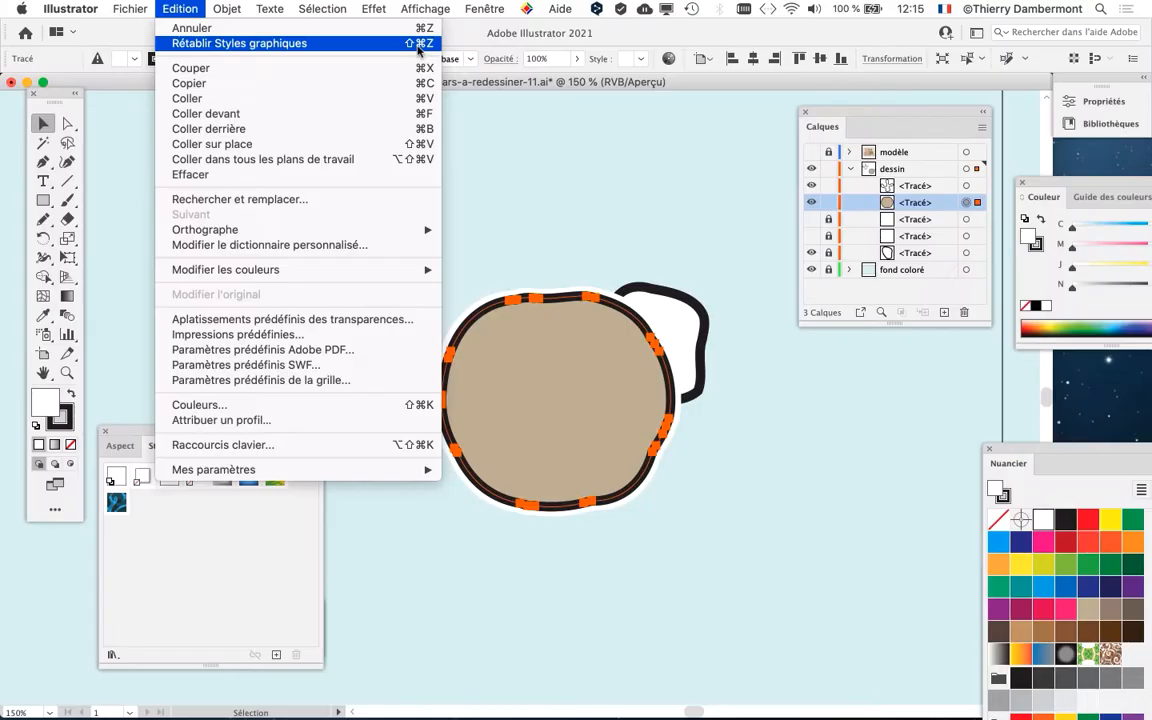
pyautogui.click(750, 29)
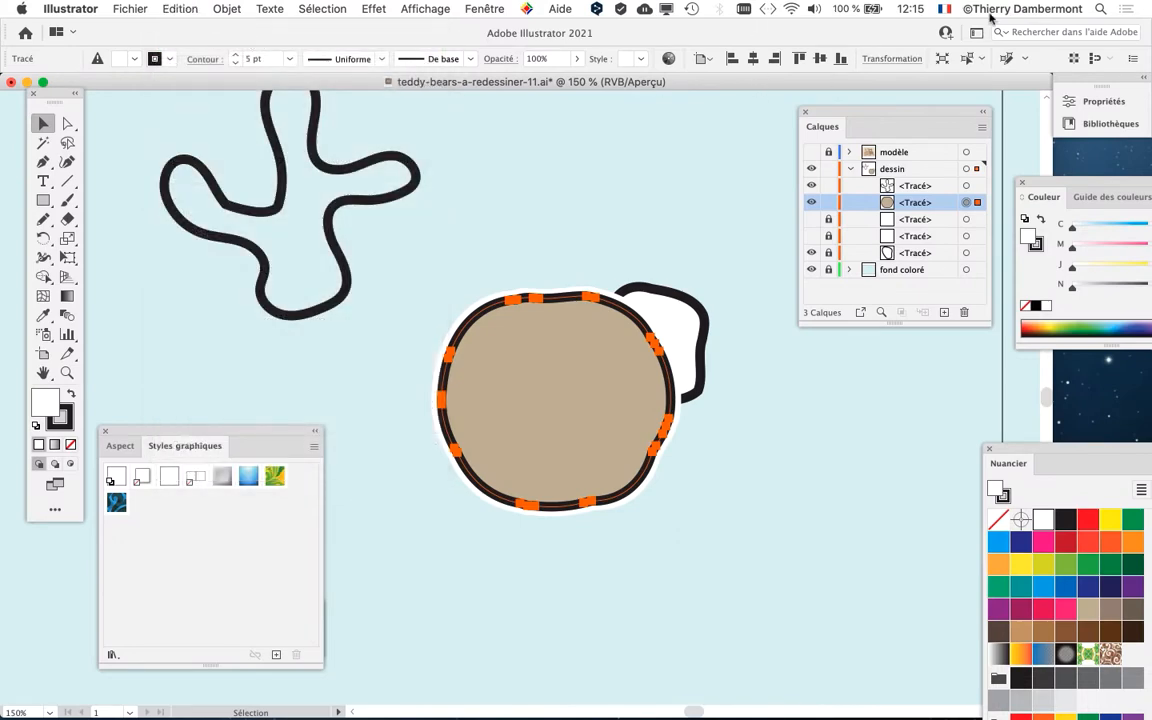
pyautogui.click(947, 8)
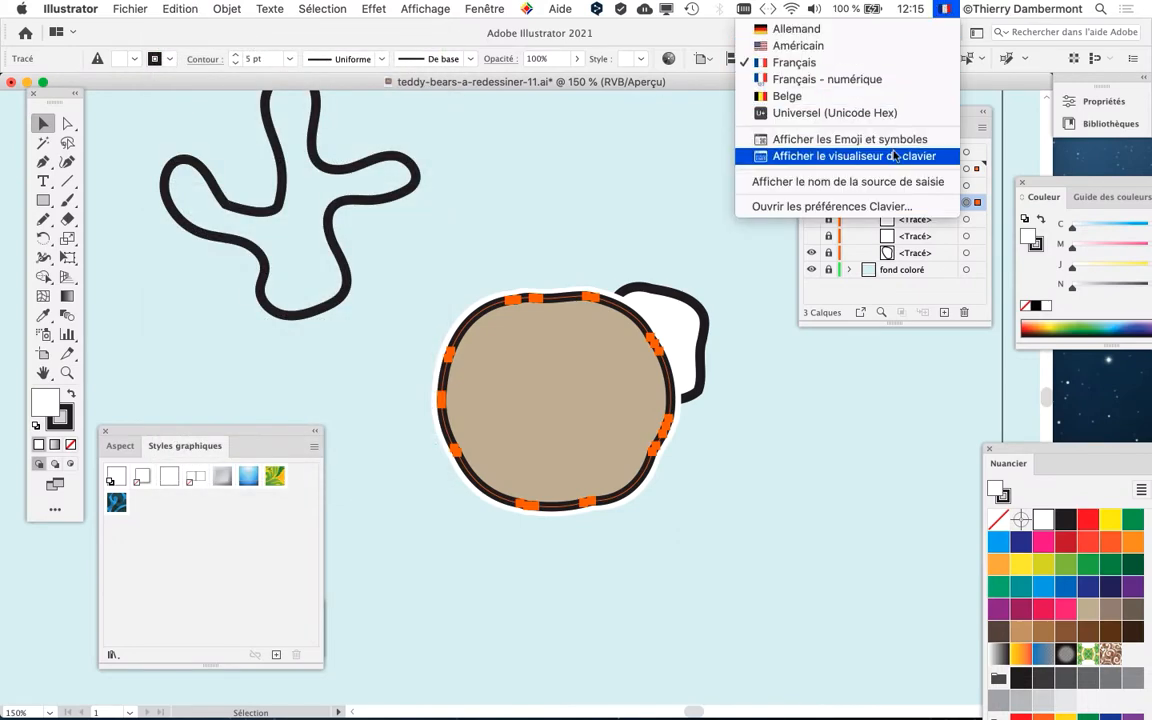
pyautogui.click(690, 283)
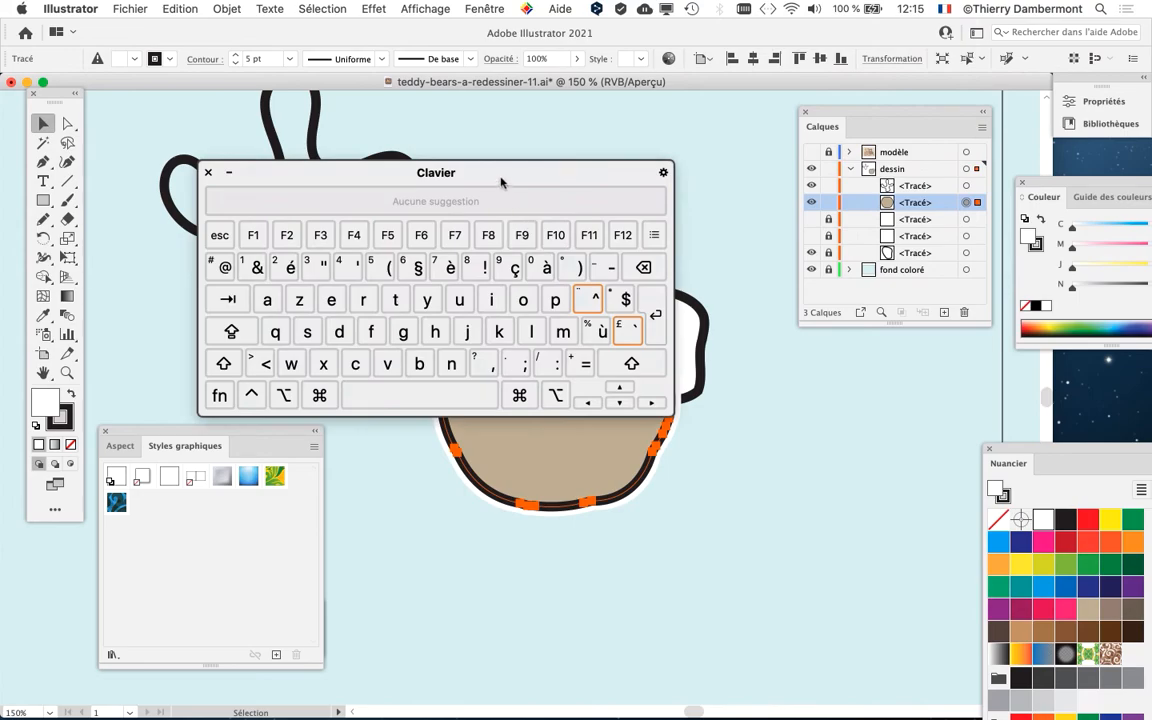
pyautogui.press('super+alt')
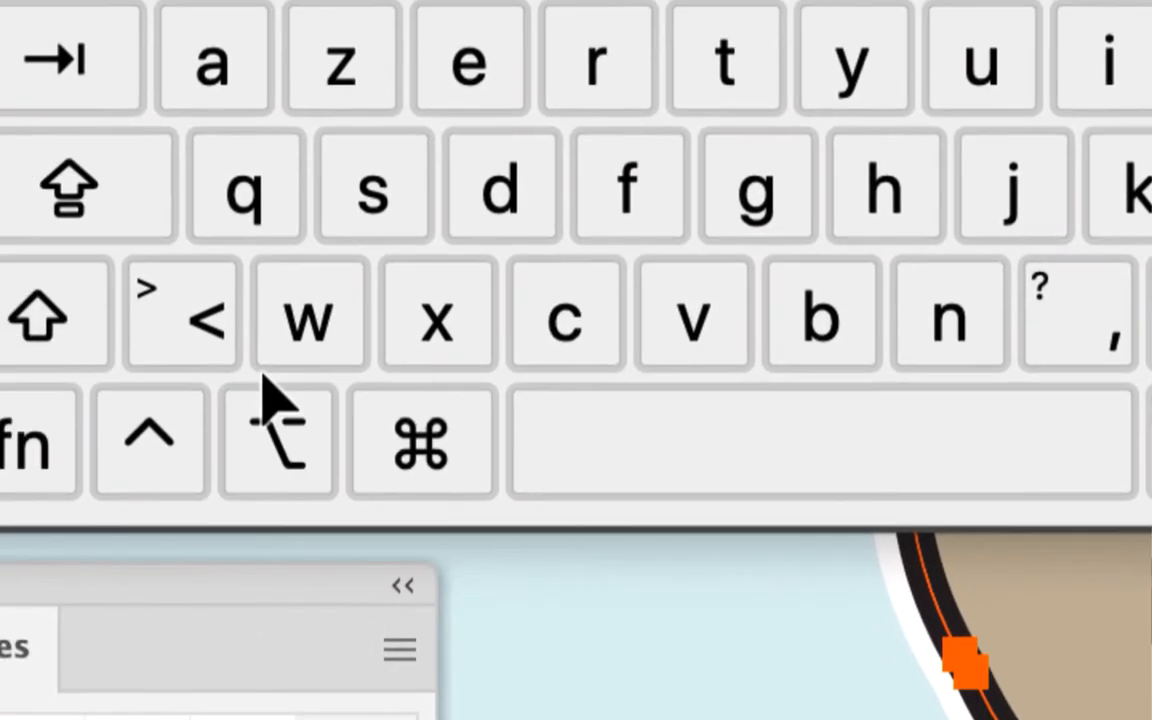
pyautogui.click(30, 320)
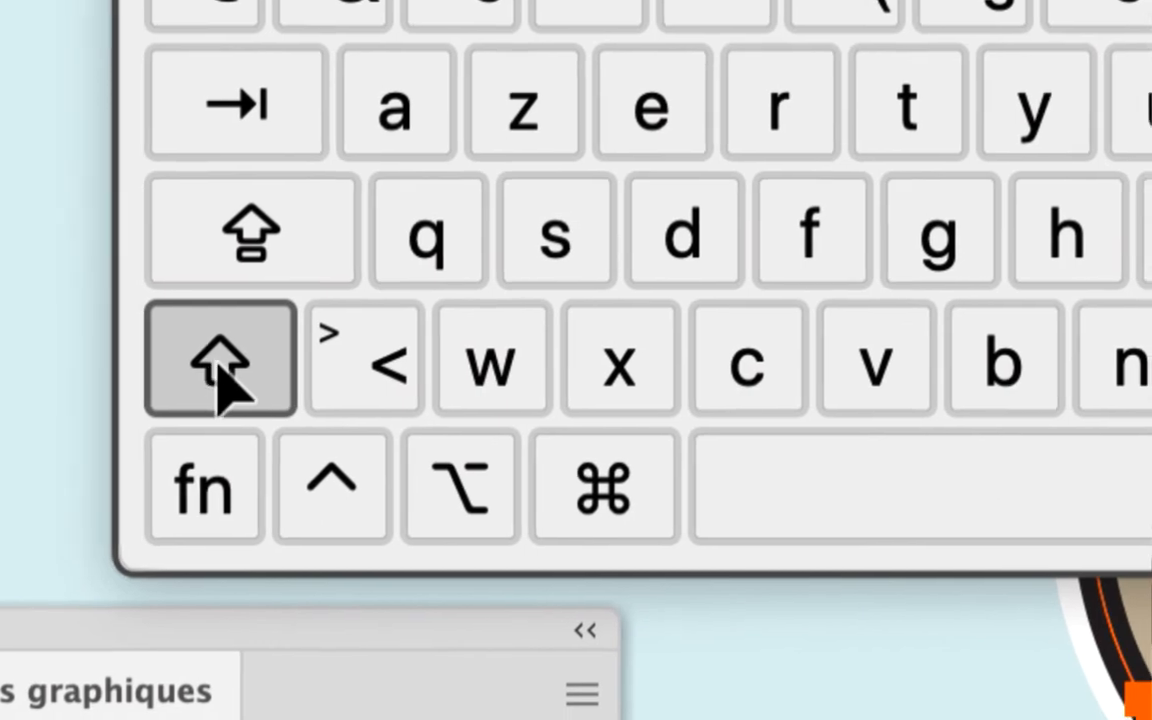
pyautogui.click(385, 447)
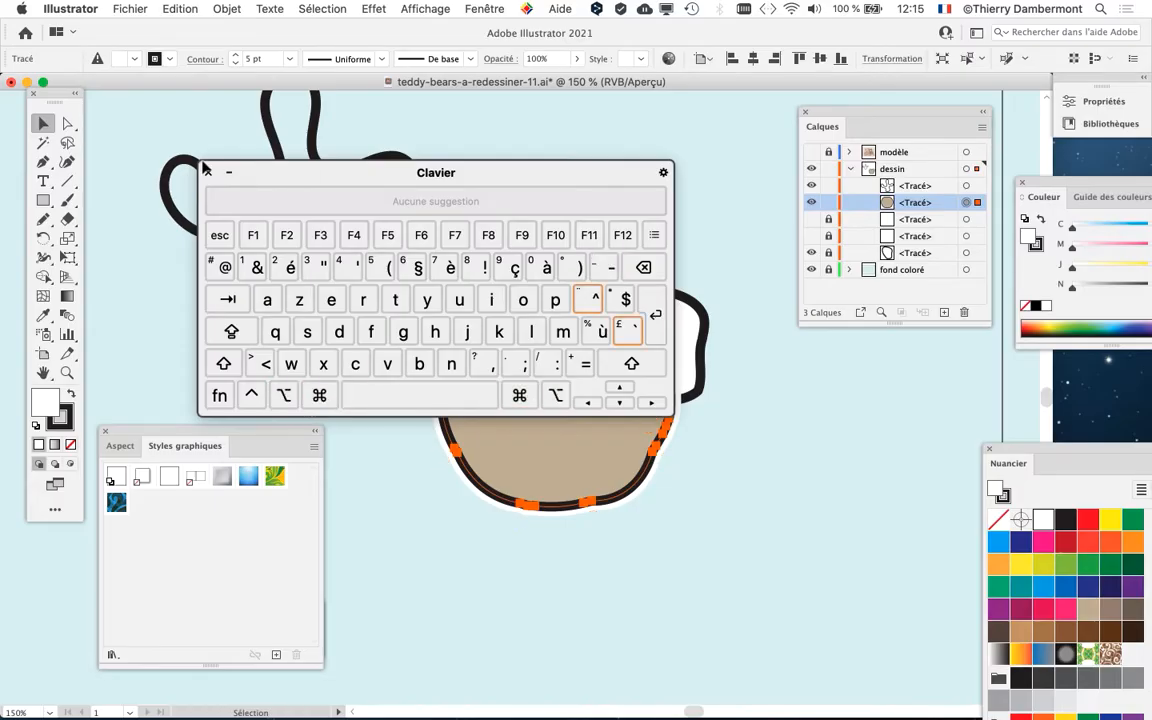
pyautogui.click(205, 170)
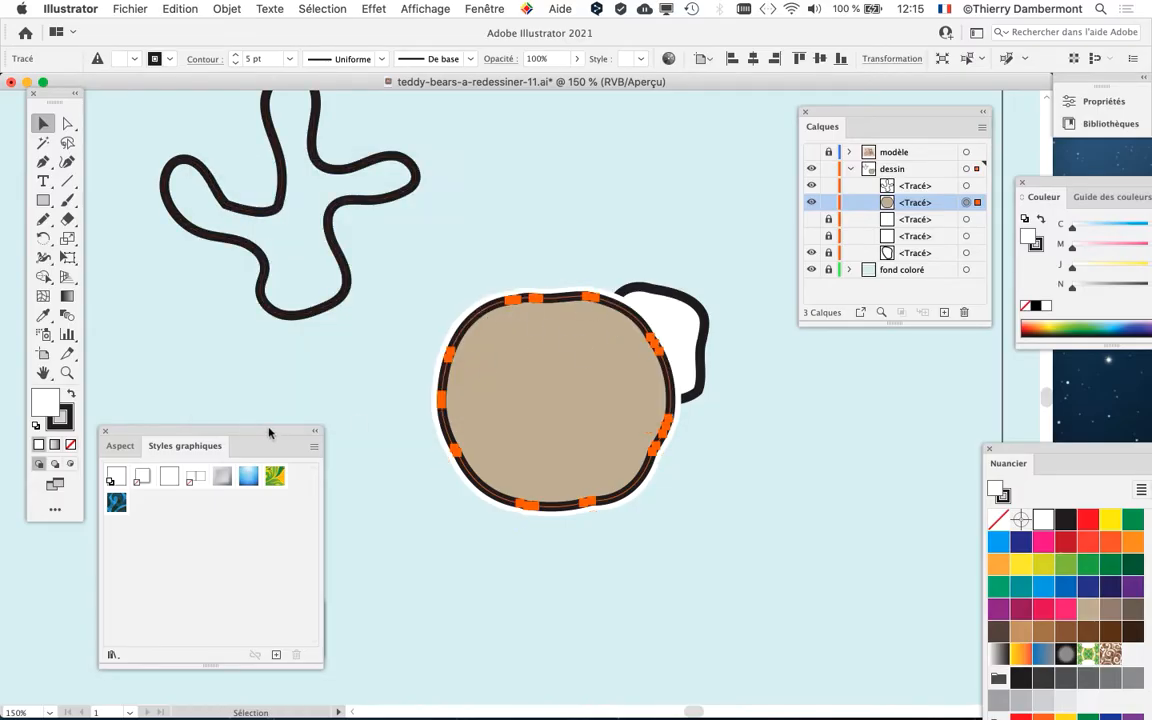
# - Place the Styles graphiques panel beside the head, clear the Contour panel away, and save the head's appearance as a new graphic style
pyautogui.moveTo(268, 432); pyautogui.dragTo(375, 348)
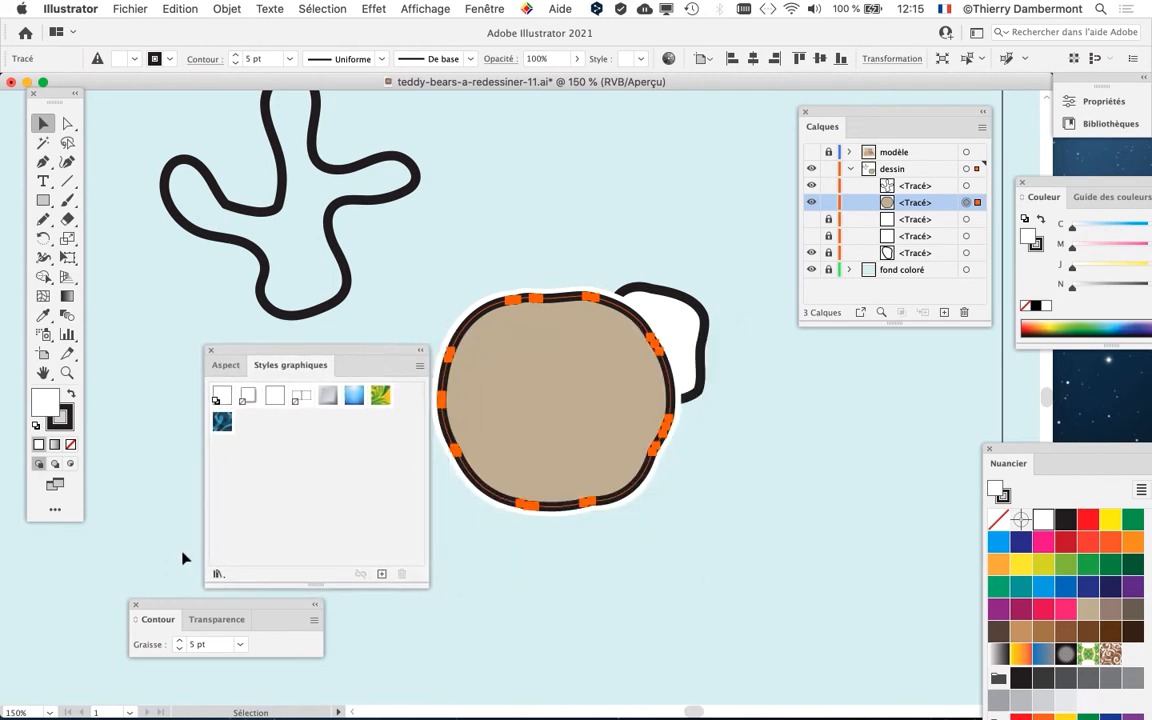
pyautogui.moveTo(163, 601); pyautogui.dragTo(703, 653)
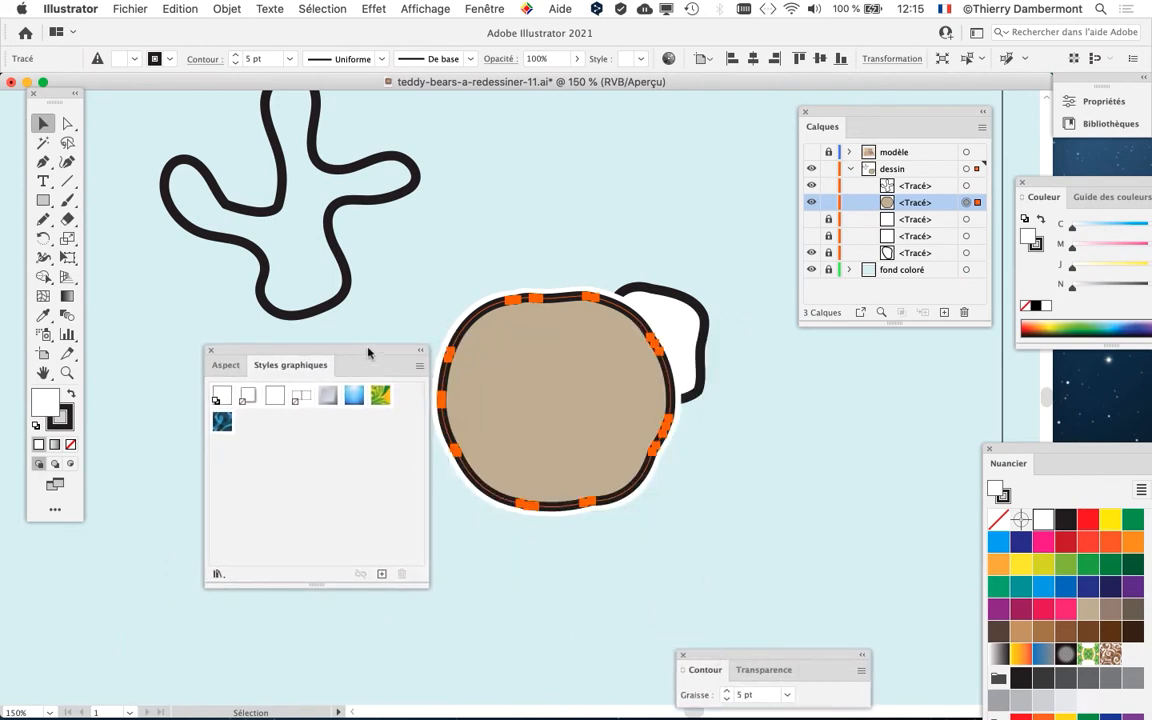
pyautogui.moveTo(368, 352); pyautogui.dragTo(335, 357)
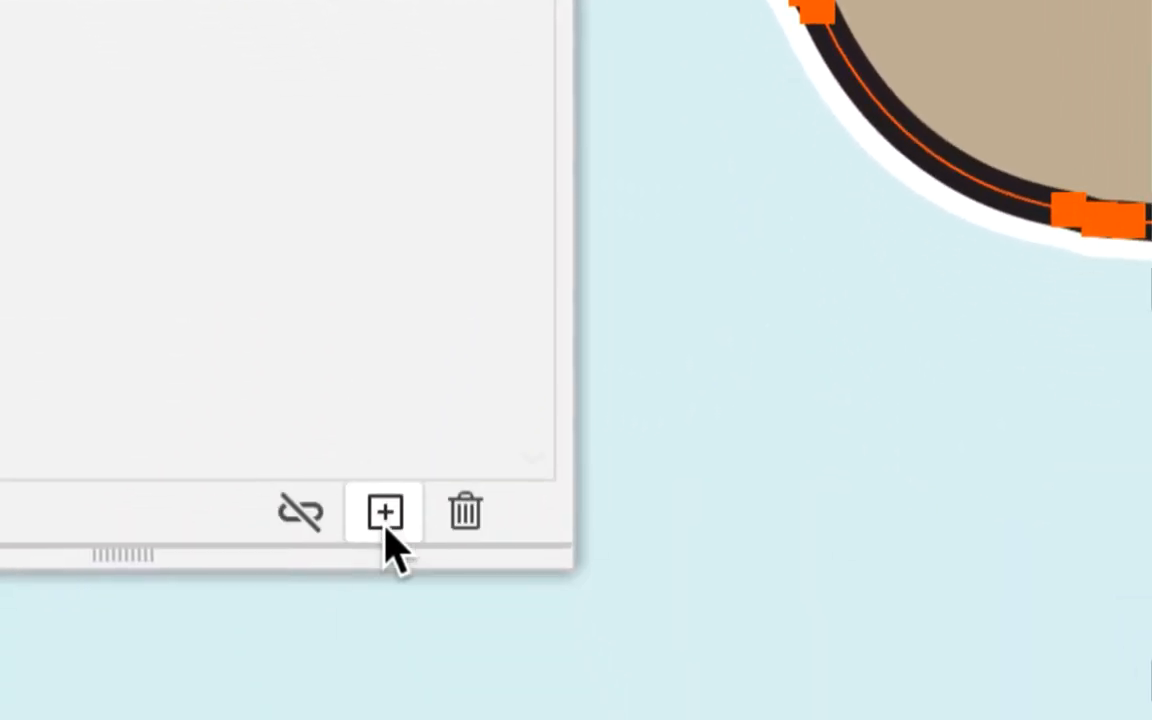
pyautogui.click(385, 512)
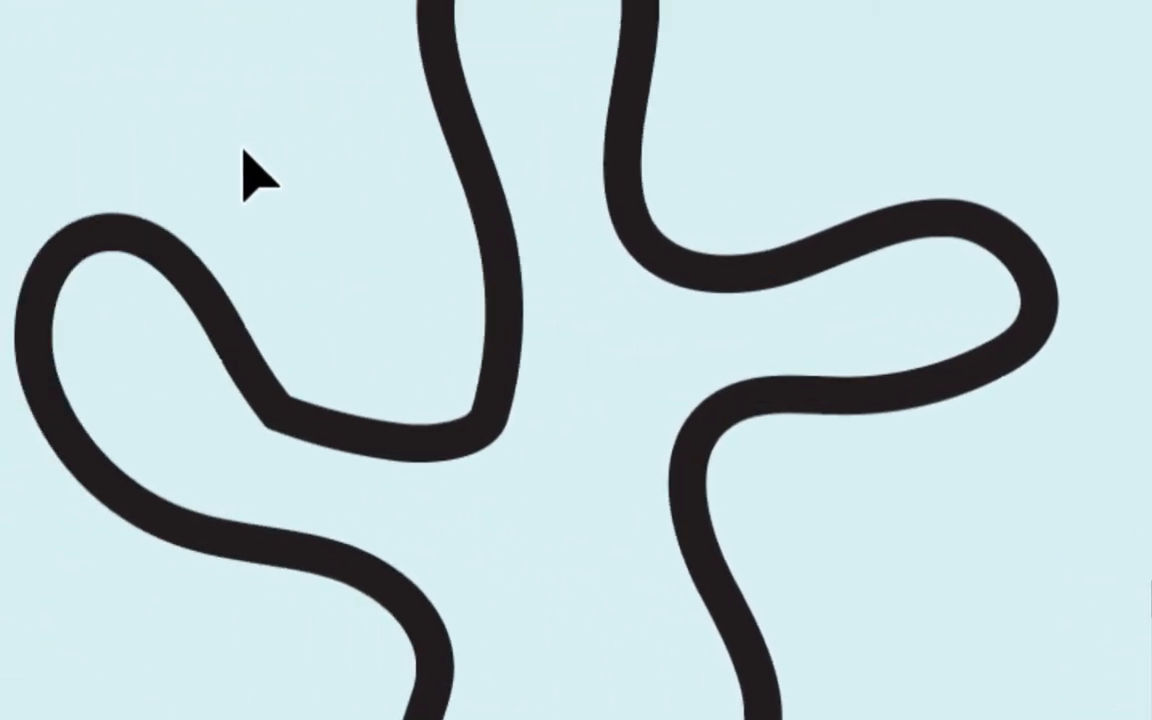
# - Select the branched Pencil outline and apply the new brown graphic style to it
pyautogui.click(116, 154)
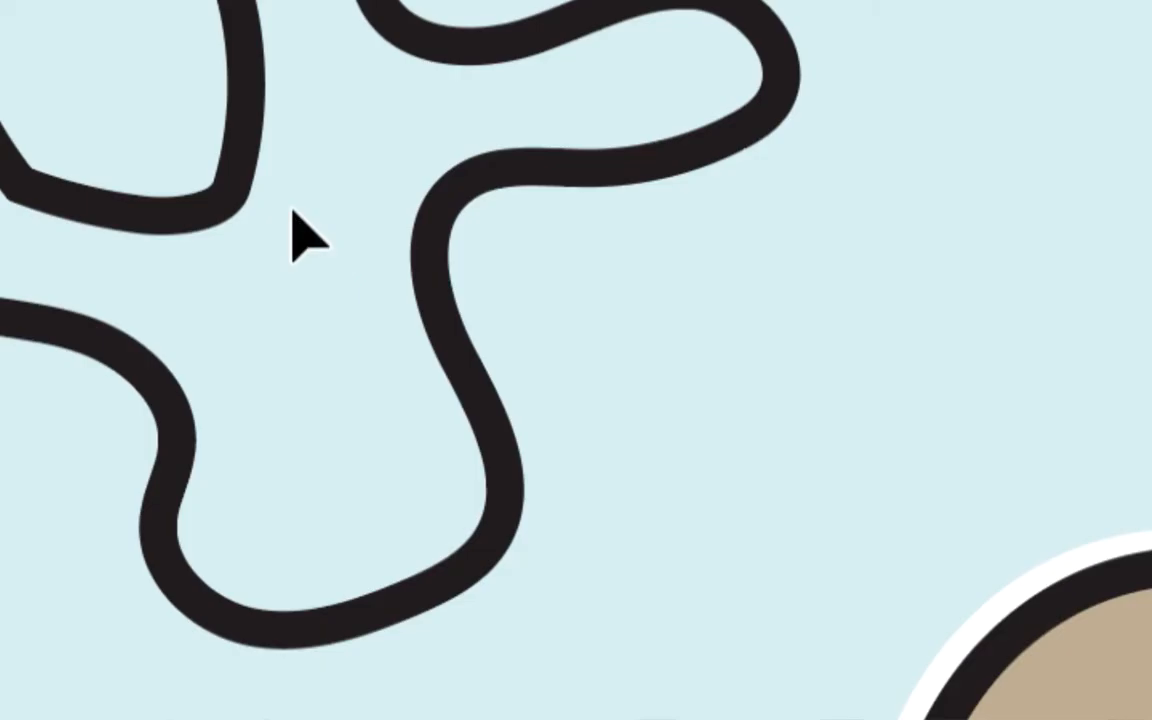
pyautogui.click(245, 150)
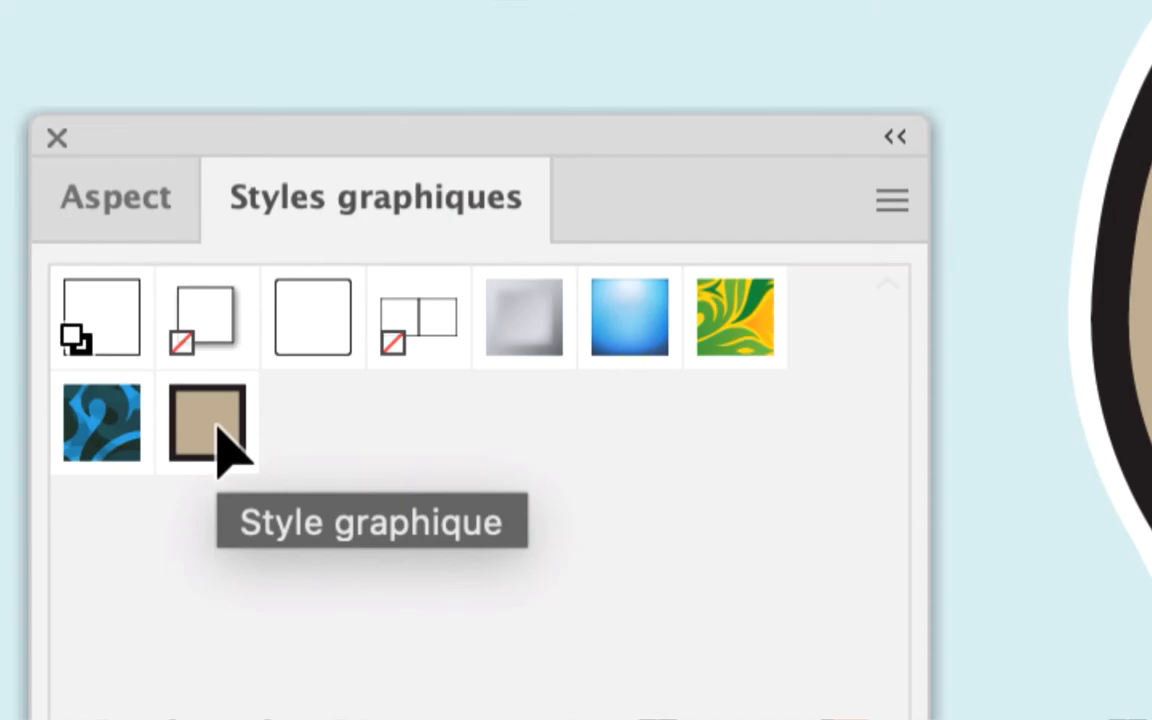
pyautogui.click(219, 430)
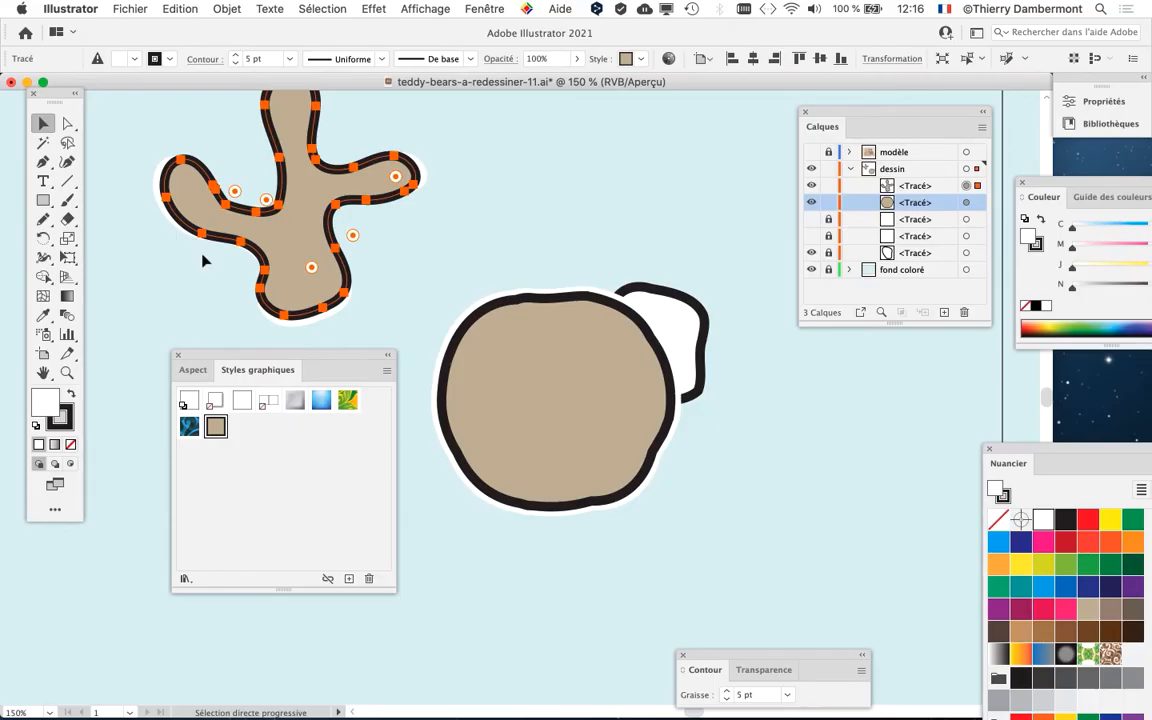
# - Move the Styles graphiques and Calques panels away from the head to free the drawing area
pyautogui.moveTo(255, 357); pyautogui.dragTo(168, 480)
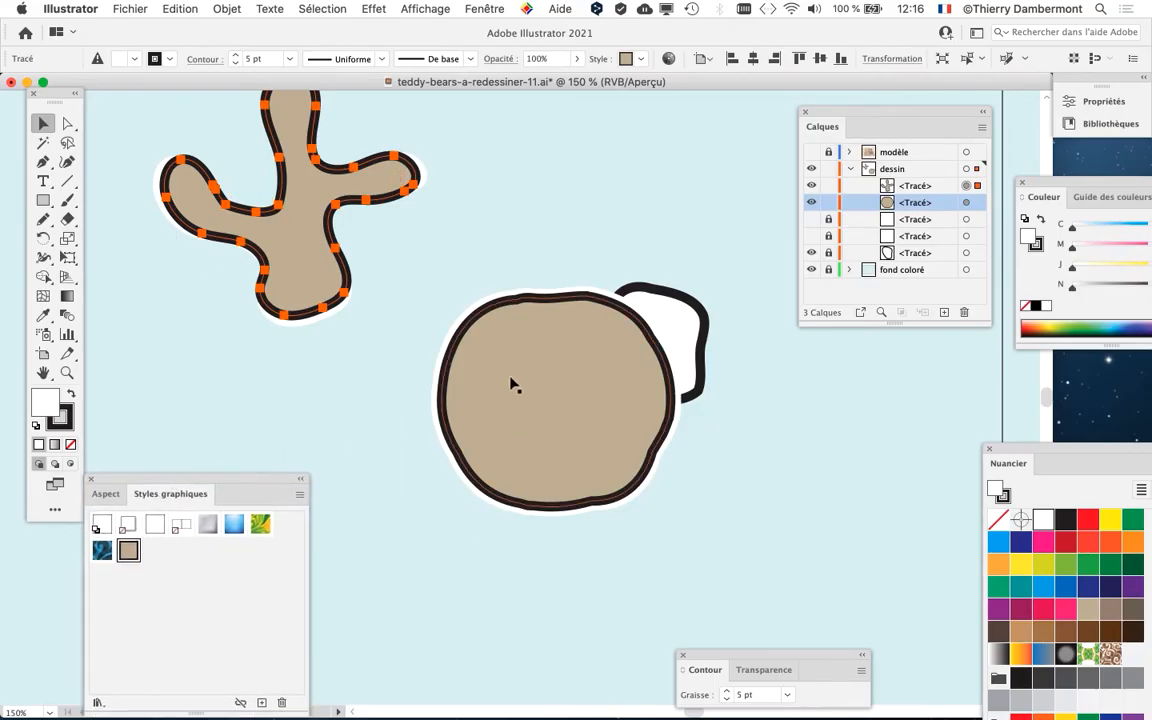
pyautogui.scroll(4, 512, 385)
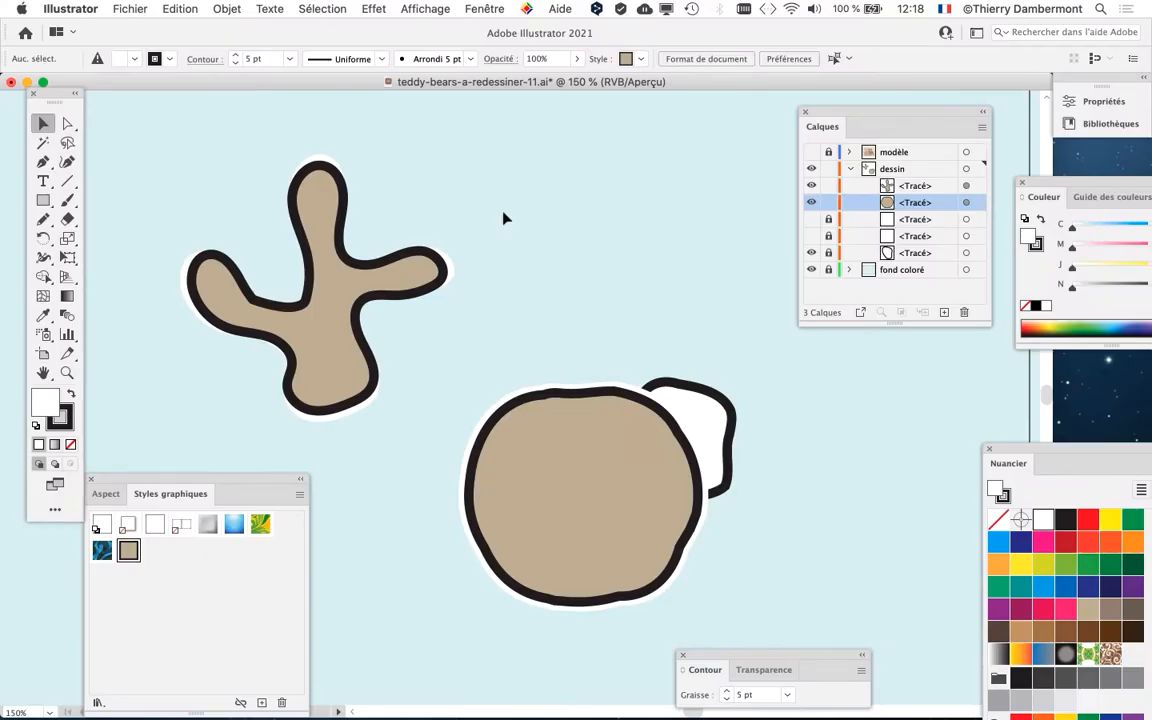
pyautogui.scroll(2, 640, 545)
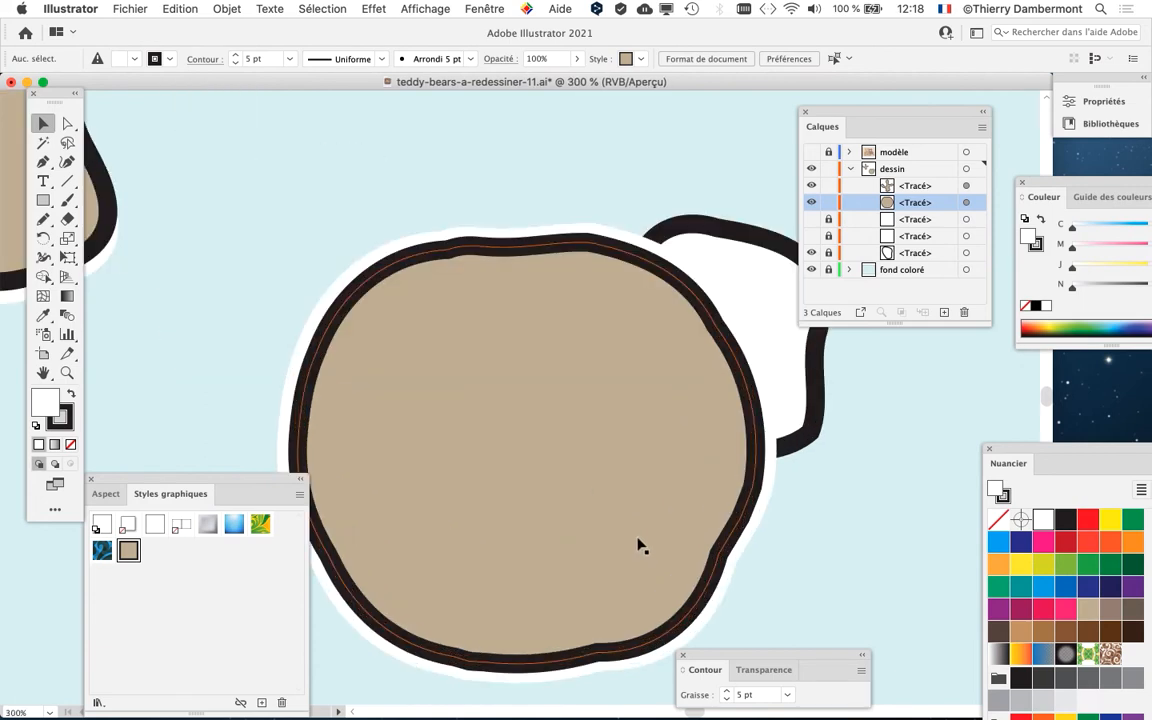
pyautogui.moveTo(505, 294); pyautogui.dragTo(427, 185)
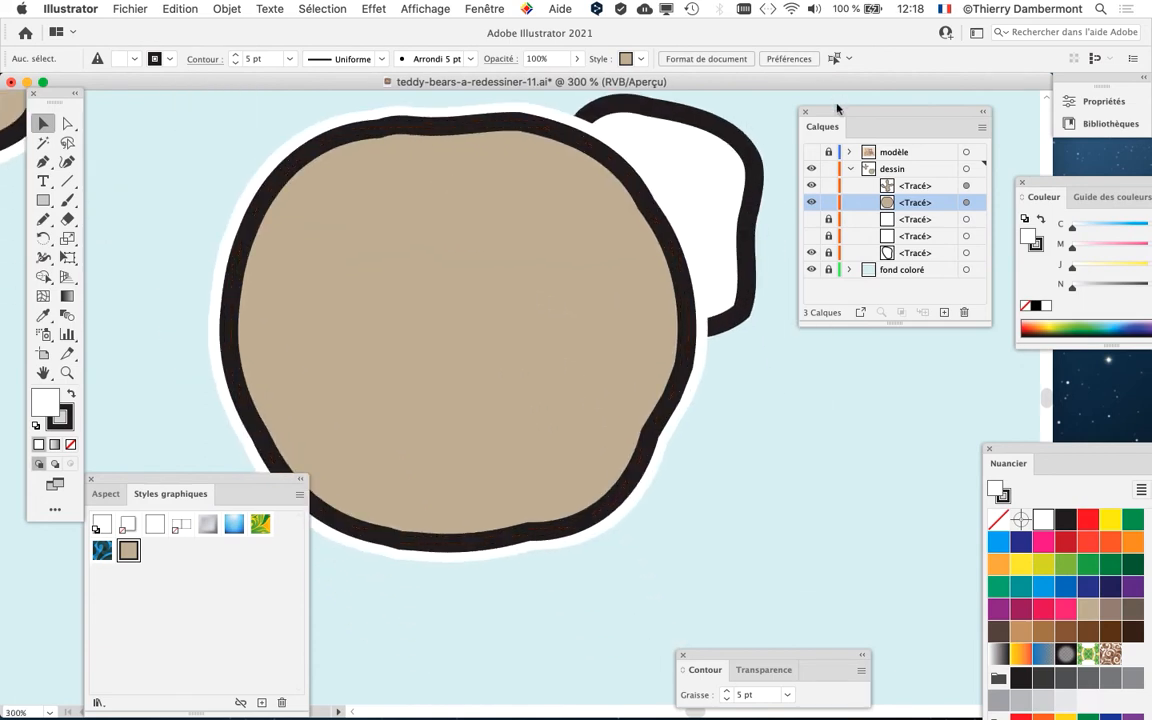
pyautogui.moveTo(838, 108); pyautogui.dragTo(976, 130)
pyautogui.moveTo(252, 480); pyautogui.dragTo(198, 584)
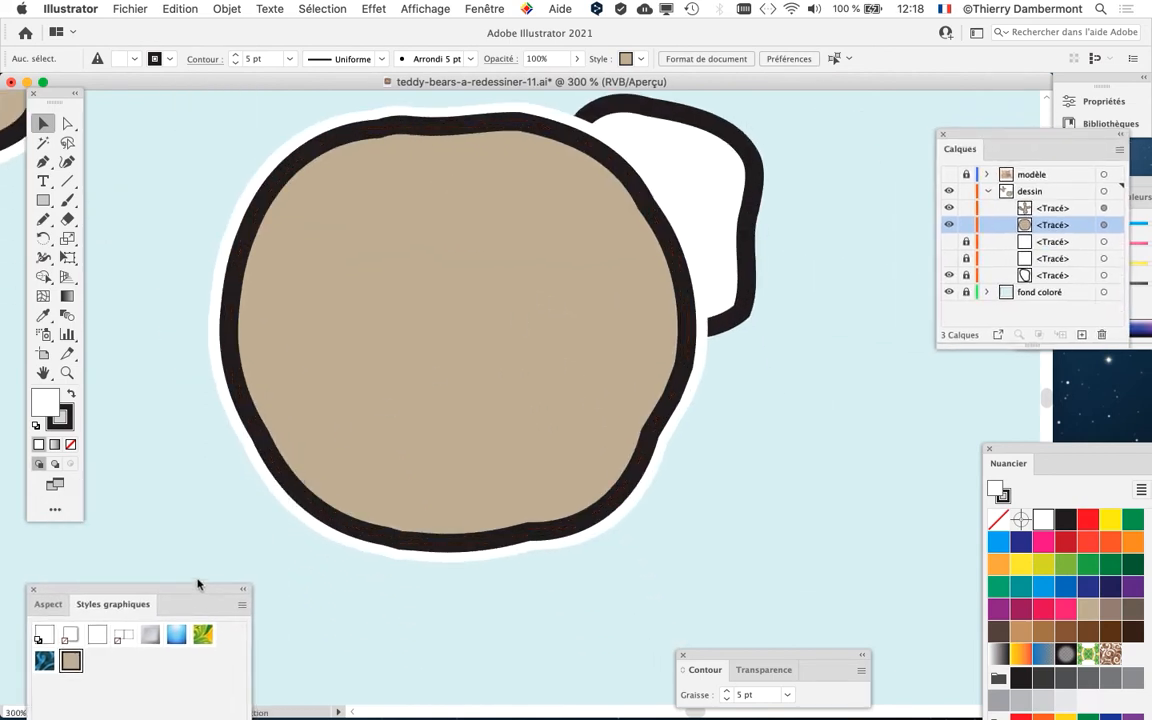
# - Select the branched brown outline and redraw its left branch with the Pencil tool into a thicker, rounder lobe
pyautogui.moveTo(538, 219); pyautogui.dragTo(548, 244)
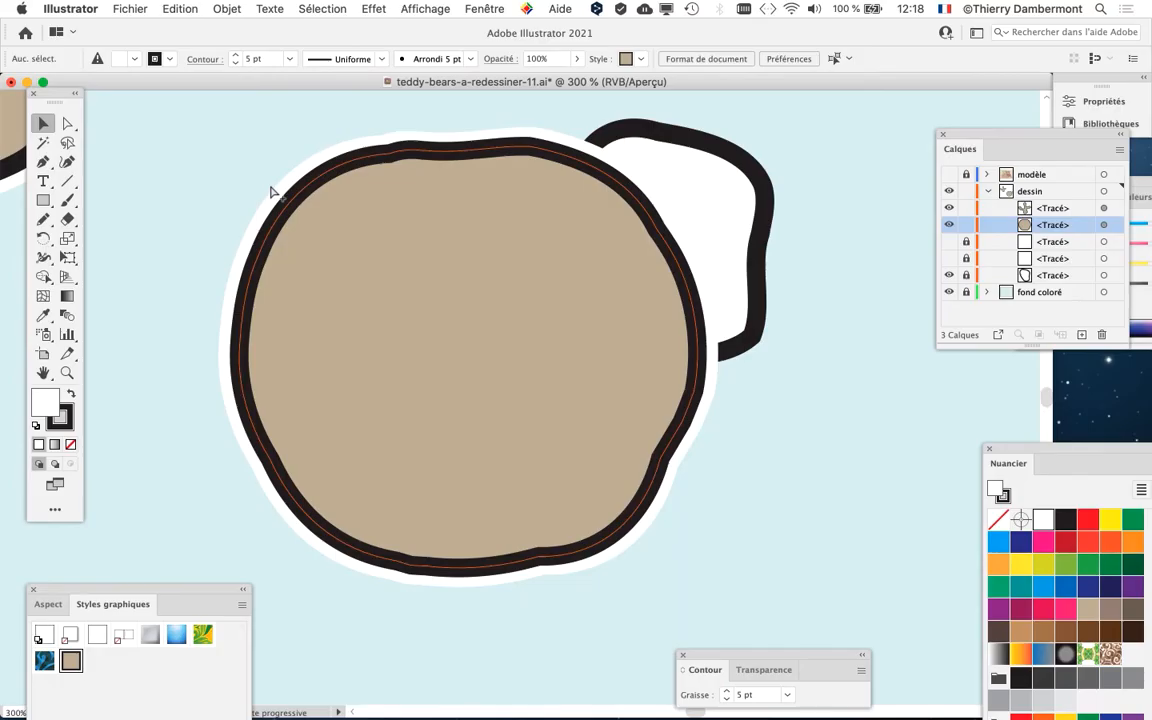
pyautogui.moveTo(324, 193); pyautogui.dragTo(810, 620)
pyautogui.moveTo(675, 437); pyautogui.dragTo(695, 461)
pyautogui.scroll(-1, 605, 400)
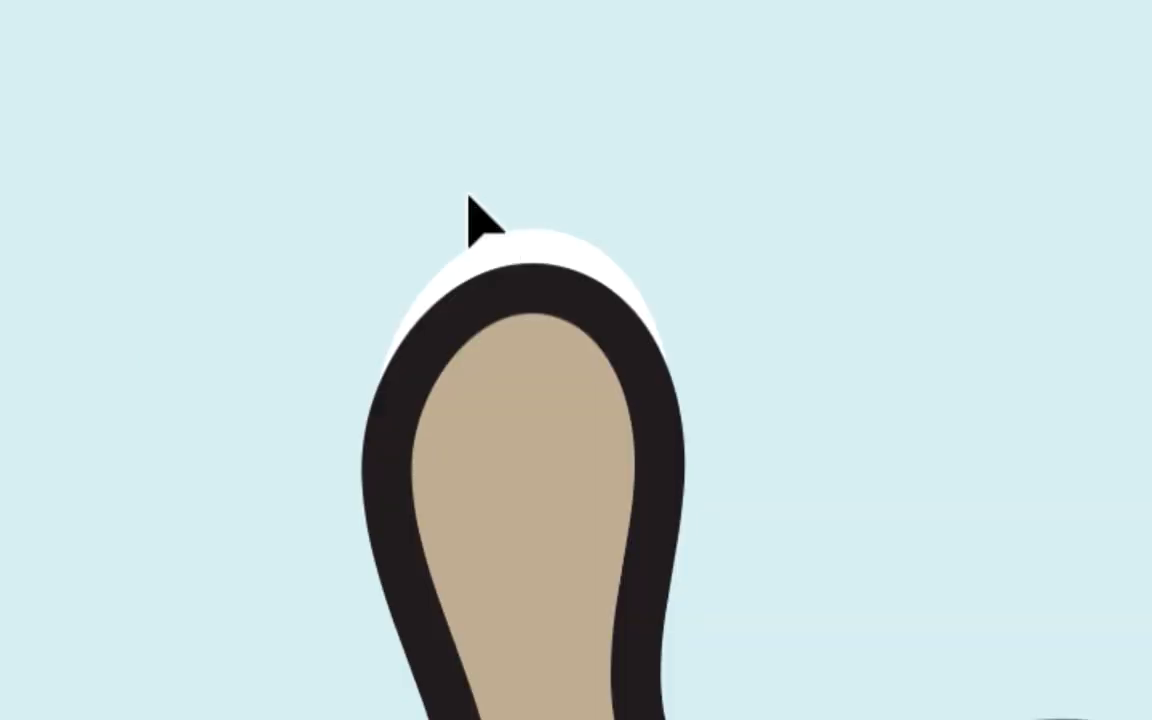
pyautogui.click(494, 214)
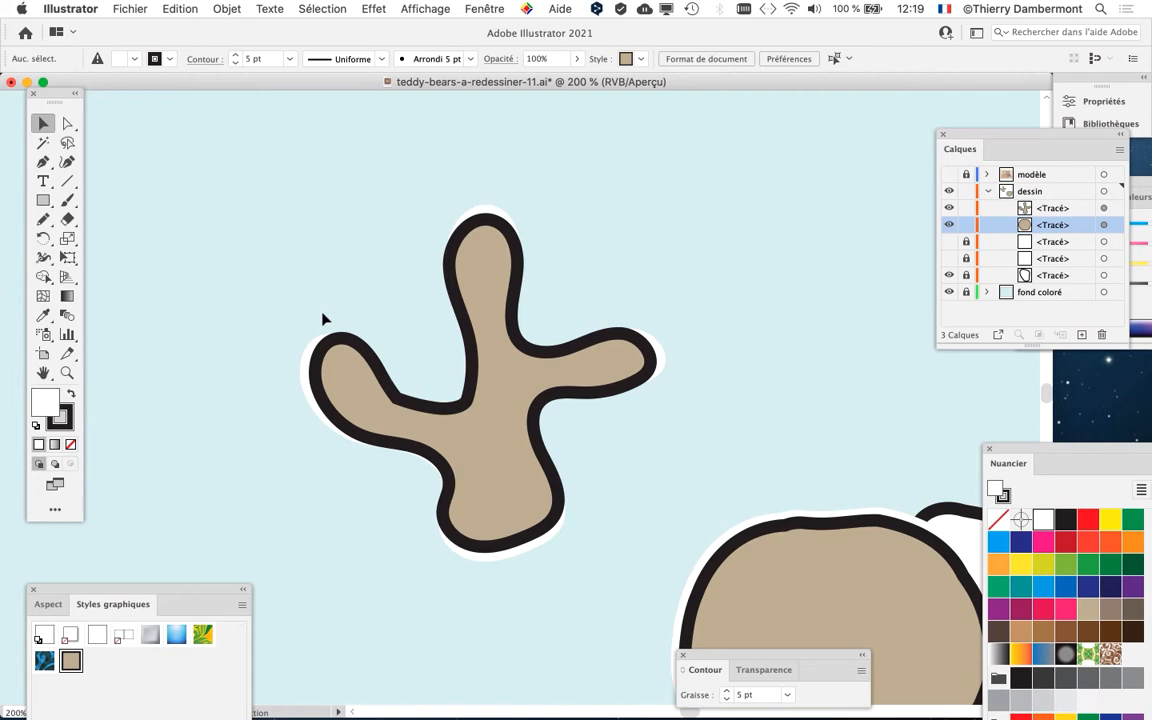
pyautogui.press(',')
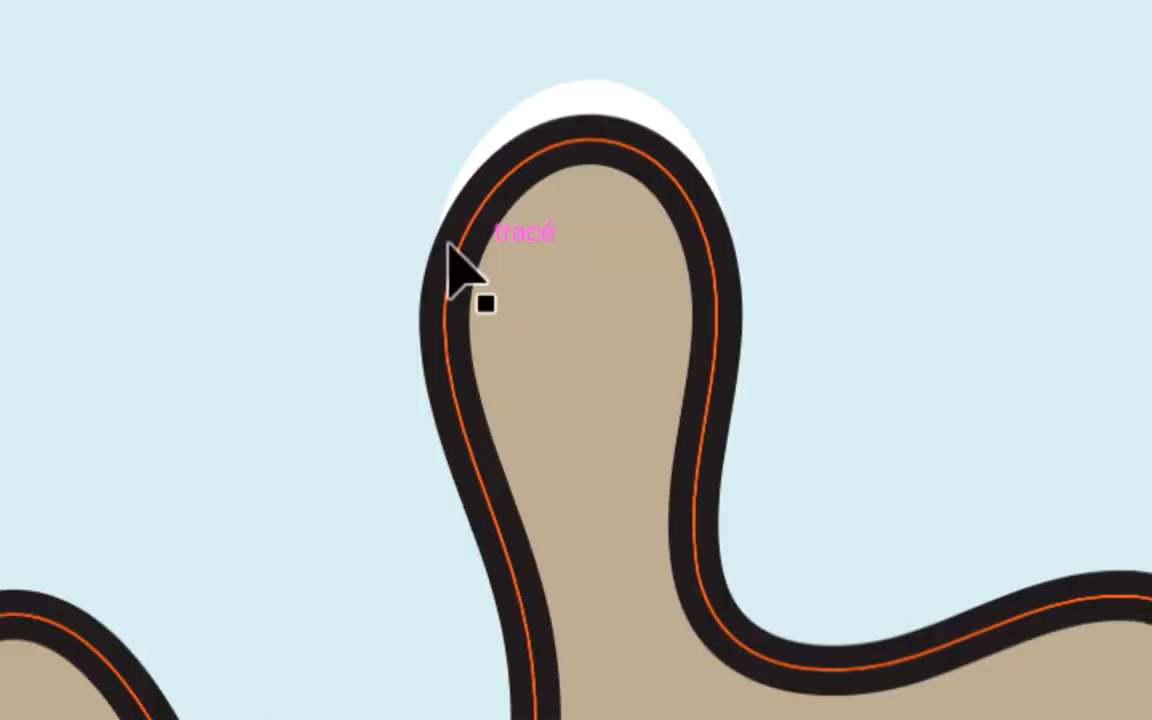
pyautogui.click(459, 238)
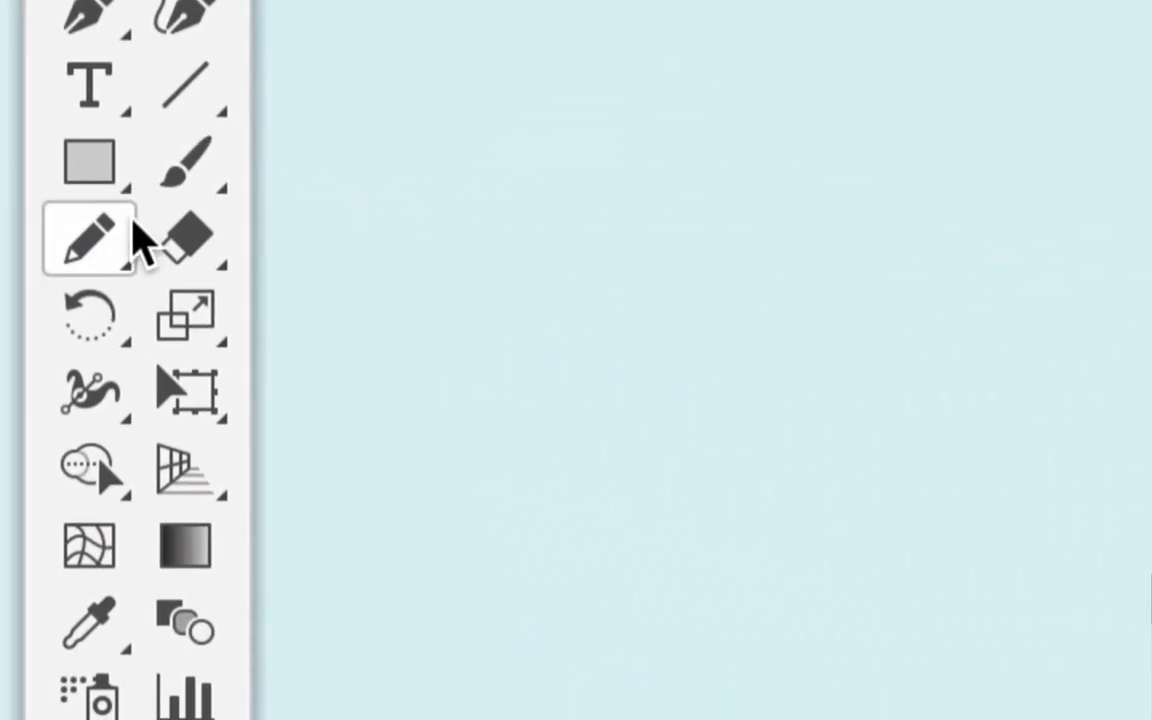
pyautogui.click(122, 225)
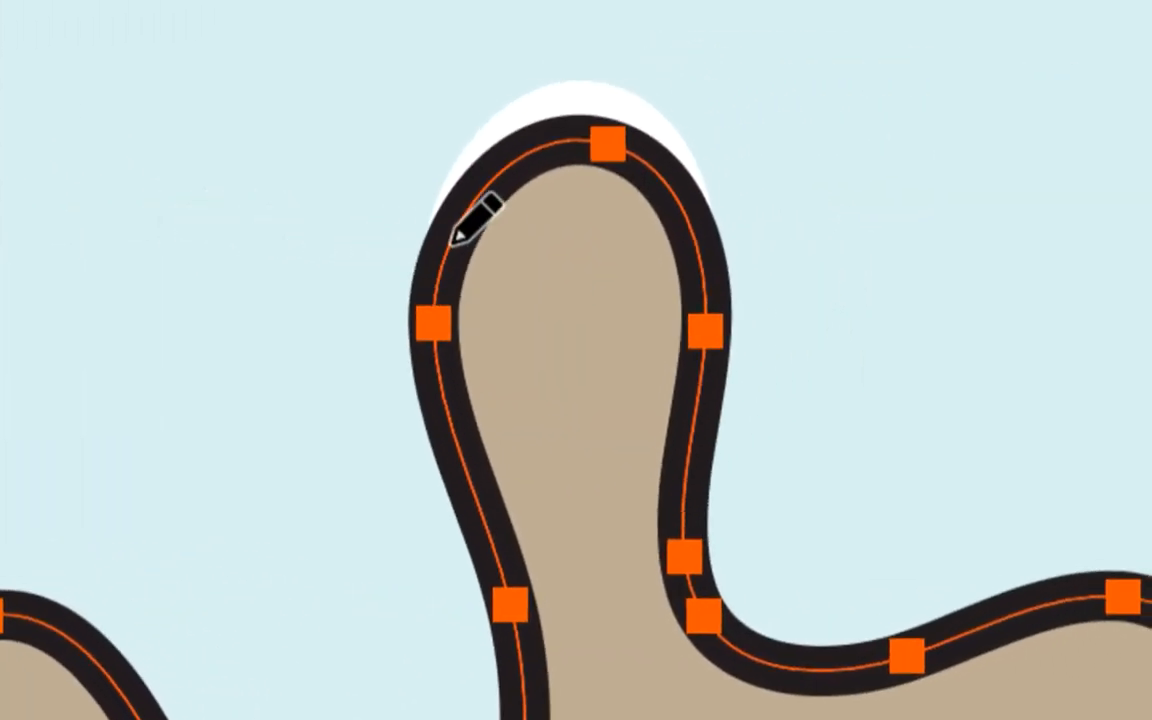
pyautogui.moveTo(475, 210); pyautogui.dragTo(443, 323)
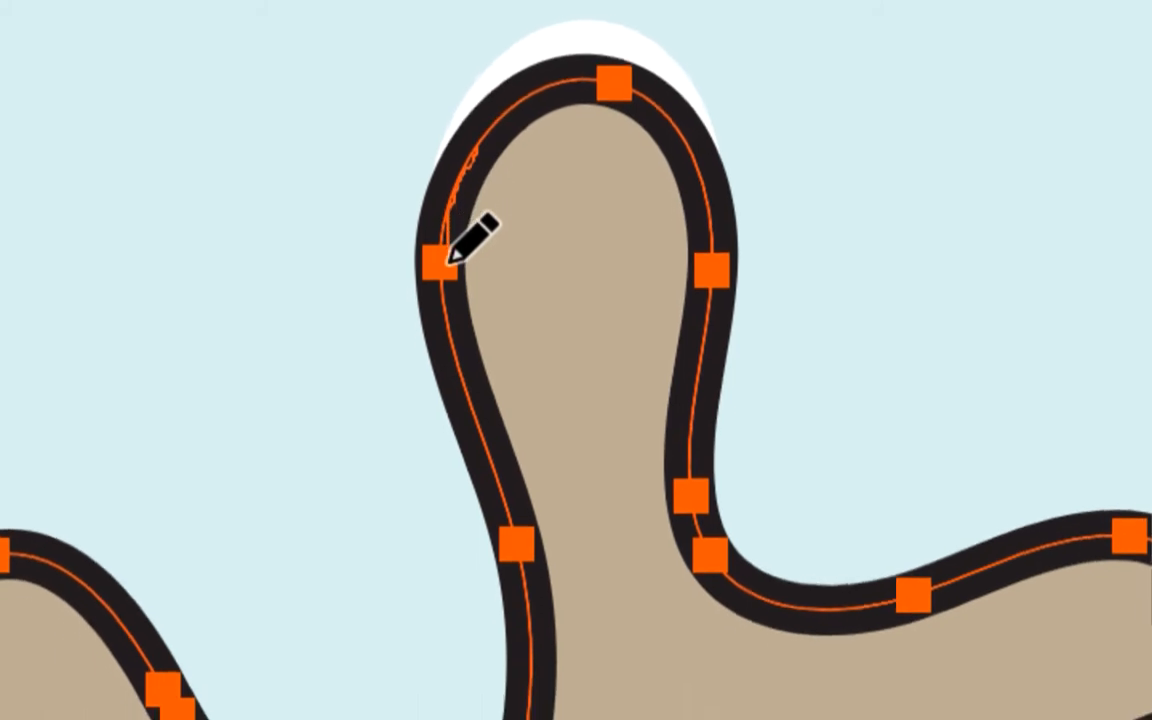
pyautogui.moveTo(452, 262)
pyautogui.mouseDown()
pyautogui.moveTo(448, 390)
pyautogui.moveTo(322, 442)
pyautogui.moveTo(120, 415)
pyautogui.mouseUp()
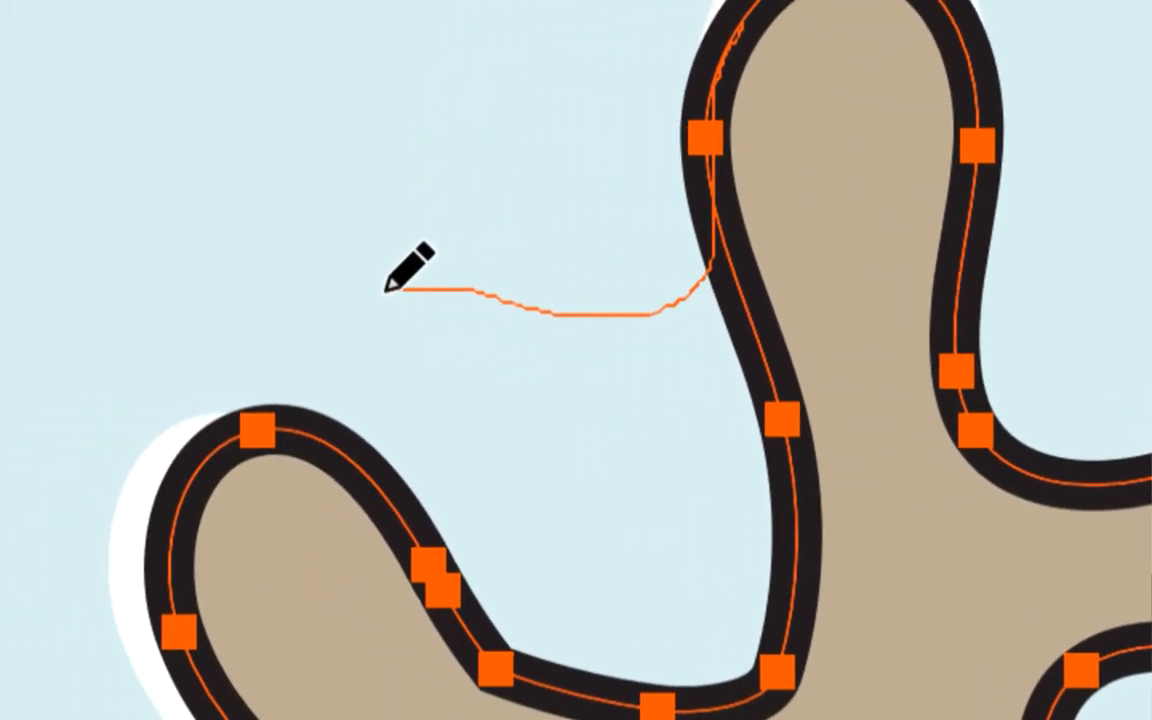
pyautogui.moveTo(390, 288)
pyautogui.mouseDown()
pyautogui.moveTo(355, 298)
pyautogui.moveTo(337, 321)
pyautogui.moveTo(343, 365)
pyautogui.moveTo(370, 390)
pyautogui.moveTo(354, 380)
pyautogui.mouseUp()
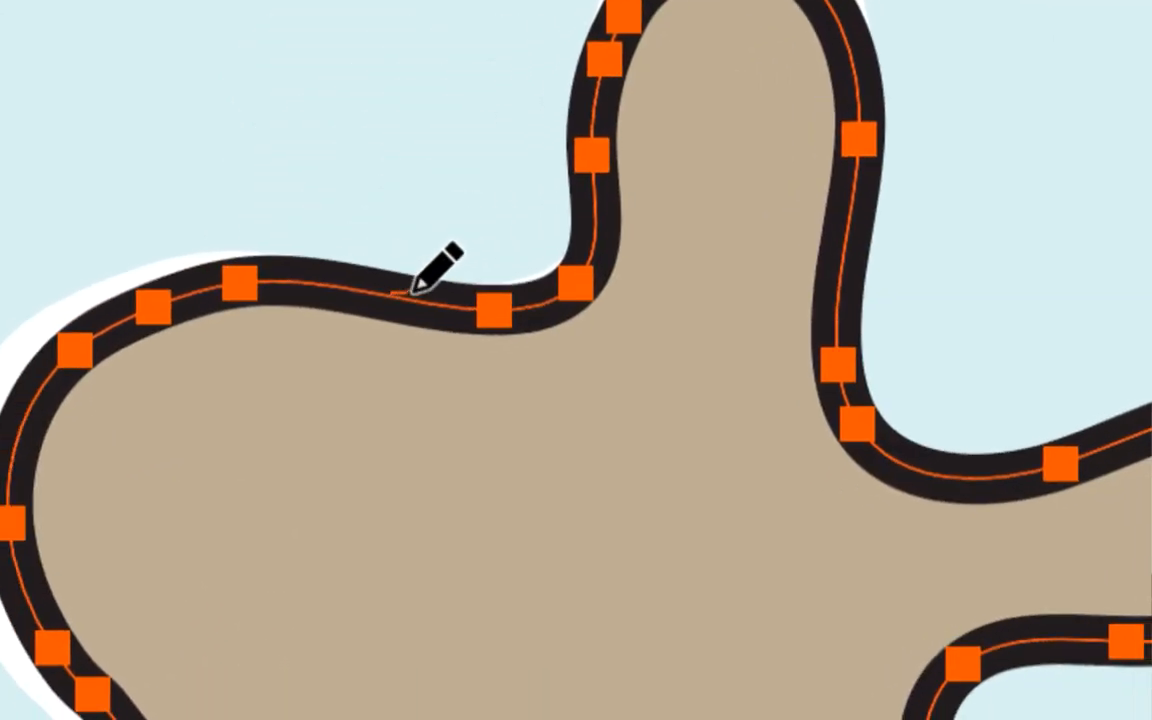
# - Redraw the upper branch of the outline with the Pencil tool, shaping a deep rounded notch between it and the left branch
pyautogui.moveTo(415, 288)
pyautogui.mouseDown()
pyautogui.moveTo(434, 213)
pyautogui.moveTo(525, 211)
pyautogui.moveTo(749, 302)
pyautogui.moveTo(747, 318)
pyautogui.mouseUp()
pyautogui.moveTo(498, 232); pyautogui.dragTo(500, 228)
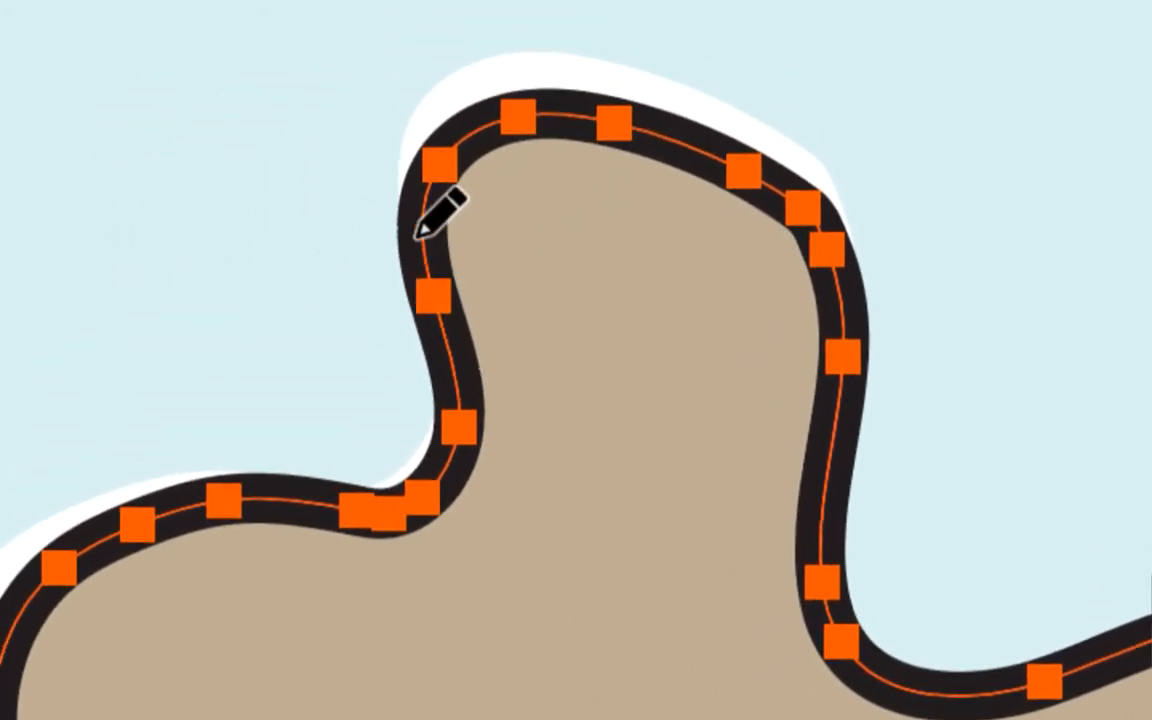
pyautogui.moveTo(413, 118)
pyautogui.mouseDown()
pyautogui.moveTo(463, 248)
pyautogui.moveTo(470, 334)
pyautogui.moveTo(350, 295)
pyautogui.moveTo(360, 270)
pyautogui.mouseUp()
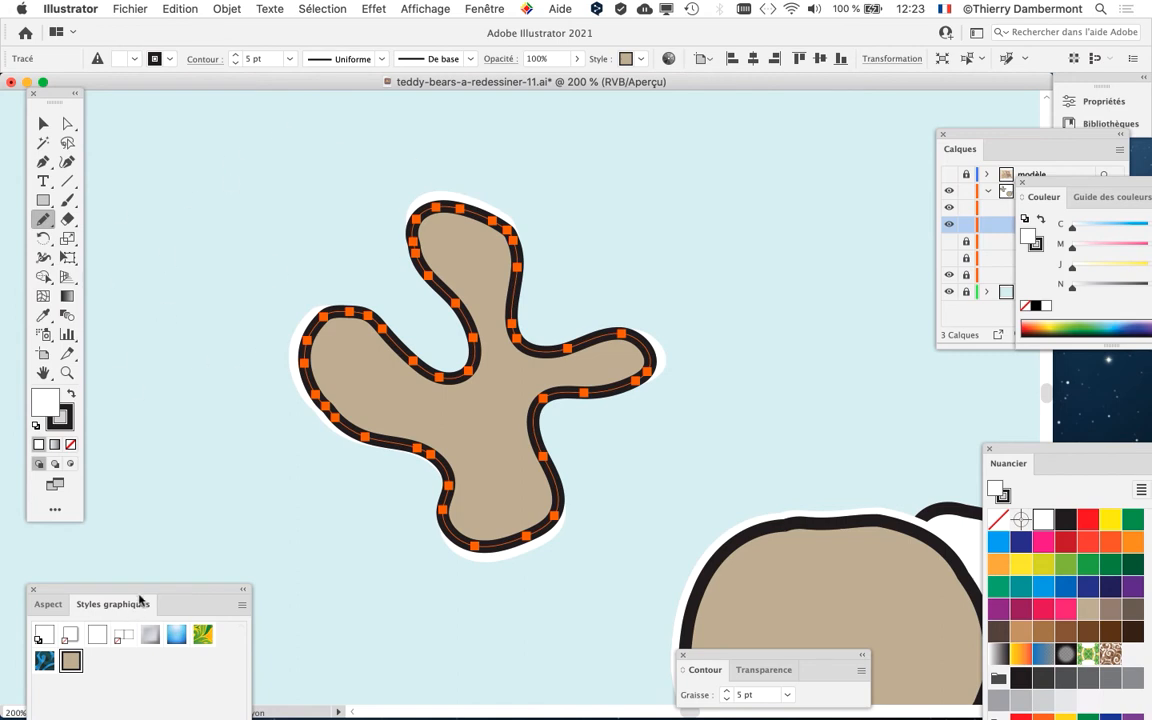
# - Show the Aspect panel, place it beside the branched outline, and switch to the Selection tool
pyautogui.moveTo(150, 589); pyautogui.dragTo(203, 500)
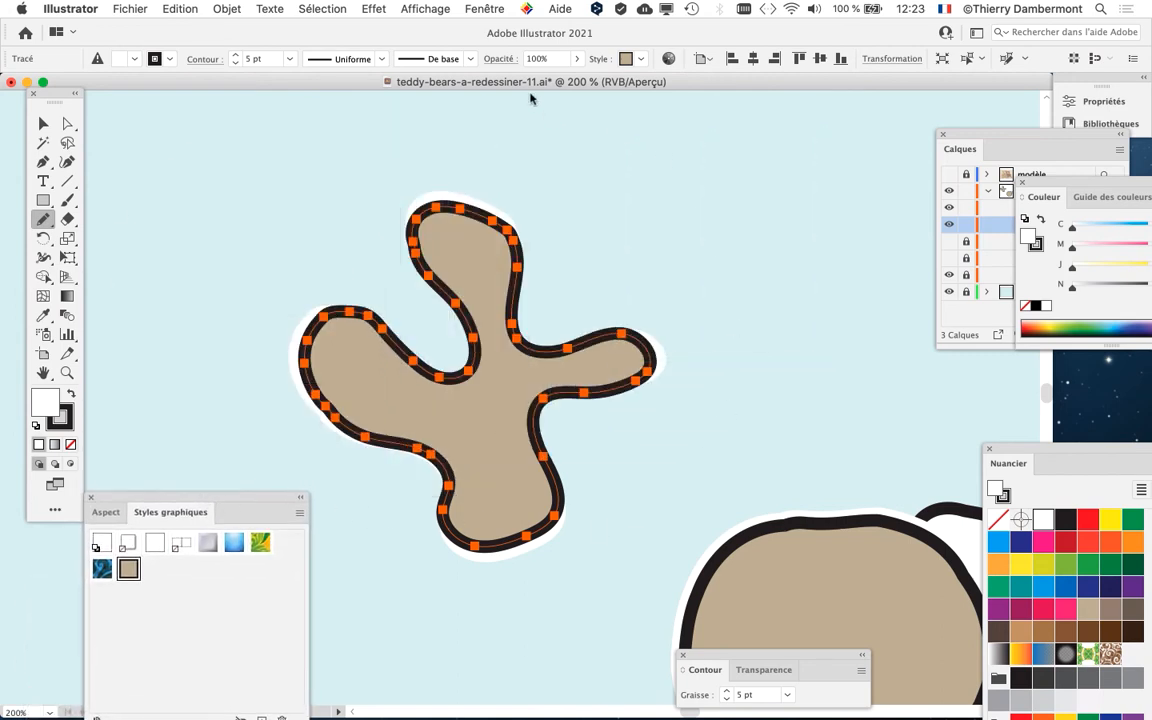
pyautogui.click(482, 9)
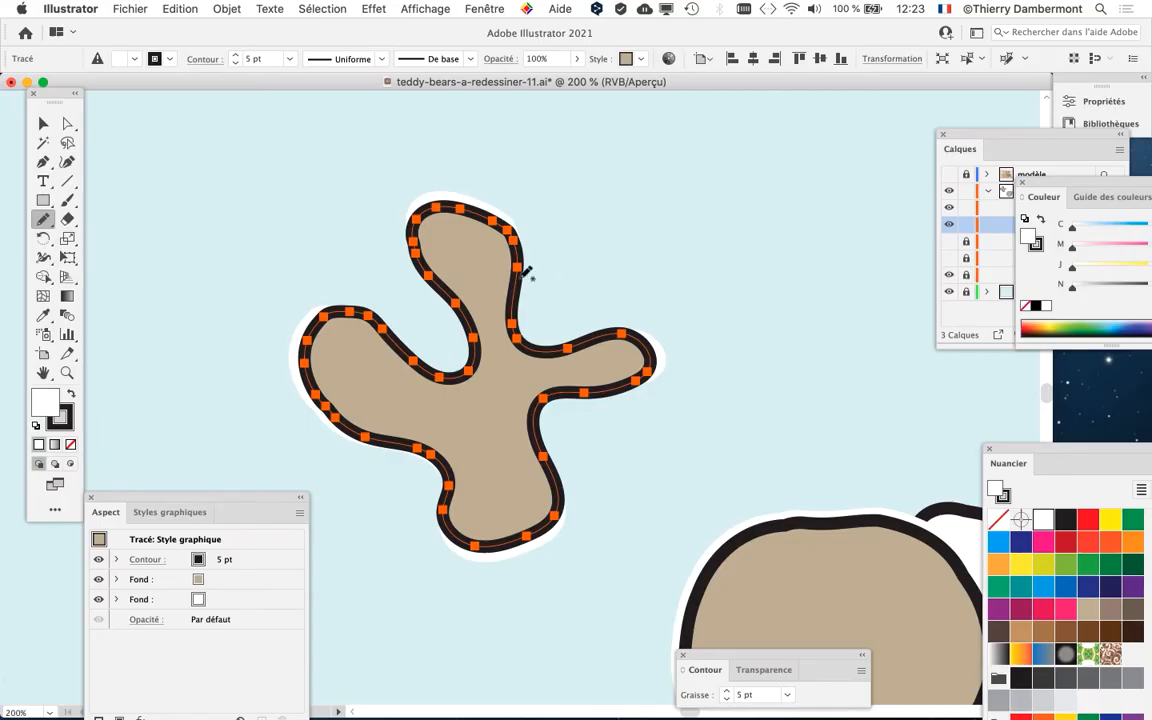
pyautogui.moveTo(200, 500); pyautogui.dragTo(795, 110)
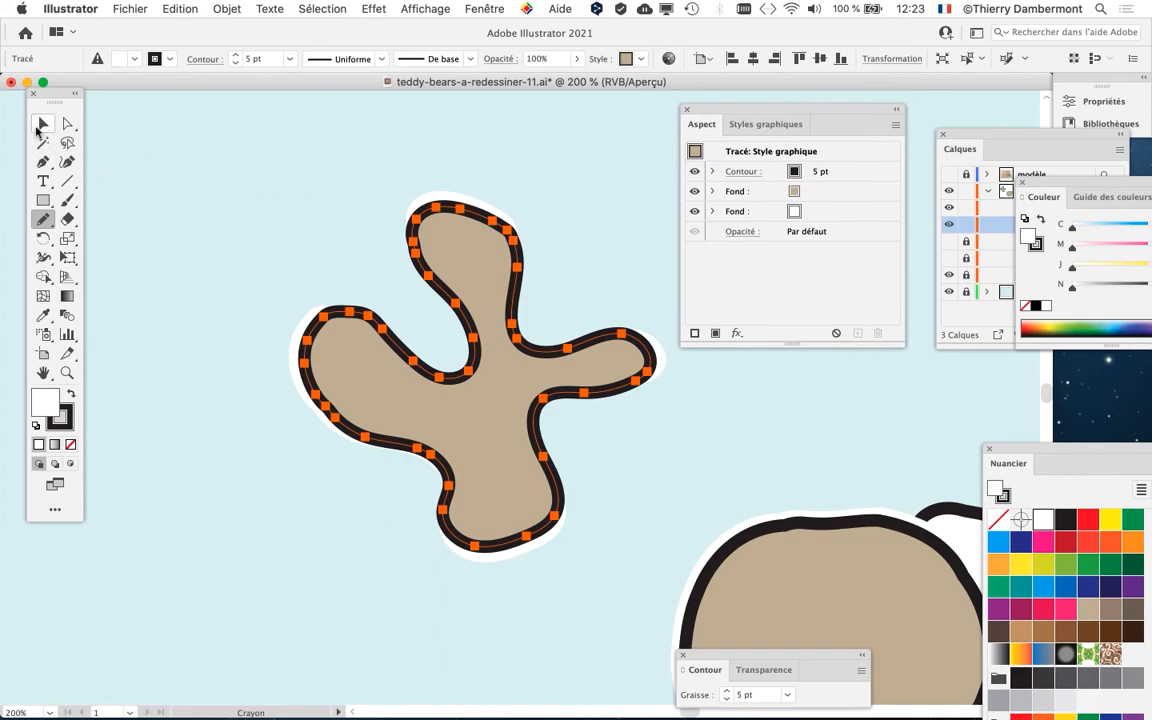
pyautogui.click(43, 125)
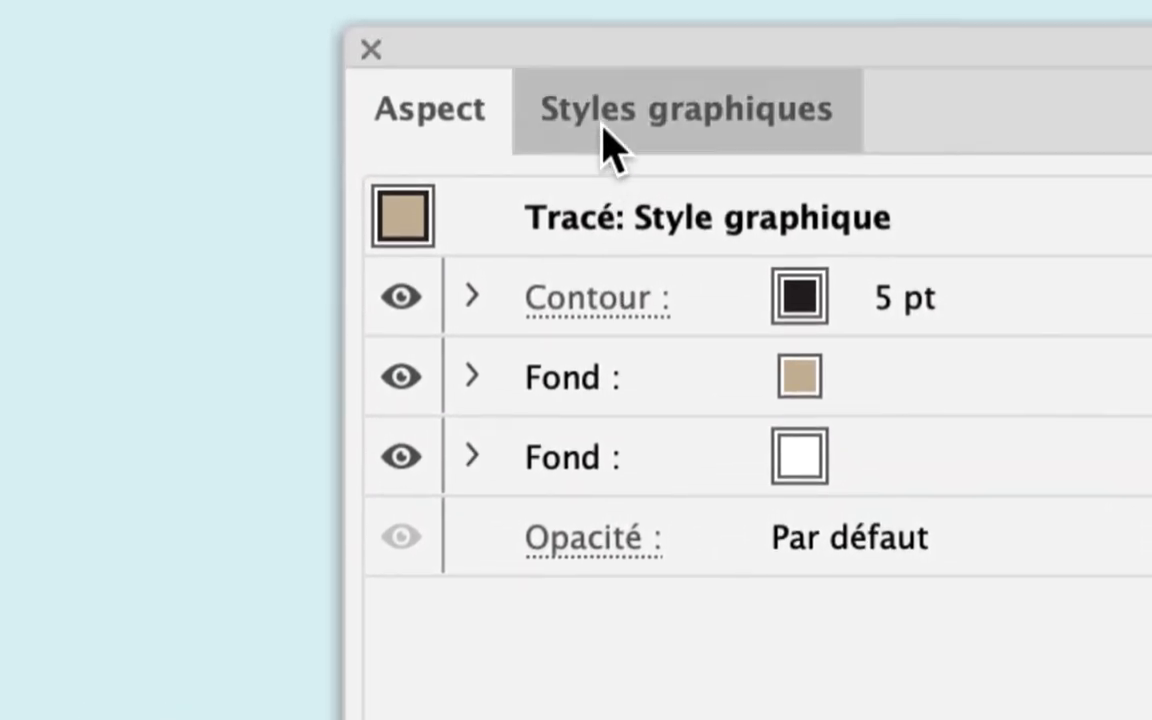
# - Compare the Aspect and Styles graphiques panels for the selected branched outline
pyautogui.click(605, 140)
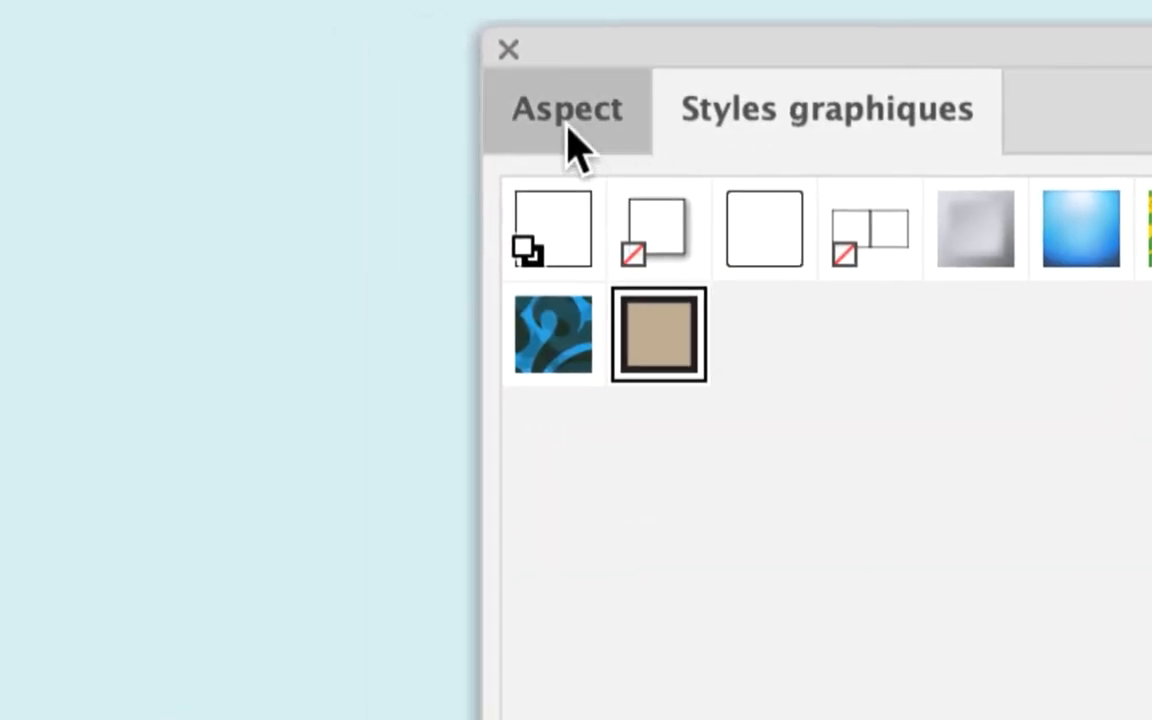
pyautogui.click(590, 147)
pyautogui.click(740, 142)
pyautogui.click(605, 148)
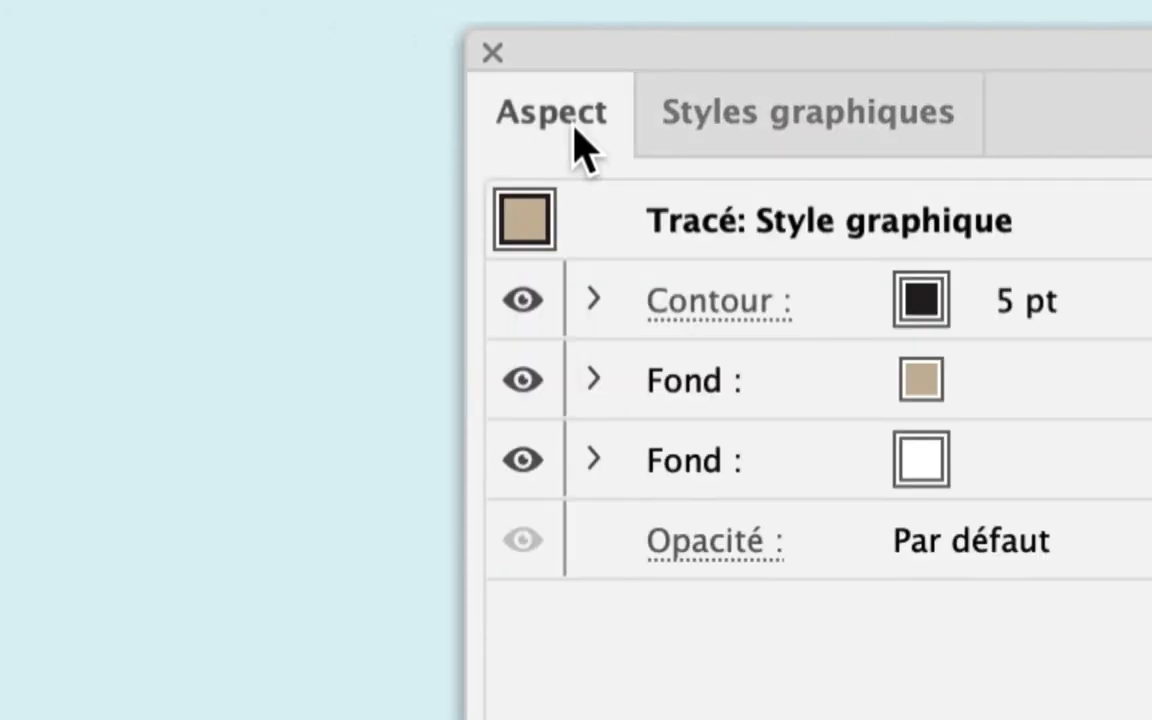
pyautogui.click(708, 132)
pyautogui.click(585, 150)
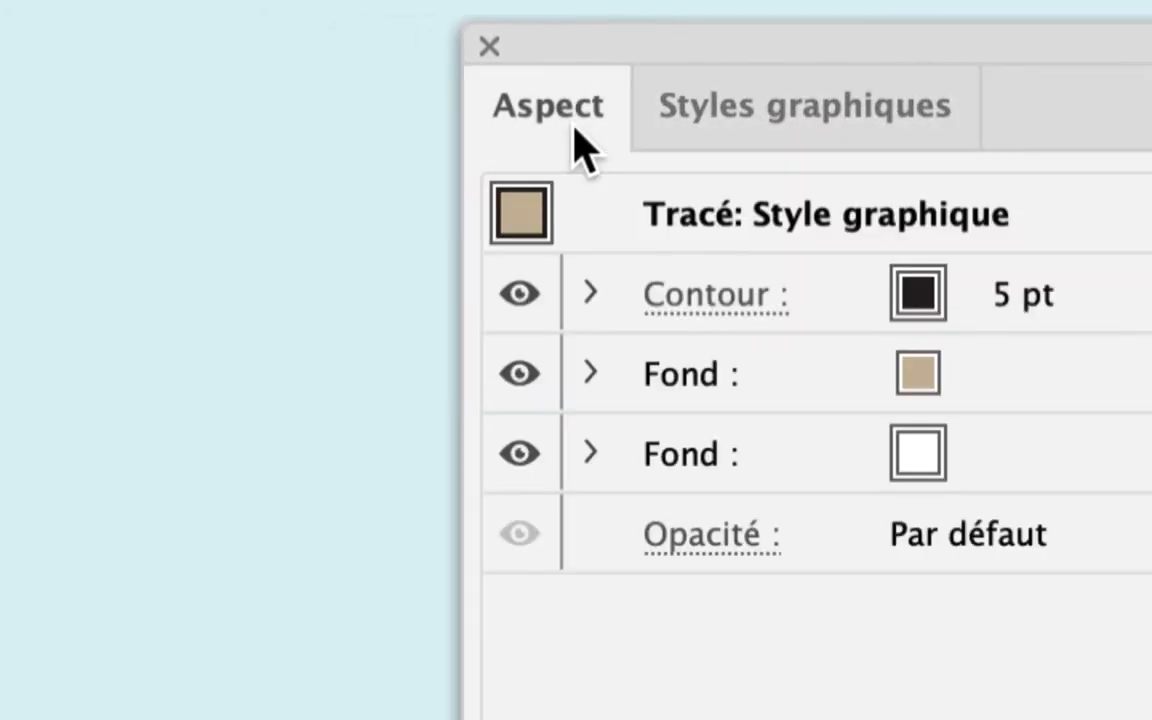
pyautogui.click(749, 123)
# - Detach Styles graphiques from the Aspect panel group and place the two panels separately around the branched outline
pyautogui.moveTo(800, 98); pyautogui.dragTo(0, 145)
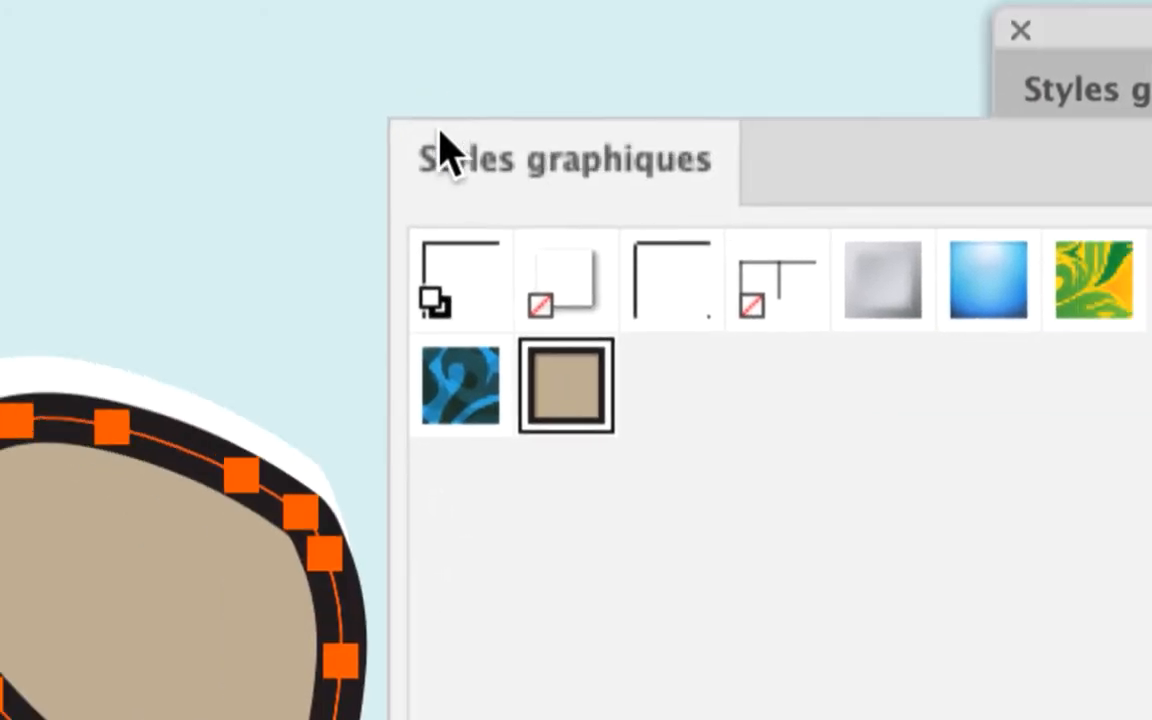
pyautogui.moveTo(440, 130); pyautogui.dragTo(236, 38)
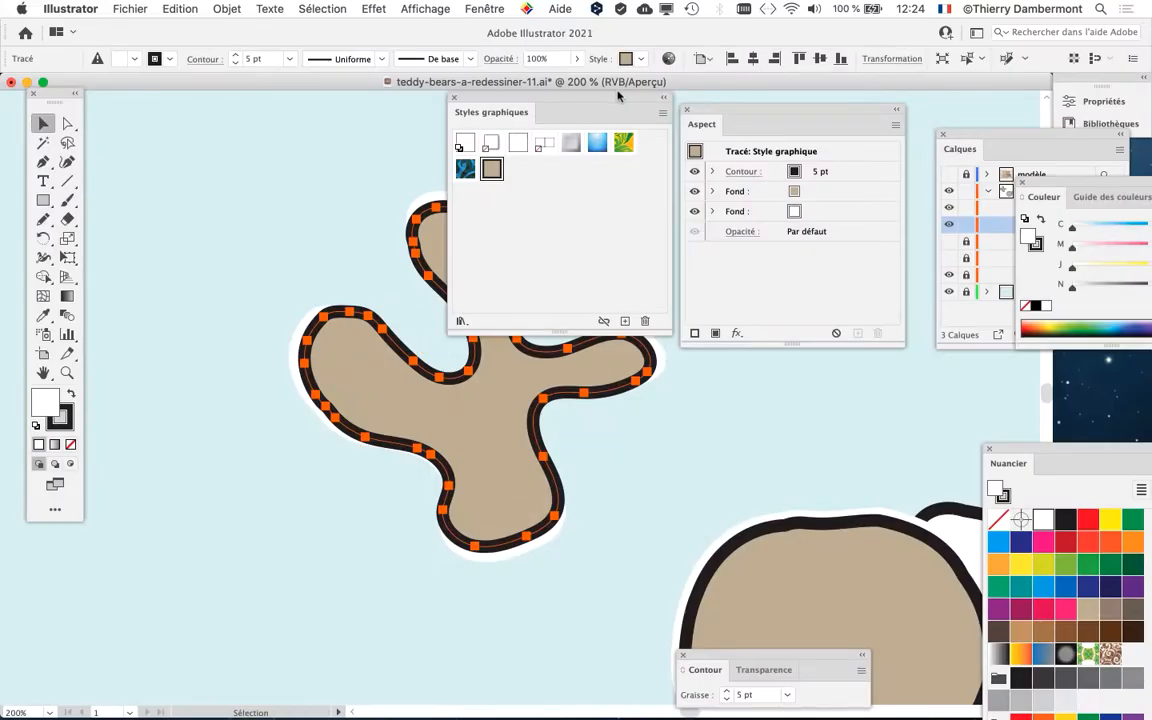
pyautogui.moveTo(618, 96); pyautogui.dragTo(268, 504)
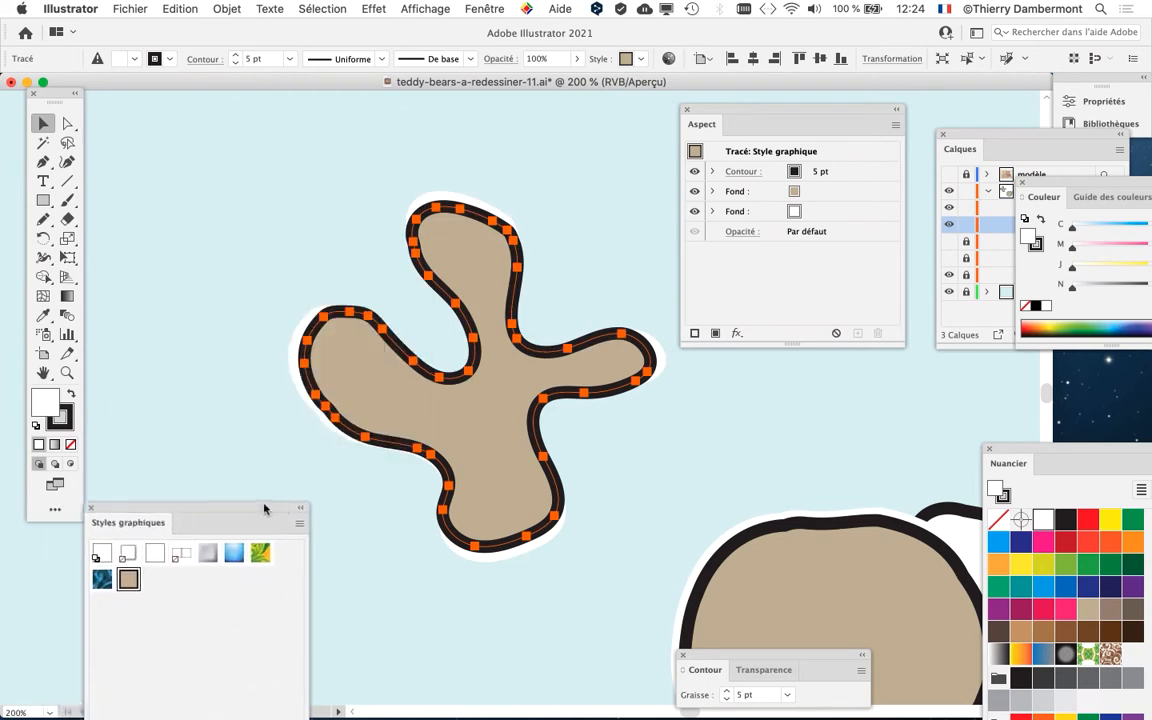
pyautogui.moveTo(741, 116); pyautogui.dragTo(727, 110)
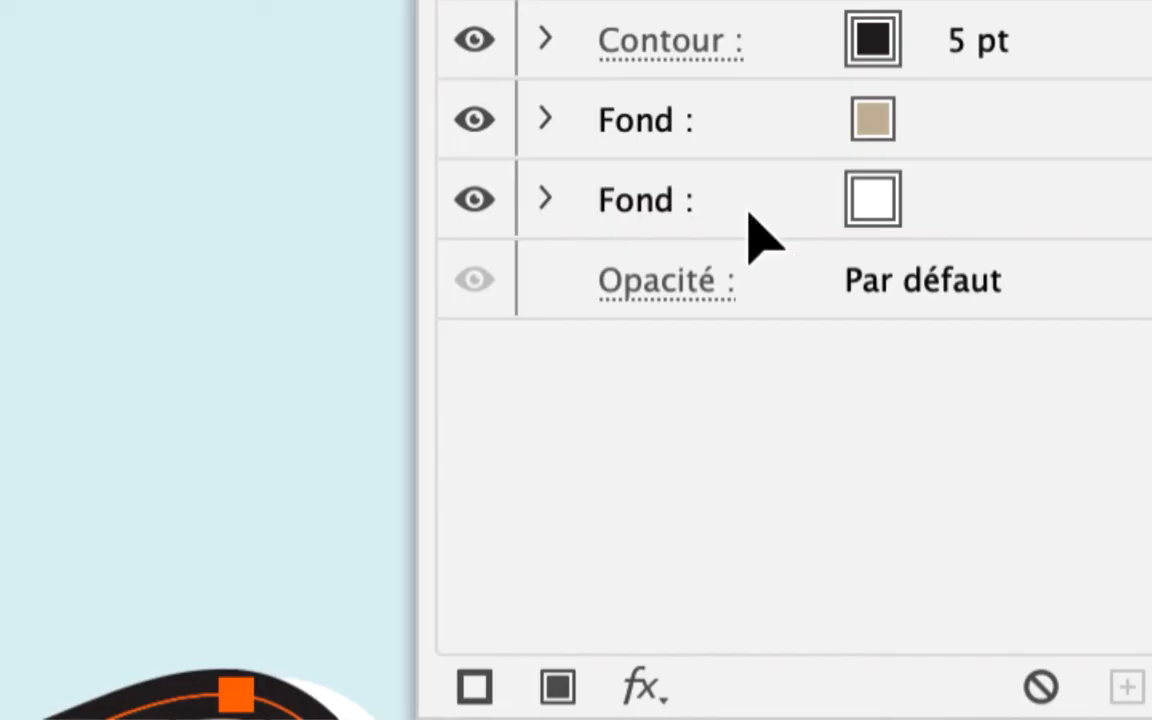
# - Examine the contour and both fills in the outline's appearance, expanding the white fill to show its effect
pyautogui.click(847, 169)
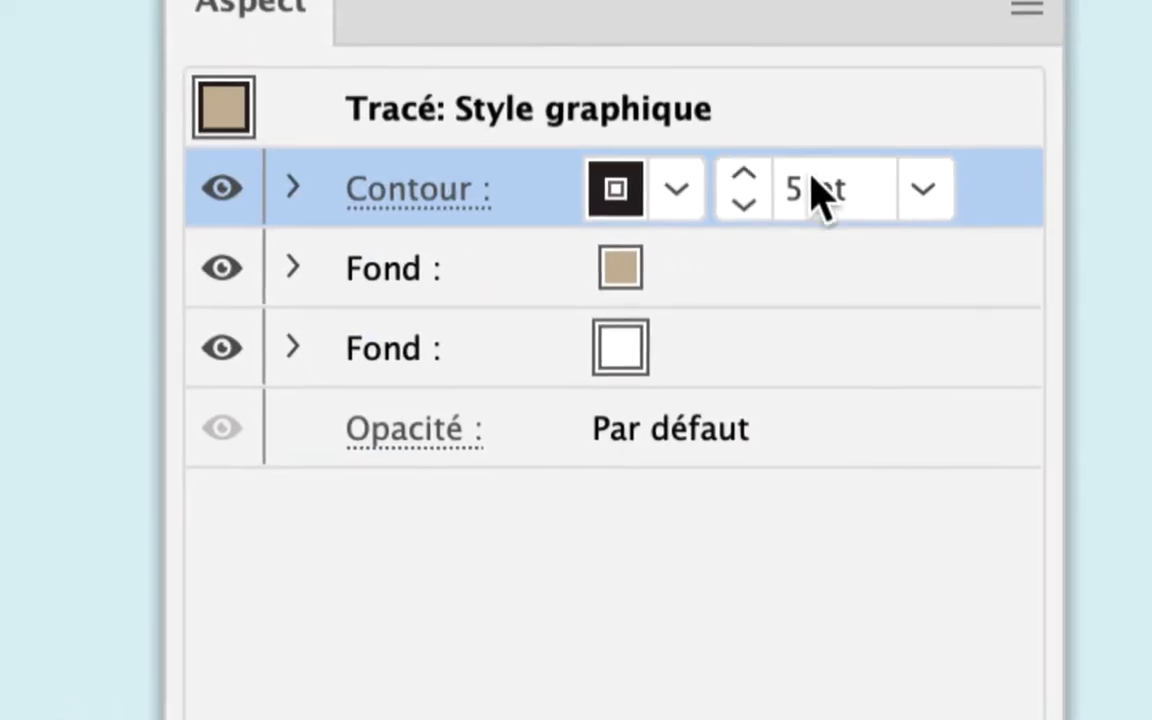
pyautogui.click(690, 282)
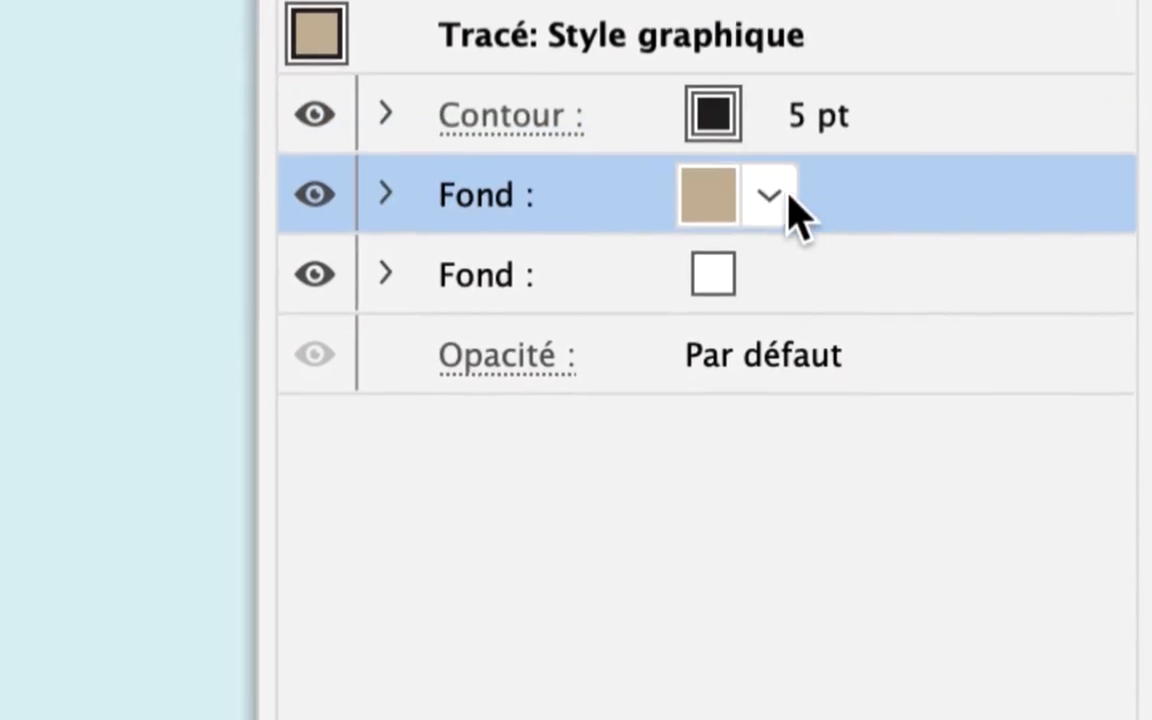
pyautogui.click(774, 298)
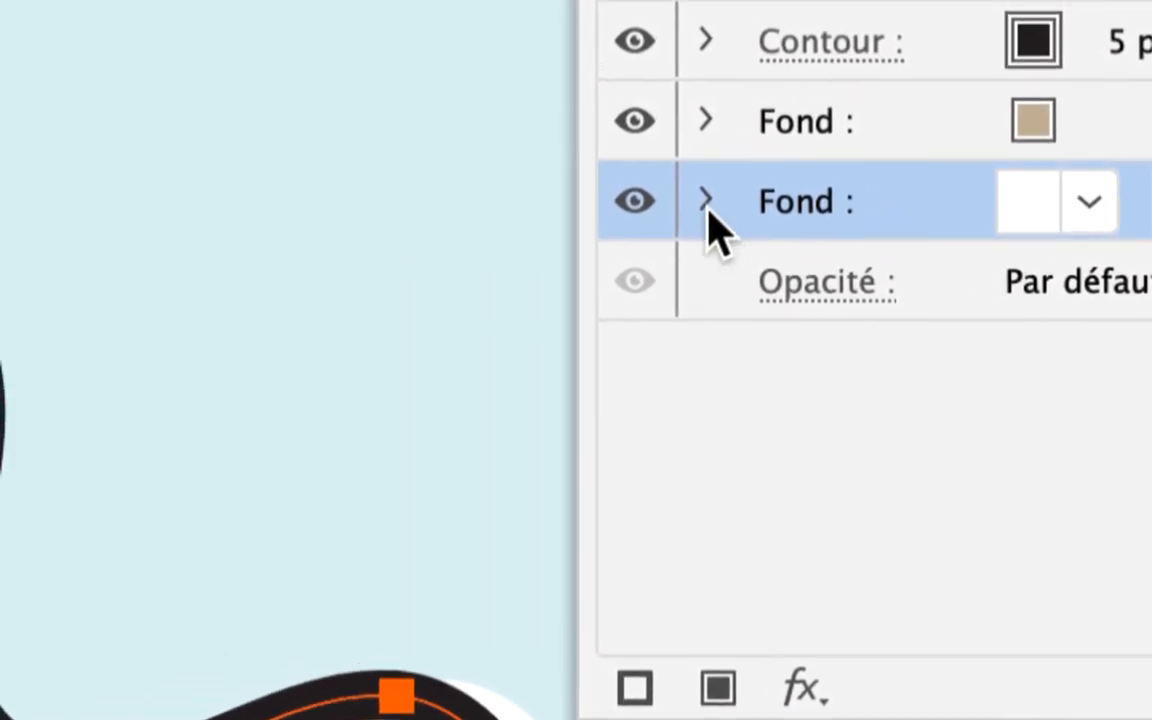
pyautogui.click(706, 202)
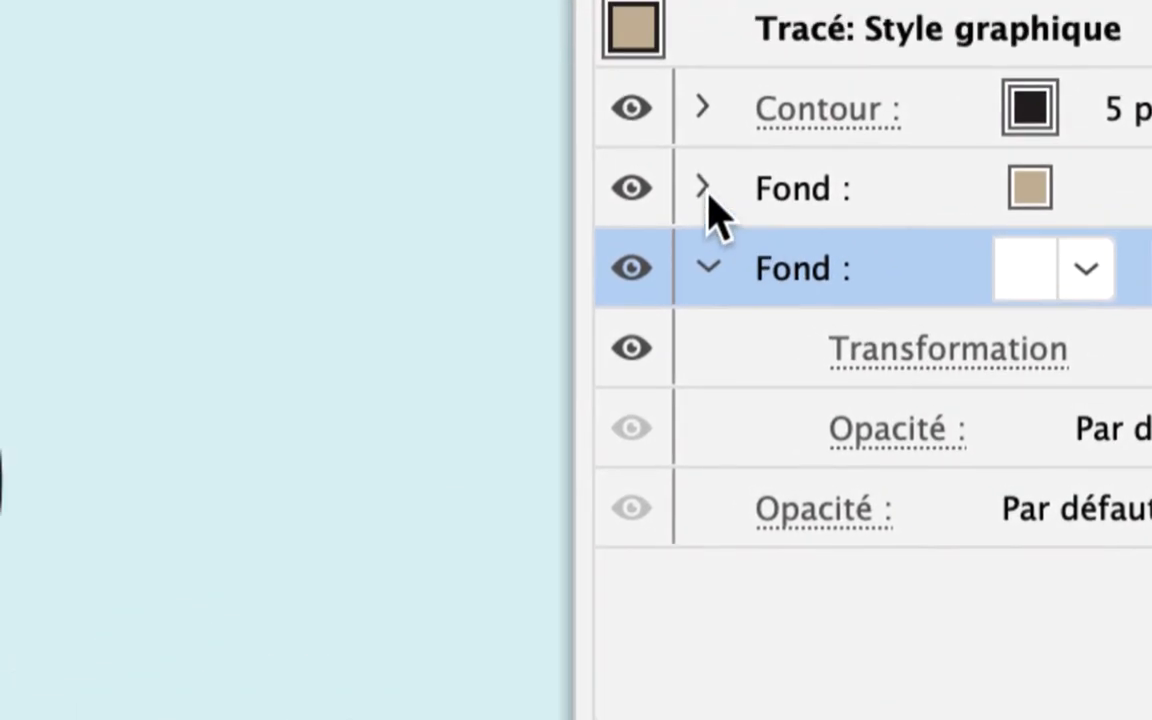
pyautogui.click(705, 192)
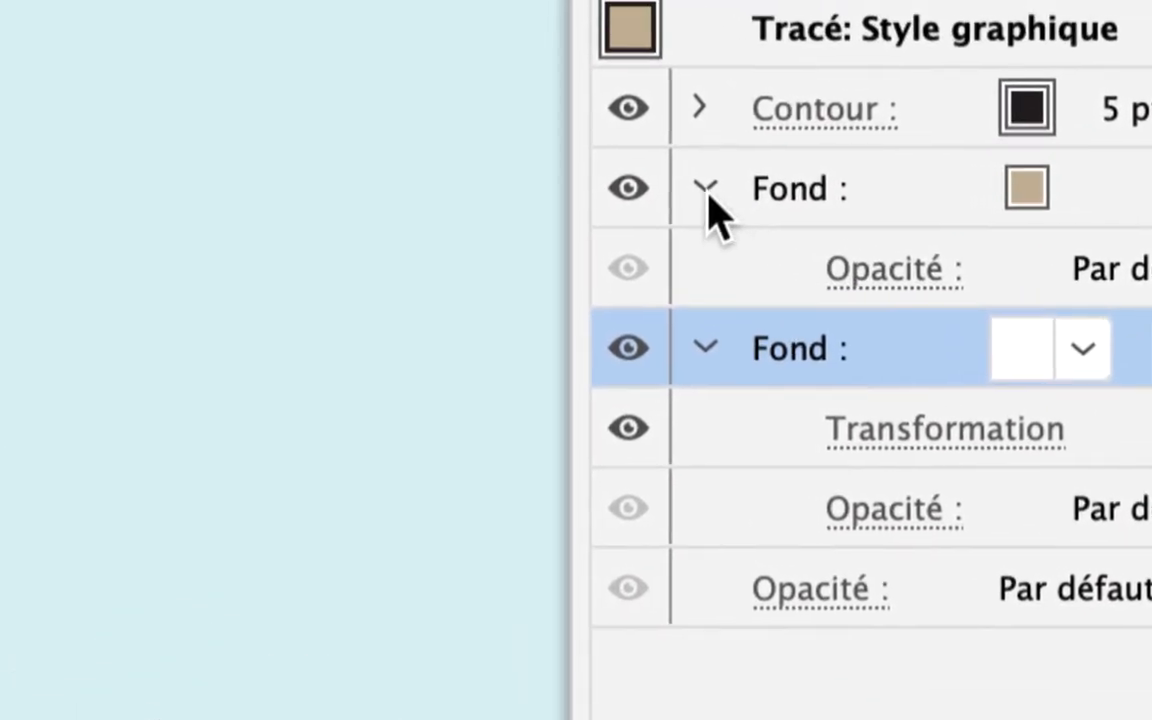
pyautogui.click(705, 190)
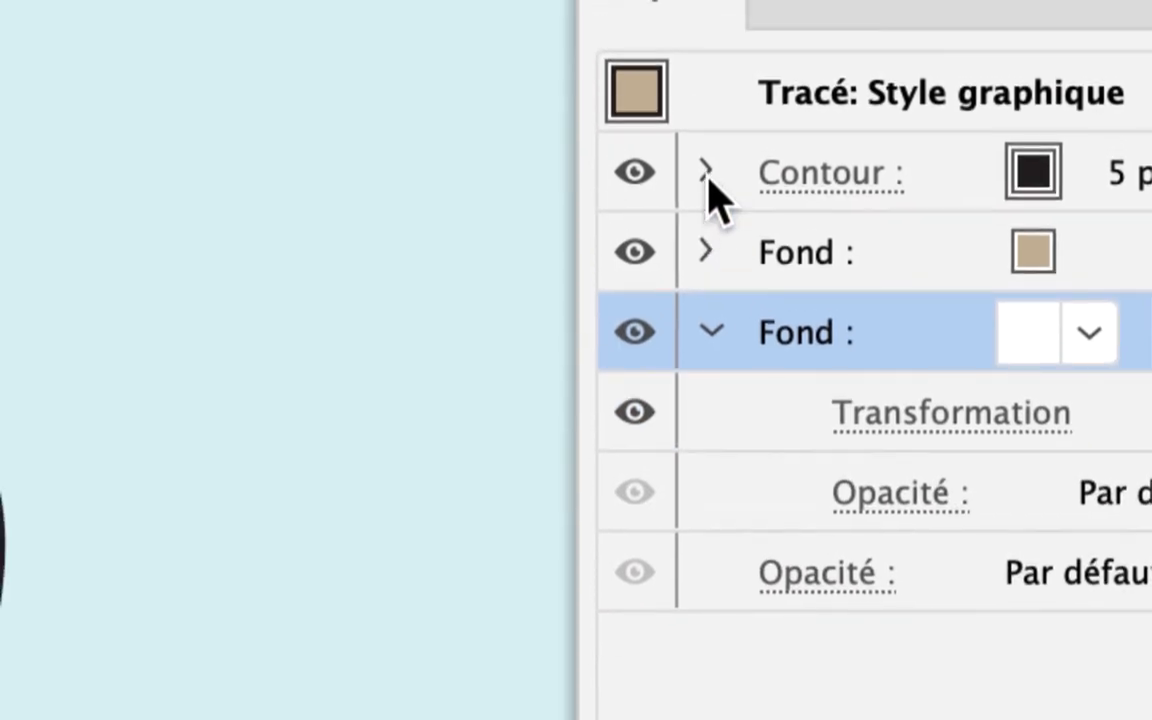
pyautogui.click(712, 212)
pyautogui.click(712, 212)
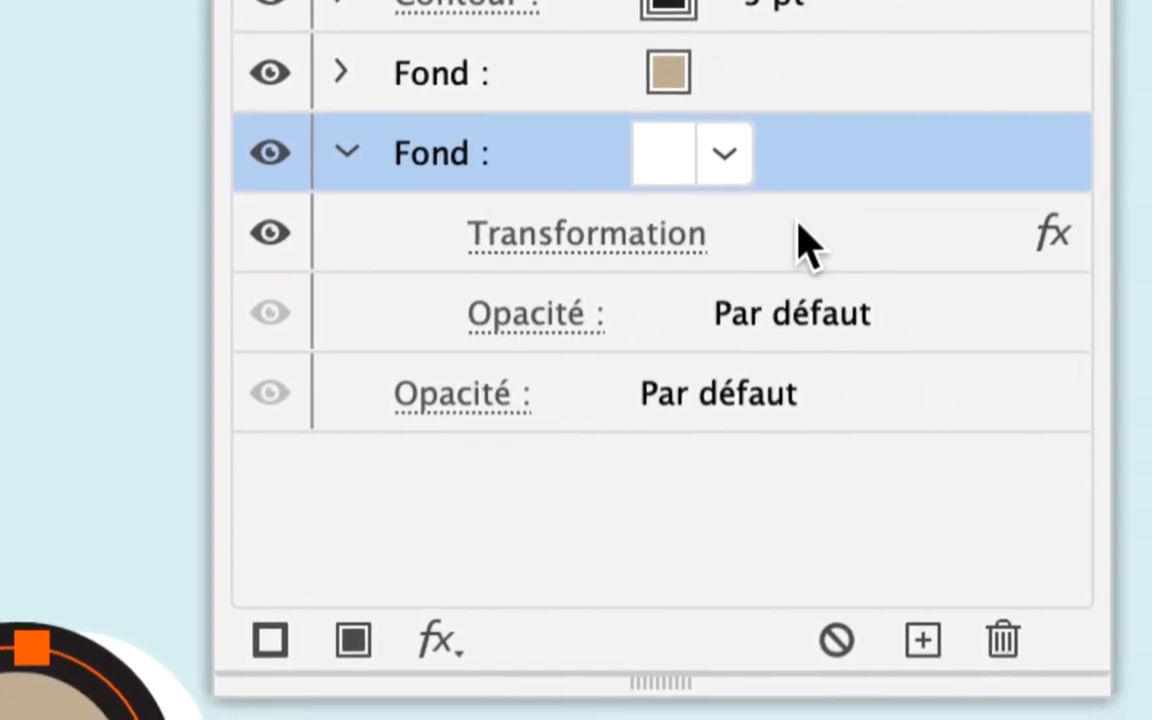
# - Review the available effects and the settings of the white fill's Transformation effect, then cancel the dialog
pyautogui.click(808, 240)
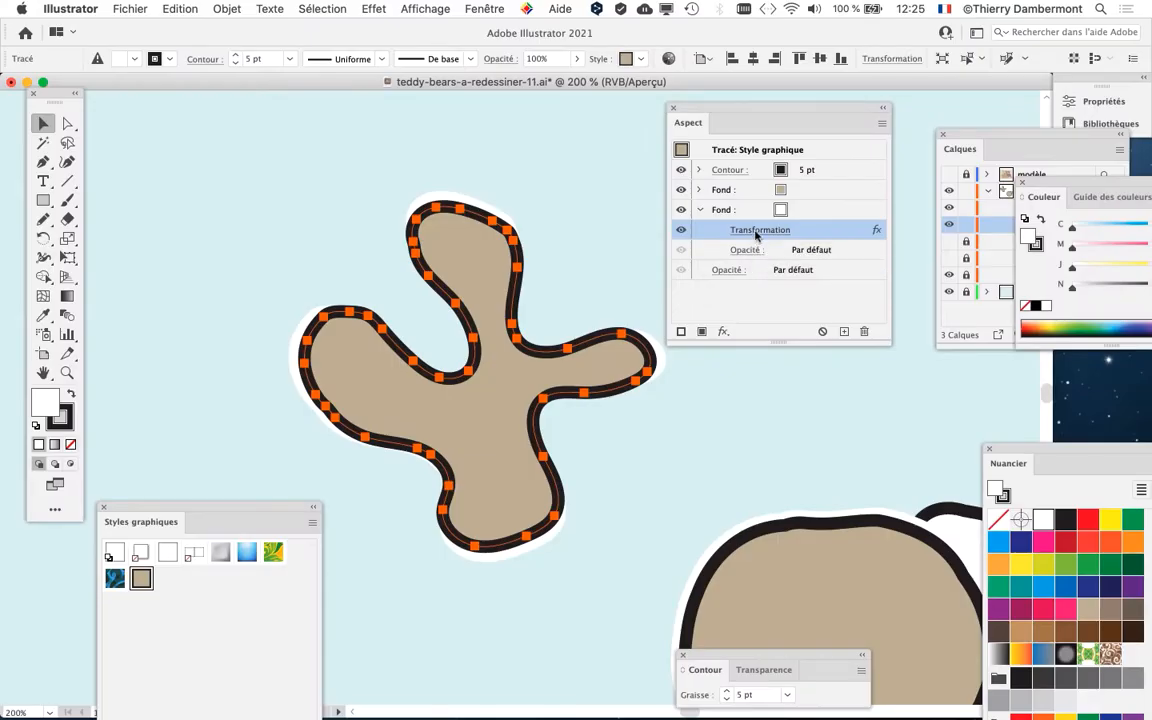
pyautogui.click(380, 8)
pyautogui.moveTo(381, 143)
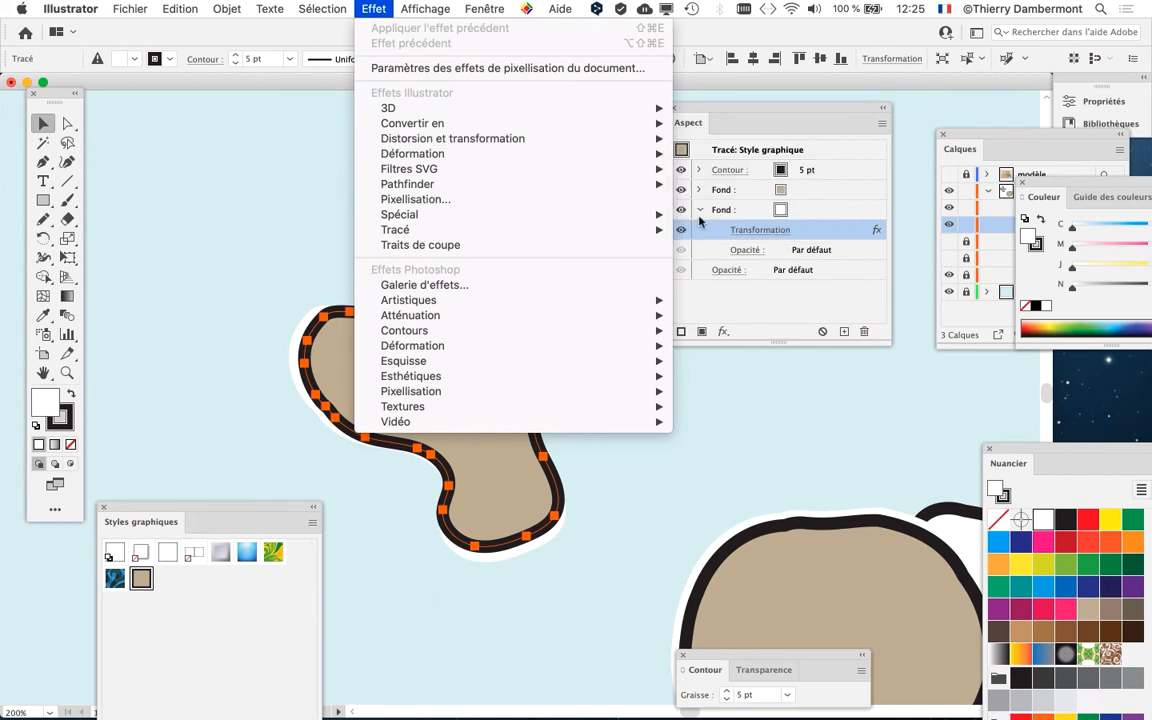
pyautogui.click(825, 422)
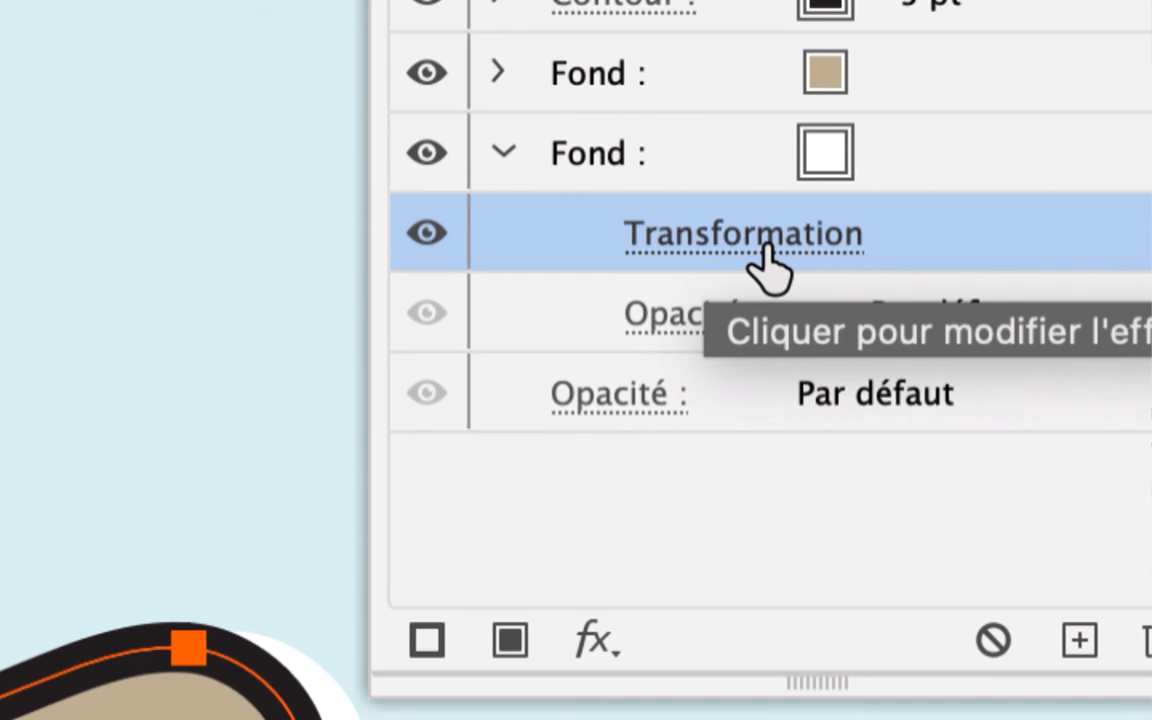
pyautogui.click(768, 246)
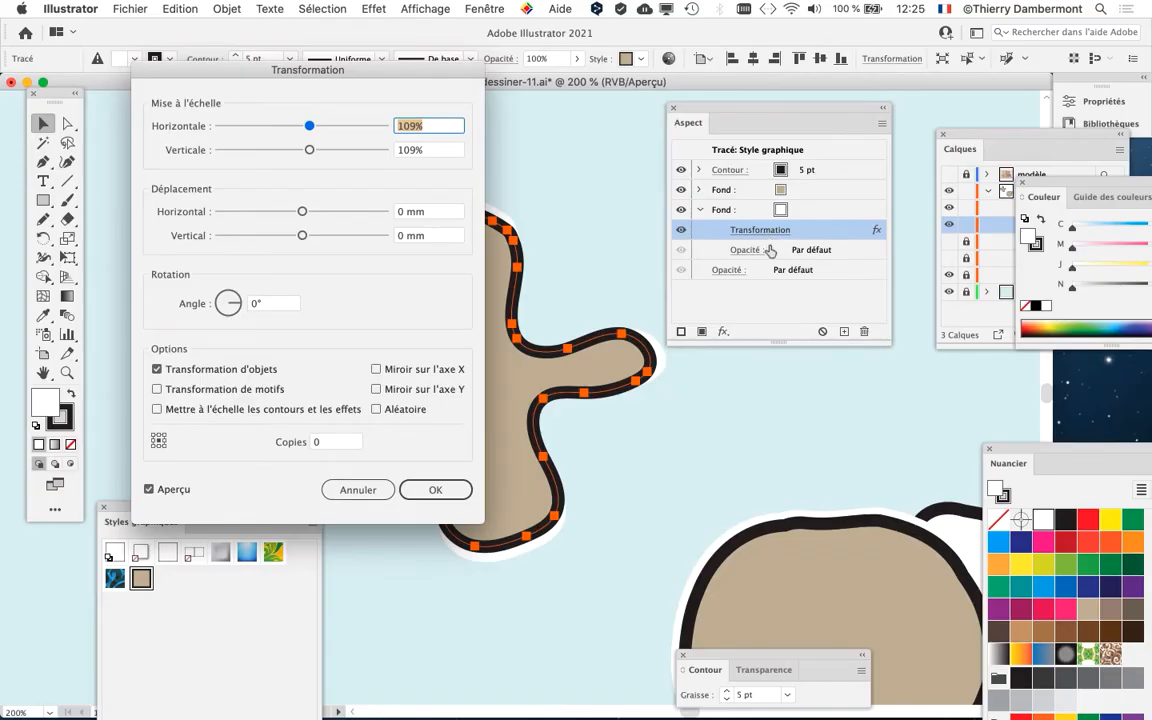
pyautogui.moveTo(322, 62); pyautogui.dragTo(450, 20)
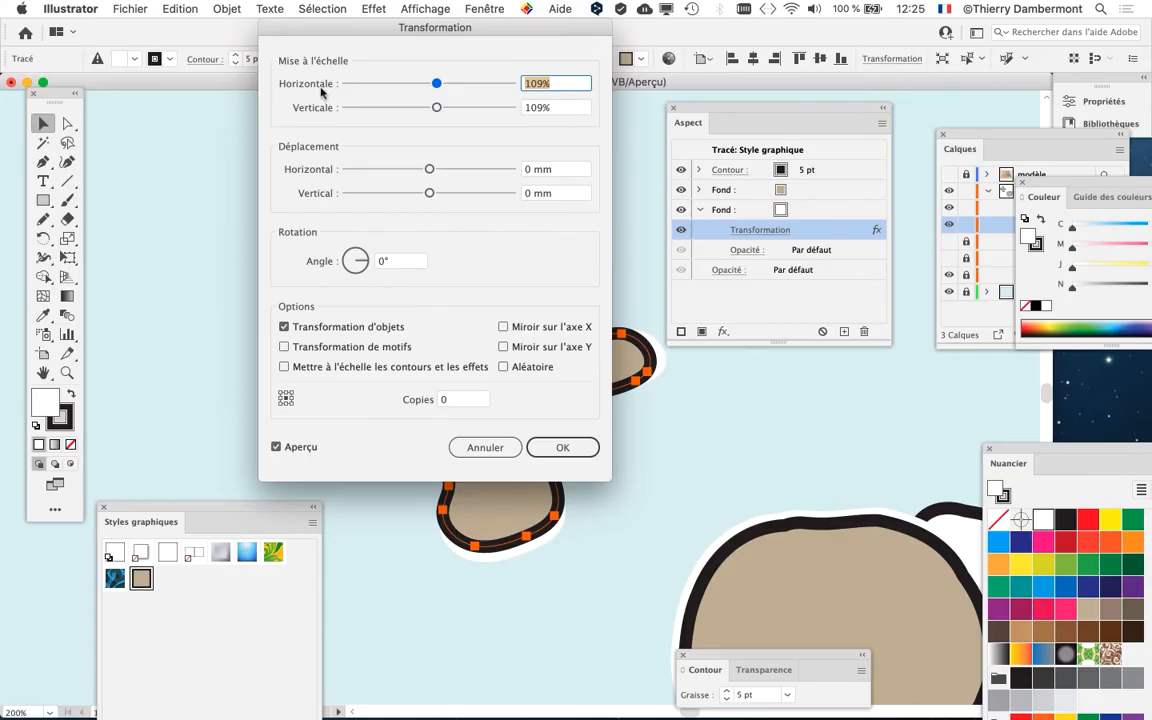
pyautogui.click(480, 446)
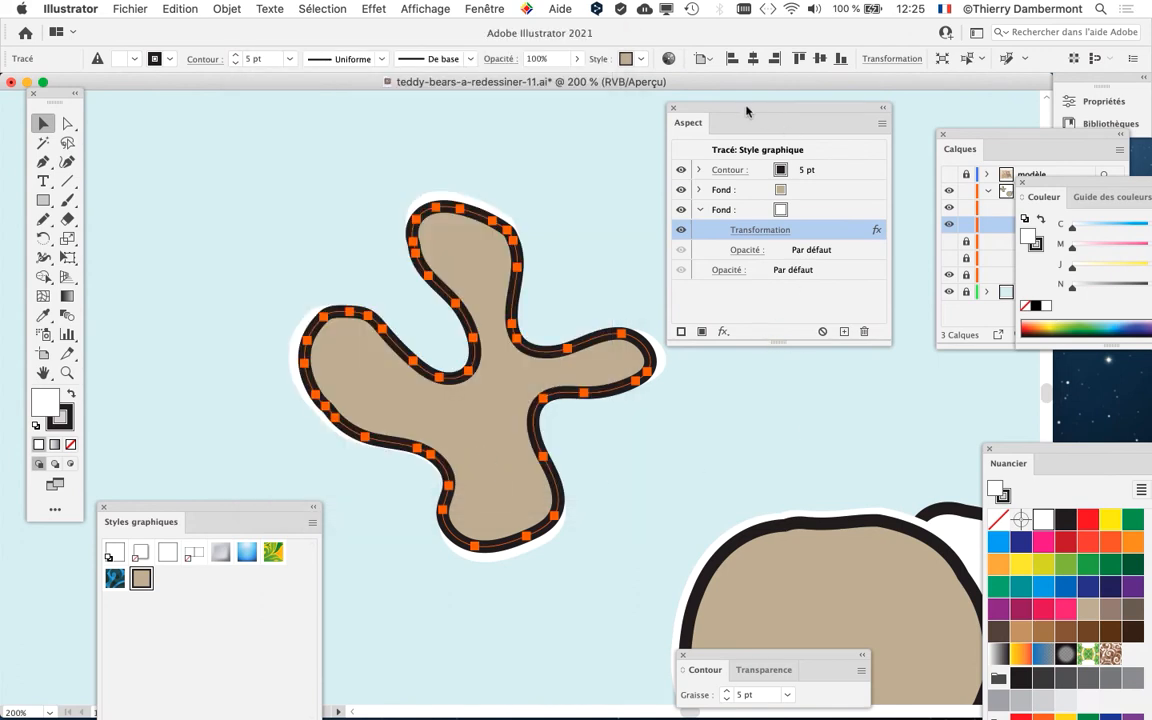
# - Deselect the branched outline to examine its white border and reposition the Aspect panel beside it
pyautogui.moveTo(746, 110)
pyautogui.mouseDown()
pyautogui.moveTo(758, 116)
pyautogui.moveTo(735, 111)
pyautogui.mouseUp()
pyautogui.scroll(-3, 486, 198)
pyautogui.hscroll(3, 486, 198)
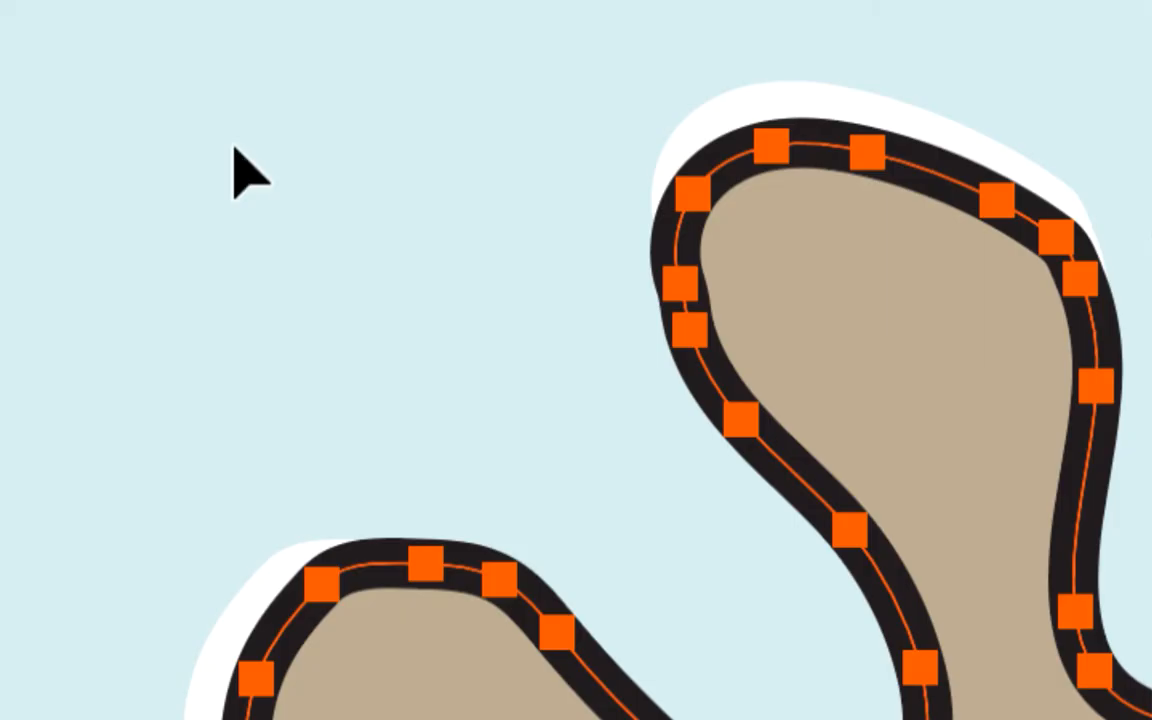
pyautogui.click(236, 150)
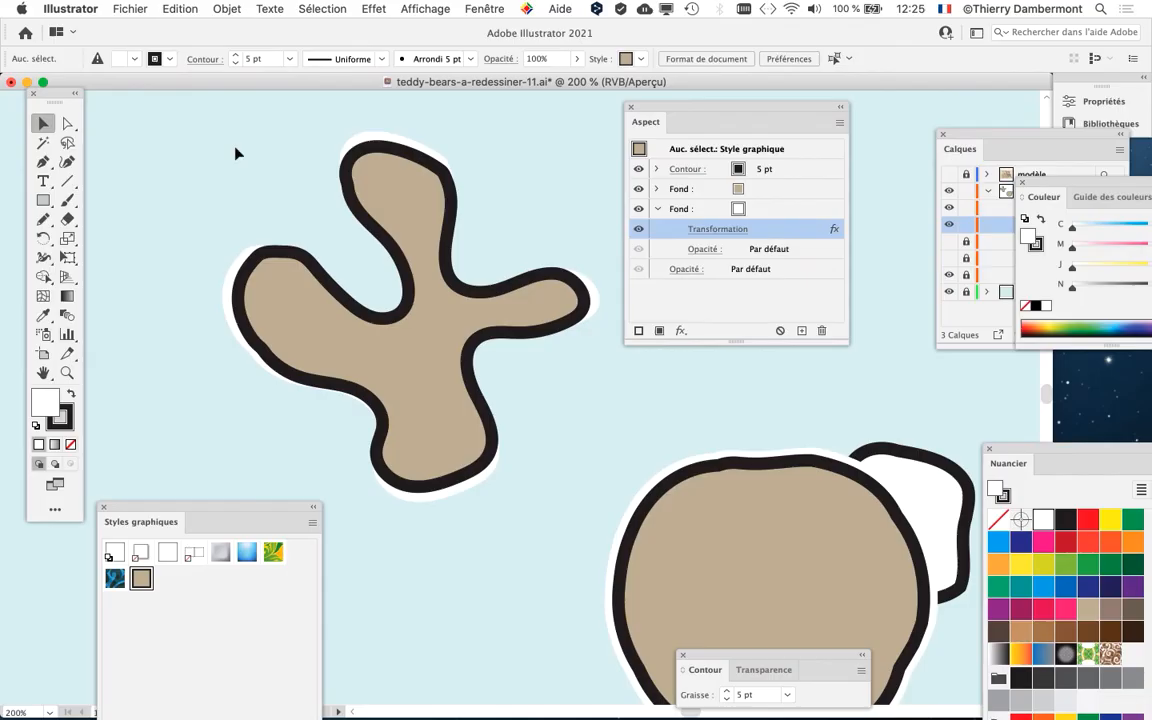
pyautogui.moveTo(806, 108); pyautogui.dragTo(836, 131)
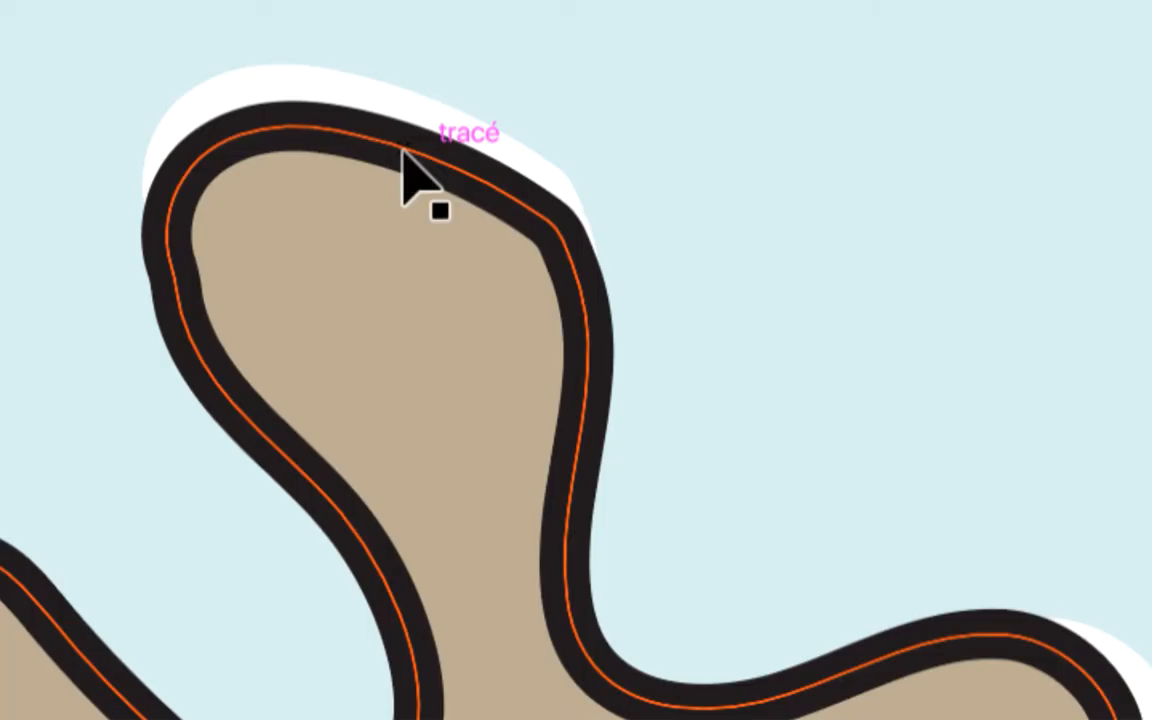
# - Delete the branched outline's Transformation effect from the white fill, then hide and show the tan fill to check the white one beneath
pyautogui.click(403, 150)
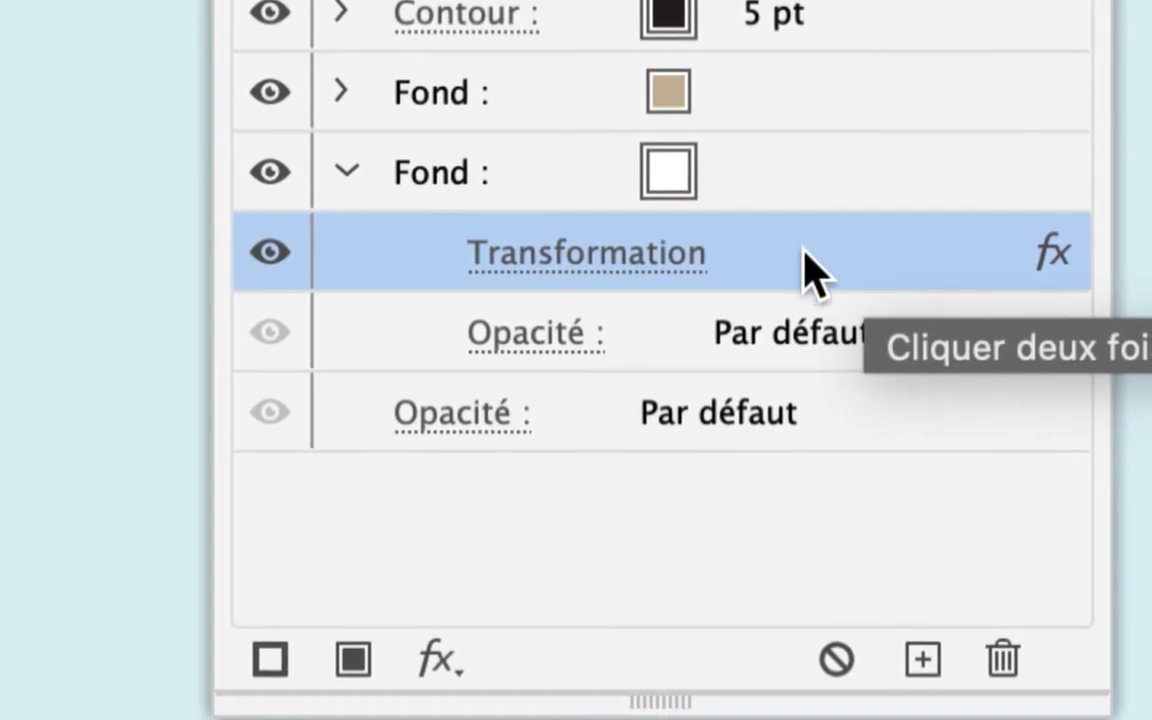
pyautogui.moveTo(803, 252); pyautogui.dragTo(981, 557)
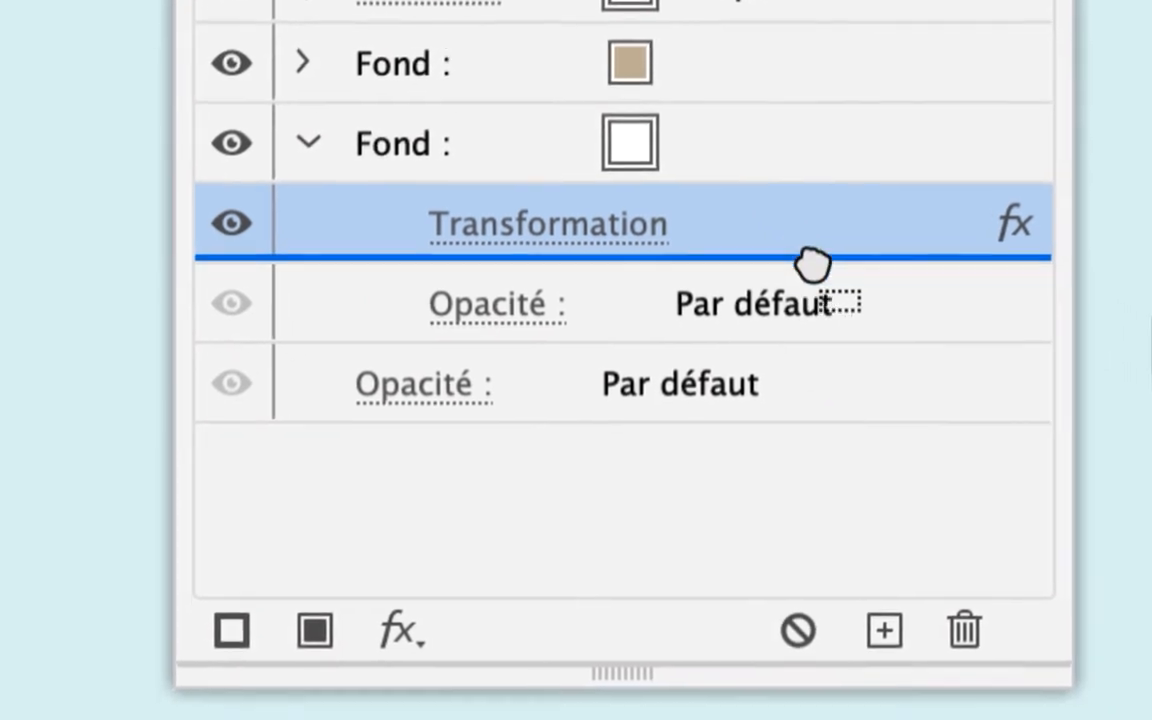
pyautogui.moveTo(838, 313); pyautogui.dragTo(862, 415)
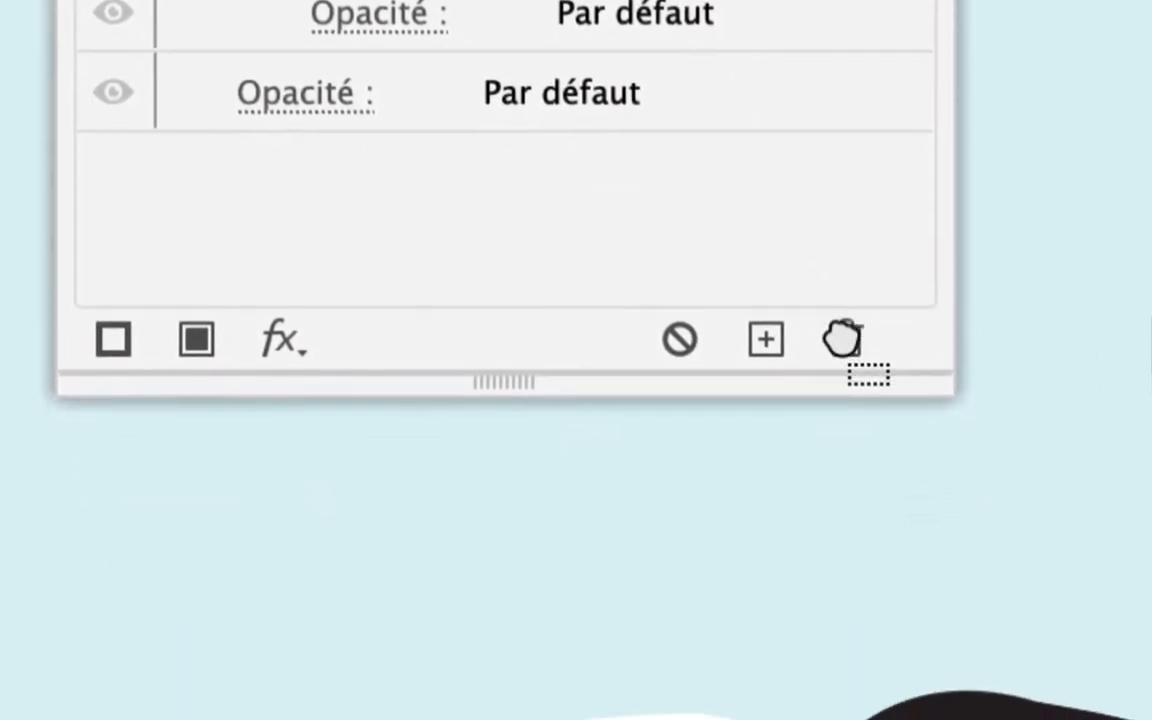
pyautogui.moveTo(842, 340); pyautogui.dragTo(842, 340)
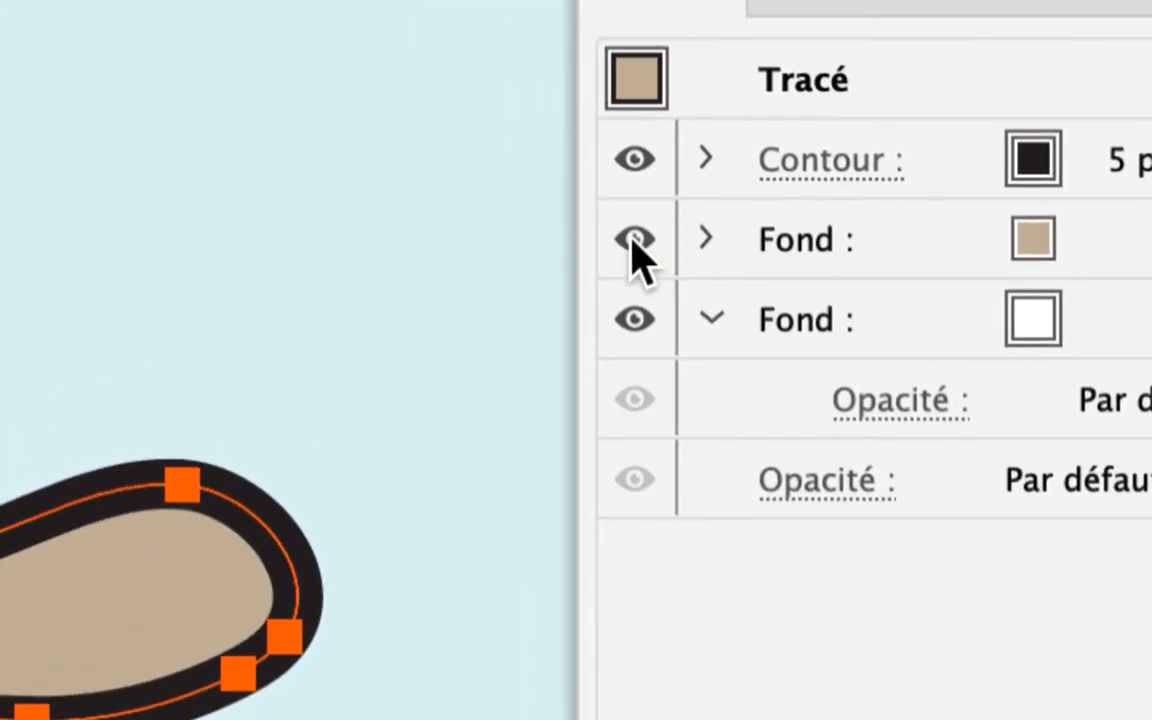
pyautogui.click(634, 241)
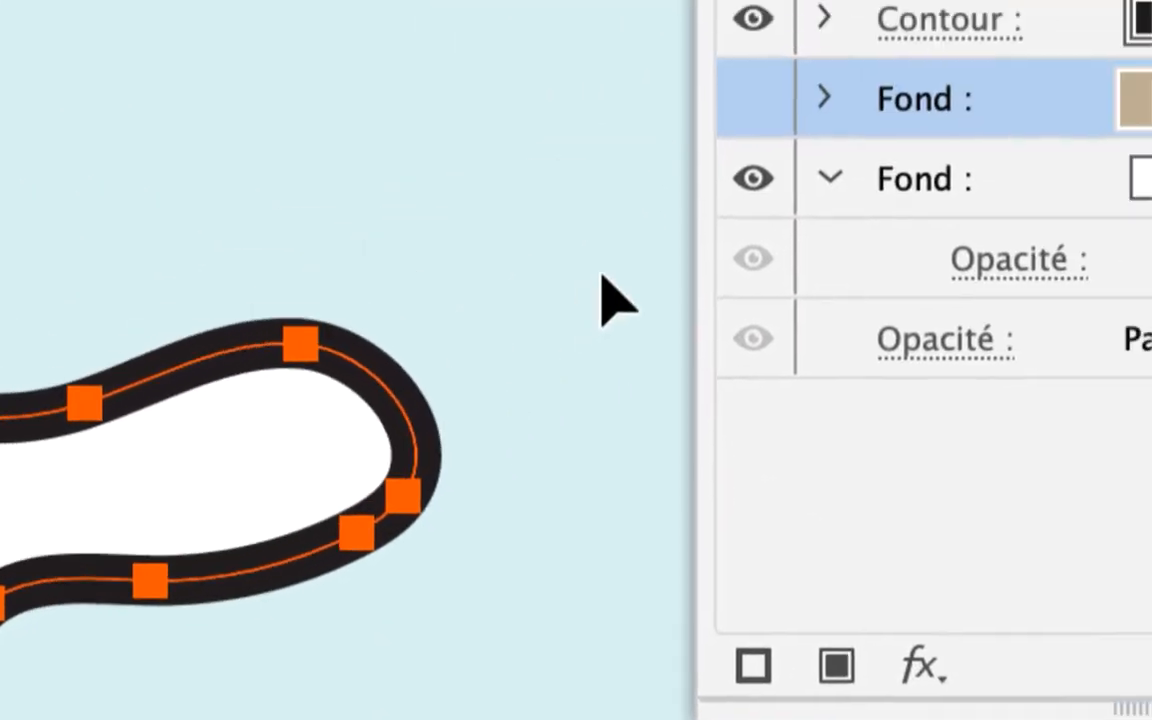
pyautogui.click(753, 98)
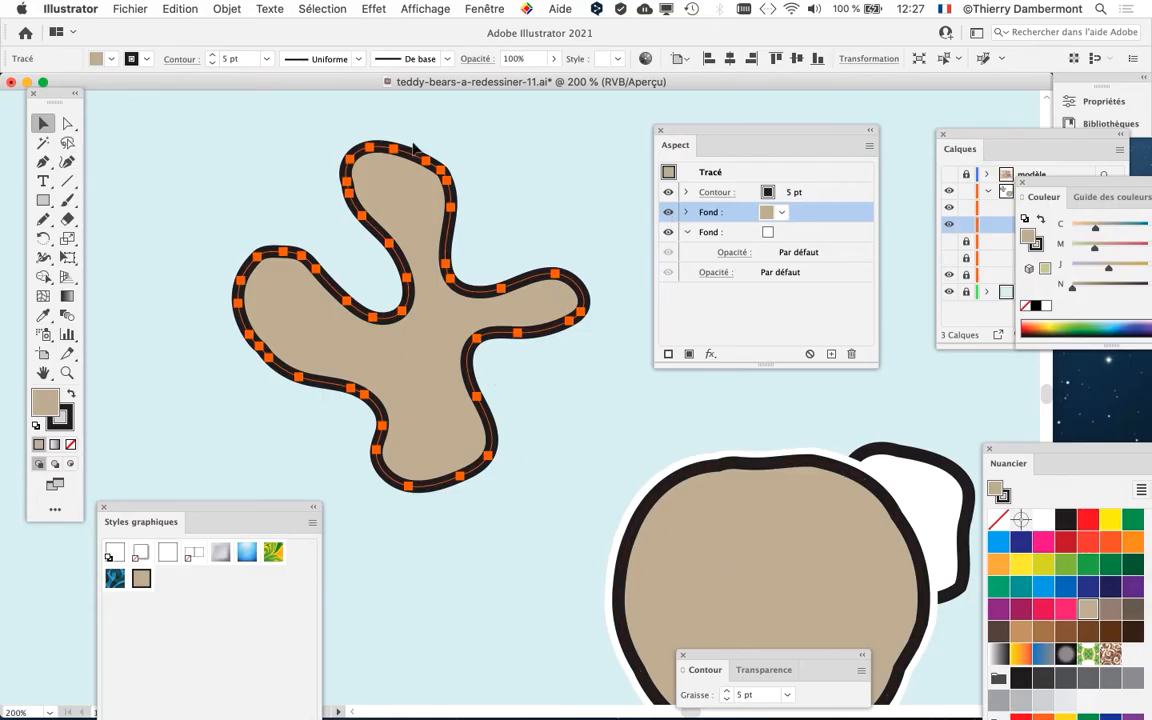
# - Show the selection bounding box, compare the outline's display with the Selection and Direct Selection tools, then hide the box
pyautogui.click(425, 8)
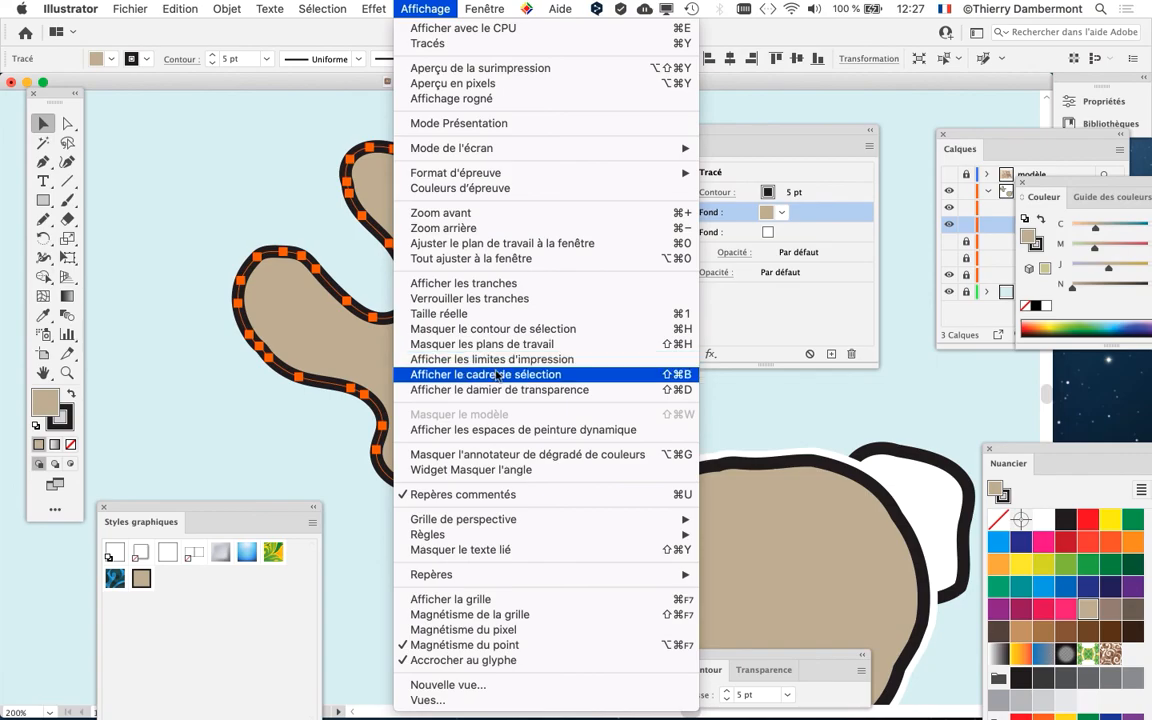
pyautogui.click(450, 374)
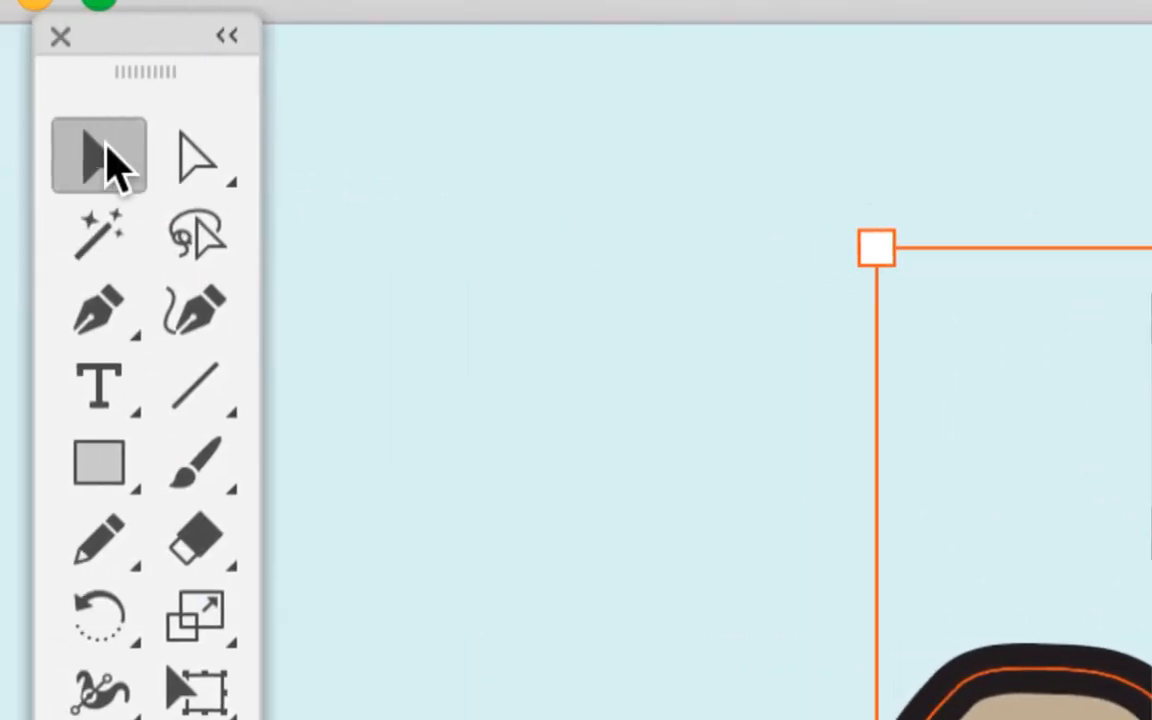
pyautogui.click(385, 285)
pyautogui.click(280, 250)
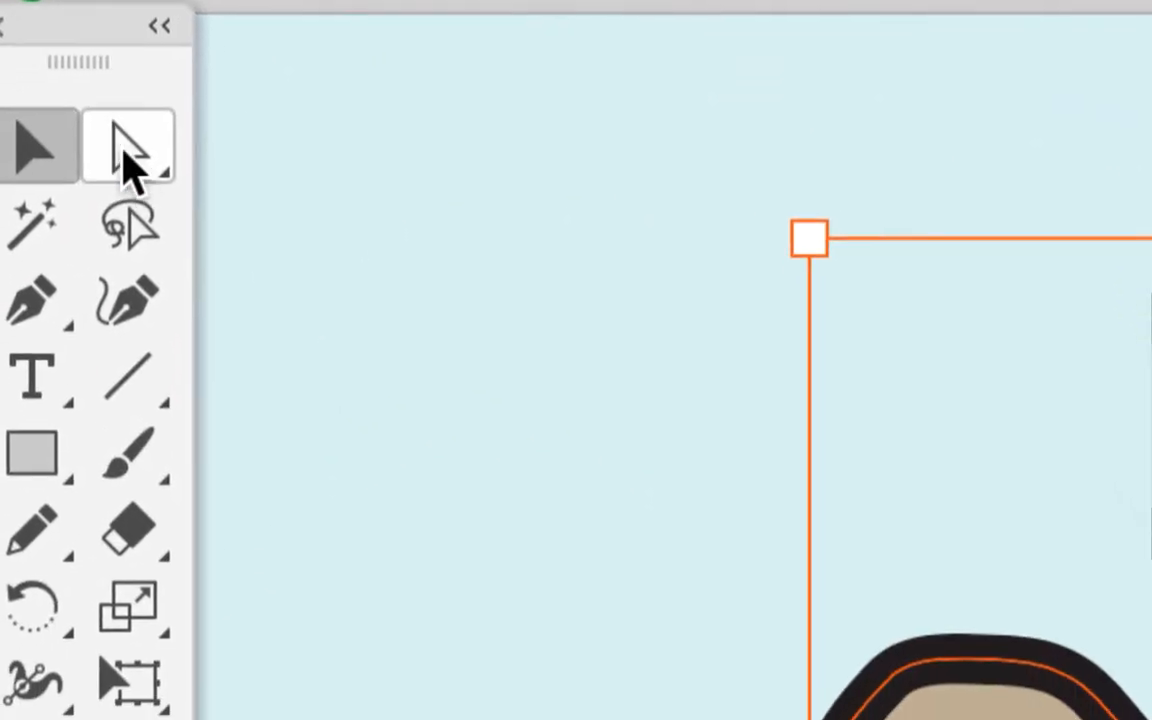
pyautogui.click(128, 160)
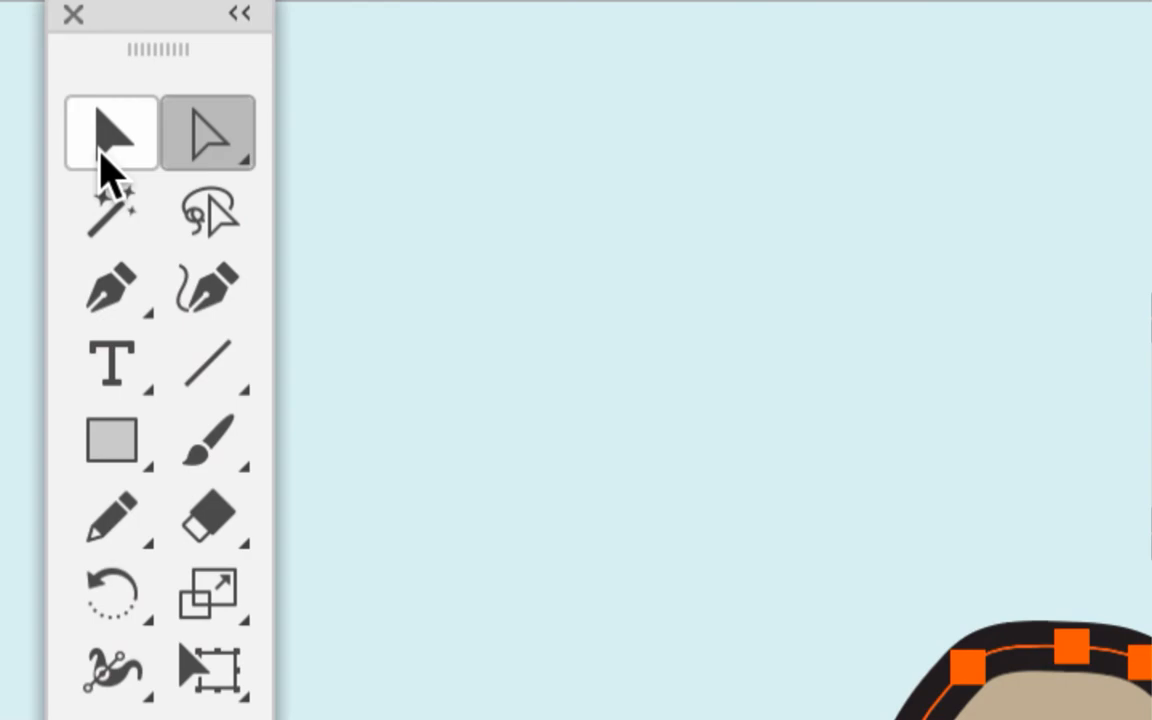
pyautogui.click(101, 152)
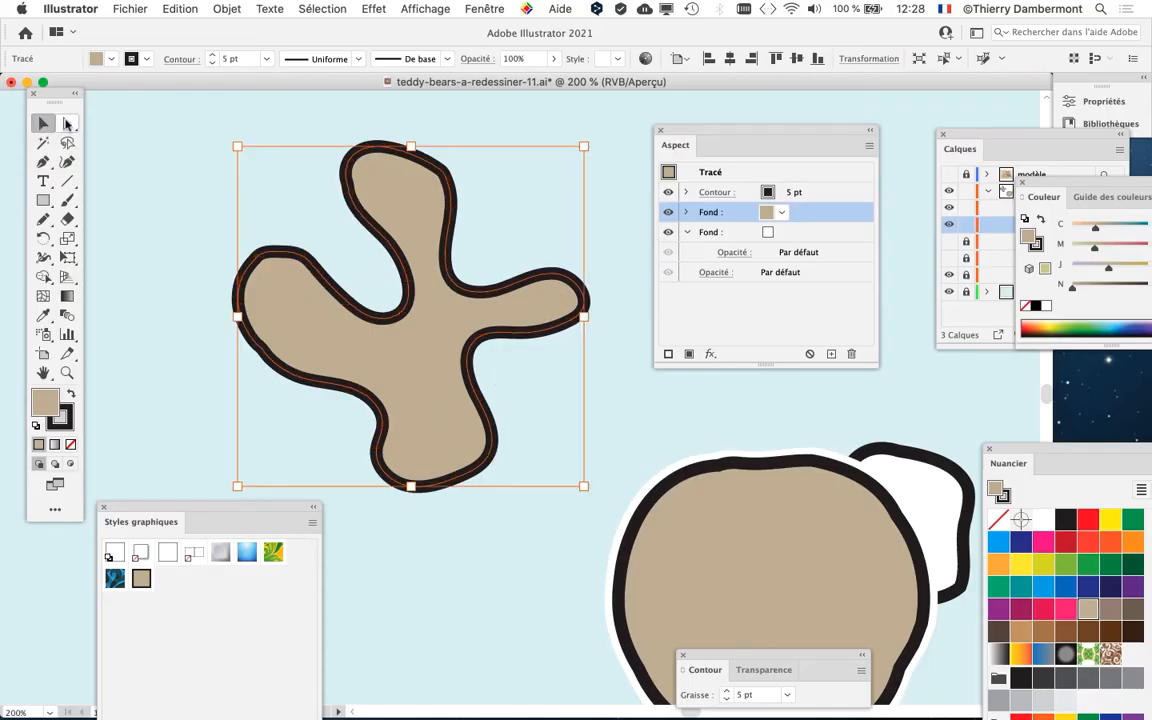
pyautogui.click(67, 123)
pyautogui.click(43, 123)
pyautogui.click(414, 6)
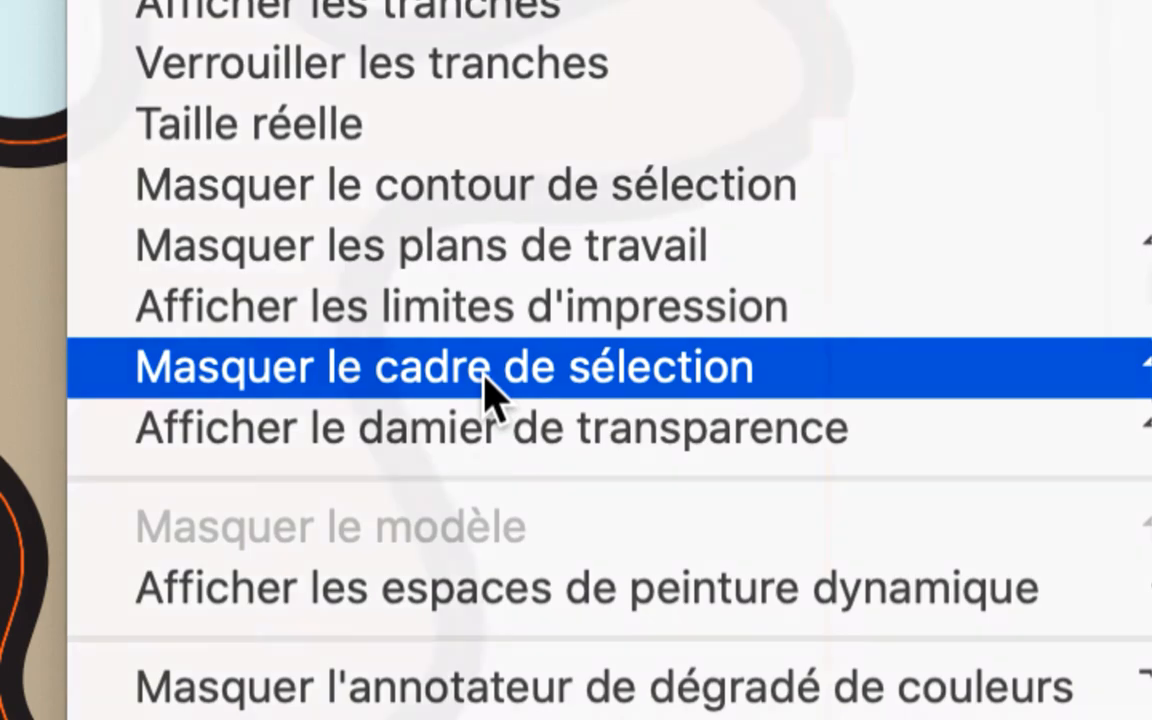
pyautogui.click(487, 393)
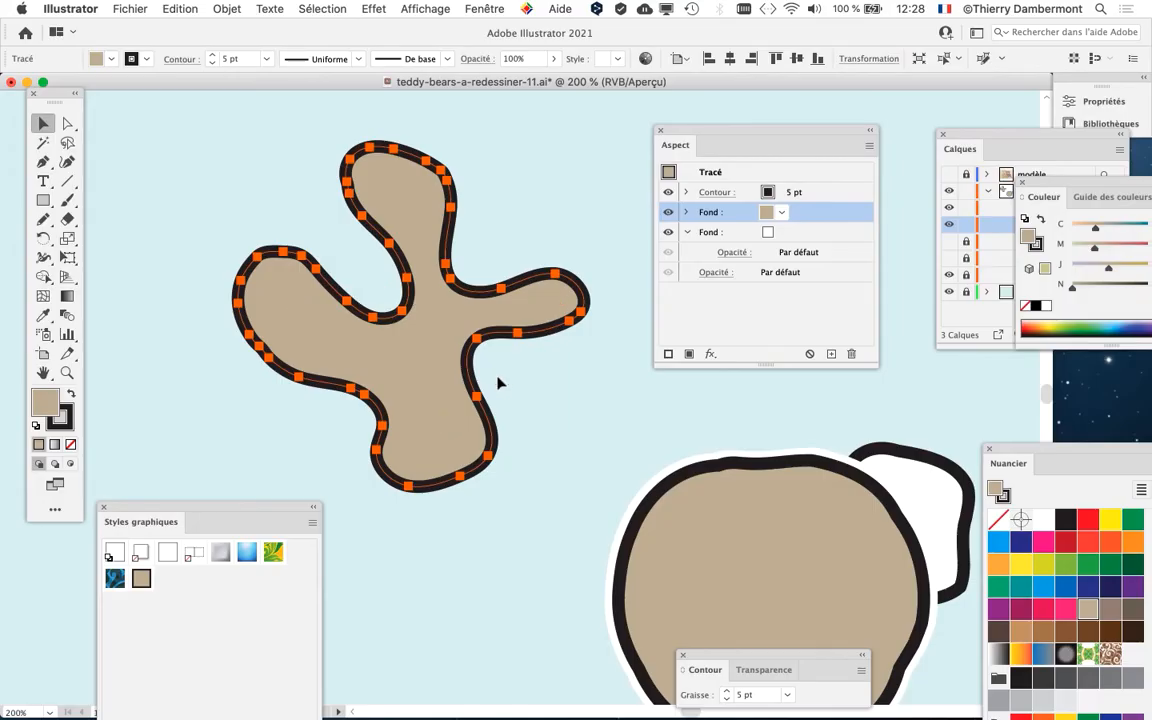
# - Deselect the branched outline and reselect it by its contour to examine its anchor points without the bounding box
pyautogui.click(266, 173)
pyautogui.click(350, 163)
pyautogui.click(321, 147)
pyautogui.click(357, 162)
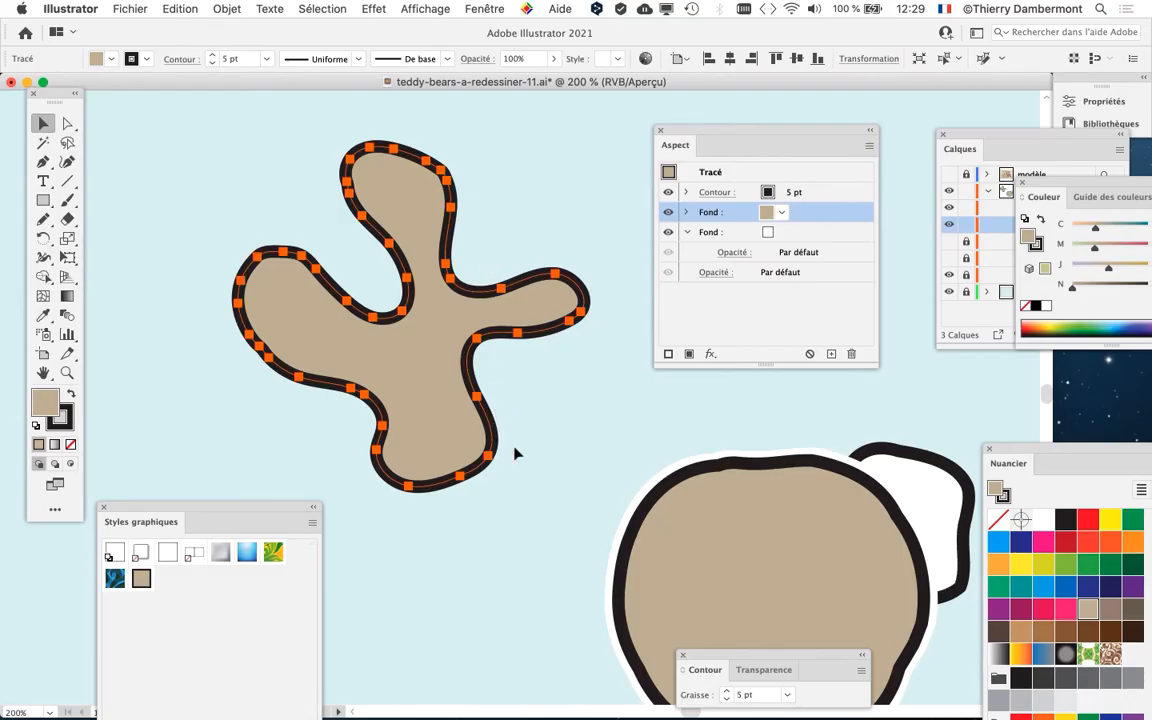
pyautogui.click(497, 374)
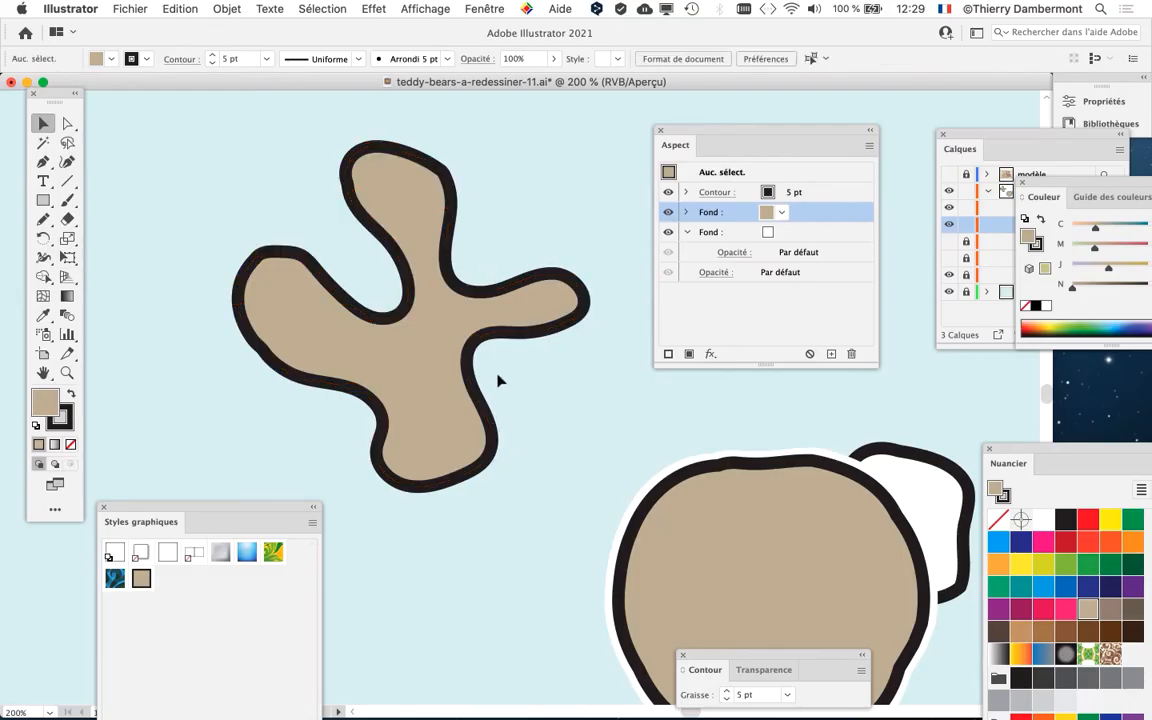
pyautogui.click(491, 331)
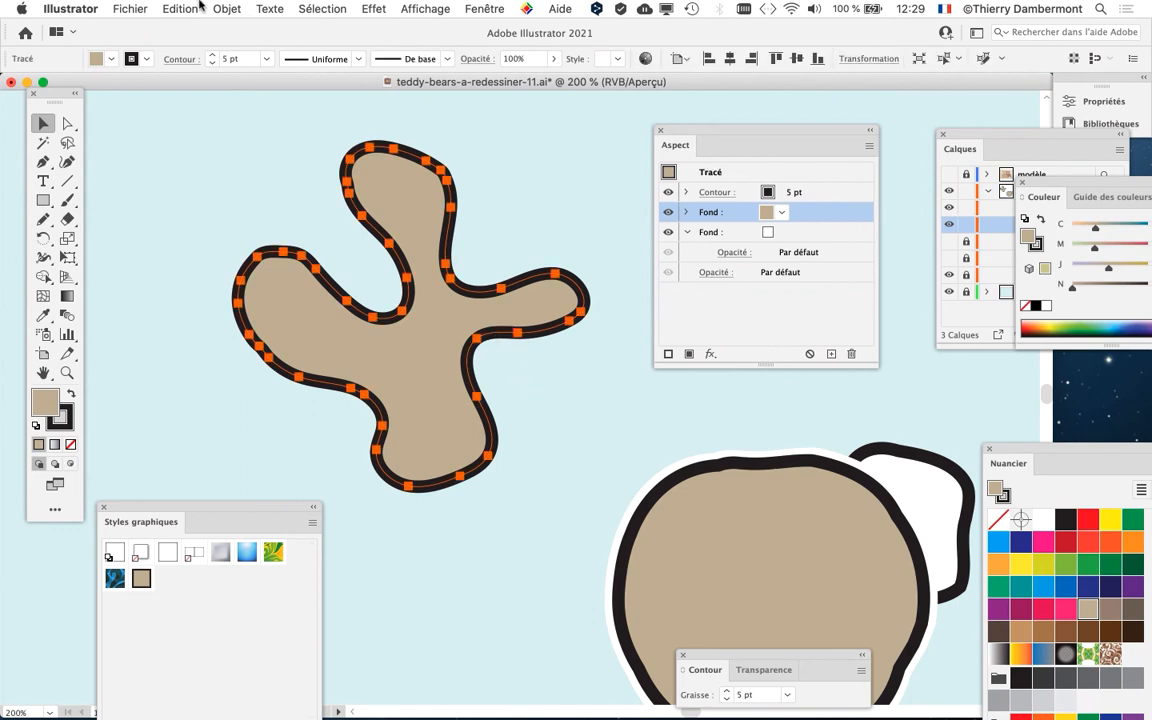
# - Save the document under the new name teddy-bears-a-redessiner-12.ai in the teddy bear 5 folder
pyautogui.click(125, 9)
pyautogui.click(205, 159)
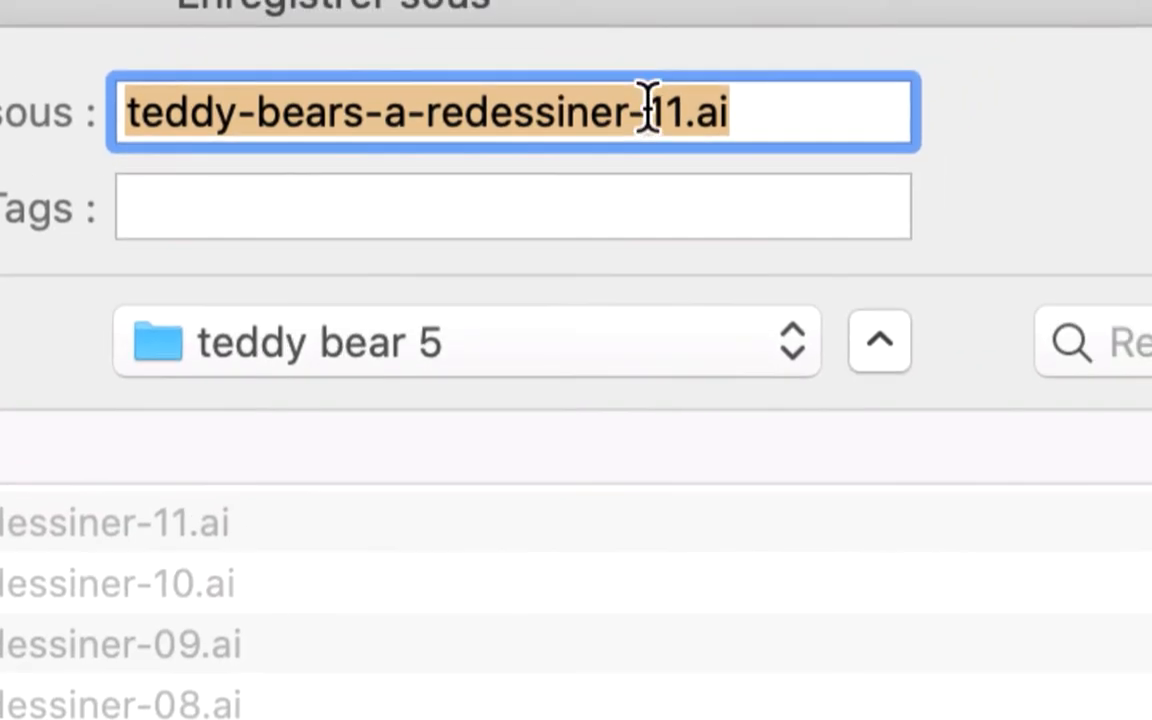
pyautogui.click(658, 106)
pyautogui.moveTo(667, 108); pyautogui.dragTo(650, 110)
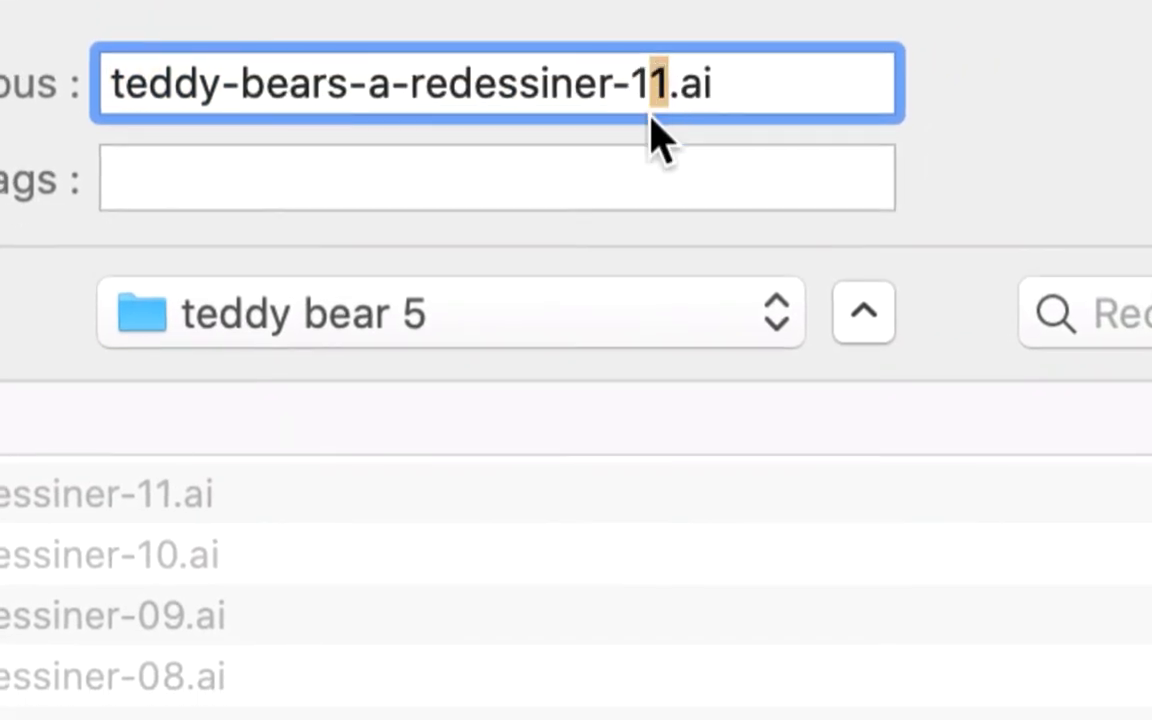
pyautogui.write('2')
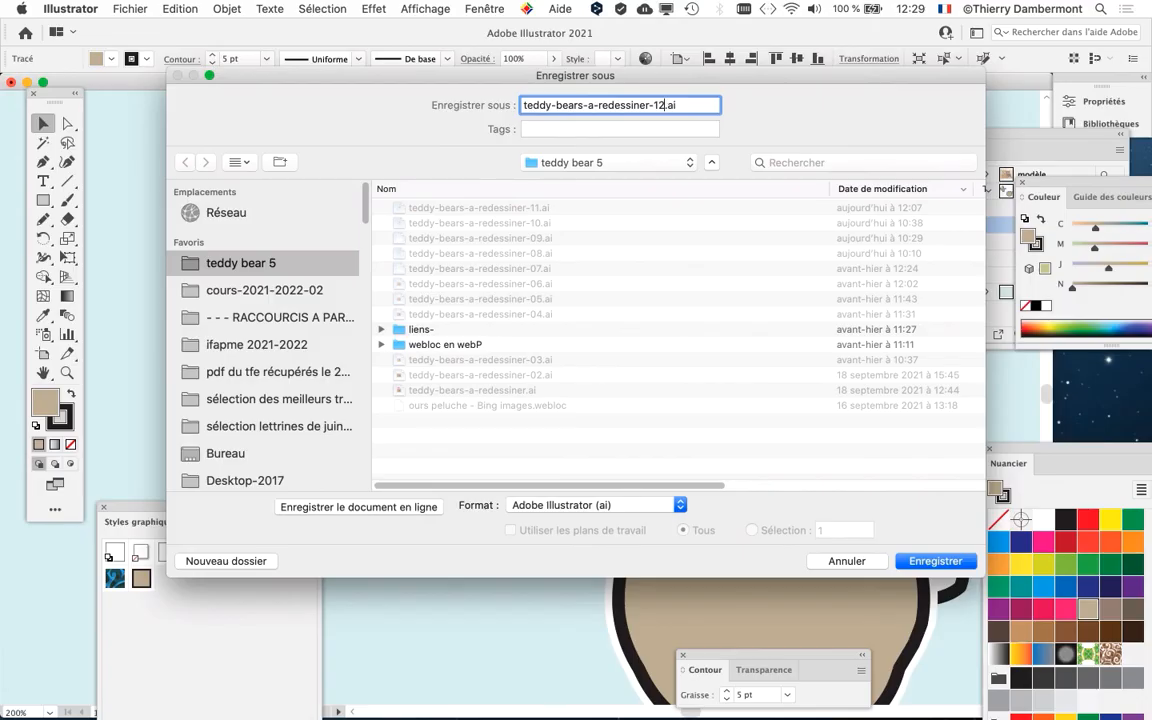
pyautogui.press('Return')
pyautogui.press('Return')
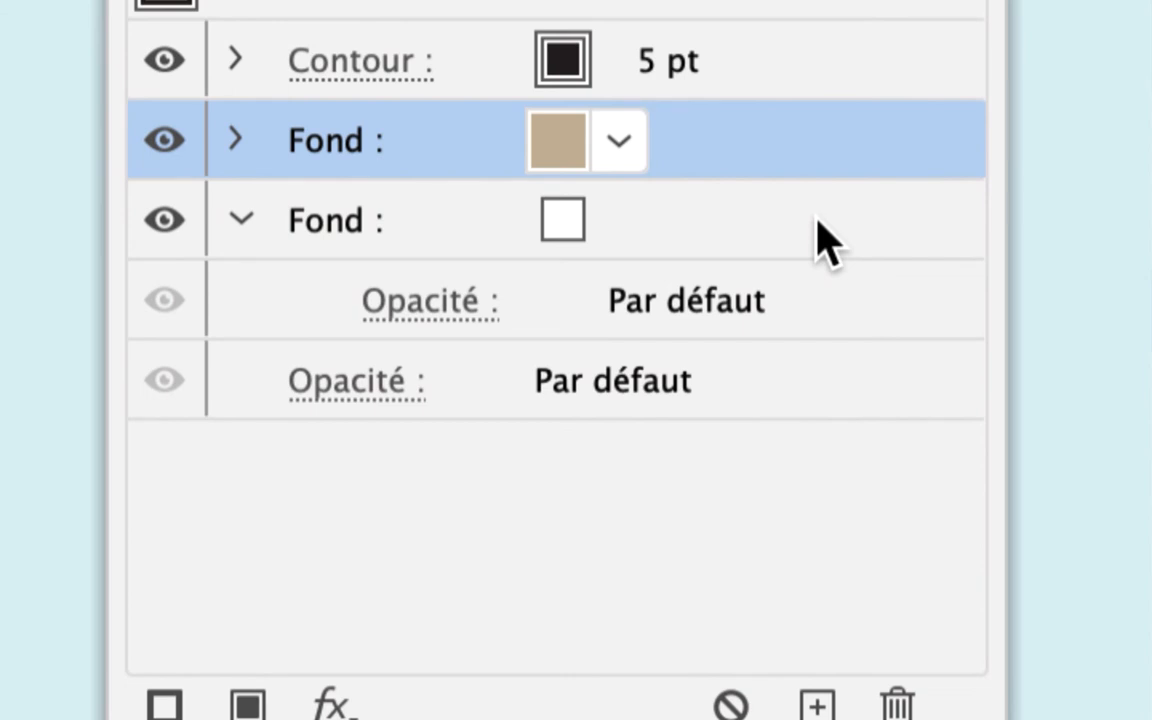
# - Apply a Décalage path effect to the outline's white fill with a 3,528 mm offset, Pointe join and Pointe value 4
pyautogui.click(820, 240)
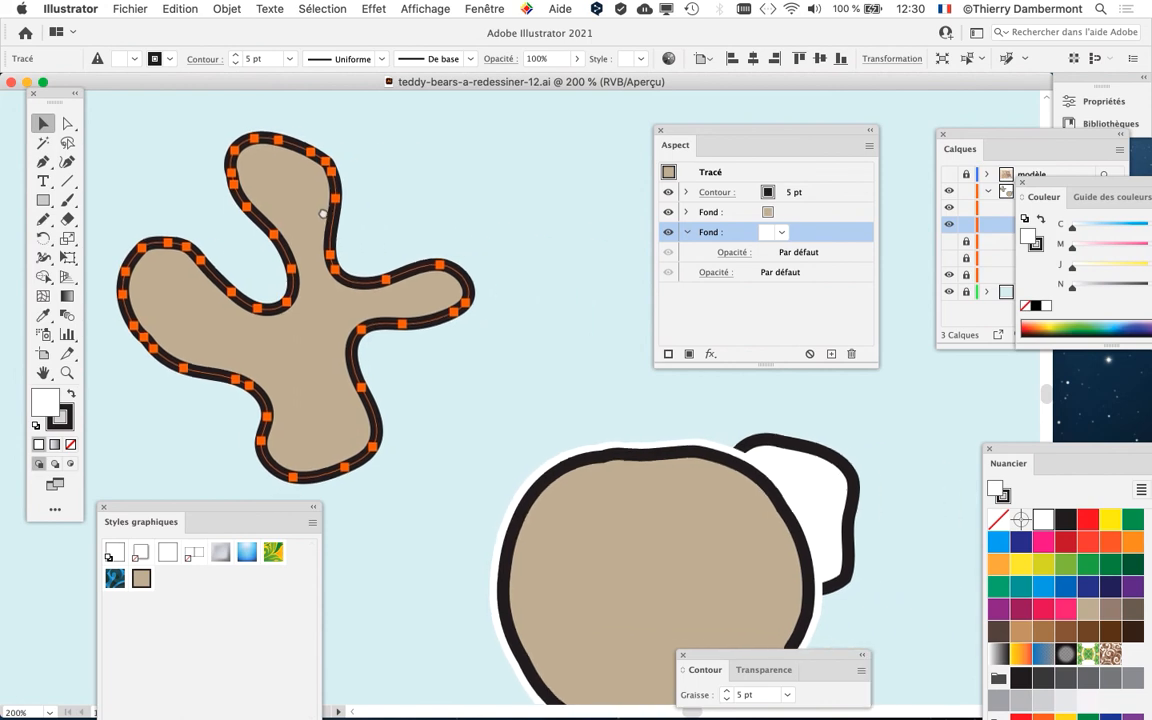
pyautogui.scroll(-2, 325, 200)
pyautogui.hscroll(-2, 325, 200)
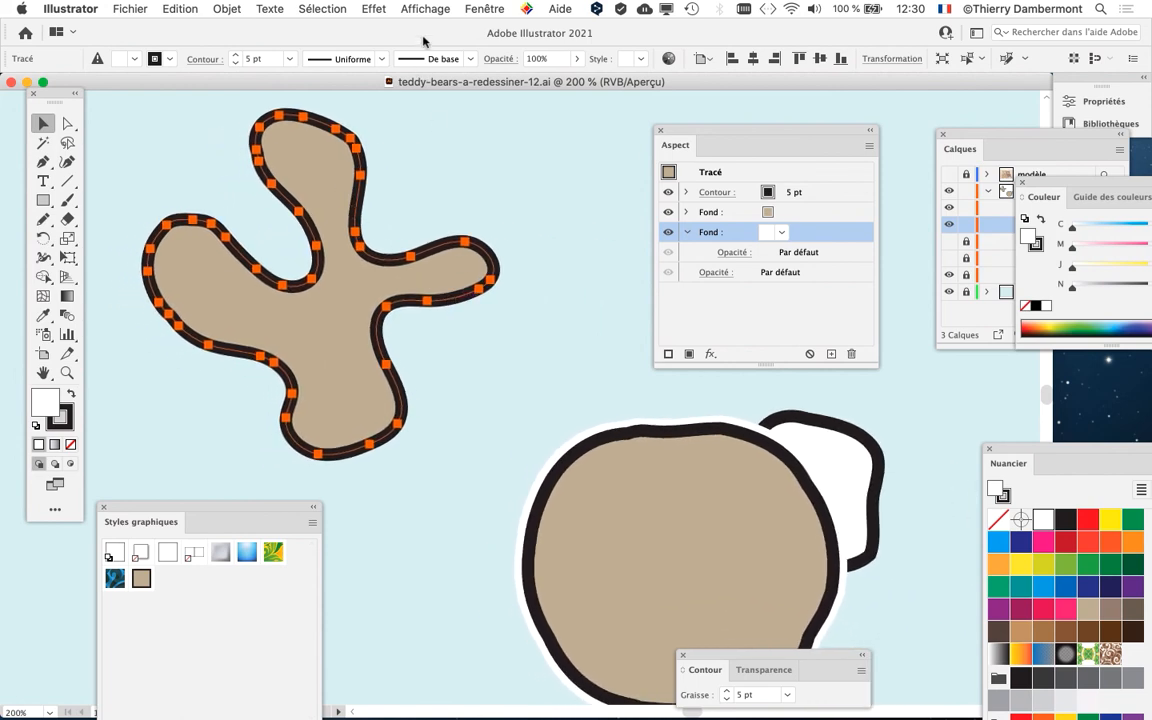
pyautogui.click(375, 9)
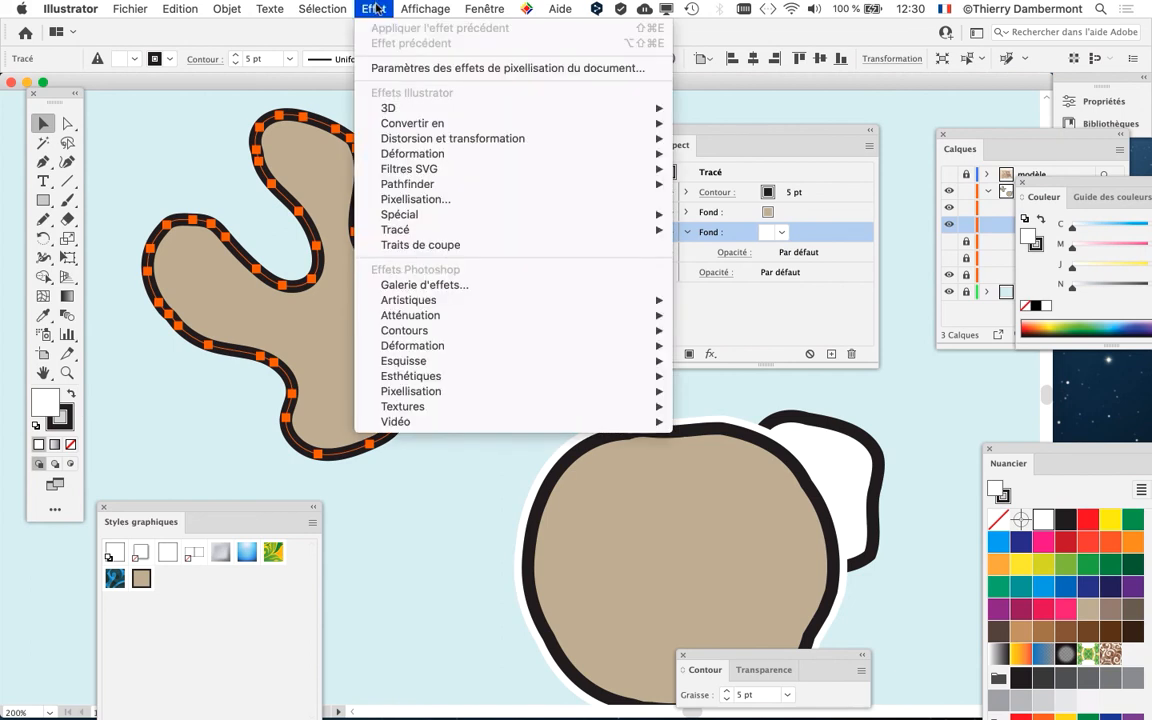
pyautogui.moveTo(399, 236)
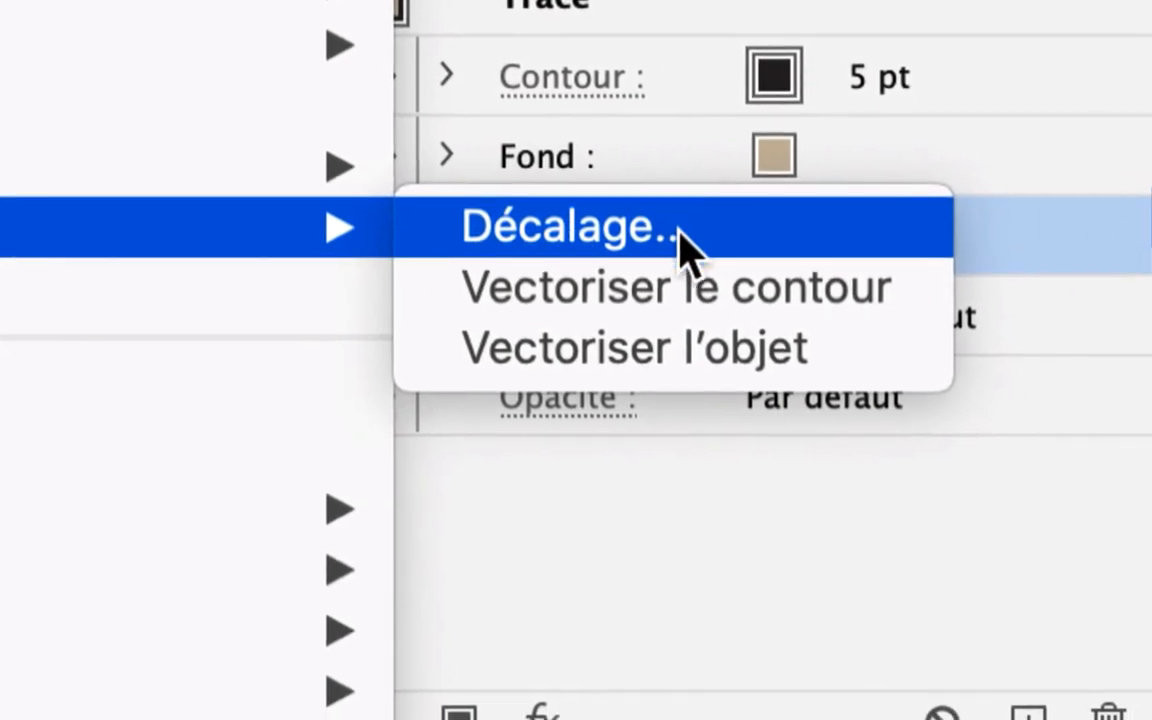
pyautogui.click(683, 240)
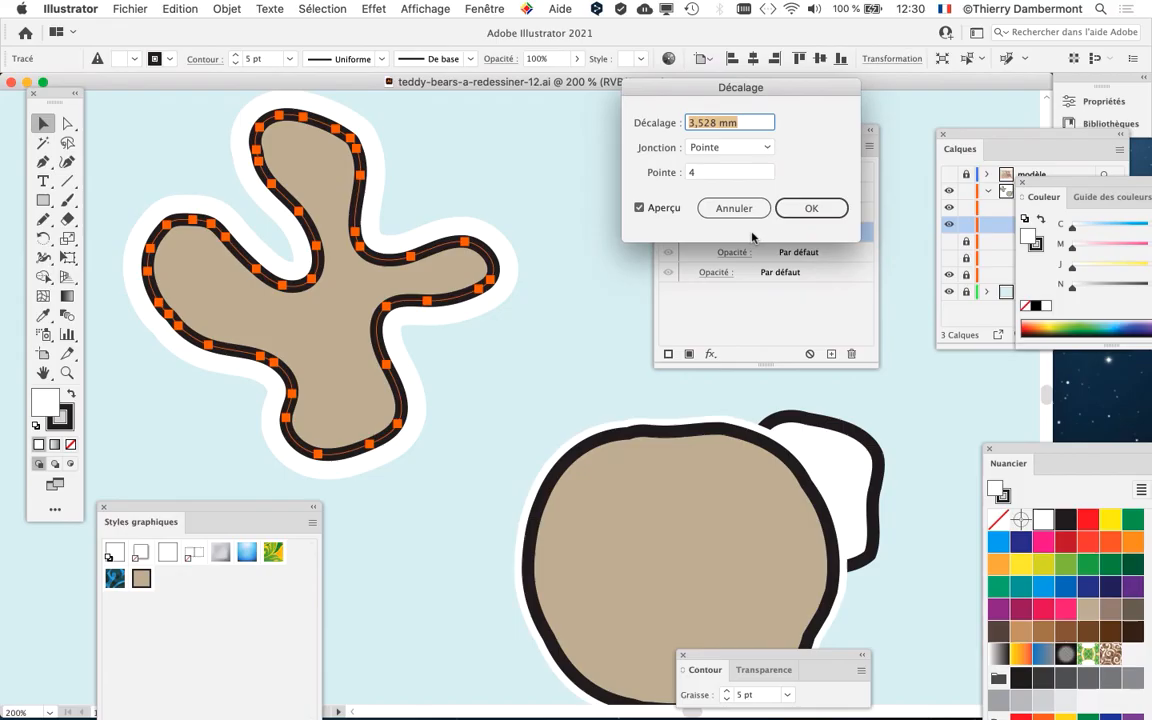
pyautogui.moveTo(657, 100); pyautogui.dragTo(601, 135)
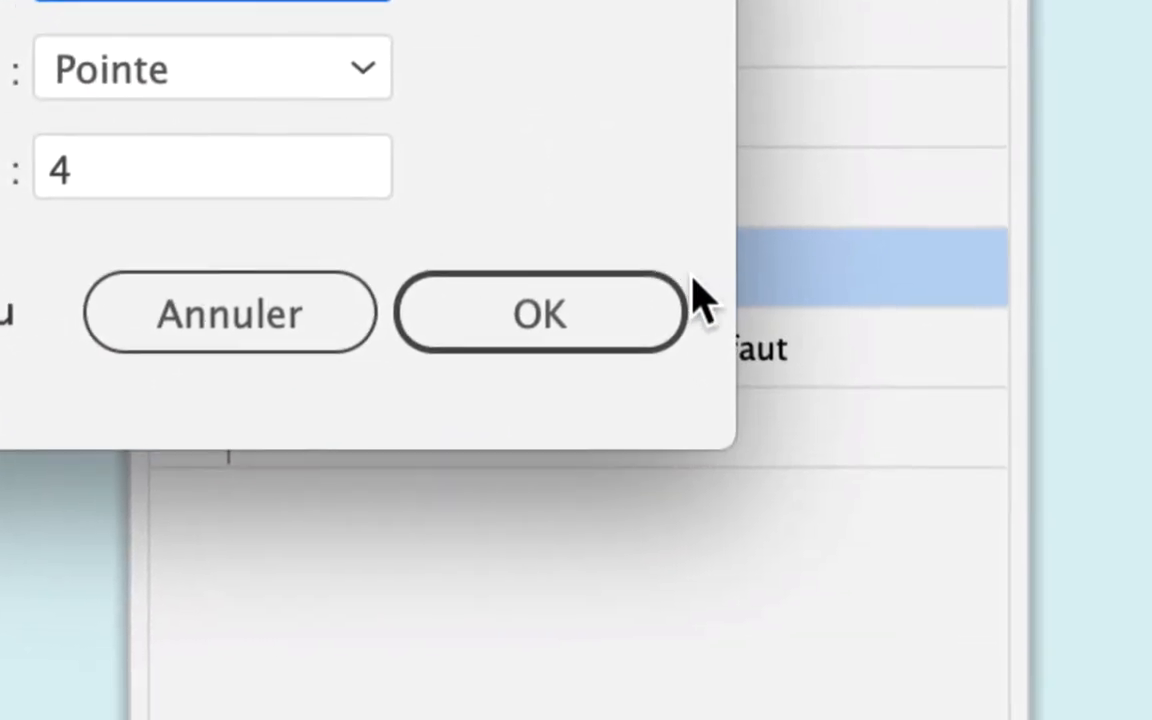
pyautogui.click(680, 305)
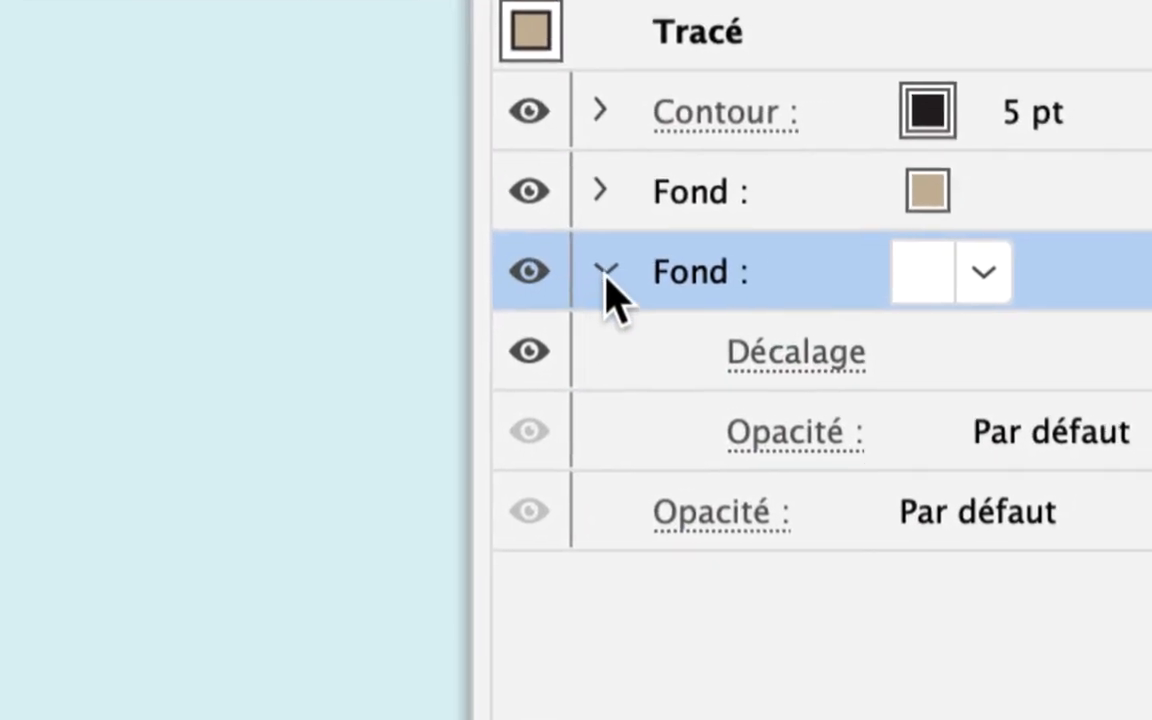
# - Inspect the white fill's attributes in the outline's appearance and select its Décalage effect
pyautogui.click(618, 404)
pyautogui.click(606, 276)
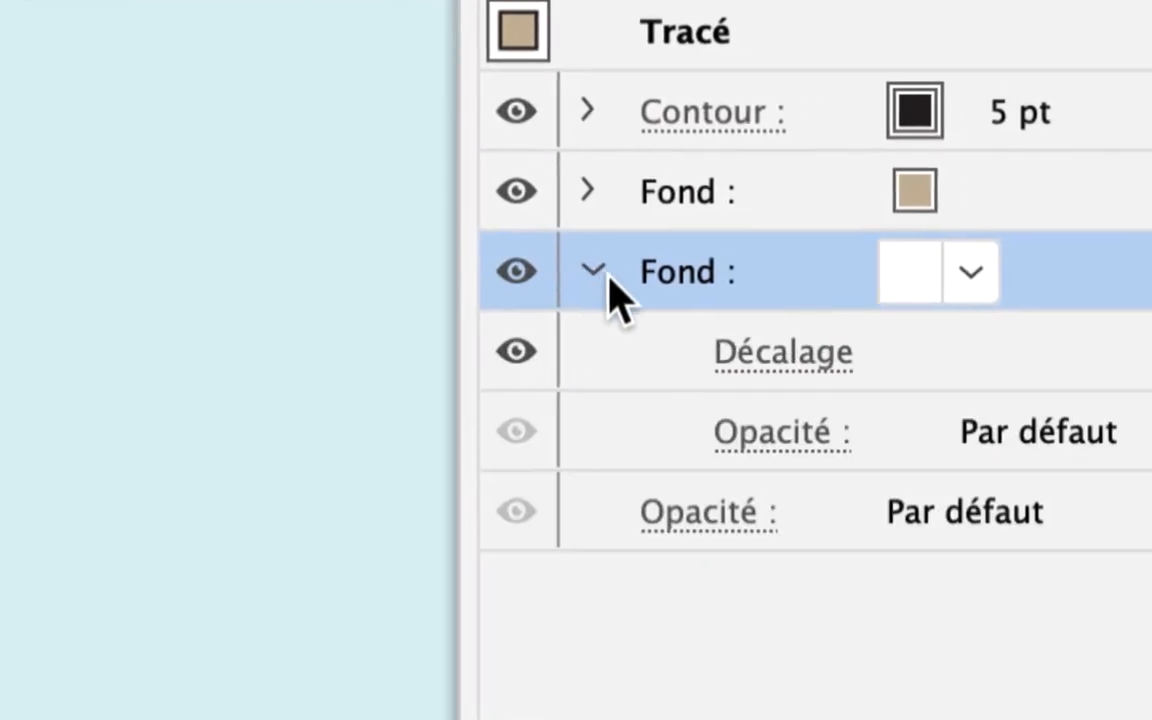
pyautogui.click(680, 305)
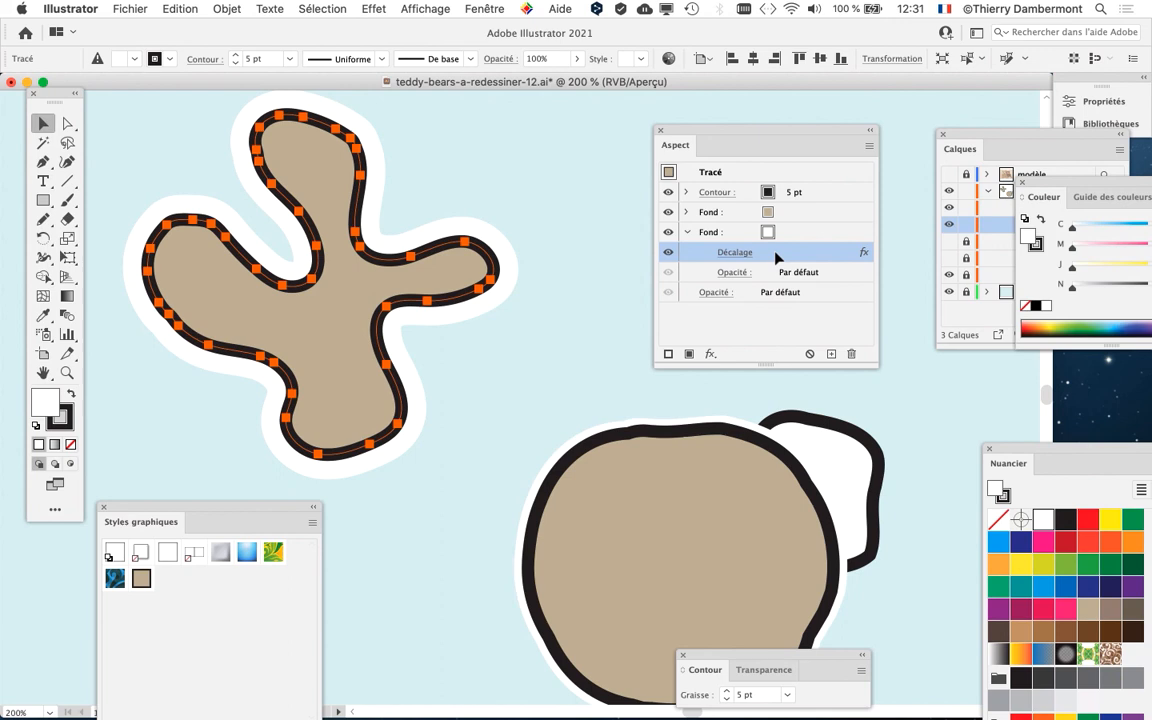
pyautogui.click(367, 8)
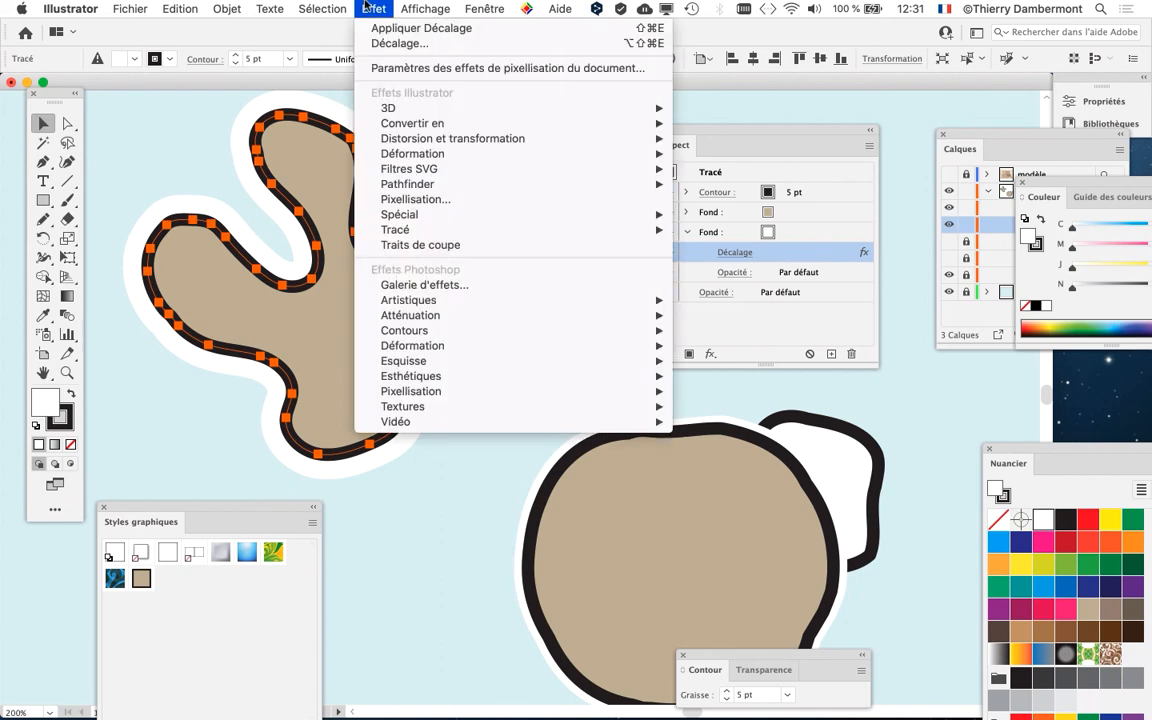
pyautogui.moveTo(545, 229)
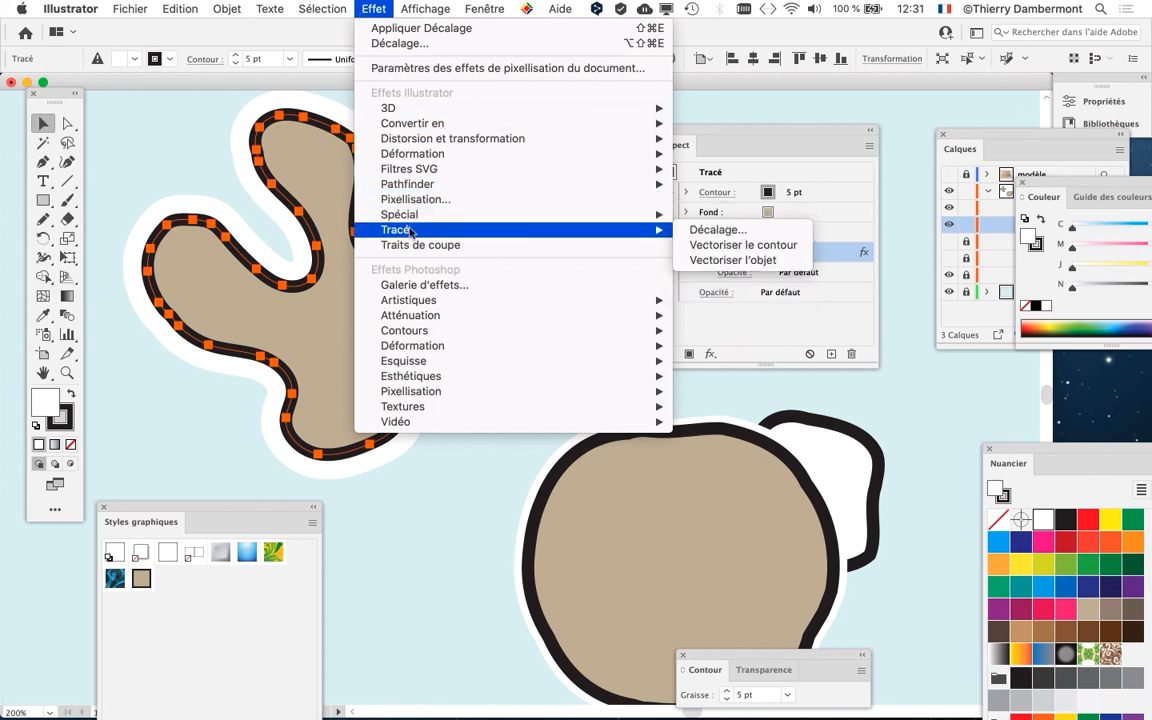
pyautogui.click(713, 231)
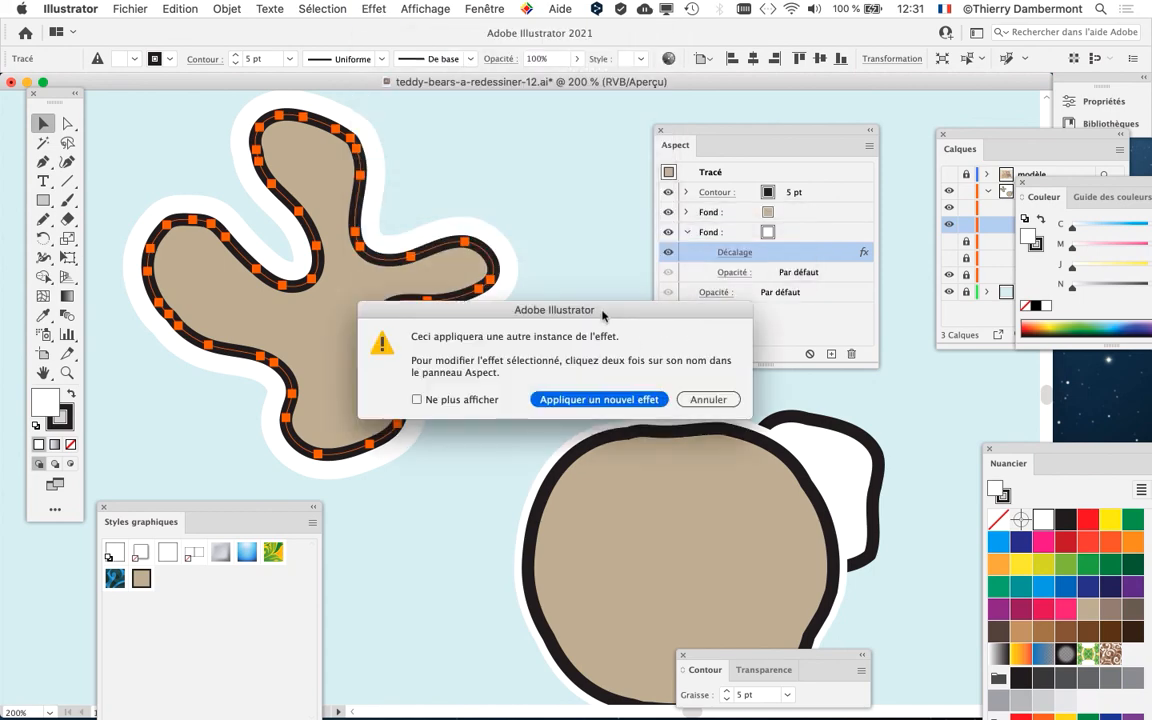
pyautogui.moveTo(603, 309); pyautogui.dragTo(451, 183)
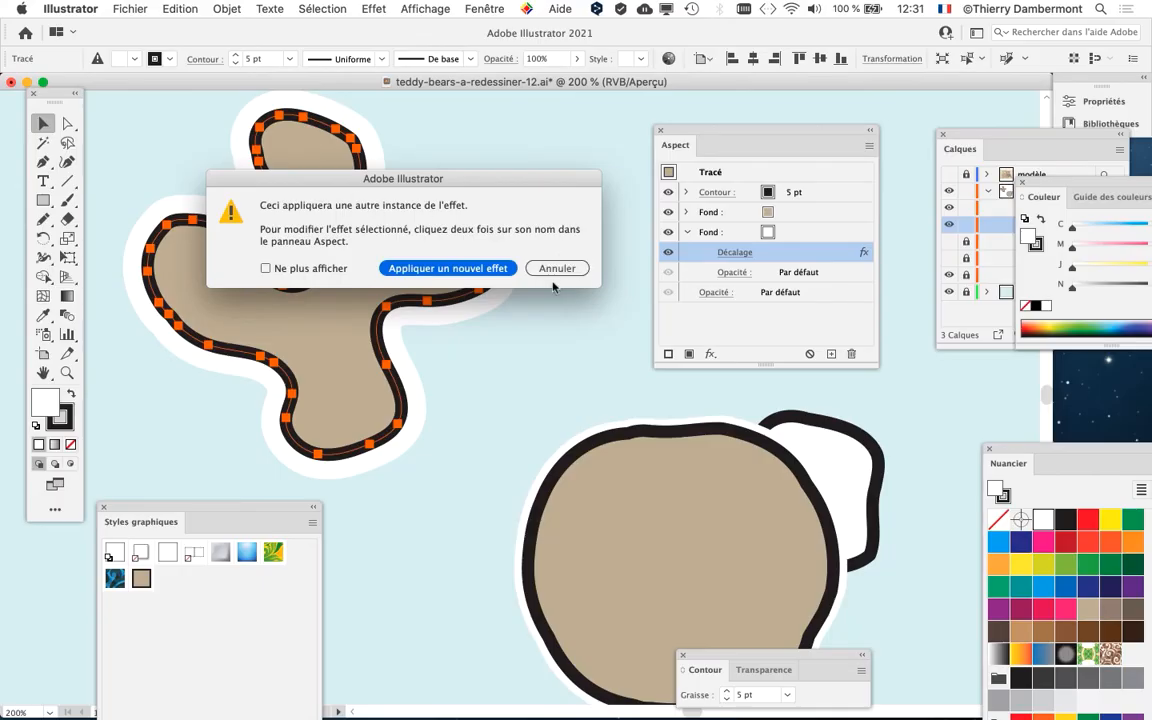
pyautogui.click(557, 269)
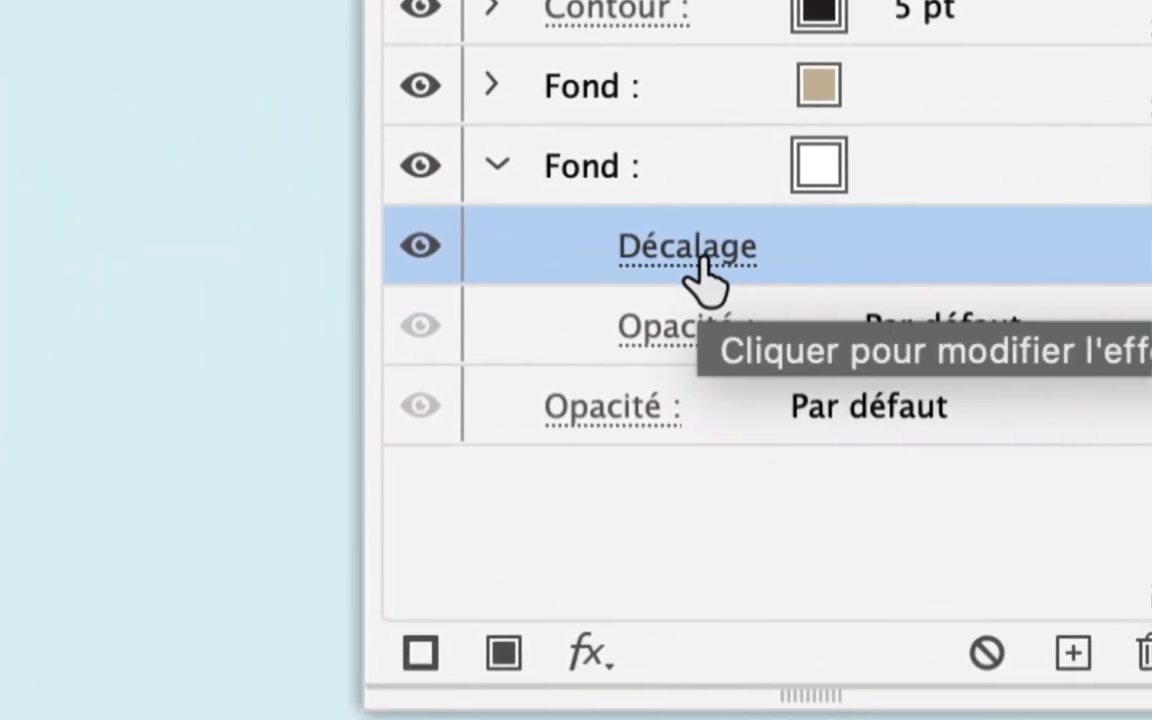
# - Edit the existing Décalage effect on the branched outline's white fill, setting the offset to 2 mm with the preview enabled
pyautogui.click(702, 262)
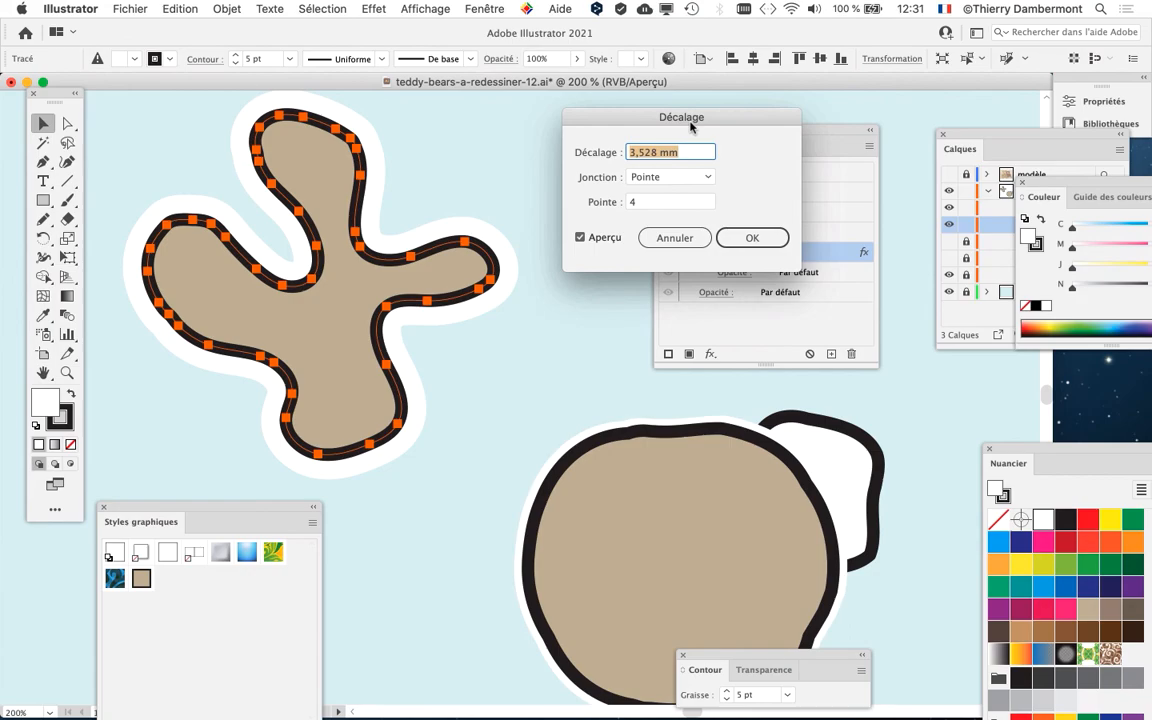
pyautogui.moveTo(690, 125); pyautogui.dragTo(664, 81)
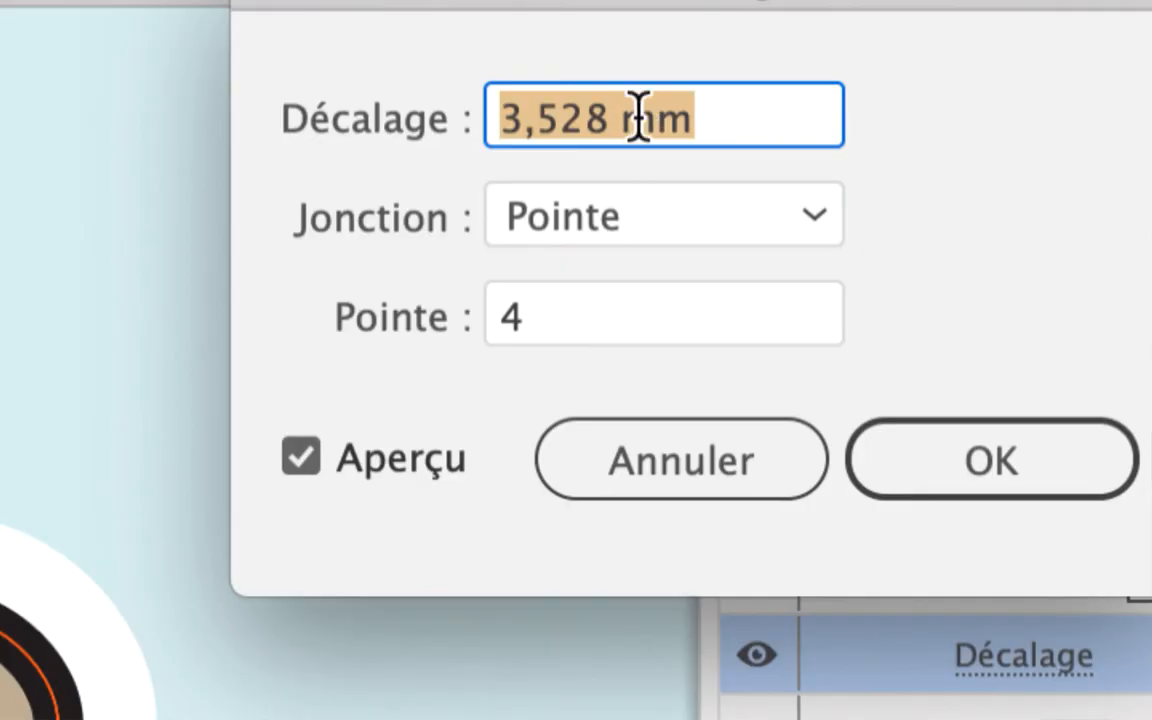
pyautogui.write('2')
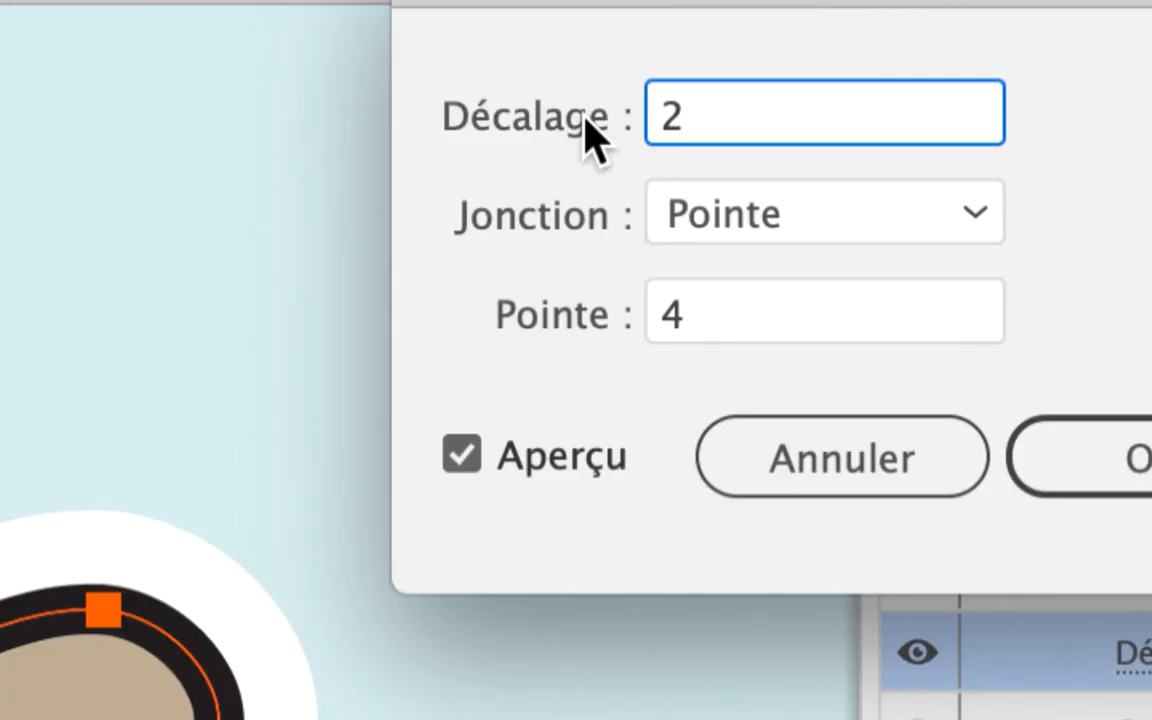
pyautogui.press('Tab')
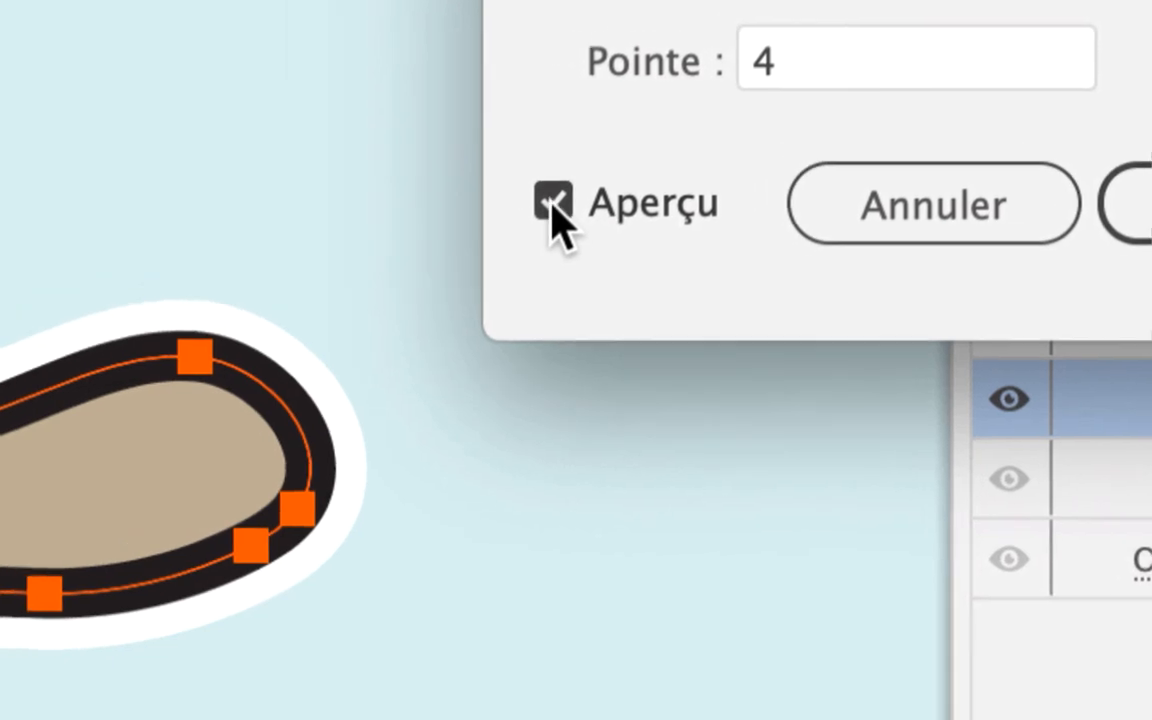
pyautogui.click(497, 192)
pyautogui.click(553, 203)
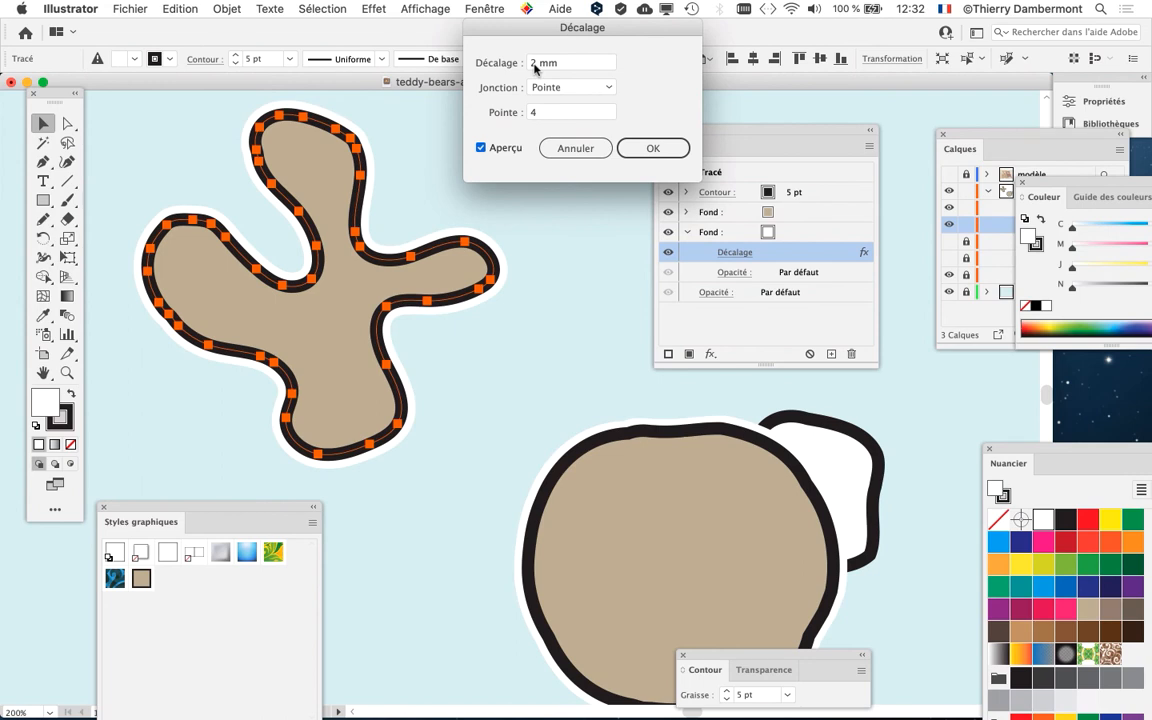
pyautogui.click(658, 151)
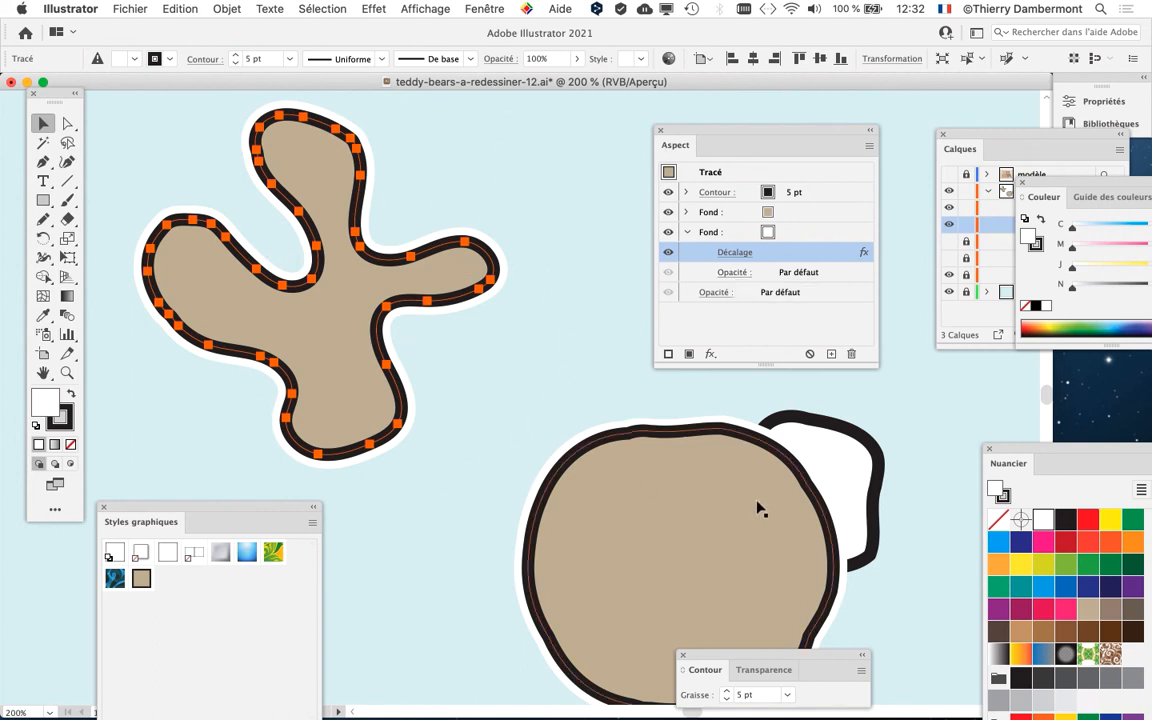
pyautogui.scroll(2, 757, 508)
pyautogui.scroll(-1, 755, 510)
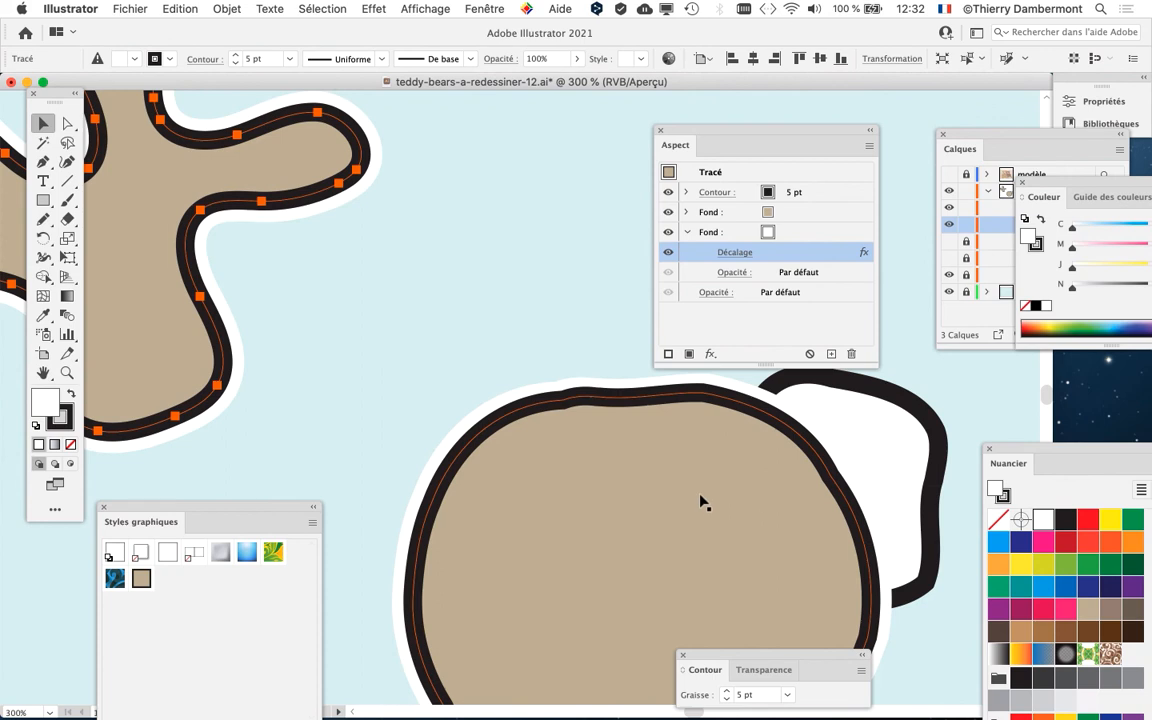
pyautogui.moveTo(565, 467); pyautogui.dragTo(698, 390)
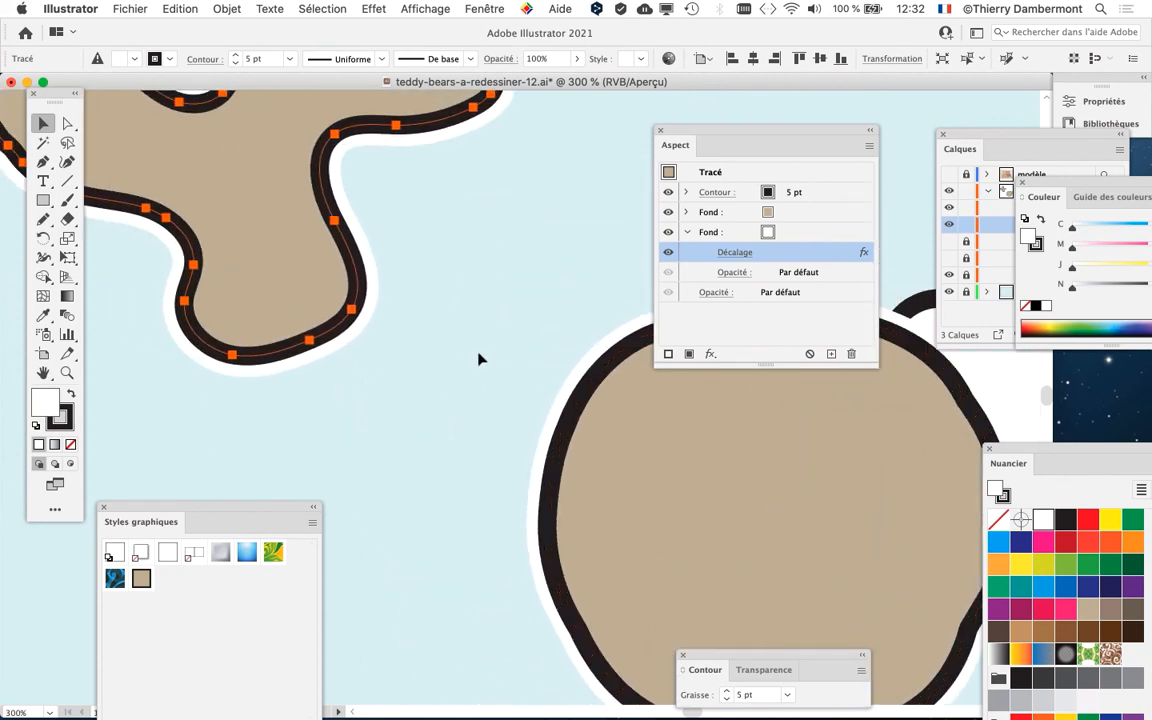